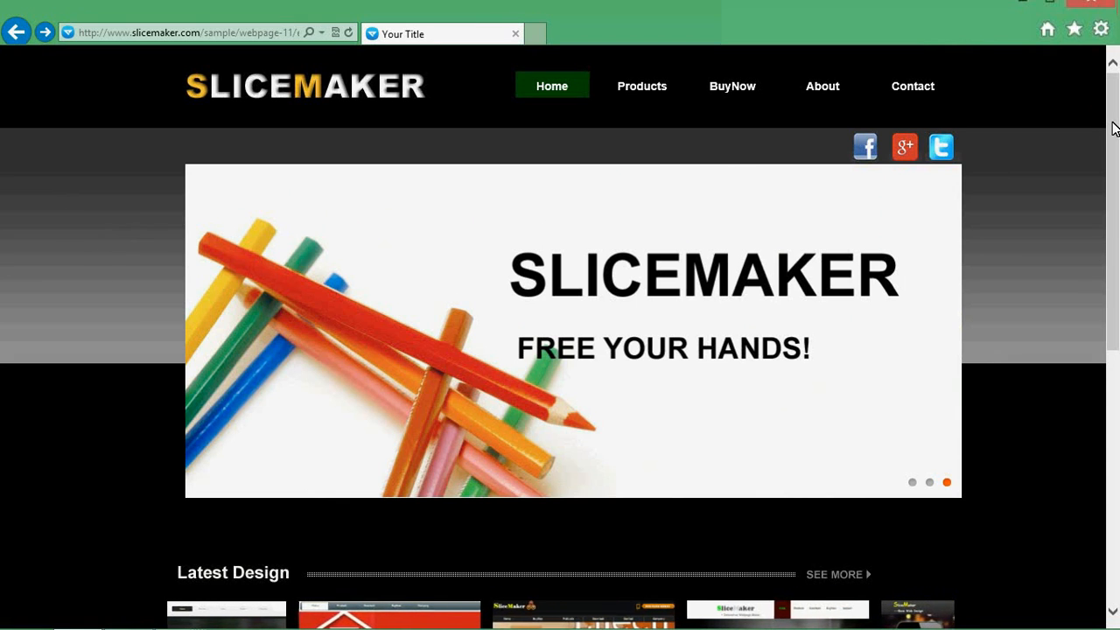
Step: Examine the finished sample webpage, including its navigation, social links, image slider, Latest Design thumbnails, articles and copyright footer
{"action": "mouse_move", "coordinate": [1114, 124]}
{"action": "left_mouse_down"}
{"action": "mouse_move", "coordinate": [1095, 339]}
{"action": "mouse_move", "coordinate": [1101, 421]}
{"action": "mouse_move", "coordinate": [1117, 108]}
{"action": "left_mouse_up"}
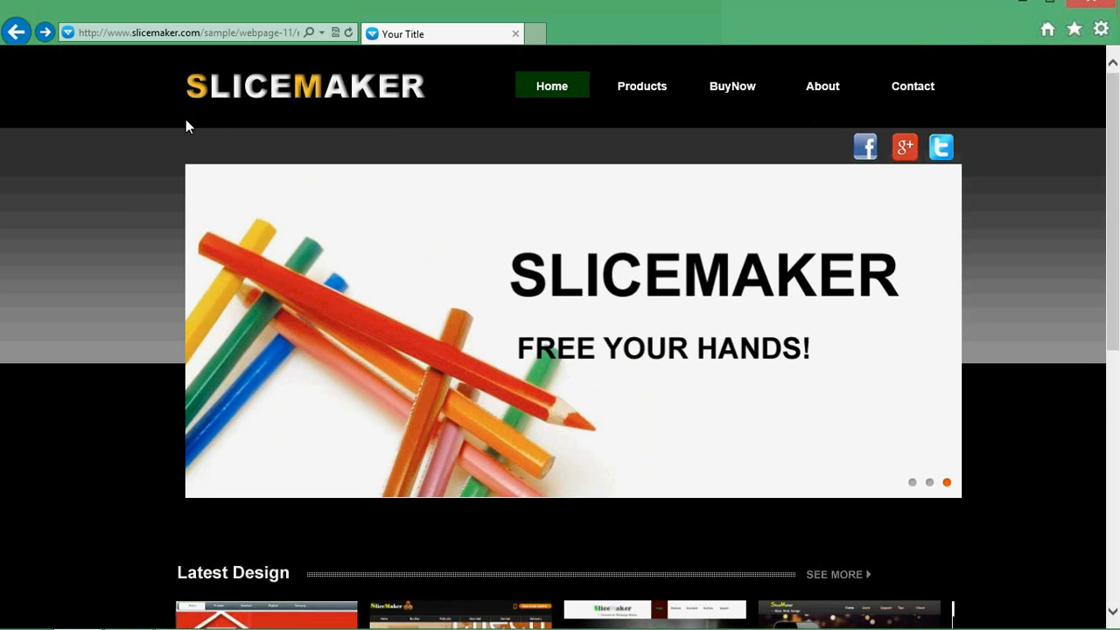
{"action": "left_click", "coordinate": [748, 88]}
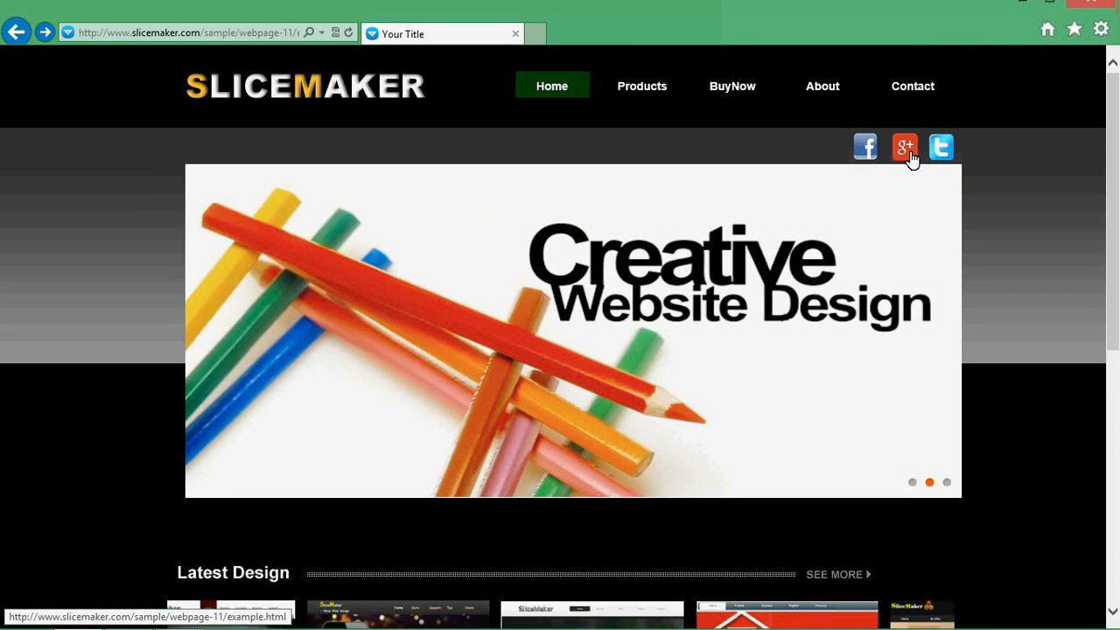
{"action": "left_click", "coordinate": [913, 484]}
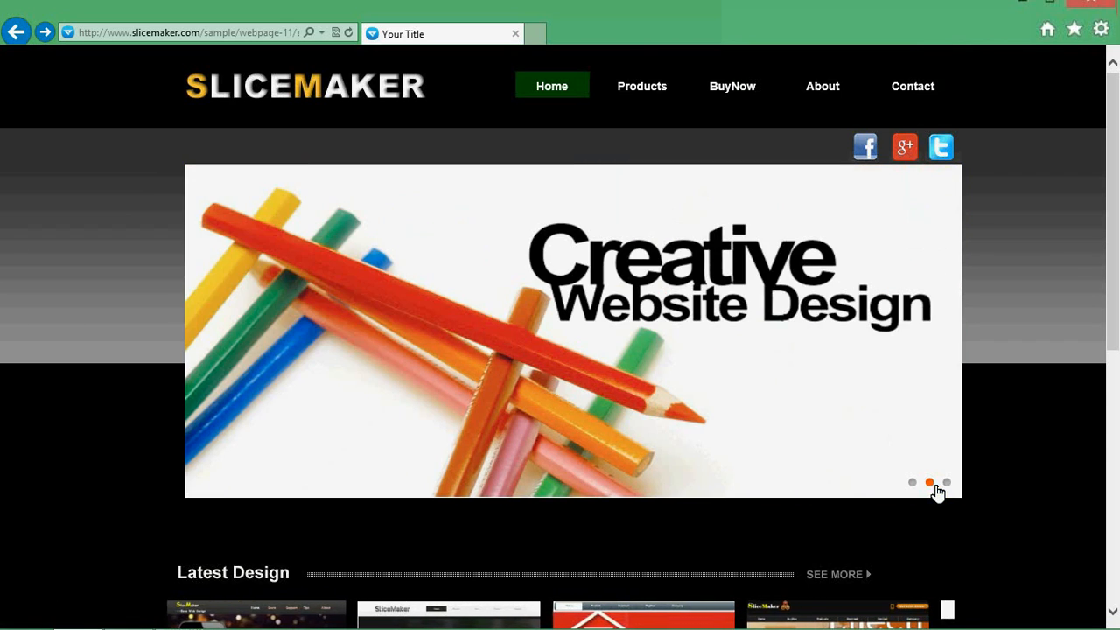
{"action": "left_click", "coordinate": [947, 482]}
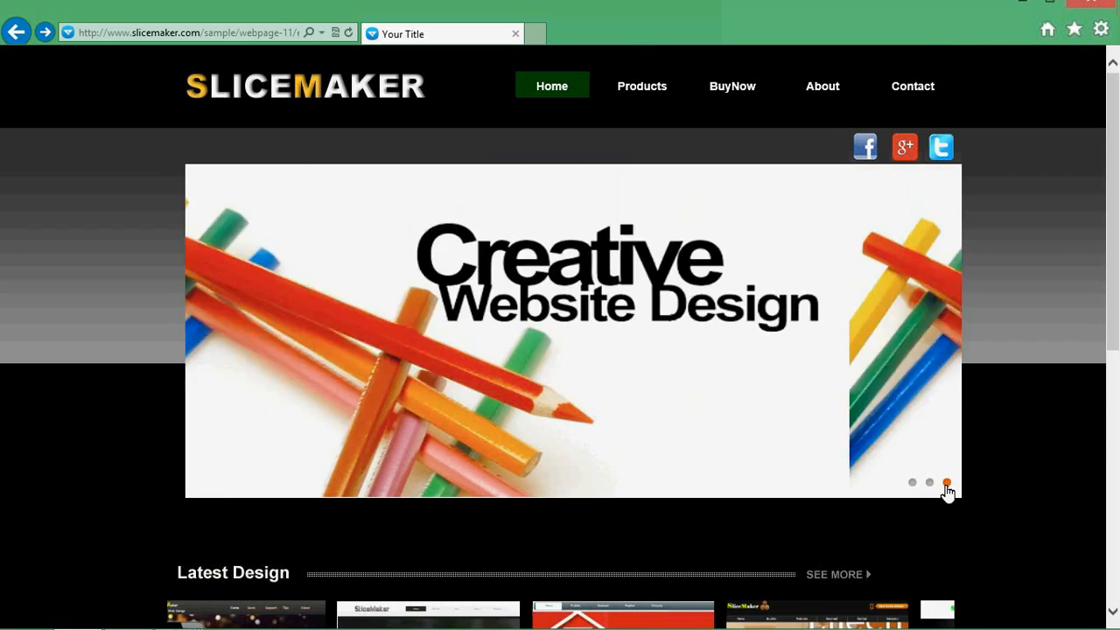
{"action": "scroll", "coordinate": [998, 444], "scroll_direction": "down", "scroll_amount": 2}
{"action": "scroll", "coordinate": [999, 444], "scroll_direction": "down", "scroll_amount": 2}
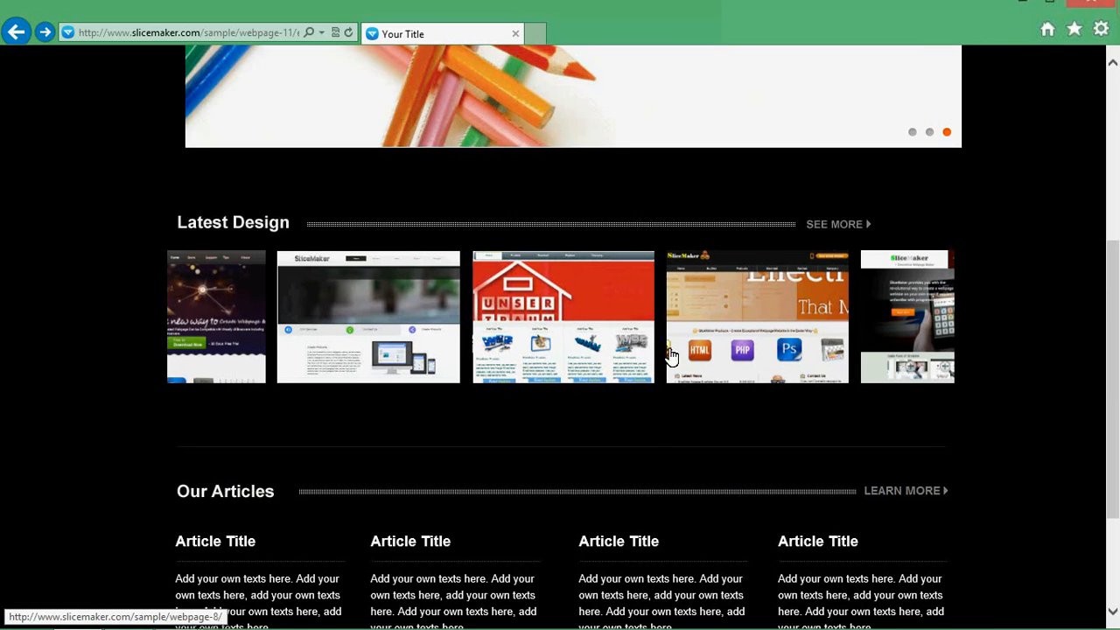
{"action": "scroll", "coordinate": [641, 442], "scroll_direction": "down", "scroll_amount": 2}
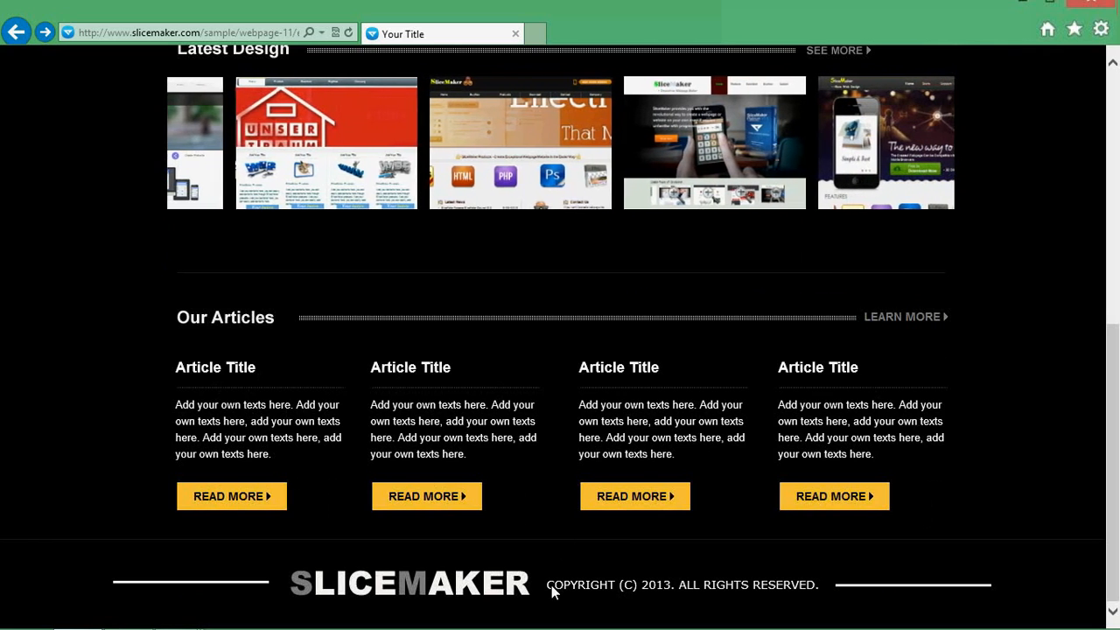
{"action": "left_click_drag", "start_coordinate": [548, 584], "coordinate": [745, 584]}
{"action": "left_click", "coordinate": [812, 575]}
{"action": "triple_click", "coordinate": [814, 576]}
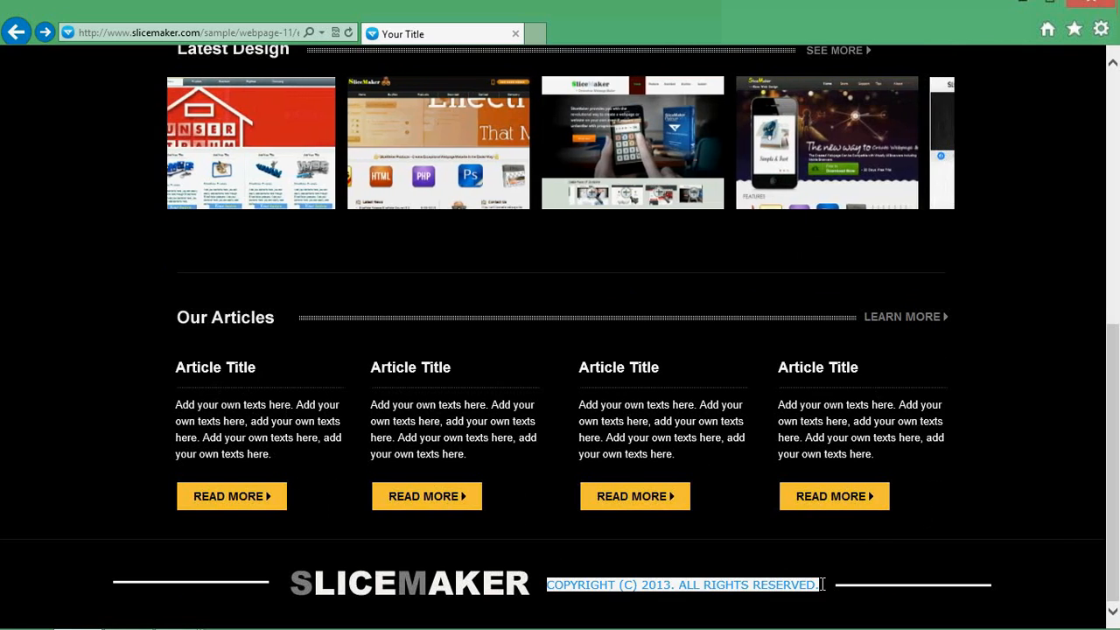
{"action": "left_click", "coordinate": [669, 438]}
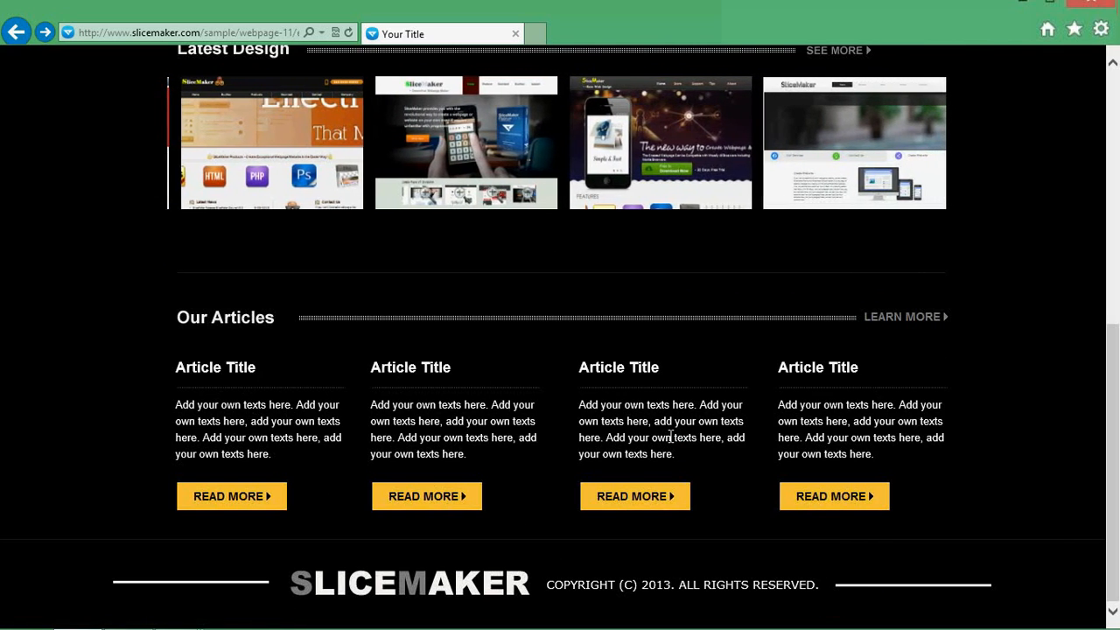
{"action": "scroll", "coordinate": [670, 437], "scroll_direction": "up", "scroll_amount": 1}
{"action": "scroll", "coordinate": [671, 437], "scroll_direction": "up", "scroll_amount": 5}
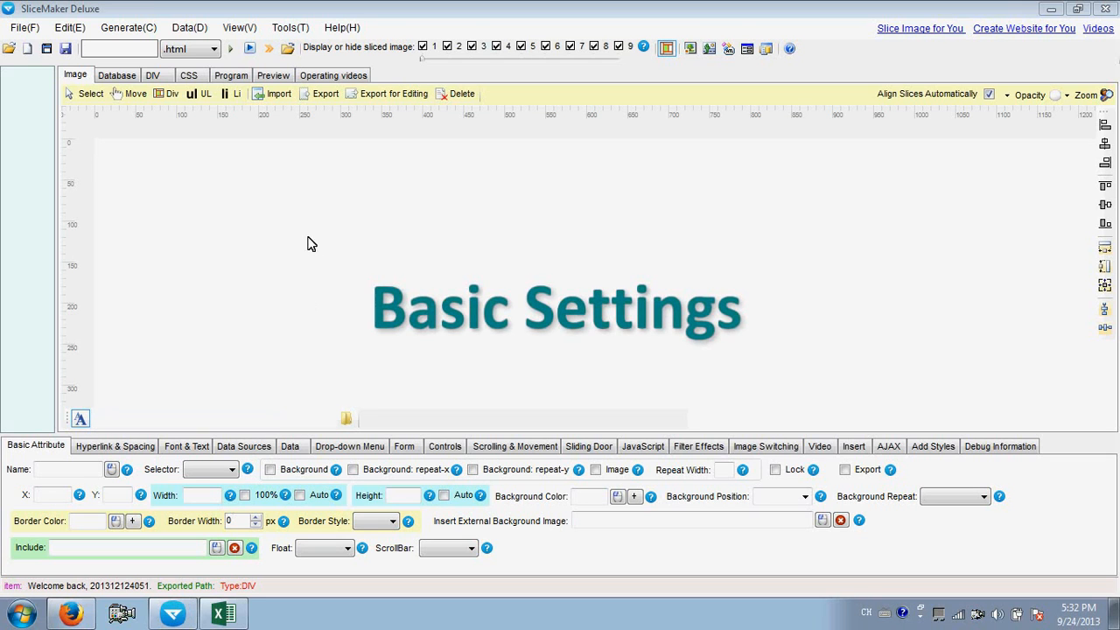
Step: Switch to SliceMaker Deluxe and import the web design graphic design-graphic-2.png from the desktop
{"action": "left_click", "coordinate": [281, 98]}
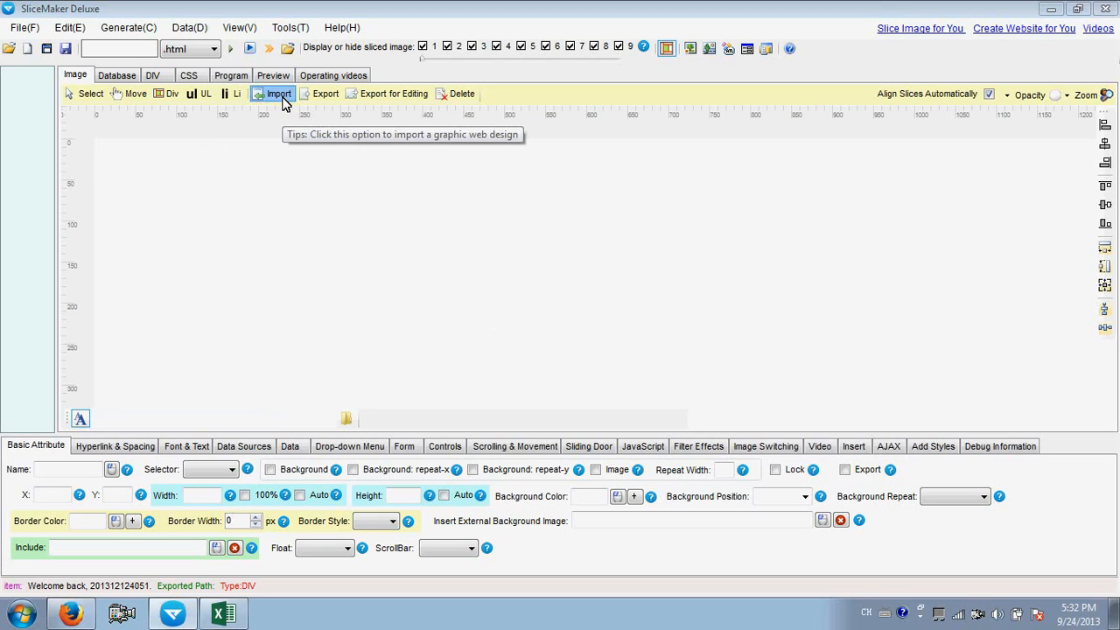
{"action": "left_click", "coordinate": [459, 154]}
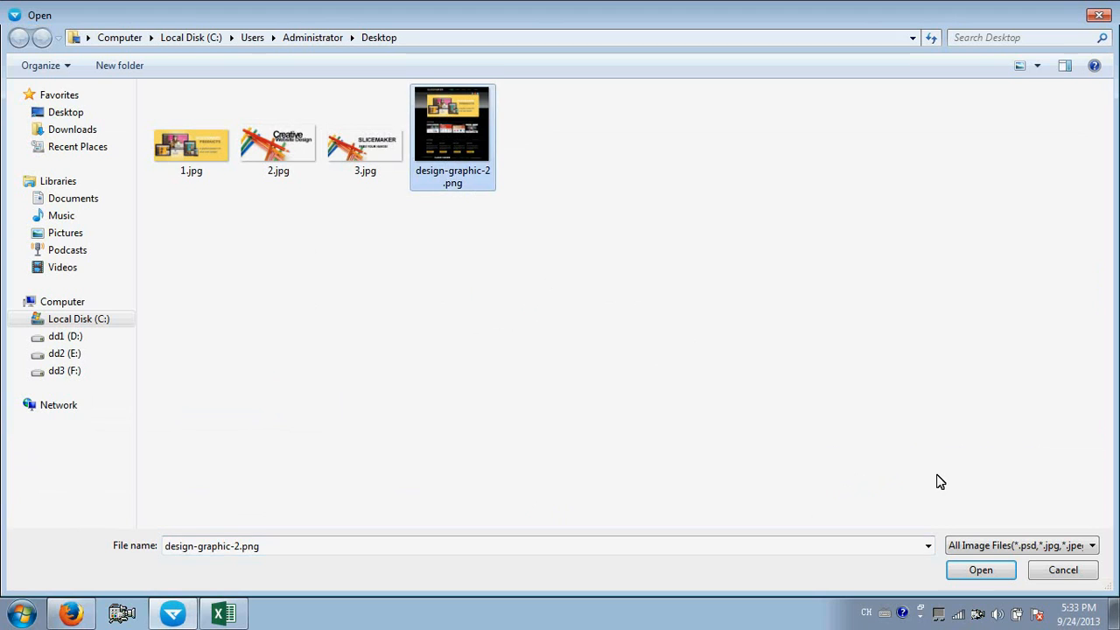
{"action": "left_click", "coordinate": [979, 571]}
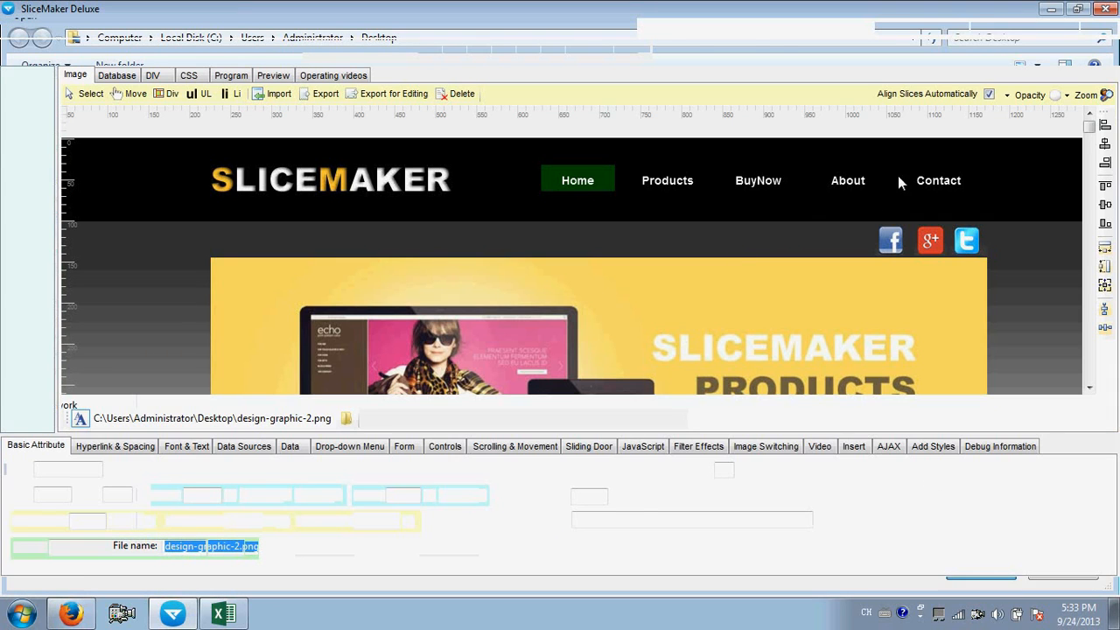
{"action": "mouse_move", "coordinate": [1090, 127]}
{"action": "left_mouse_down"}
{"action": "mouse_move", "coordinate": [1099, 383]}
{"action": "mouse_move", "coordinate": [1089, 128]}
{"action": "left_mouse_up"}
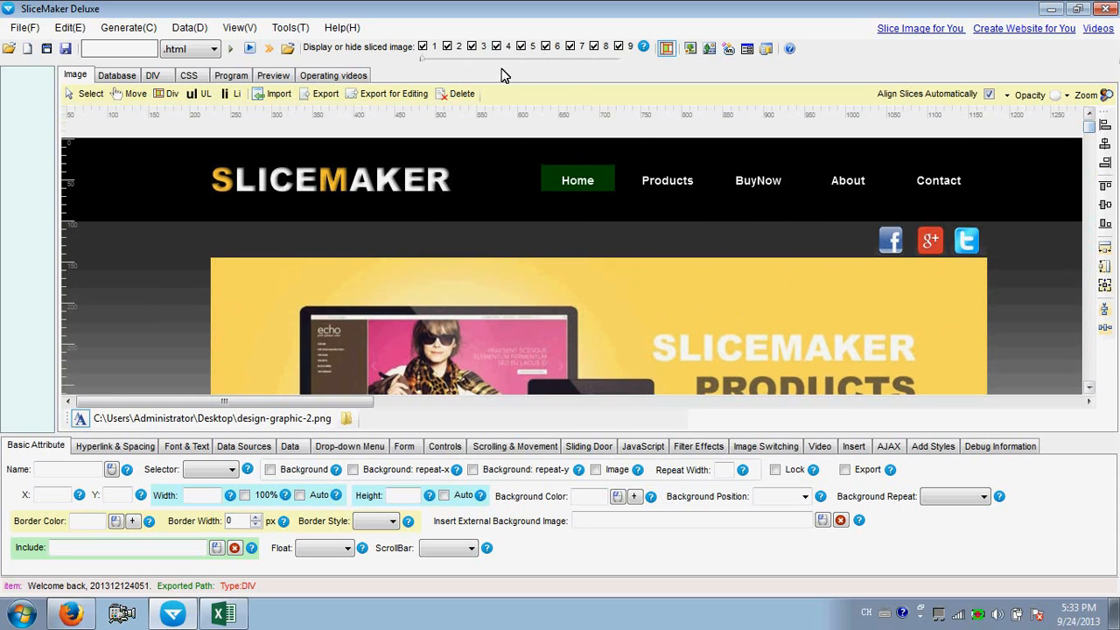
Step: In the basic options, create a desktop folder named example and use it as the website root directory
{"action": "left_click", "coordinate": [292, 28]}
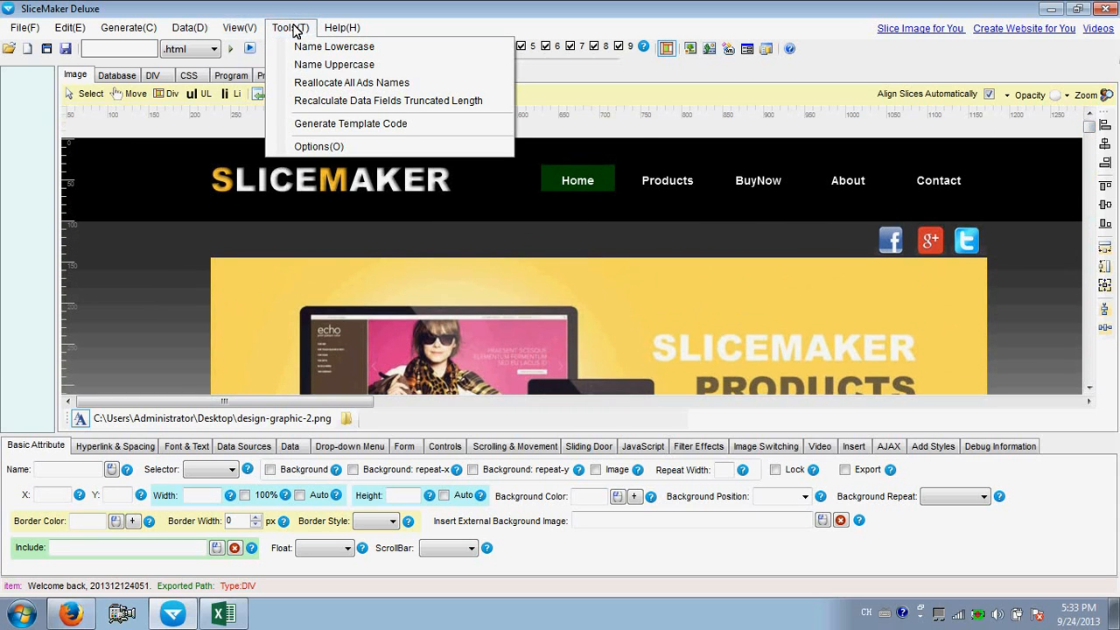
{"action": "left_click", "coordinate": [319, 147]}
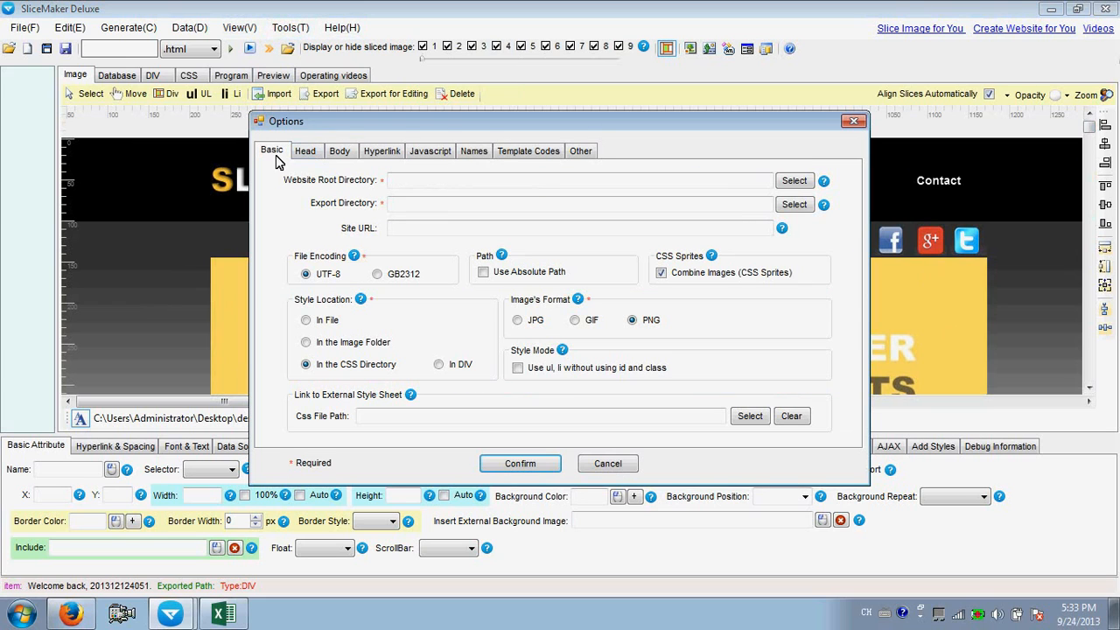
{"action": "left_click", "coordinate": [792, 183]}
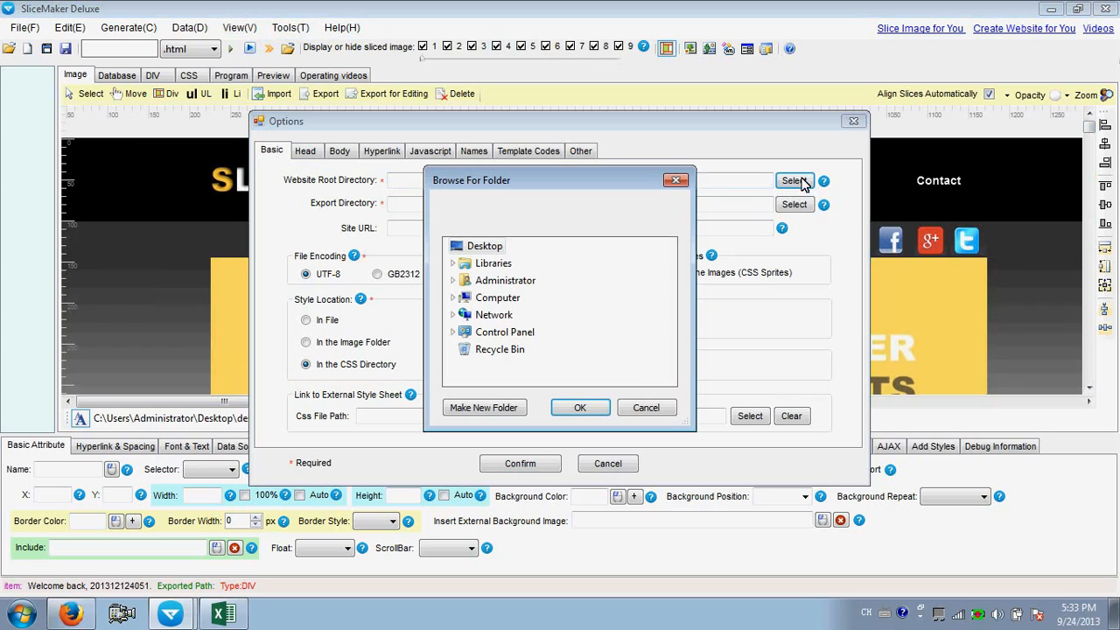
{"action": "left_click", "coordinate": [508, 408]}
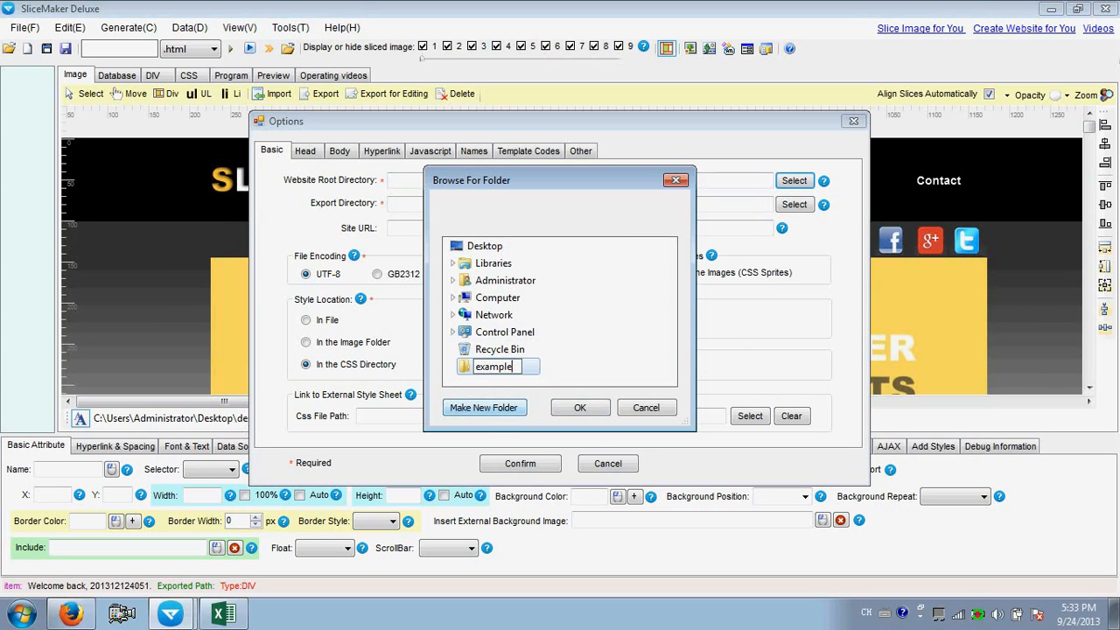
{"action": "type", "text": "example"}
{"action": "key", "text": "Return"}
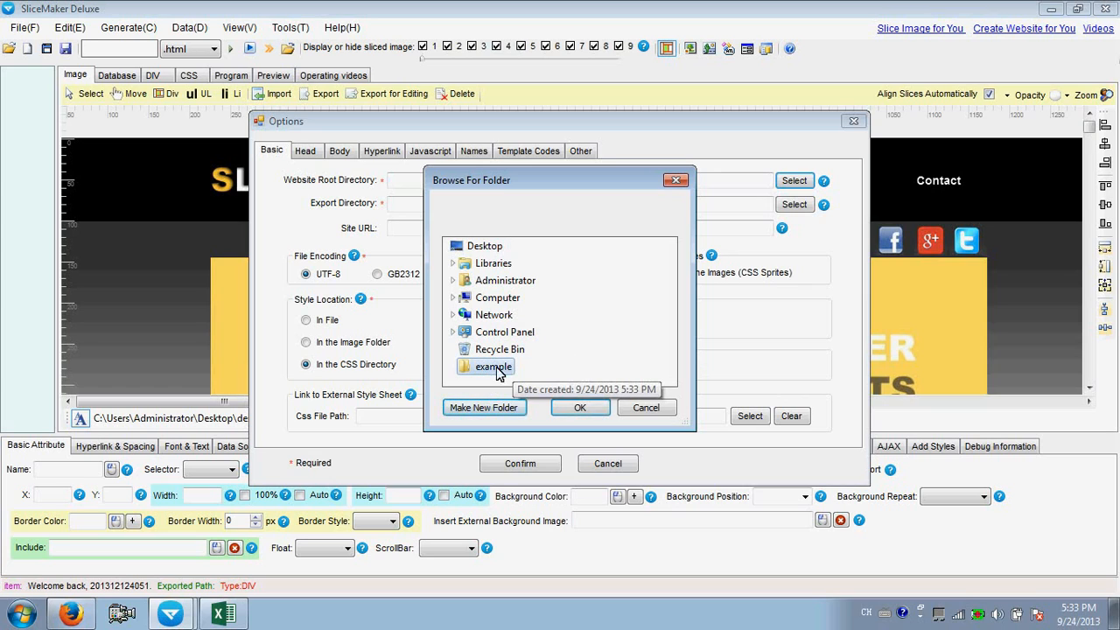
{"action": "left_click", "coordinate": [575, 408]}
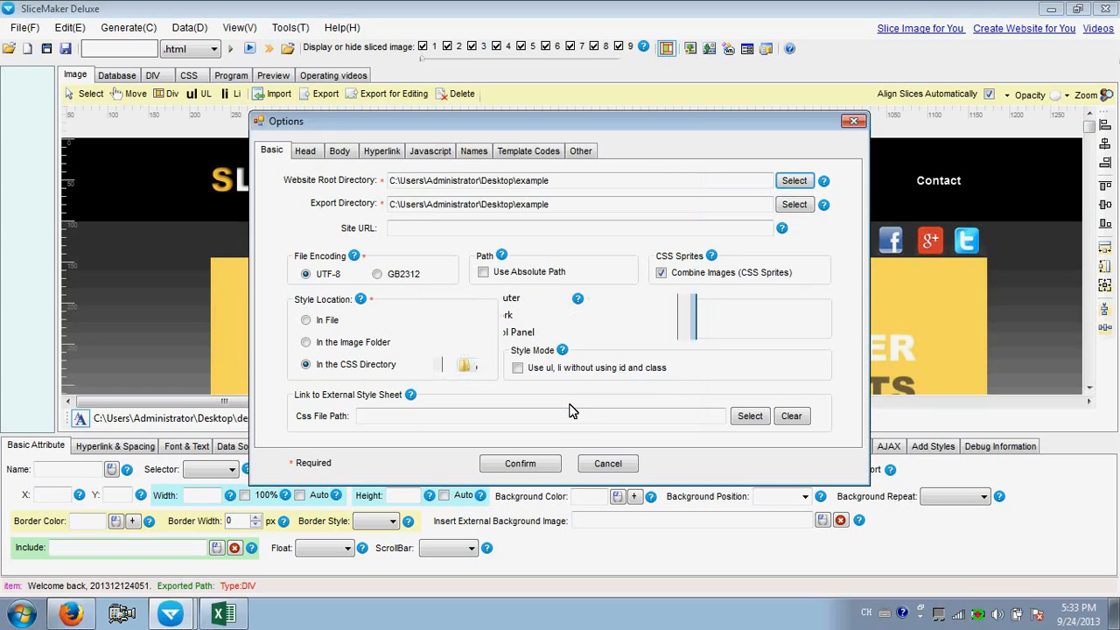
{"action": "left_click_drag", "start_coordinate": [514, 204], "coordinate": [555, 182]}
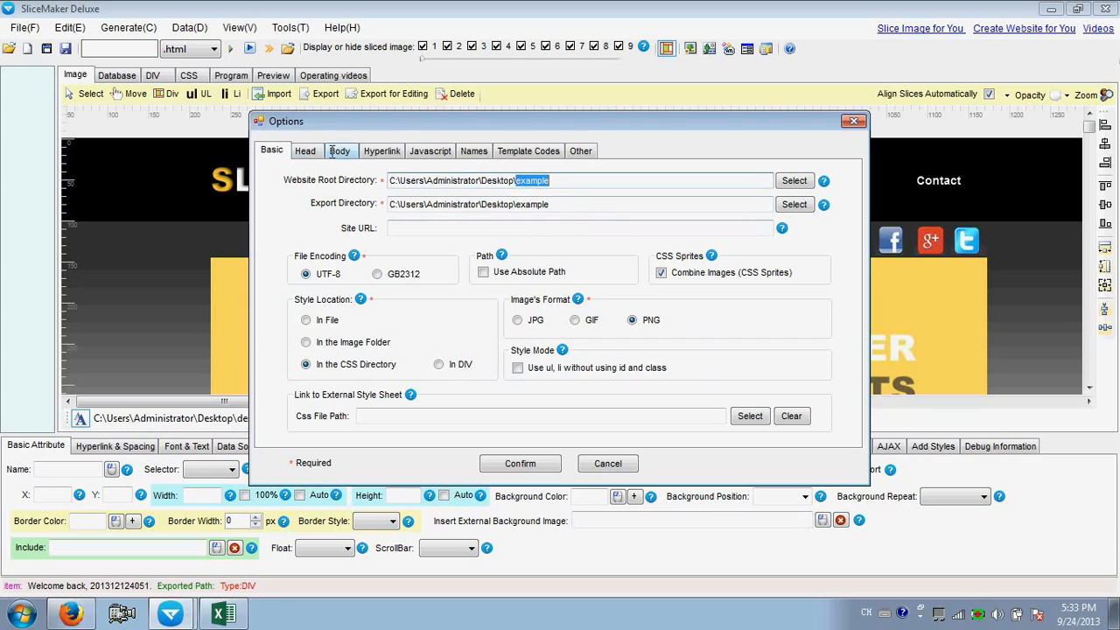
Step: Fill the page head's title, keywords and description with "Add Your Title" and apply the options
{"action": "left_click", "coordinate": [305, 151]}
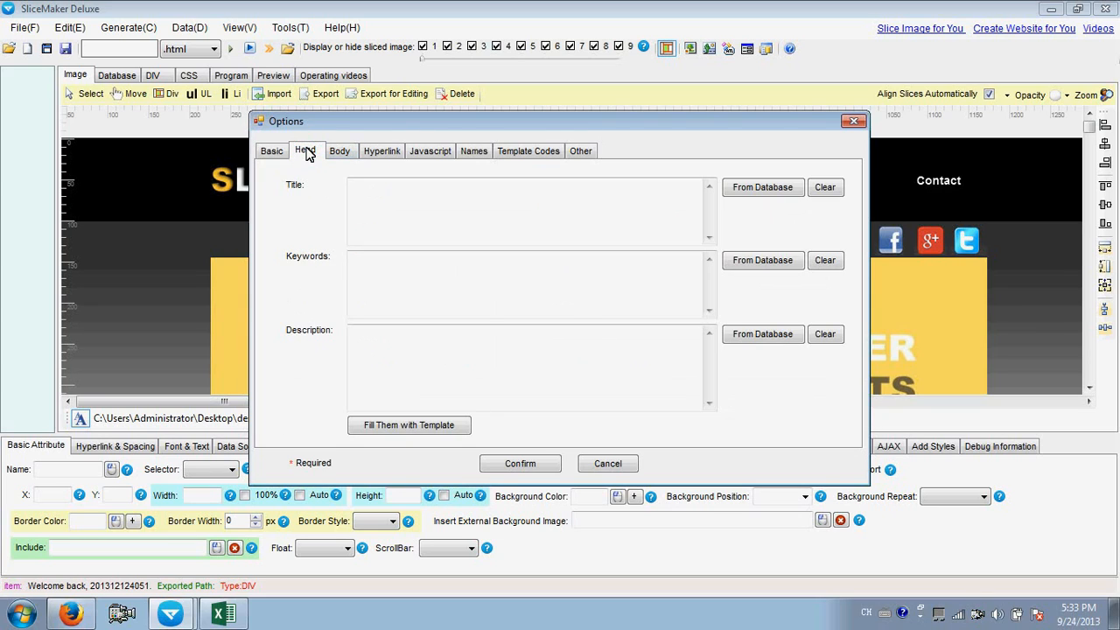
{"action": "left_click", "coordinate": [379, 194]}
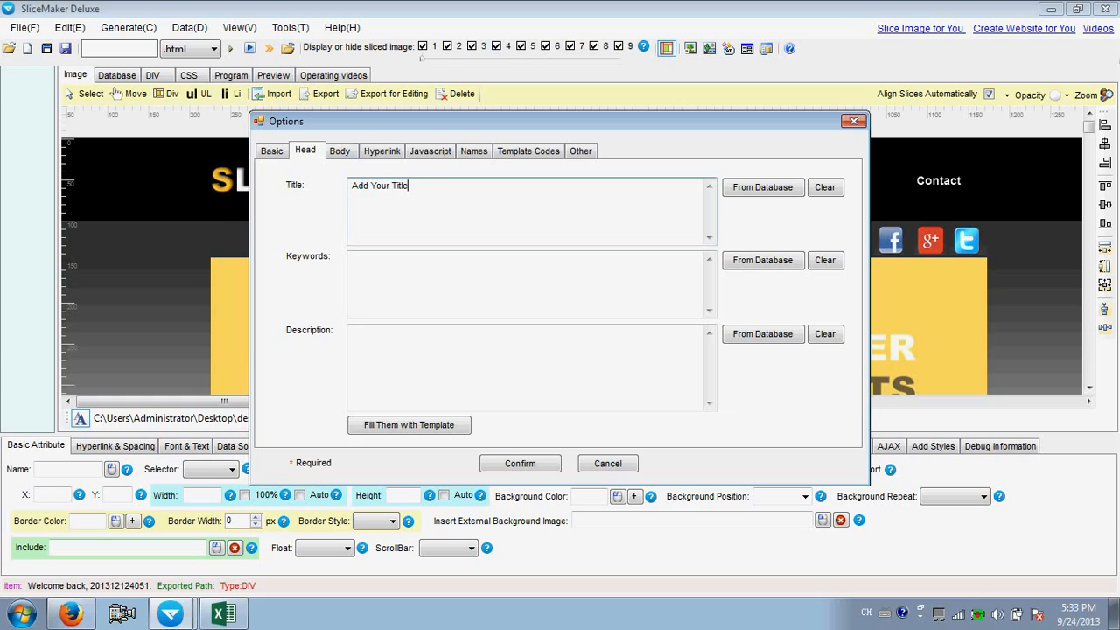
{"action": "type", "text": "Add Your Title"}
{"action": "key", "text": "ctrl+a"}
{"action": "key", "text": "ctrl+c"}
{"action": "left_click", "coordinate": [389, 275]}
{"action": "key", "text": "ctrl+v"}
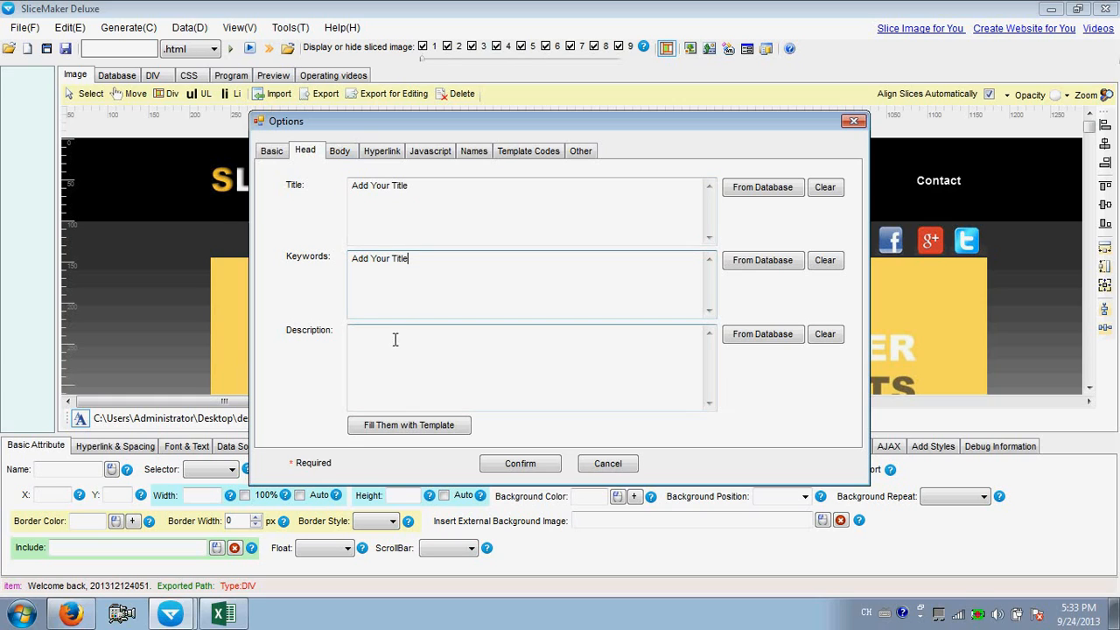
{"action": "left_click", "coordinate": [395, 339]}
{"action": "key", "text": "ctrl+v"}
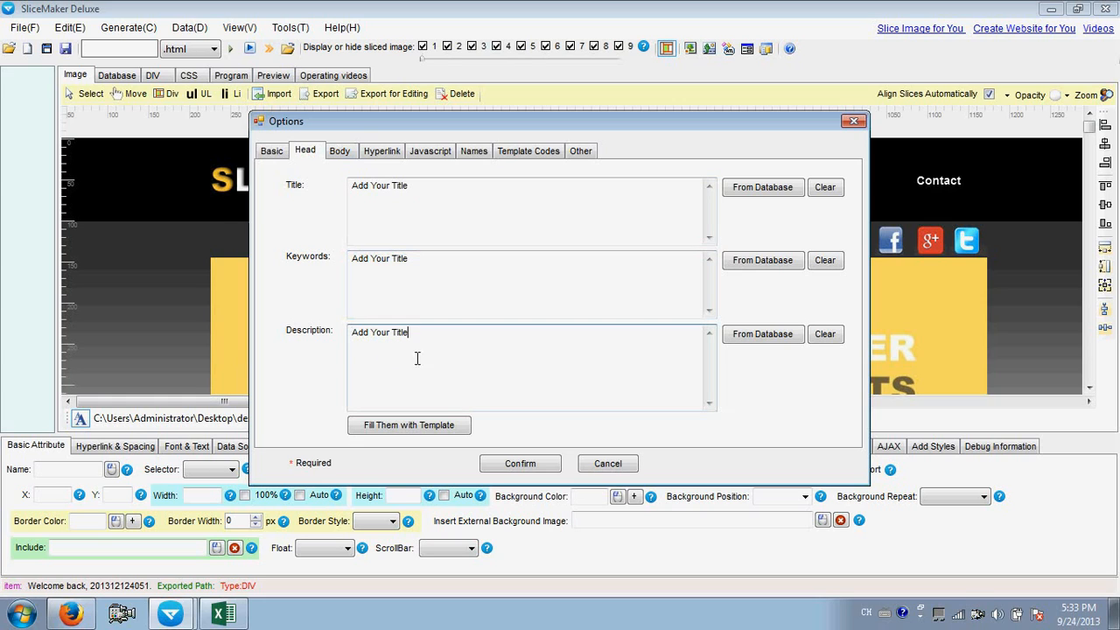
{"action": "left_click", "coordinate": [522, 464]}
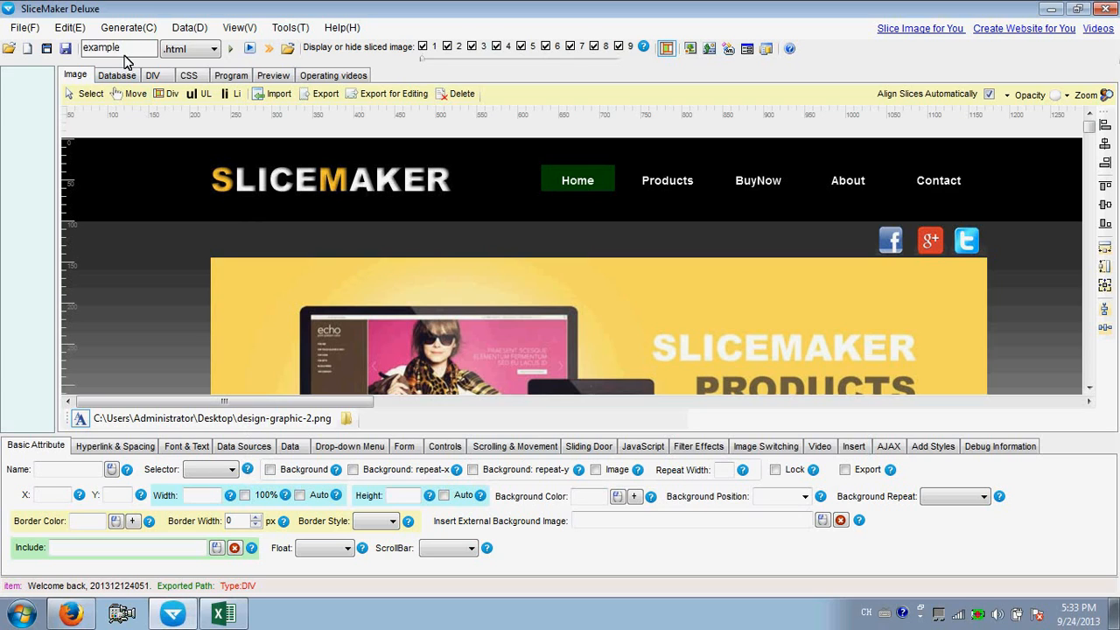
Step: Name the output page example and choose the .html file type for it
{"action": "left_click", "coordinate": [181, 53]}
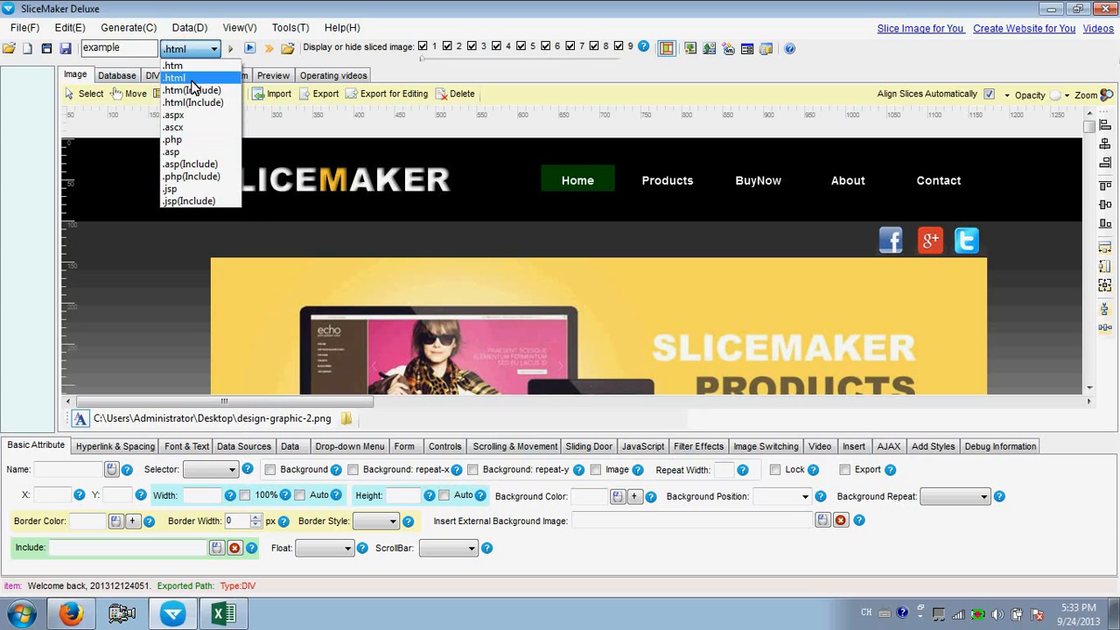
{"action": "left_click", "coordinate": [194, 82]}
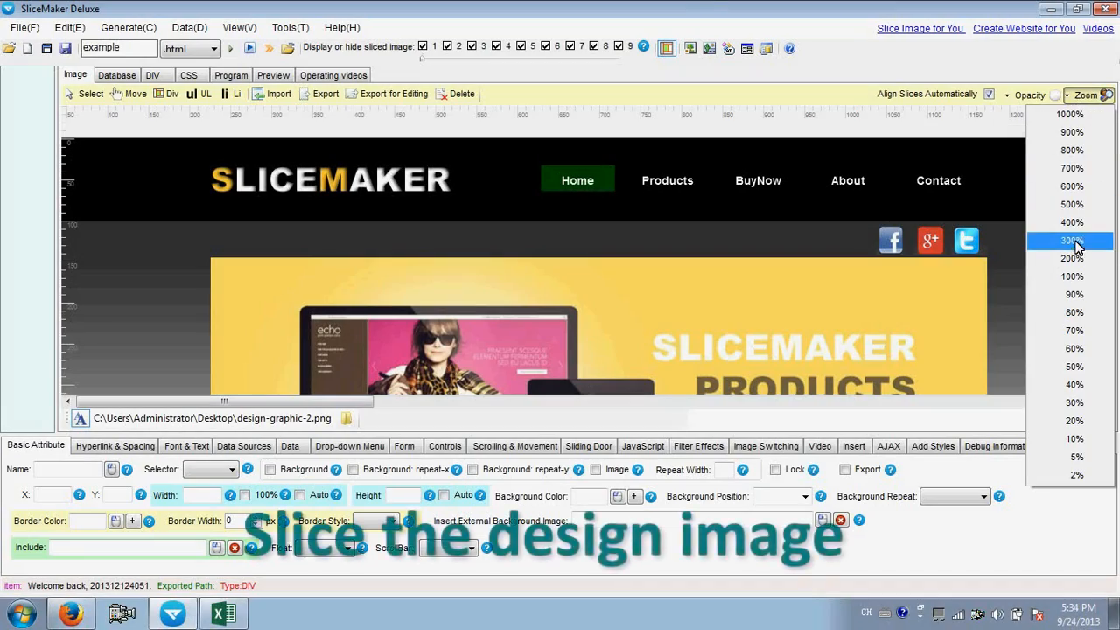
Step: Draw a Div slice over the black header strip across the design's full width, about 1348 by 100 pixels
{"action": "left_click", "coordinate": [1076, 348]}
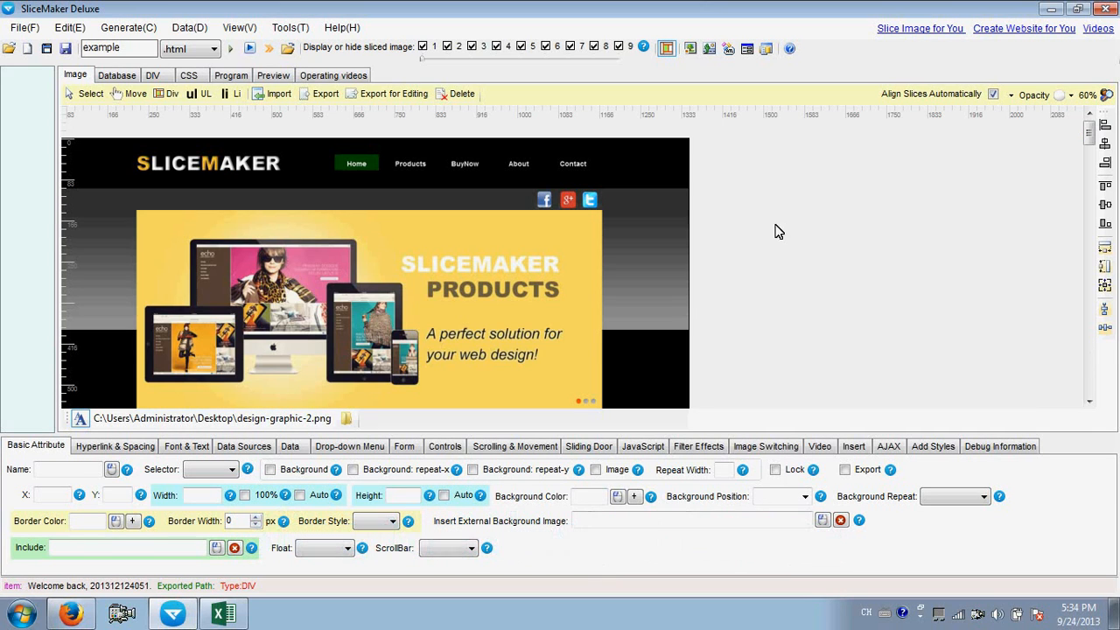
{"action": "left_click", "coordinate": [132, 94]}
{"action": "left_click_drag", "start_coordinate": [142, 174], "coordinate": [285, 169]}
{"action": "left_click", "coordinate": [171, 95]}
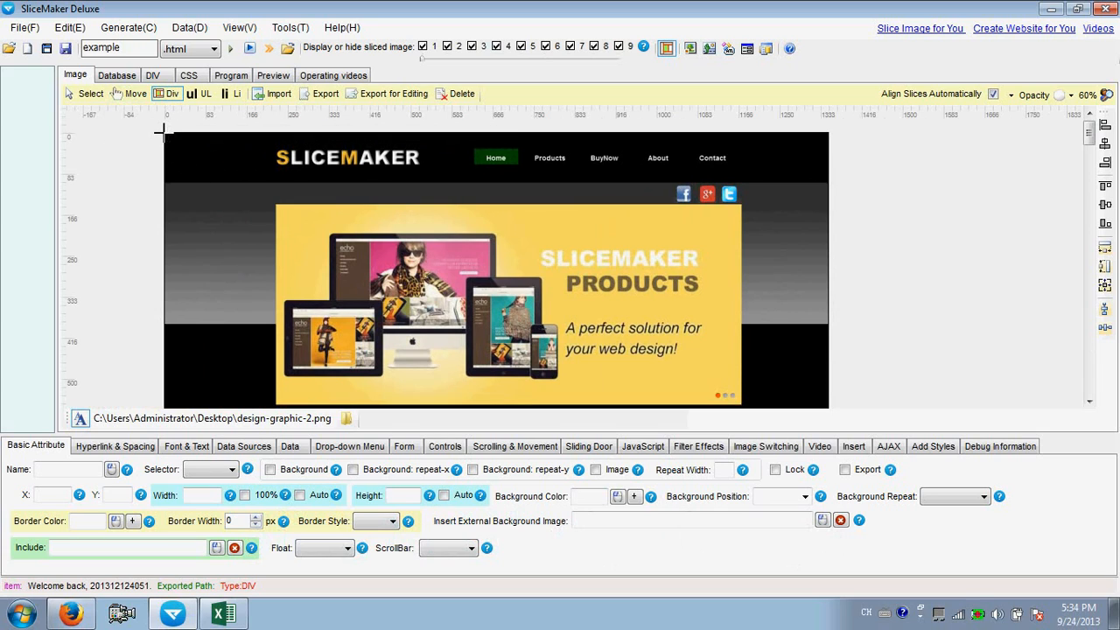
{"action": "left_click_drag", "start_coordinate": [163, 132], "coordinate": [875, 182]}
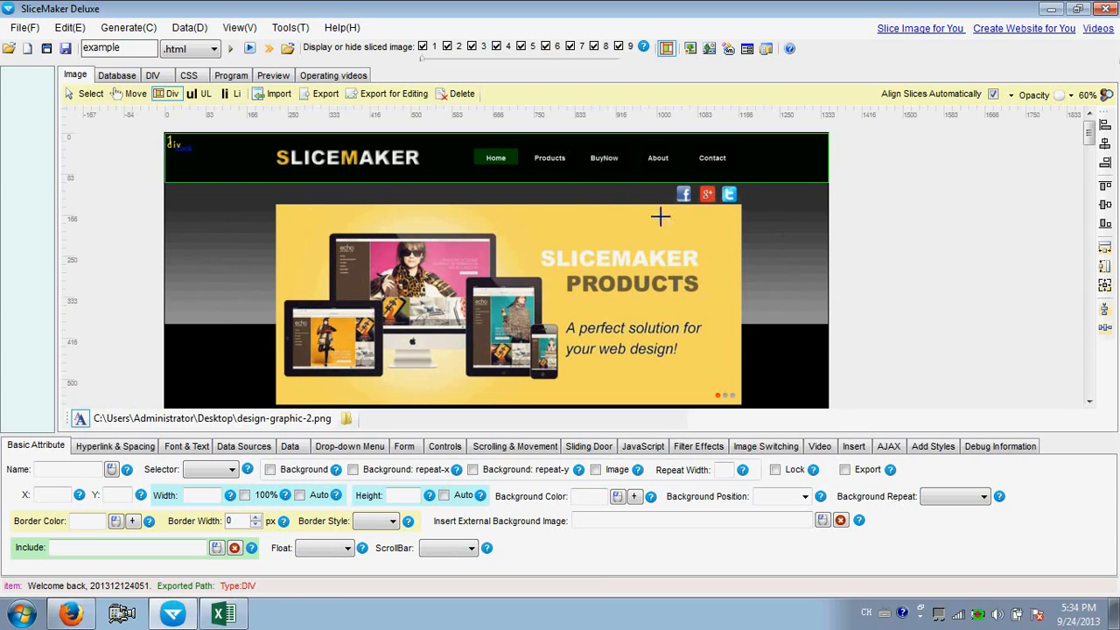
Step: Give the header slice 100% width and a horizontally repeating background (repeat-x) with a repeat width of 1
{"action": "left_click", "coordinate": [1070, 95]}
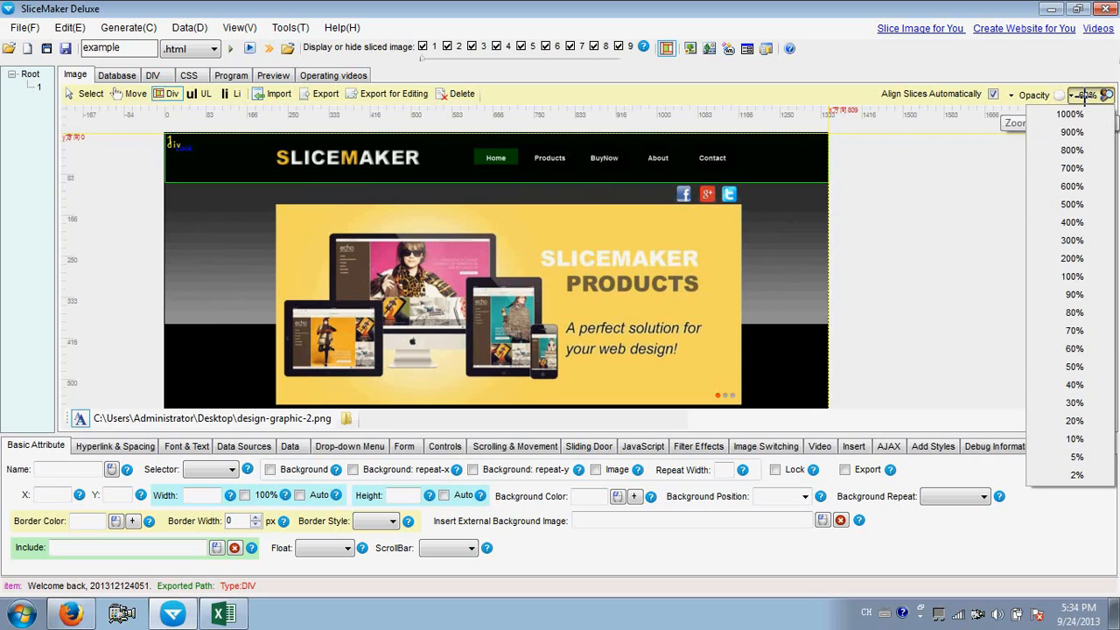
{"action": "left_click", "coordinate": [1079, 280]}
{"action": "left_click_drag", "start_coordinate": [331, 403], "coordinate": [307, 370]}
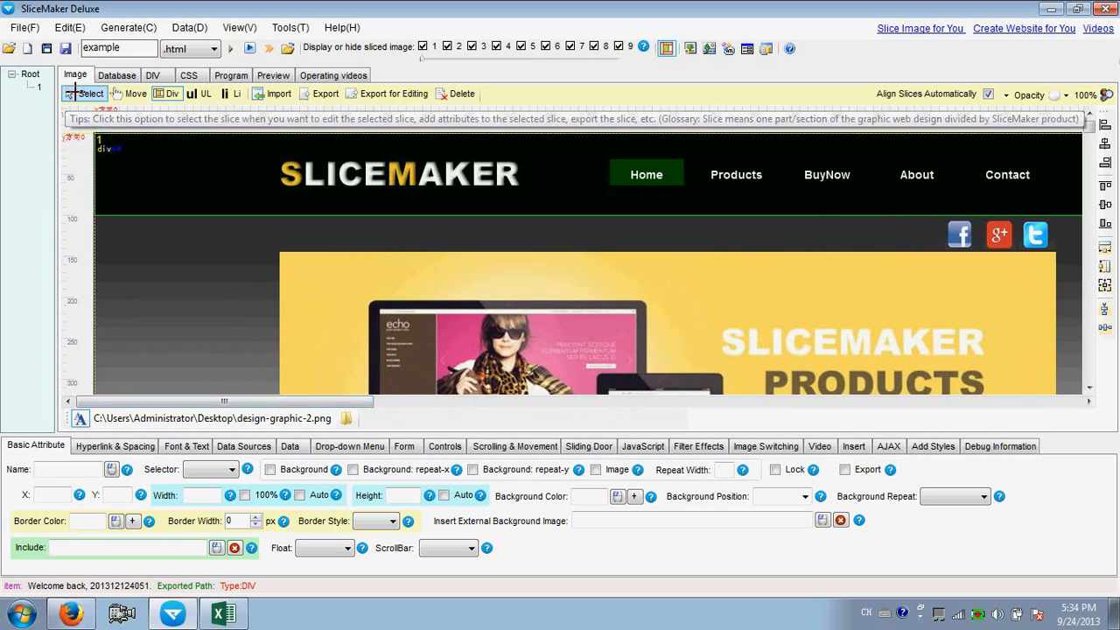
{"action": "left_click", "coordinate": [86, 94]}
{"action": "left_click", "coordinate": [101, 141]}
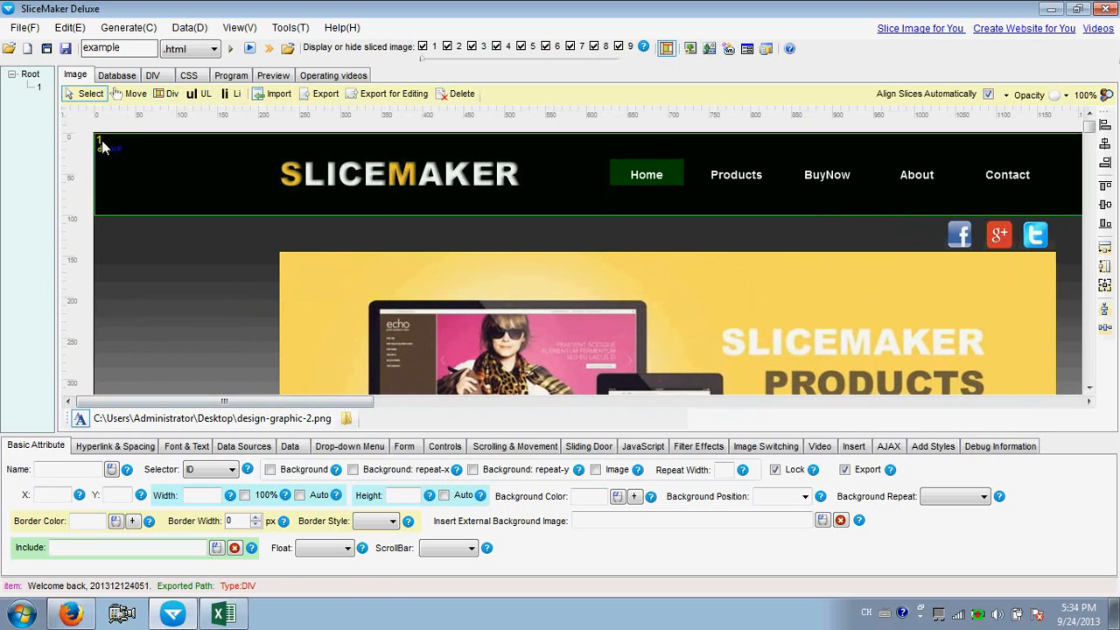
{"action": "left_click_drag", "start_coordinate": [94, 156], "coordinate": [90, 156]}
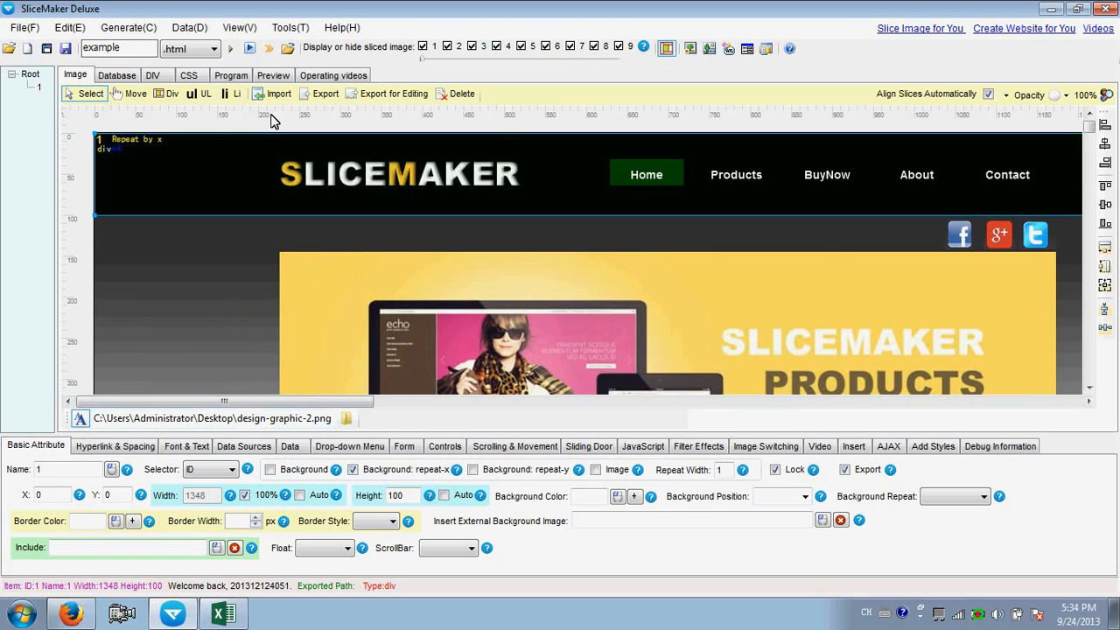
Step: Generate the page's DIV and CSS and export the images, CSS, HTML and JavaScript files to the Desktop\example folder
{"action": "left_click", "coordinate": [233, 49]}
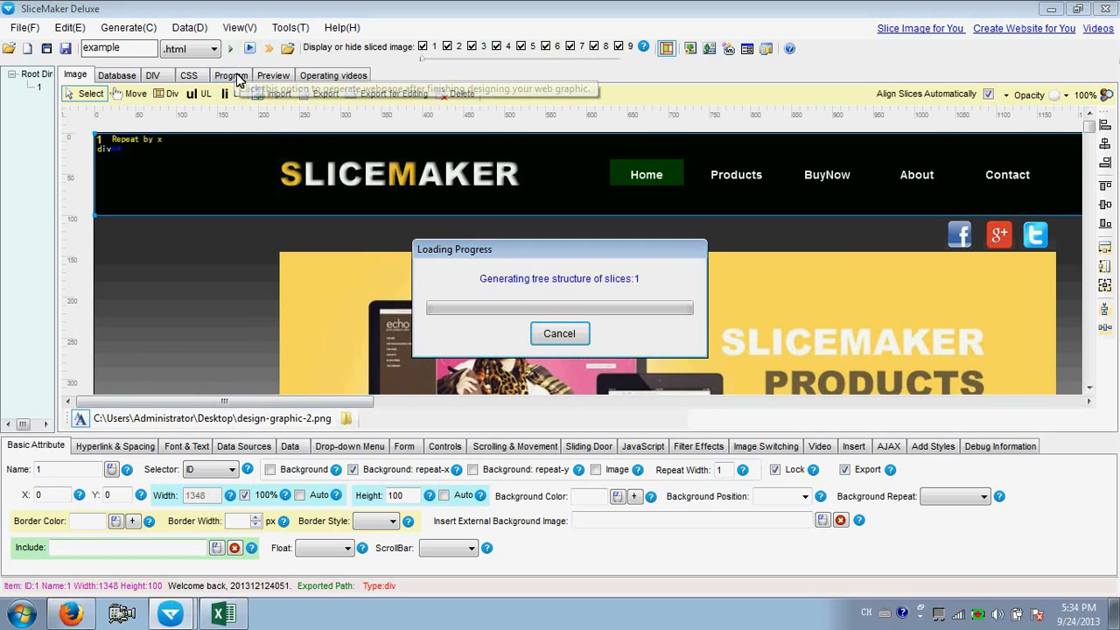
{"action": "left_click", "coordinate": [635, 362]}
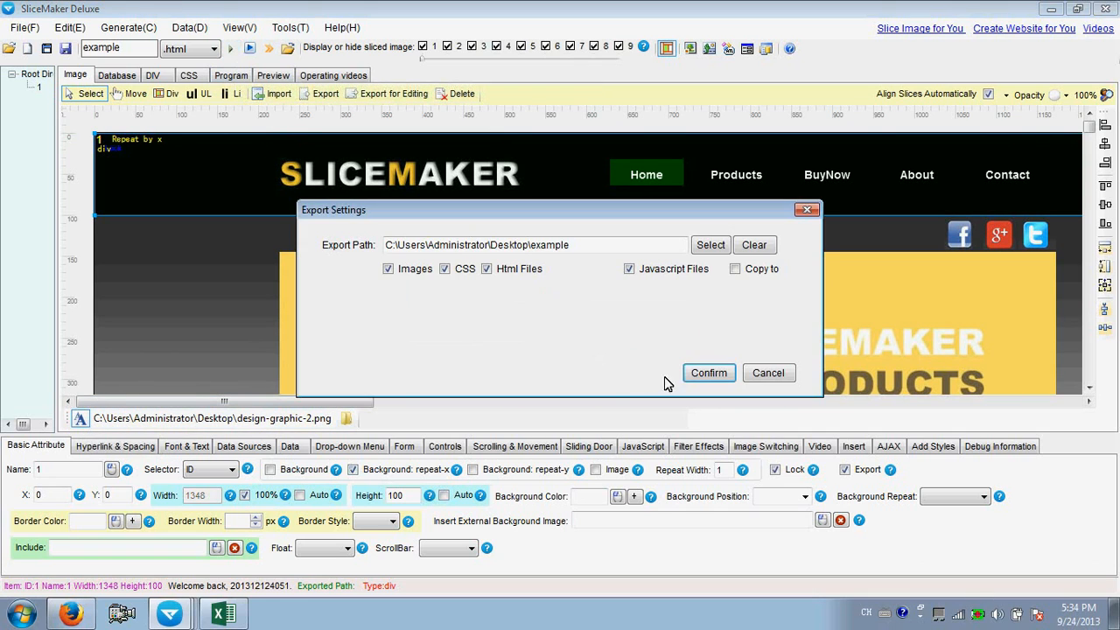
{"action": "left_click", "coordinate": [708, 372]}
{"action": "left_click", "coordinate": [627, 349]}
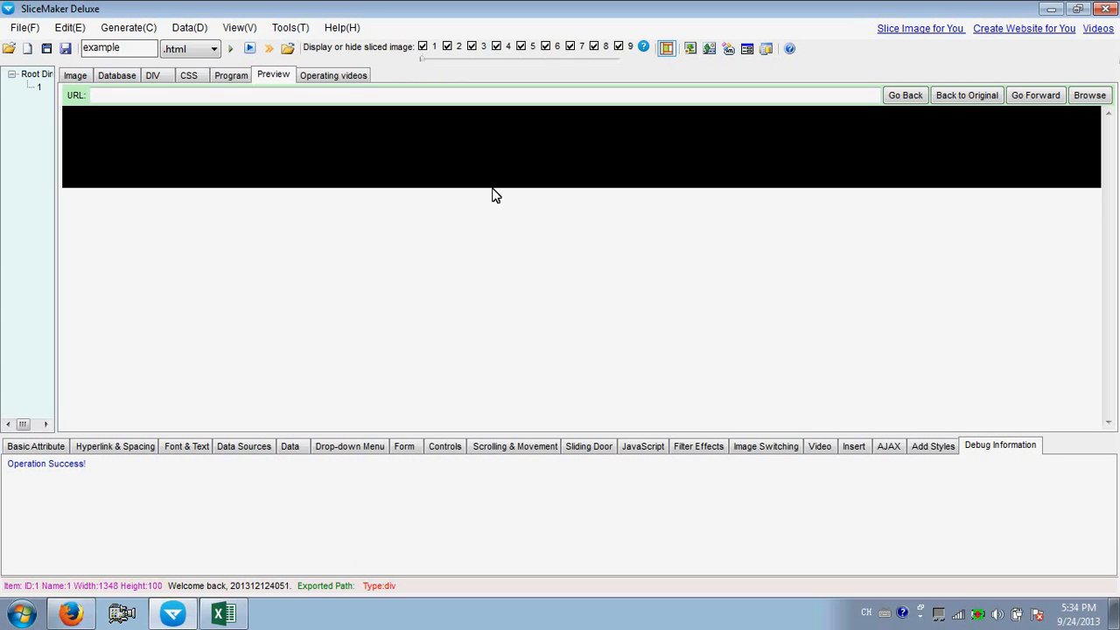
Step: Open the exported page in Firefox to check the header strip and title, and return to SliceMaker Deluxe
{"action": "left_click", "coordinate": [1089, 98]}
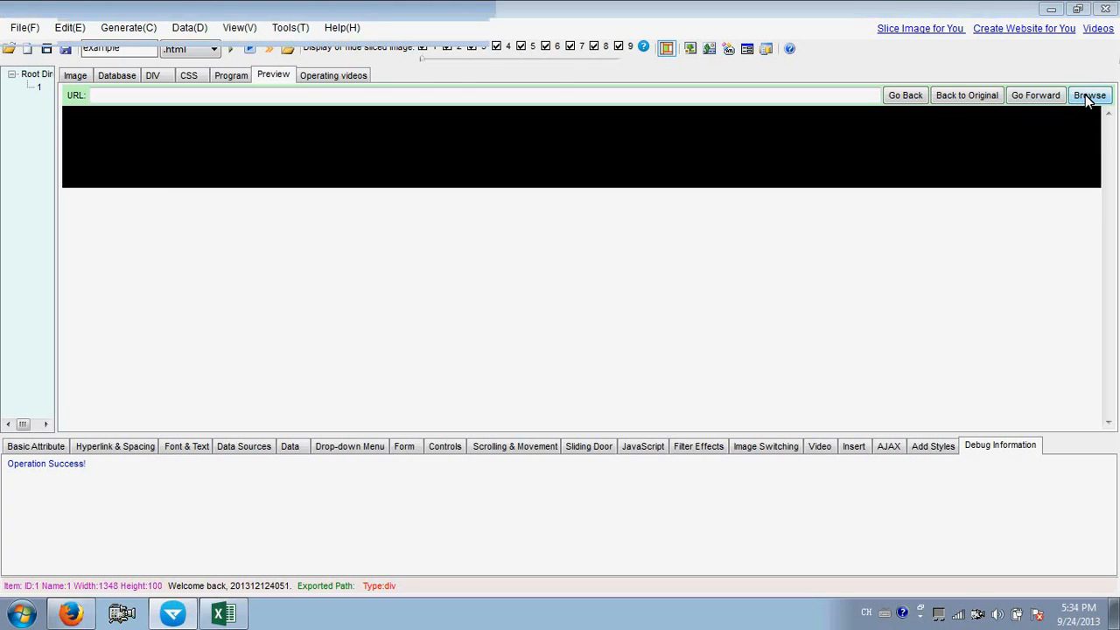
{"action": "left_click_drag", "start_coordinate": [184, 175], "coordinate": [147, 12]}
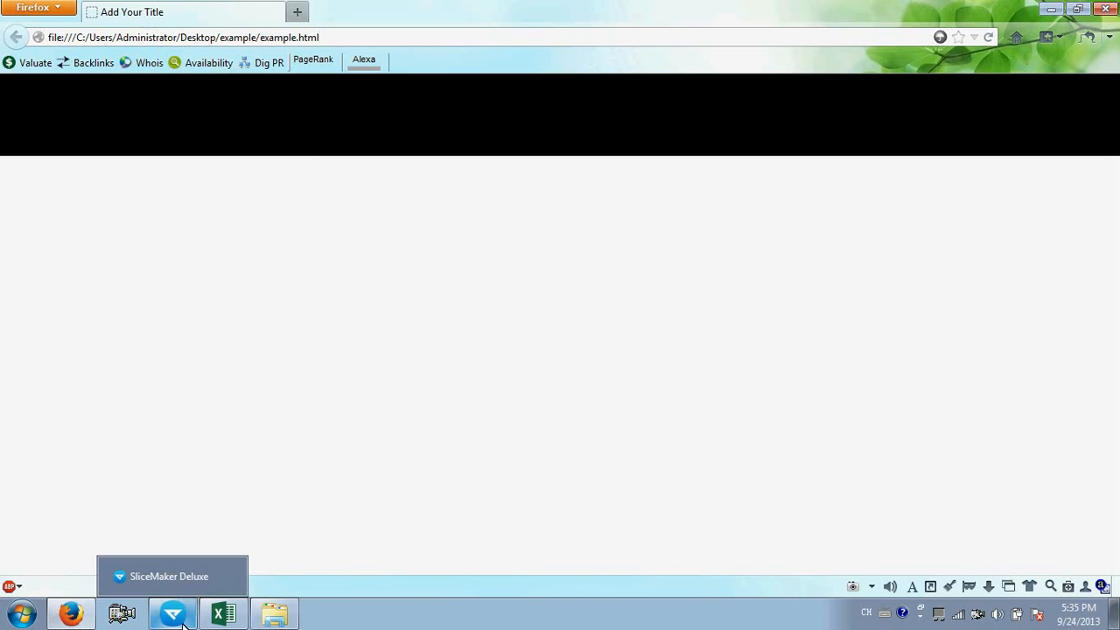
{"action": "left_click", "coordinate": [122, 613]}
Step: Draw a Div slice around the header's logo and navigation, and one around the SLICEMAKER logo, about 296 by 41 pixels
{"action": "left_click", "coordinate": [77, 75]}
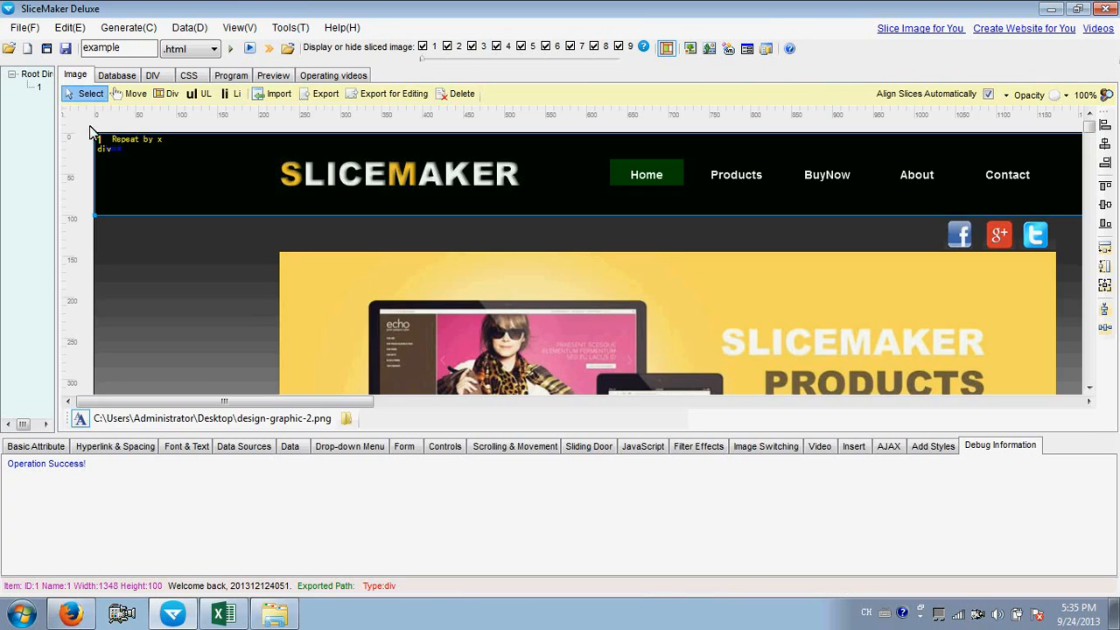
{"action": "left_click_drag", "start_coordinate": [230, 401], "coordinate": [927, 396]}
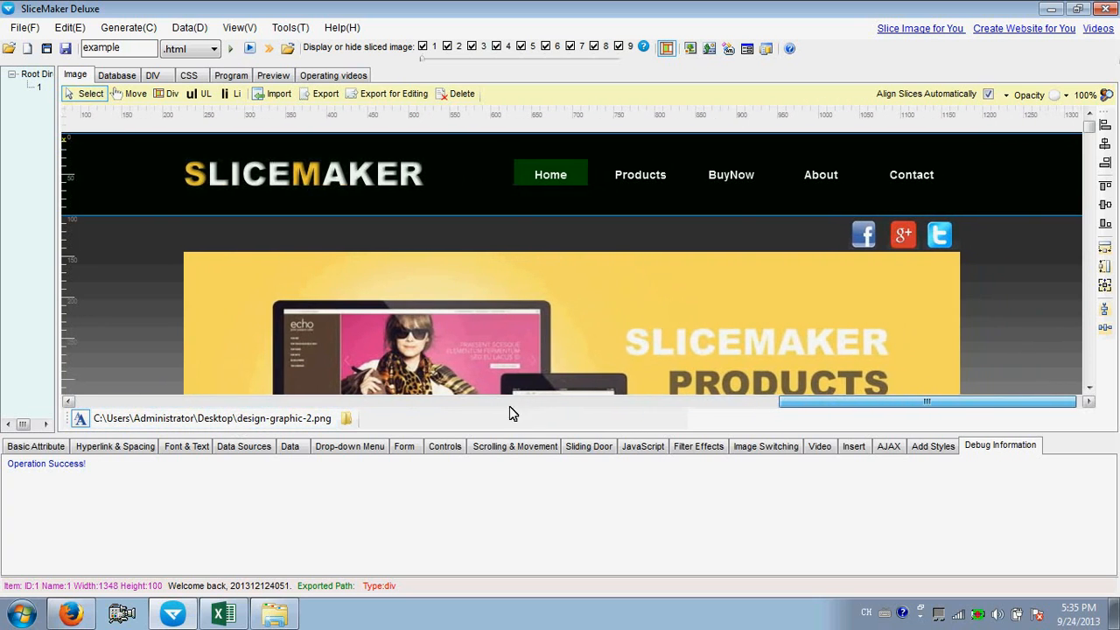
{"action": "left_click", "coordinate": [167, 93]}
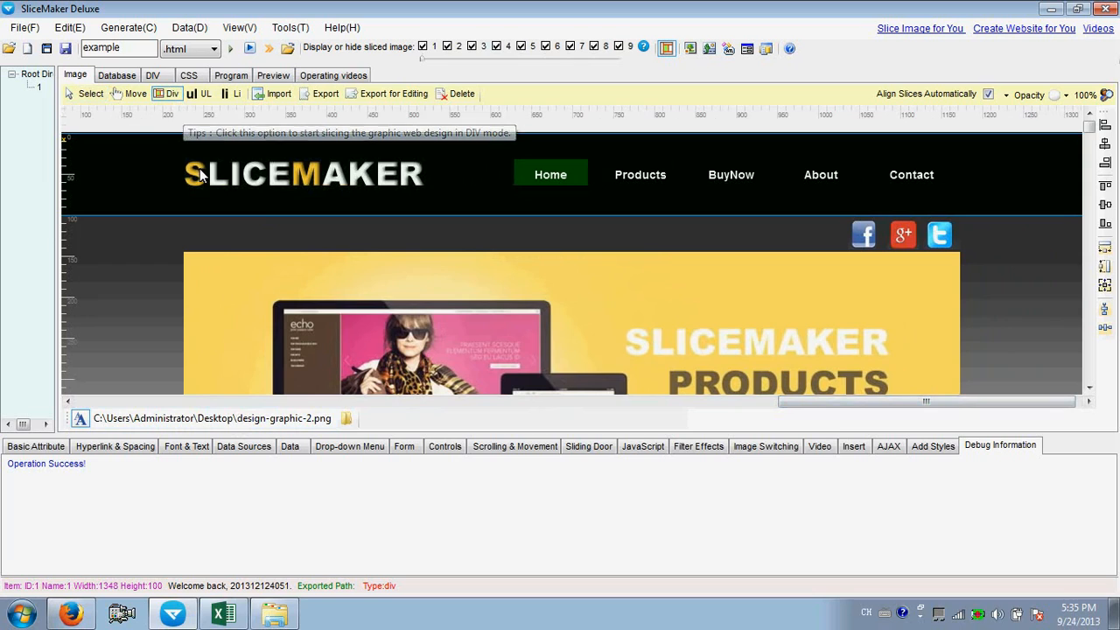
{"action": "left_click_drag", "start_coordinate": [133, 137], "coordinate": [1004, 216]}
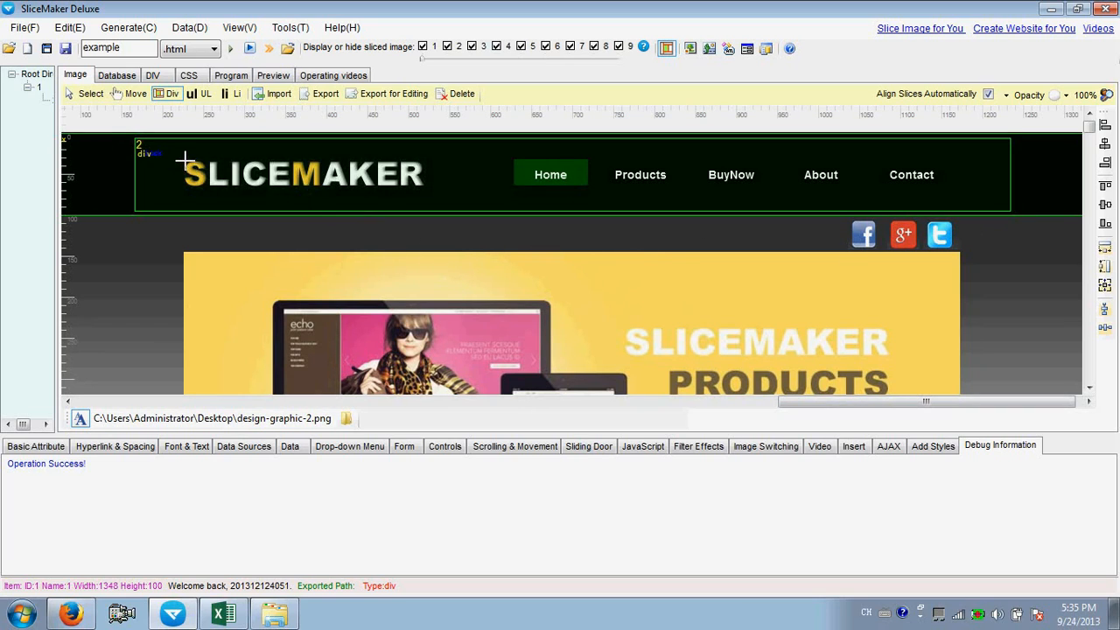
{"action": "left_click_drag", "start_coordinate": [195, 162], "coordinate": [426, 188]}
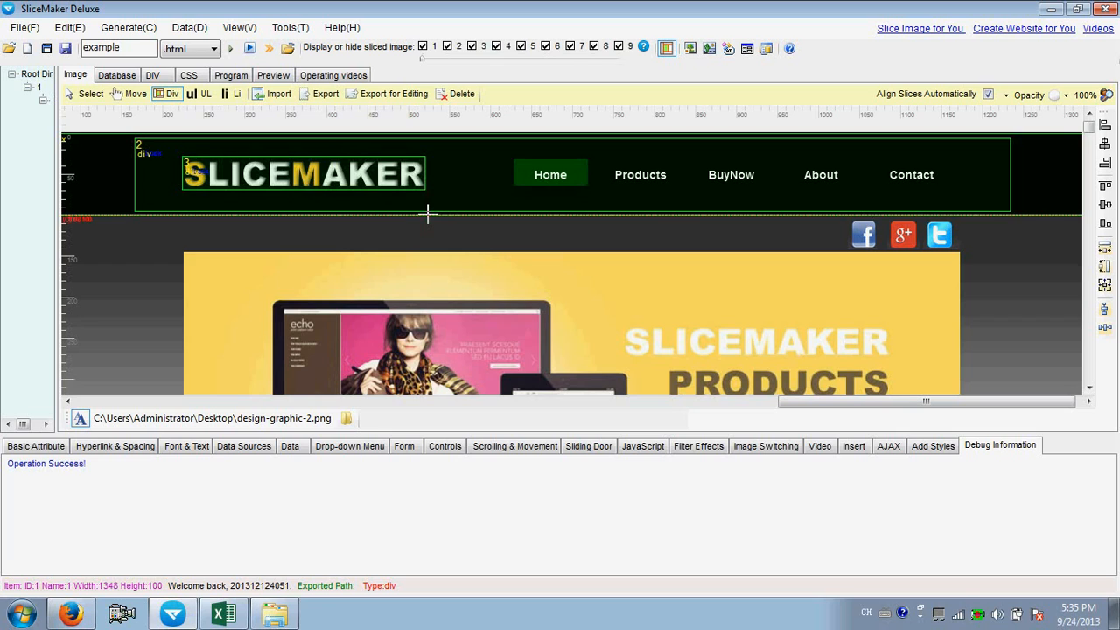
Step: Set the logo slice as an image and give it a hyperlink to example.html with the title "Our Homepage"
{"action": "left_click", "coordinate": [90, 95]}
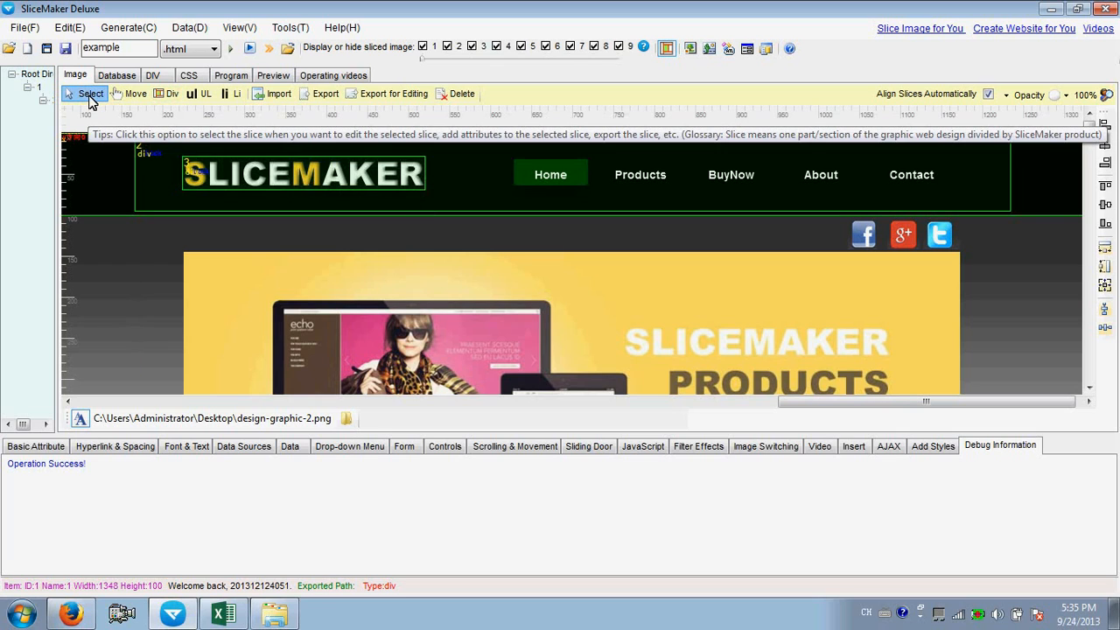
{"action": "left_click", "coordinate": [192, 162]}
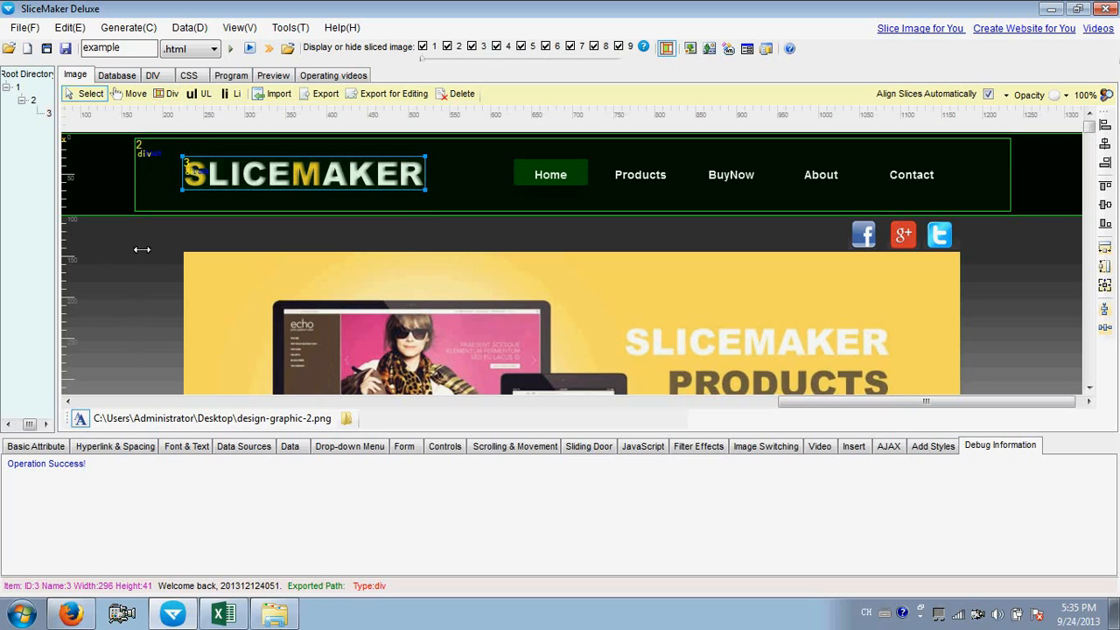
{"action": "left_click", "coordinate": [36, 446]}
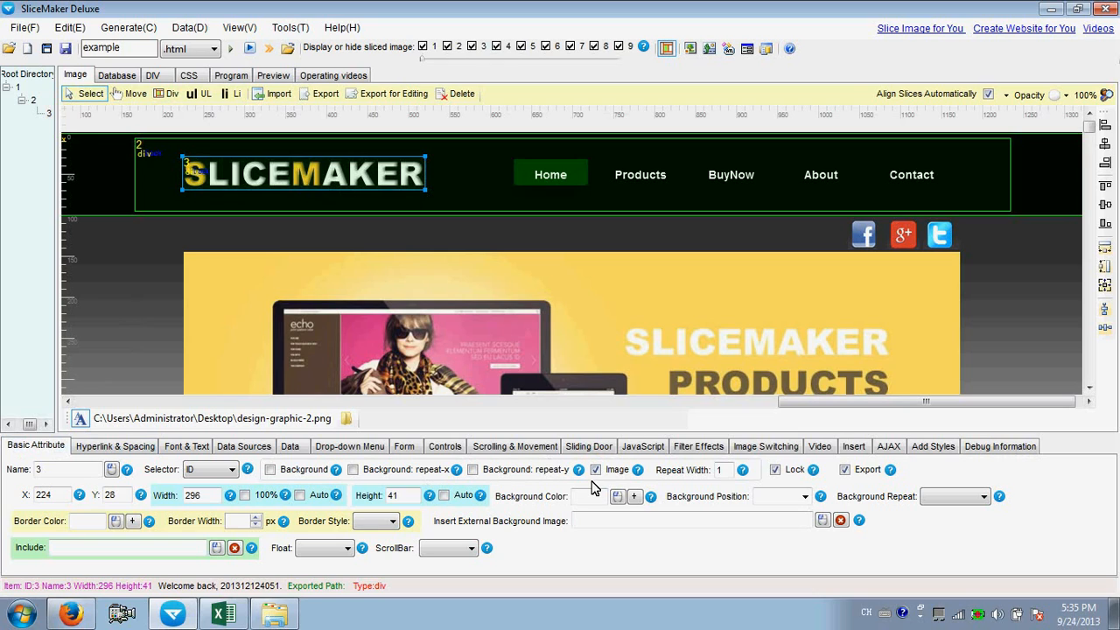
{"action": "left_click", "coordinate": [123, 449]}
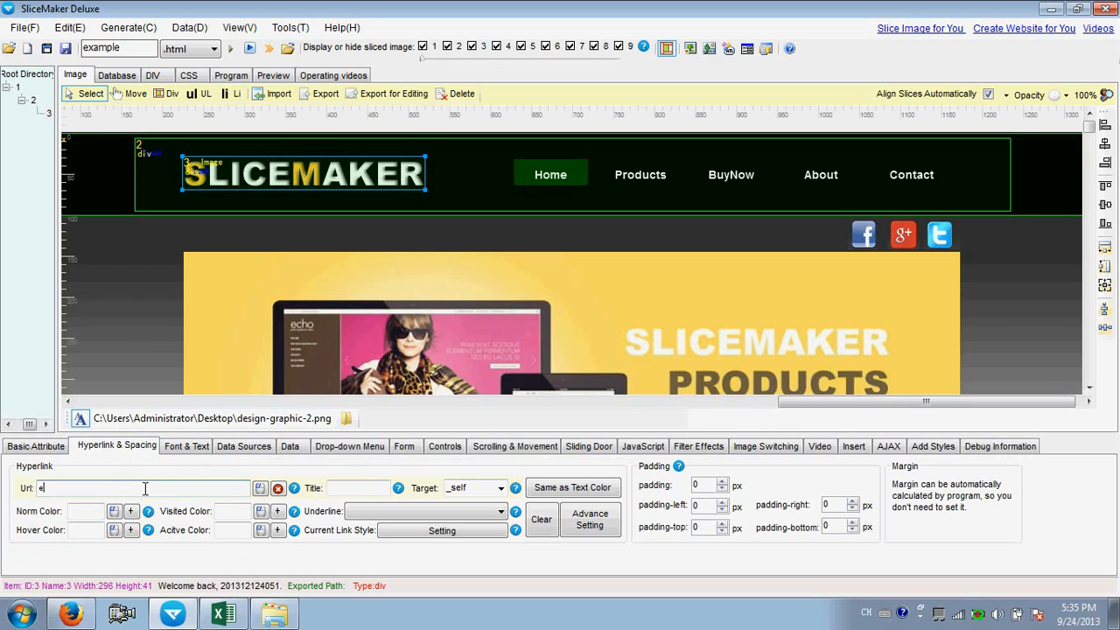
{"action": "type", "text": "example.html"}
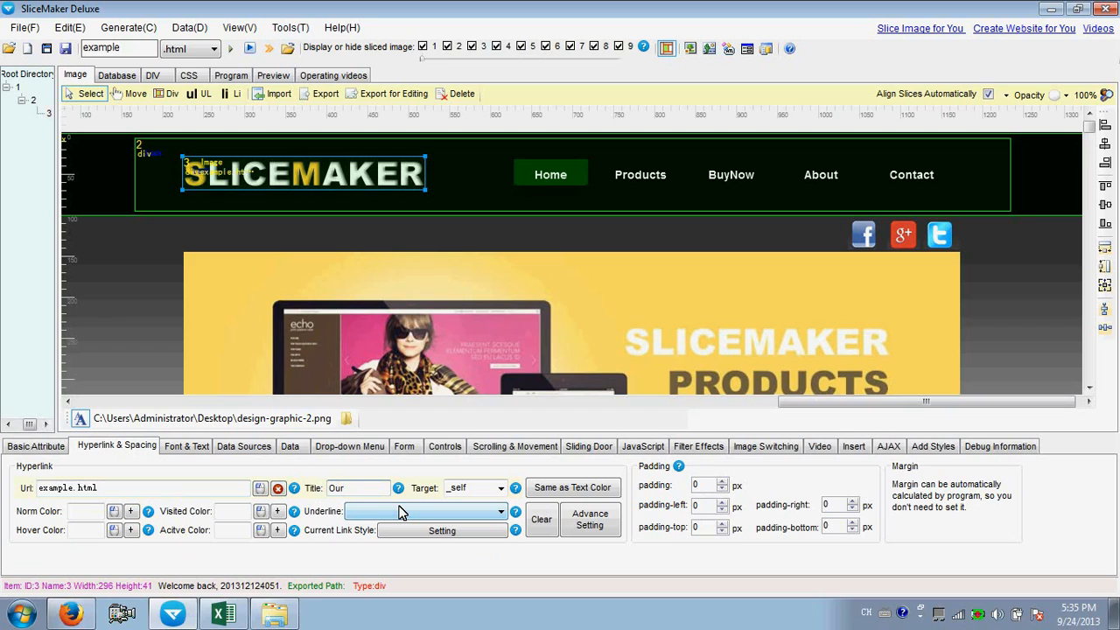
{"action": "type", "text": "Our Homepage"}
Step: Regenerate the page's DIV and CSS and export it again, overwriting the existing example.html
{"action": "left_click", "coordinate": [232, 51]}
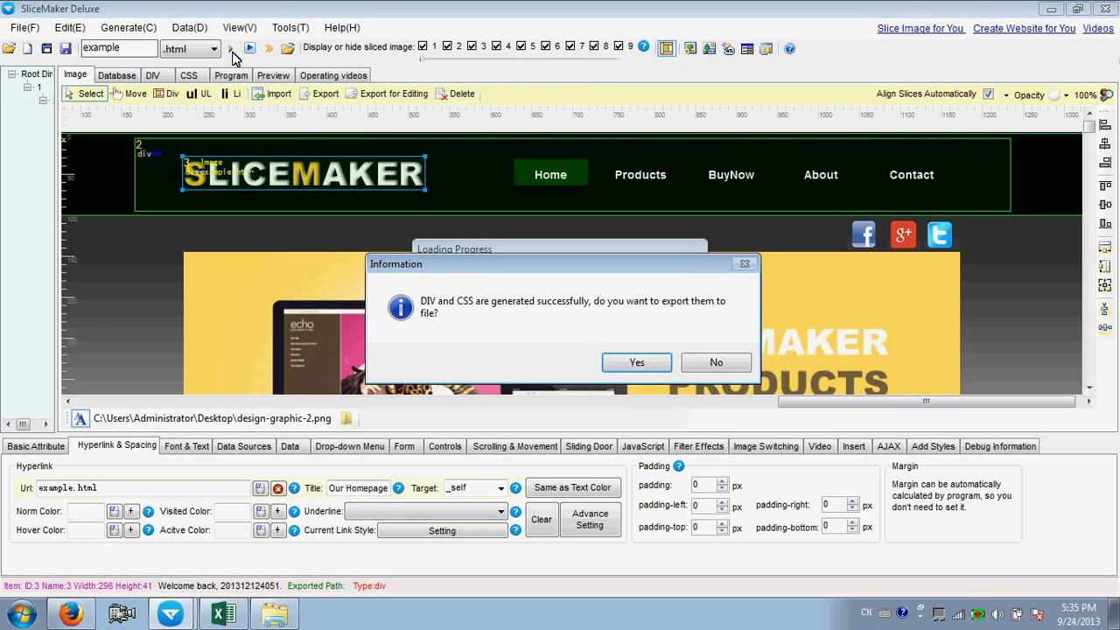
{"action": "left_click", "coordinate": [636, 362]}
{"action": "left_click", "coordinate": [707, 371]}
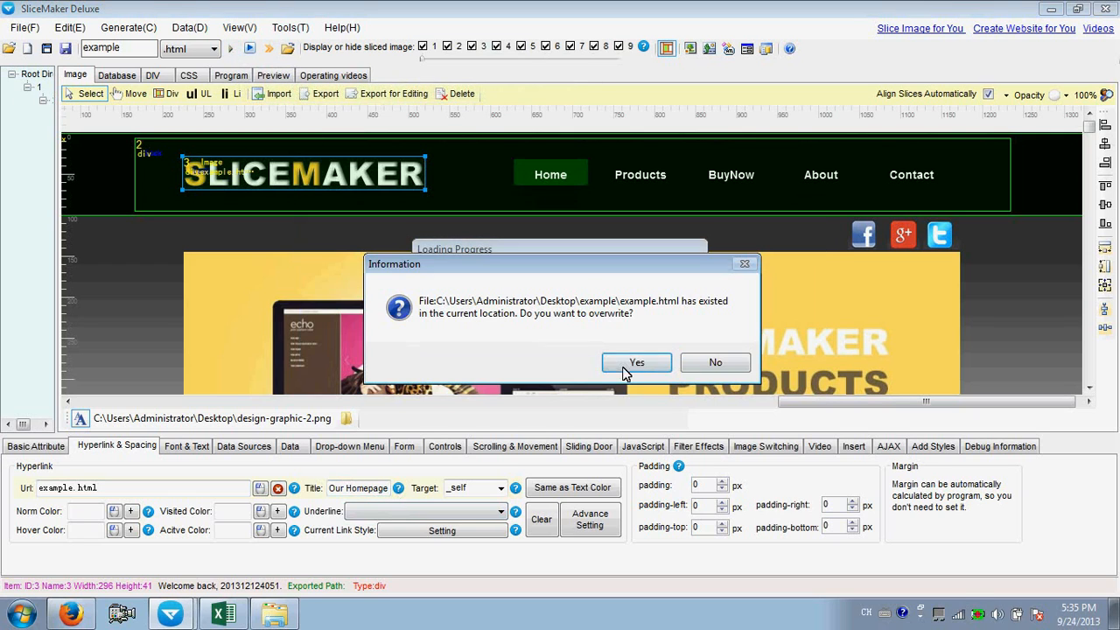
{"action": "left_click", "coordinate": [631, 360]}
{"action": "left_click", "coordinate": [632, 351]}
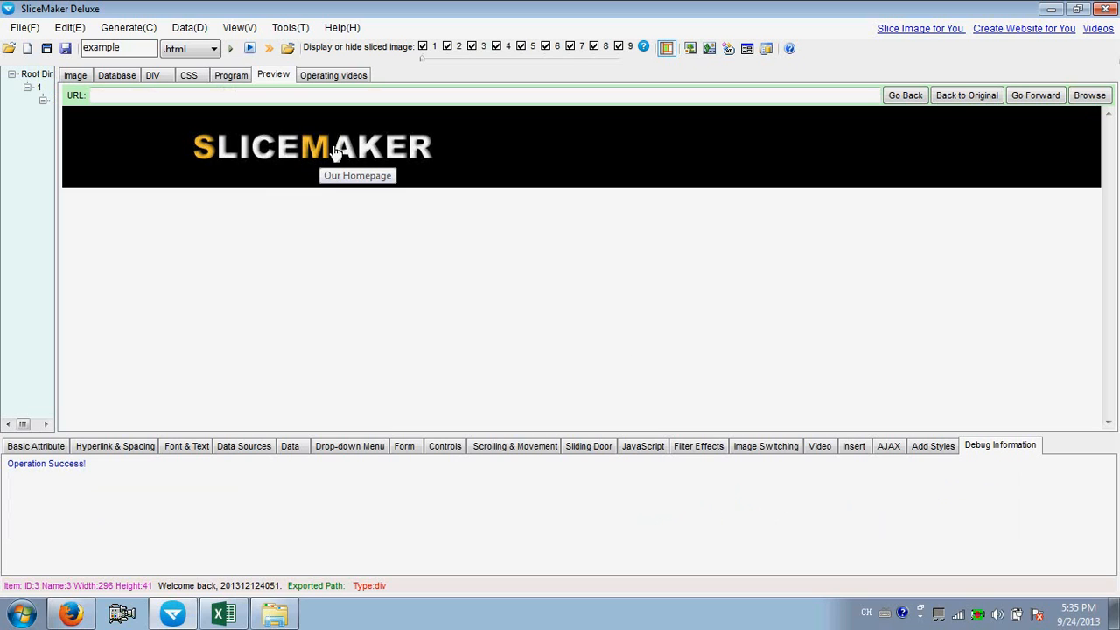
Step: Switch to Firefox, reload example.html to check the linked logo, and return to SliceMaker Deluxe
{"action": "left_click", "coordinate": [70, 612]}
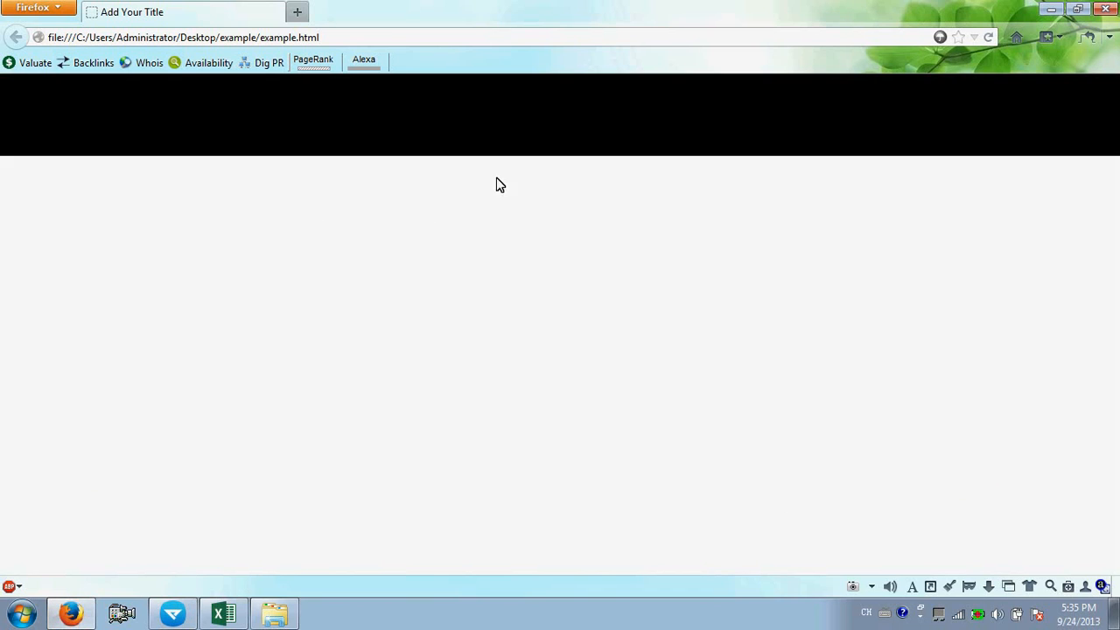
{"action": "left_click", "coordinate": [986, 37]}
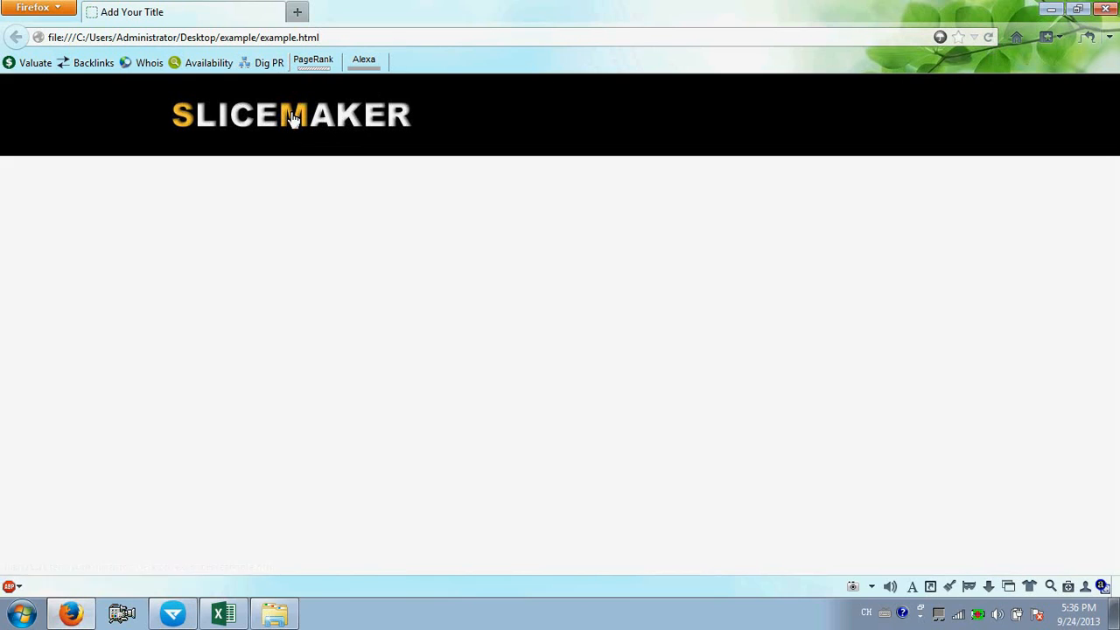
{"action": "left_click", "coordinate": [176, 615]}
Step: Draw a Div slice around the navigation menu from Home to Contact, about 542 by 31 pixels
{"action": "left_click", "coordinate": [81, 78]}
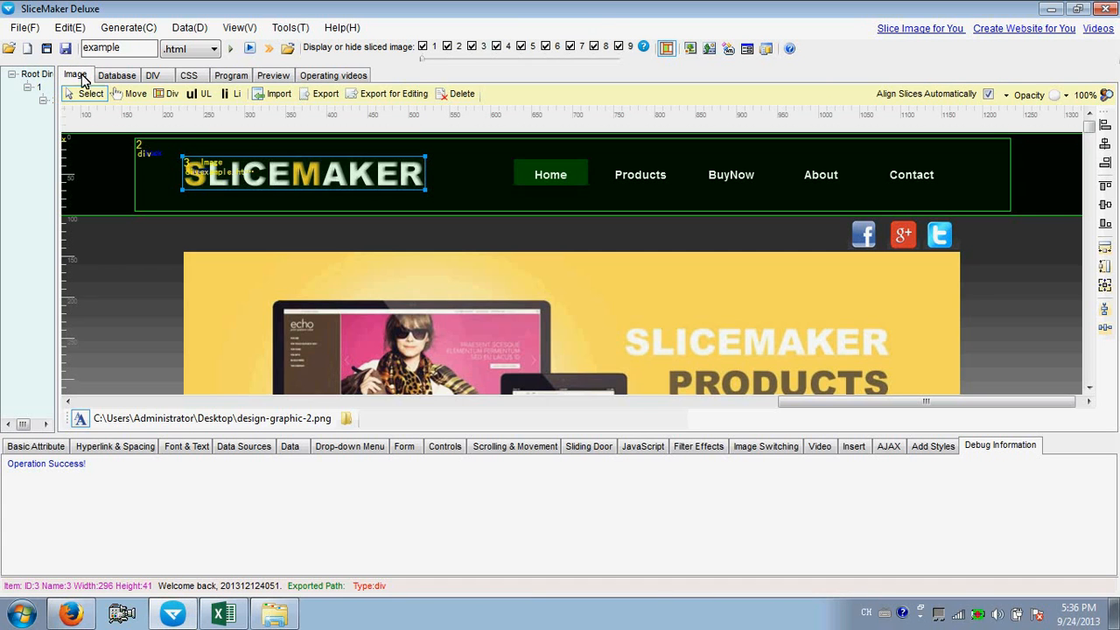
{"action": "left_click", "coordinate": [167, 93]}
{"action": "mouse_move", "coordinate": [515, 160]}
{"action": "left_mouse_down"}
{"action": "mouse_move", "coordinate": [547, 174]}
{"action": "mouse_move", "coordinate": [915, 194]}
{"action": "mouse_move", "coordinate": [958, 185]}
{"action": "left_mouse_up"}
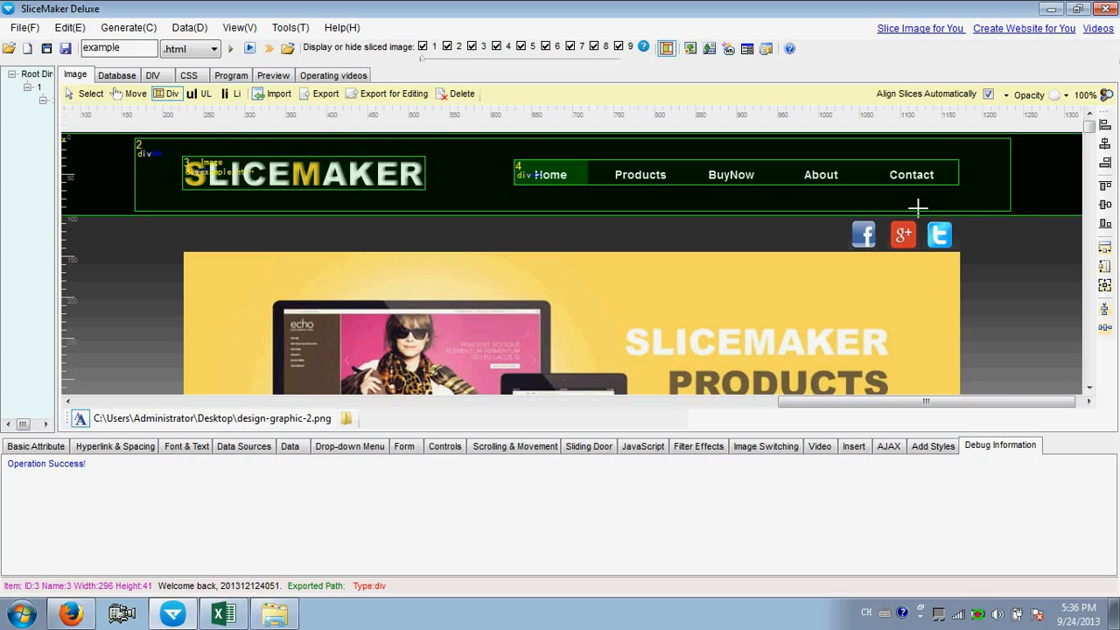
Step: Set the navigation slice as a sliding door effect with Title Bar on the Top and a leading width of 0
{"action": "left_click", "coordinate": [96, 93]}
{"action": "left_click", "coordinate": [522, 168]}
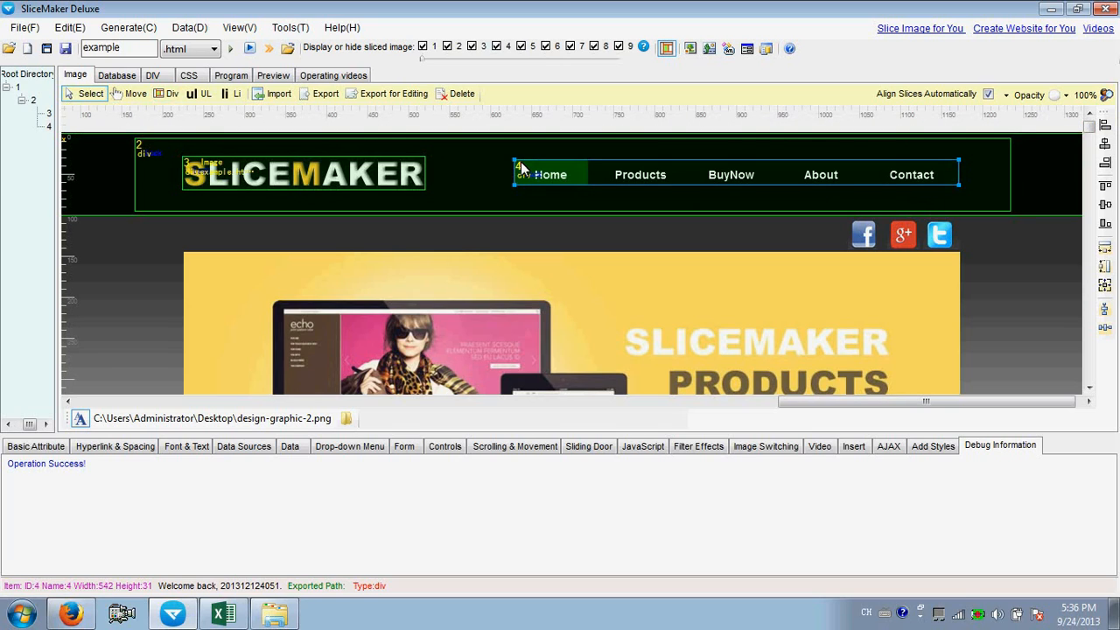
{"action": "left_click", "coordinate": [578, 448]}
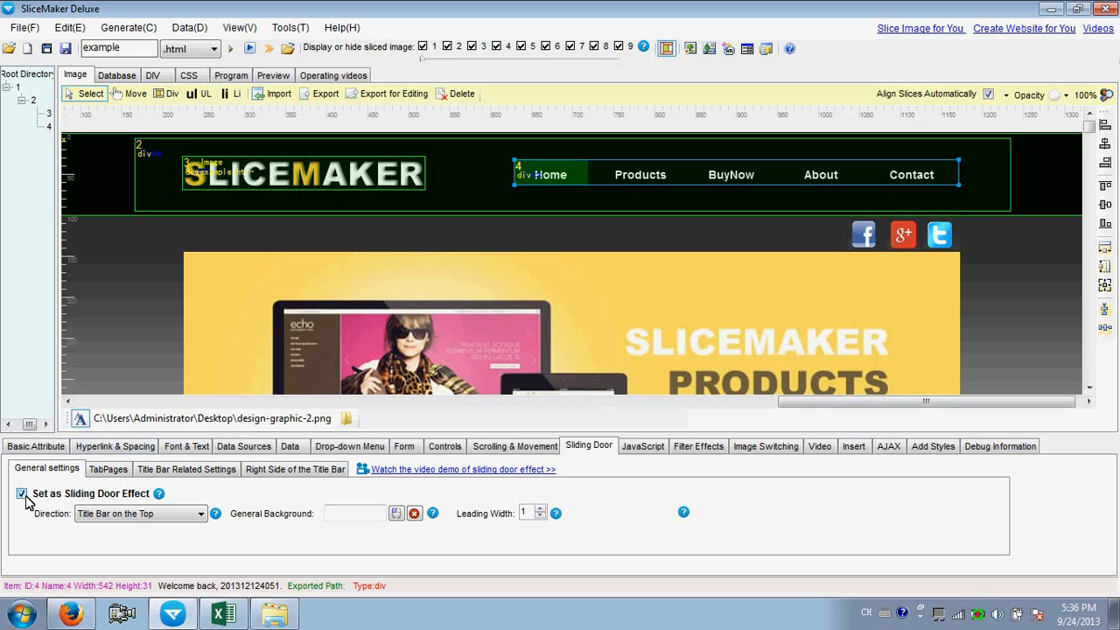
{"action": "left_click", "coordinate": [118, 514]}
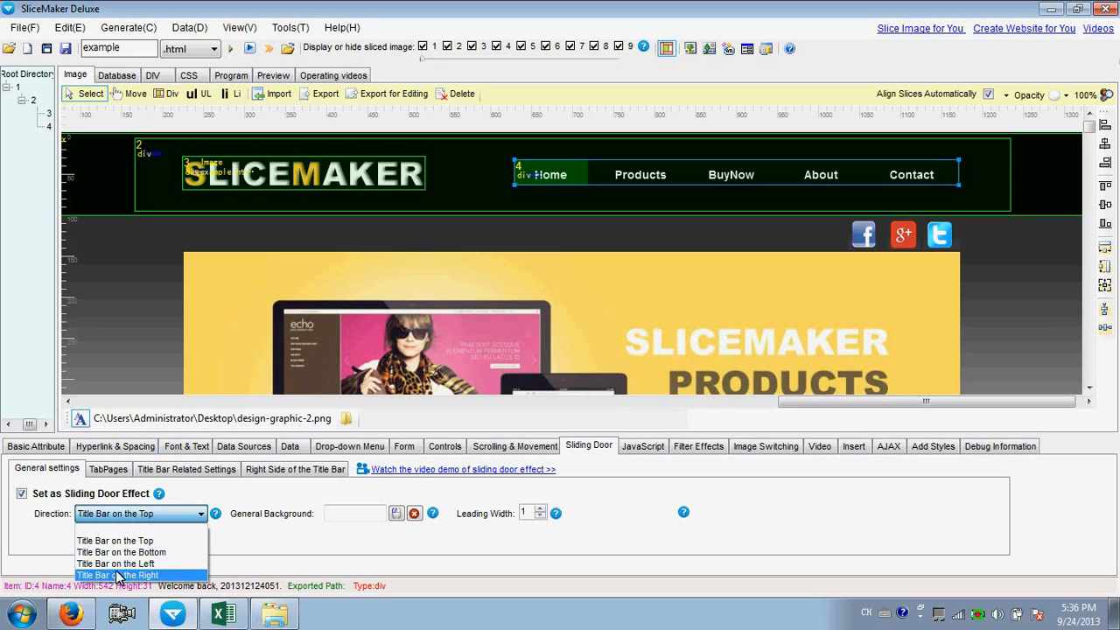
{"action": "left_click", "coordinate": [120, 542]}
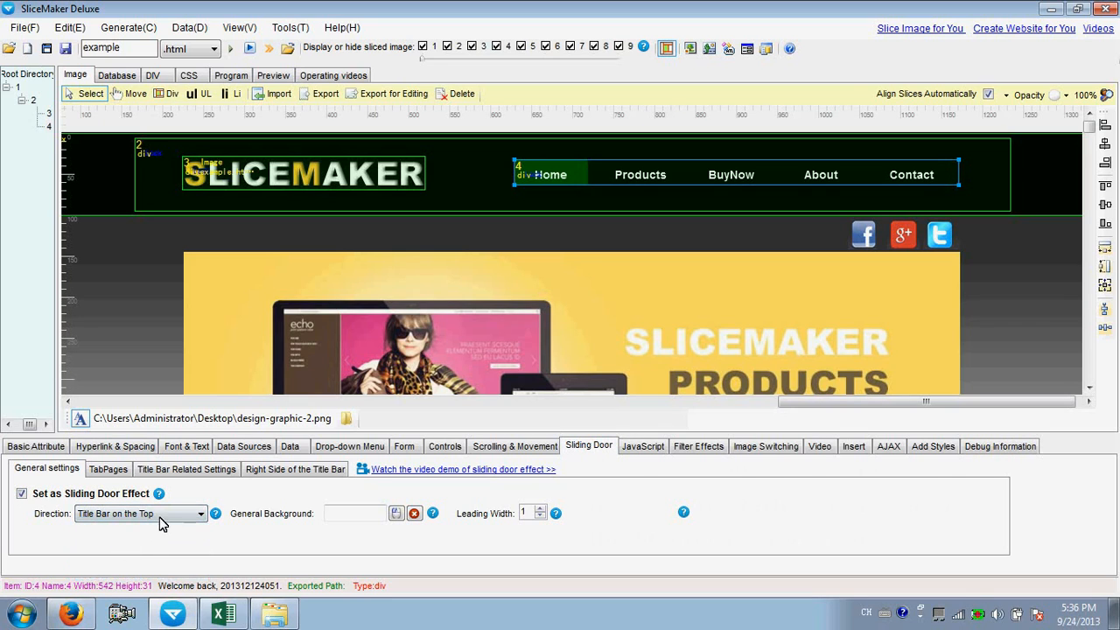
{"action": "double_click", "coordinate": [523, 514]}
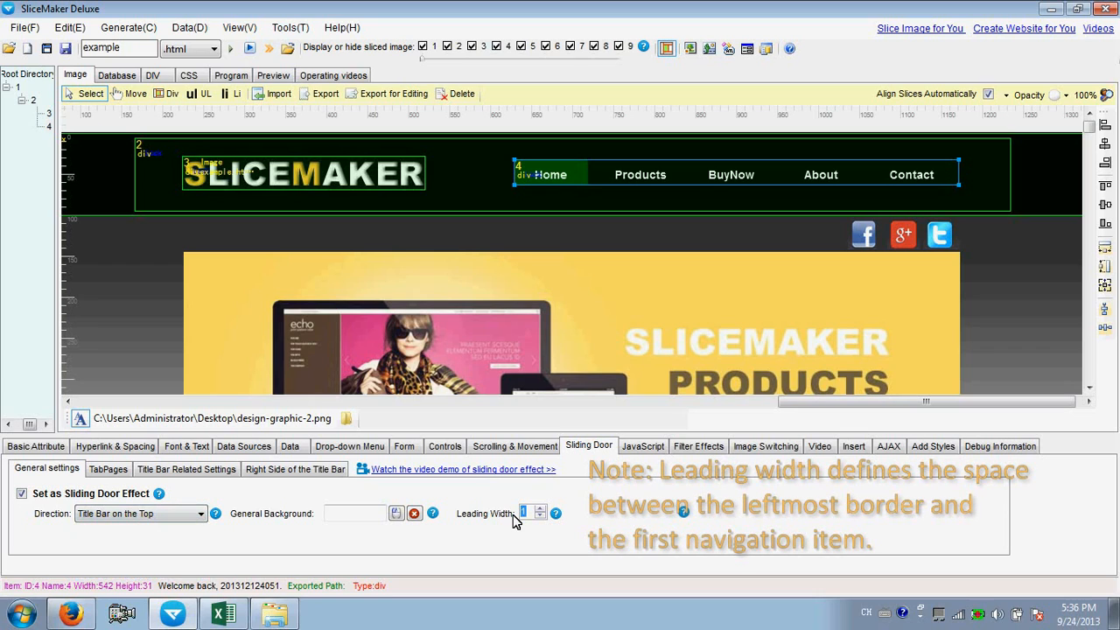
{"action": "type", "text": "0"}
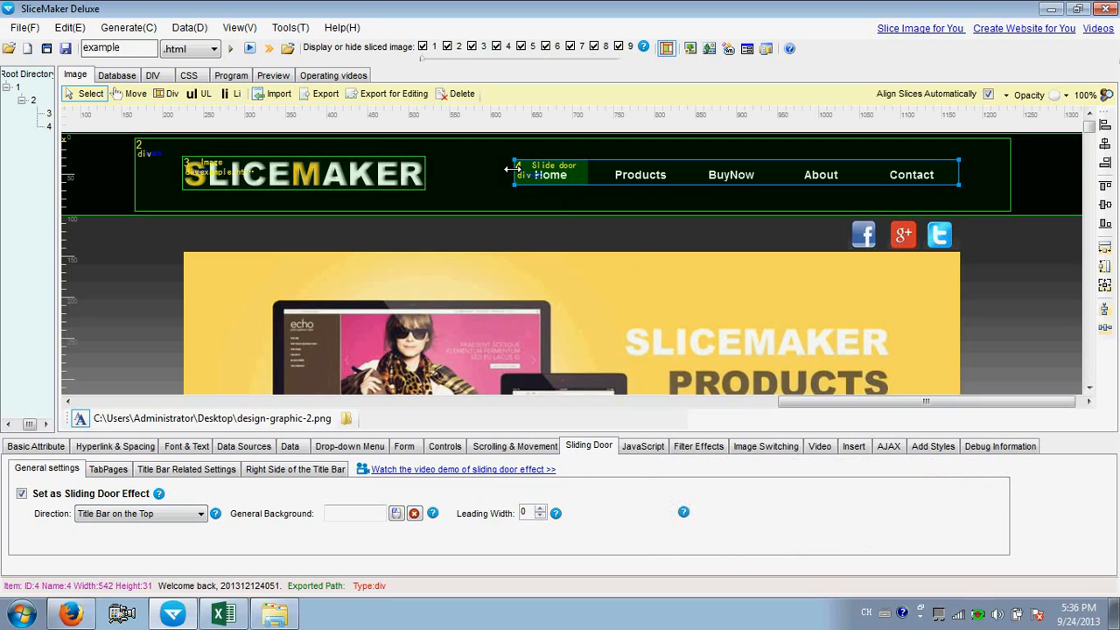
{"action": "double_click", "coordinate": [521, 513]}
Step: Add five tab pages to the navigation slice's sliding door effect
{"action": "left_click", "coordinate": [108, 469]}
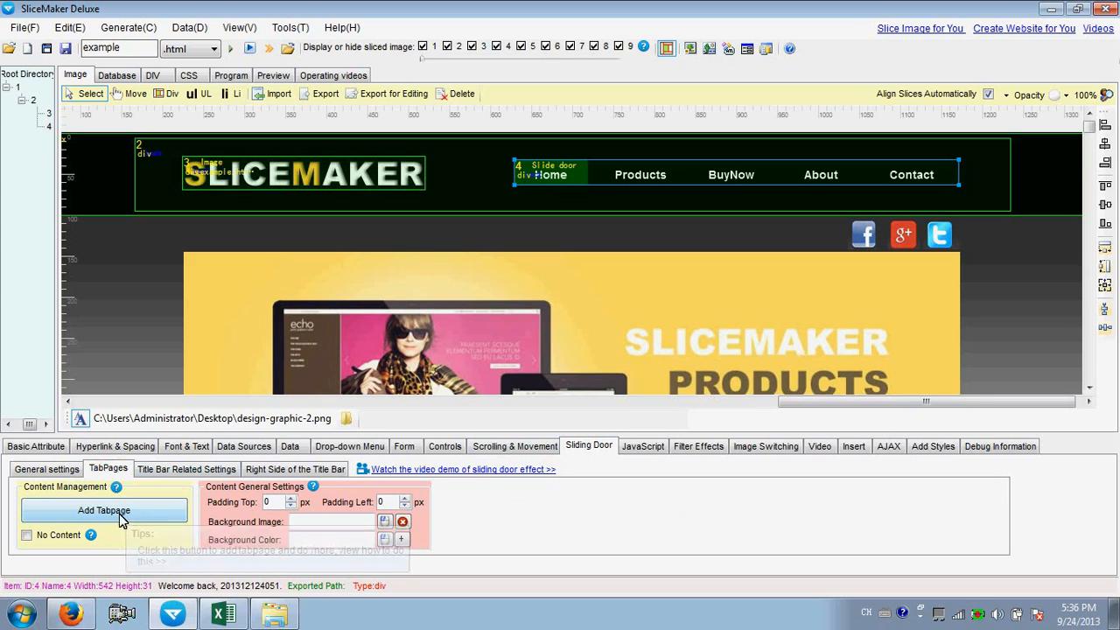
{"action": "left_click", "coordinate": [118, 513]}
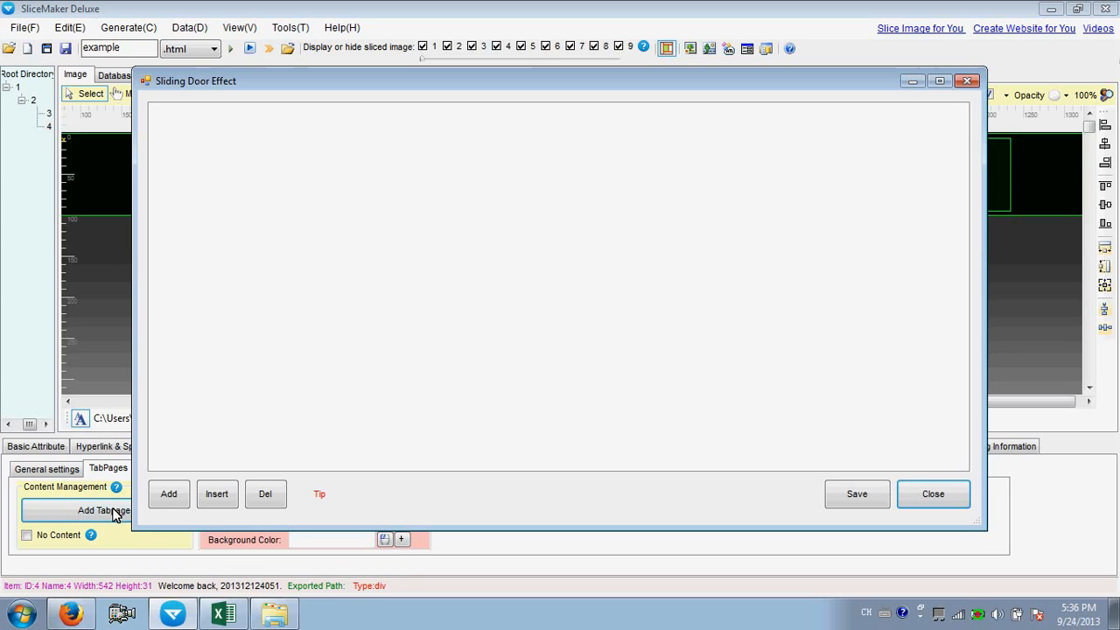
{"action": "left_click", "coordinate": [169, 495]}
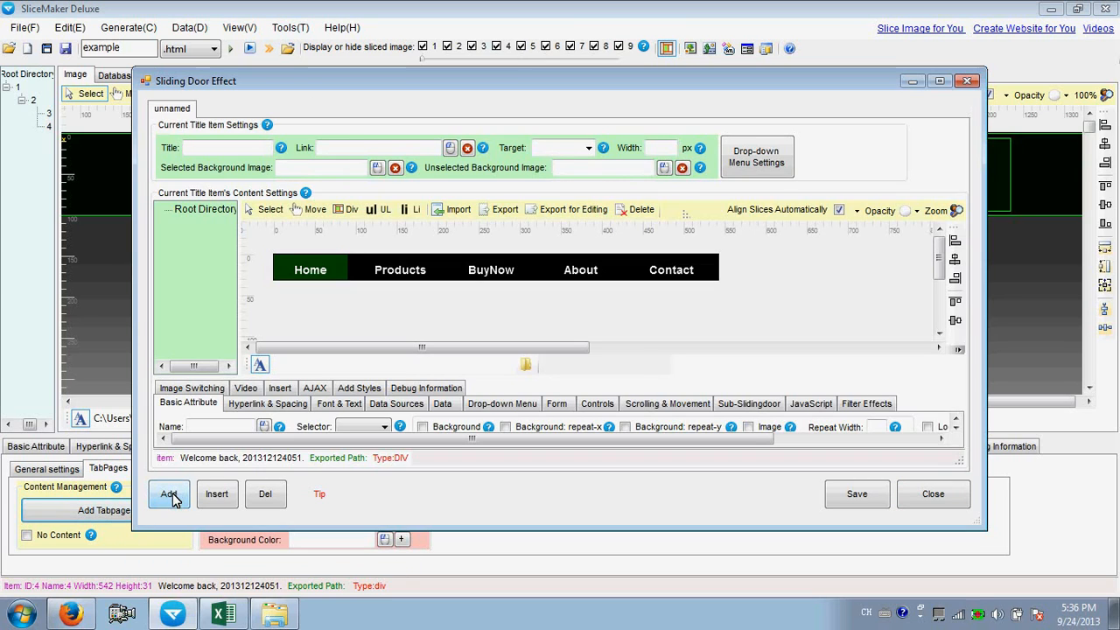
{"action": "left_click", "coordinate": [169, 495]}
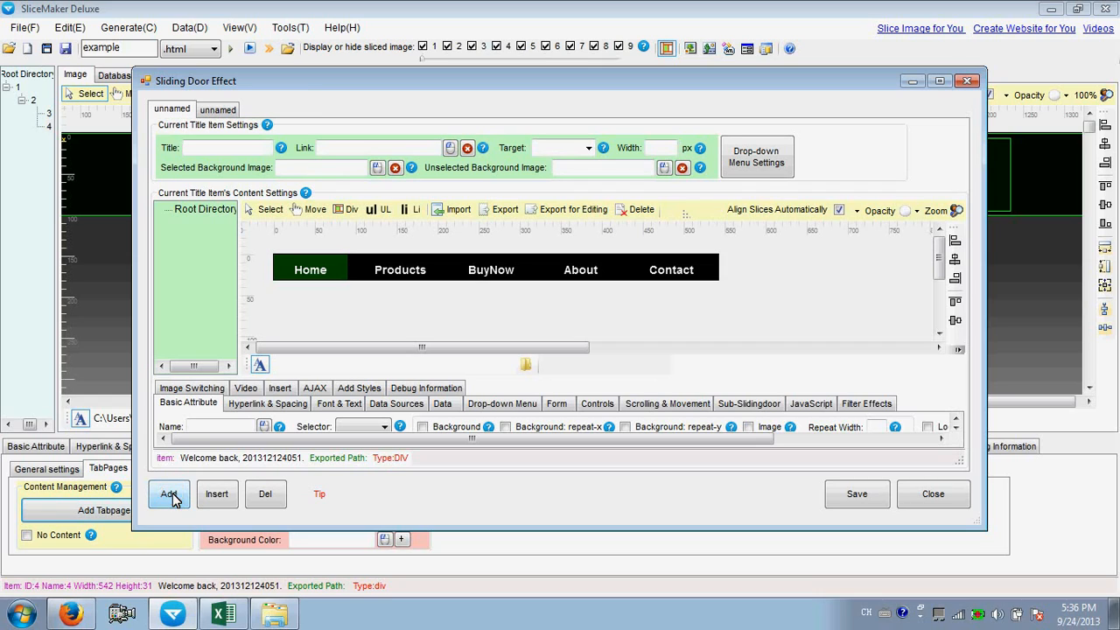
{"action": "left_click", "coordinate": [169, 495]}
{"action": "left_click", "coordinate": [169, 494]}
{"action": "left_click", "coordinate": [168, 495]}
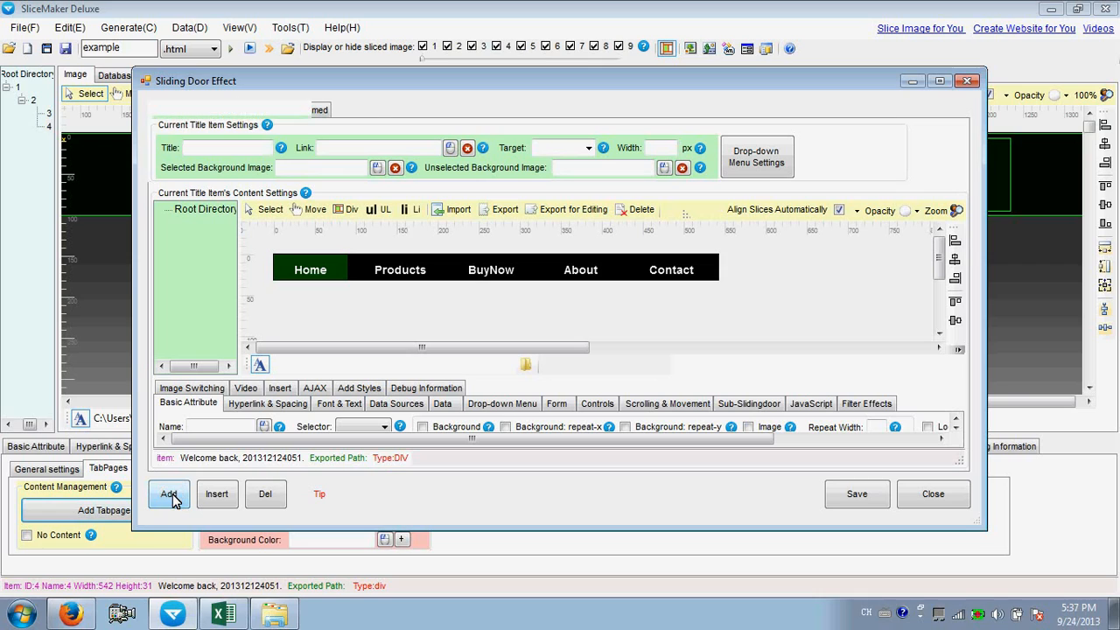
Step: Title the five tab pages in order Home, Products, BuyNow, About and Contact
{"action": "left_click", "coordinate": [214, 148]}
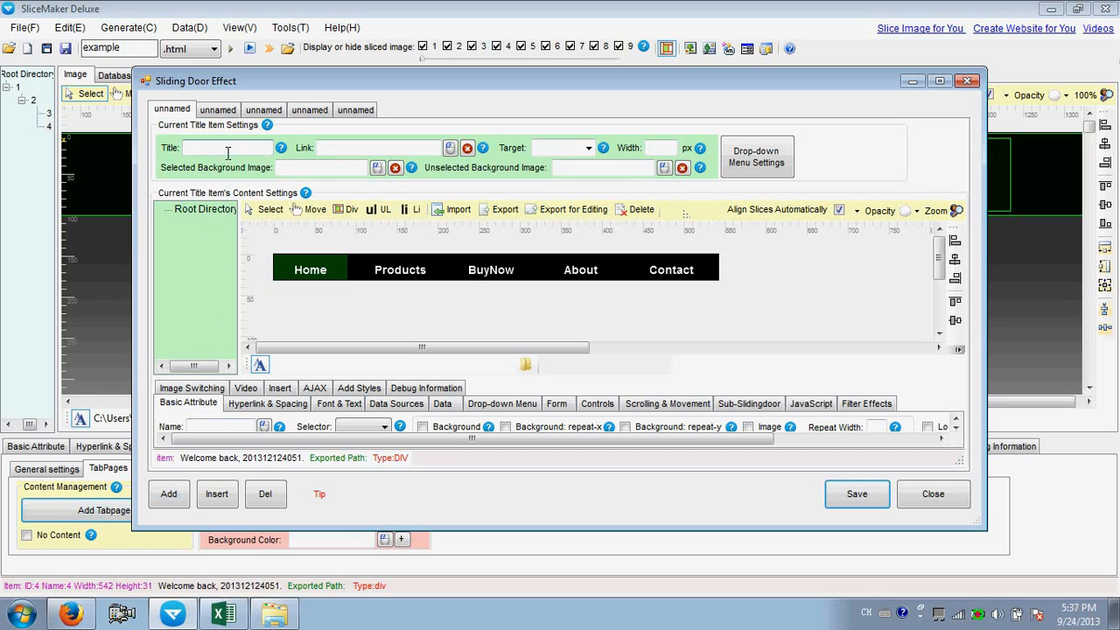
{"action": "type", "text": "Home"}
{"action": "left_click", "coordinate": [218, 109]}
{"action": "left_click", "coordinate": [216, 148]}
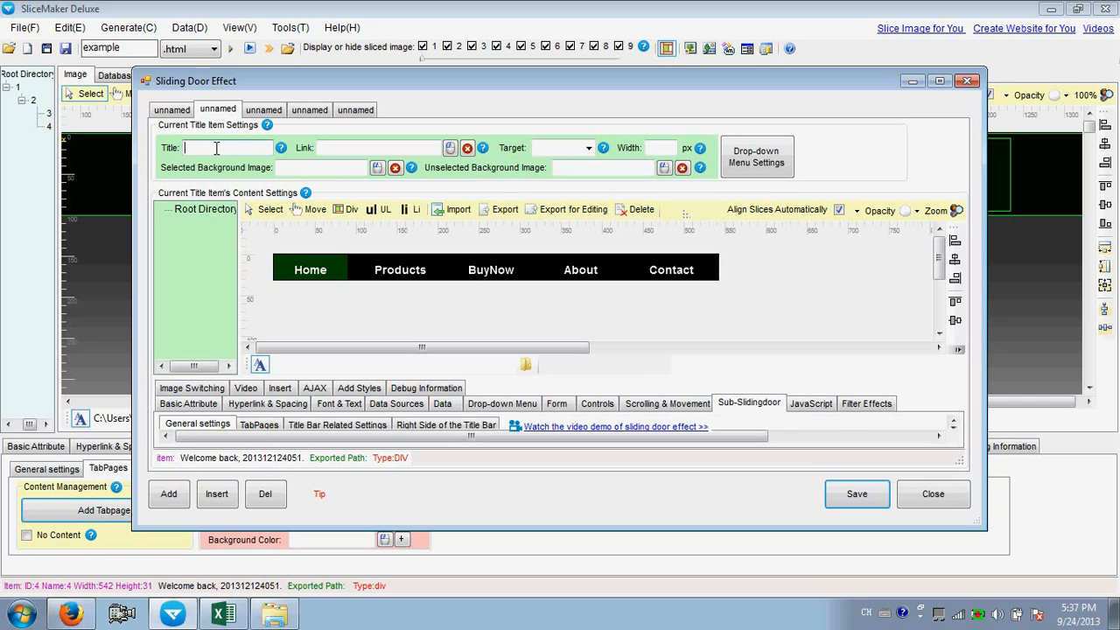
{"action": "type", "text": "Products"}
{"action": "left_click", "coordinate": [264, 110]}
{"action": "left_click", "coordinate": [237, 147]}
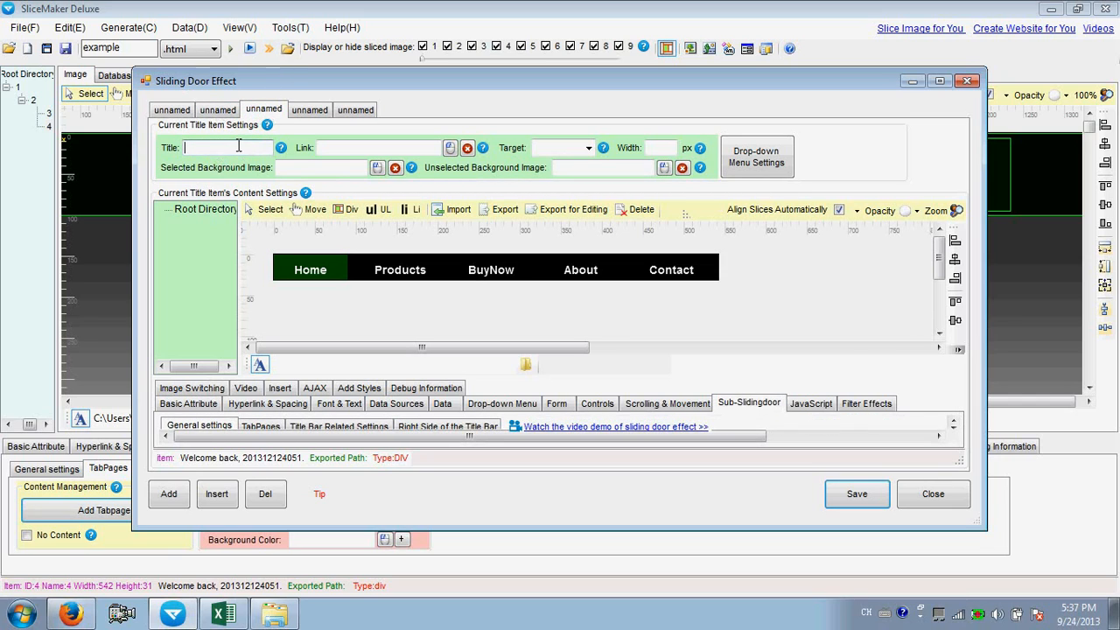
{"action": "type", "text": "BuyNow"}
{"action": "left_click", "coordinate": [310, 110]}
{"action": "left_click", "coordinate": [252, 147]}
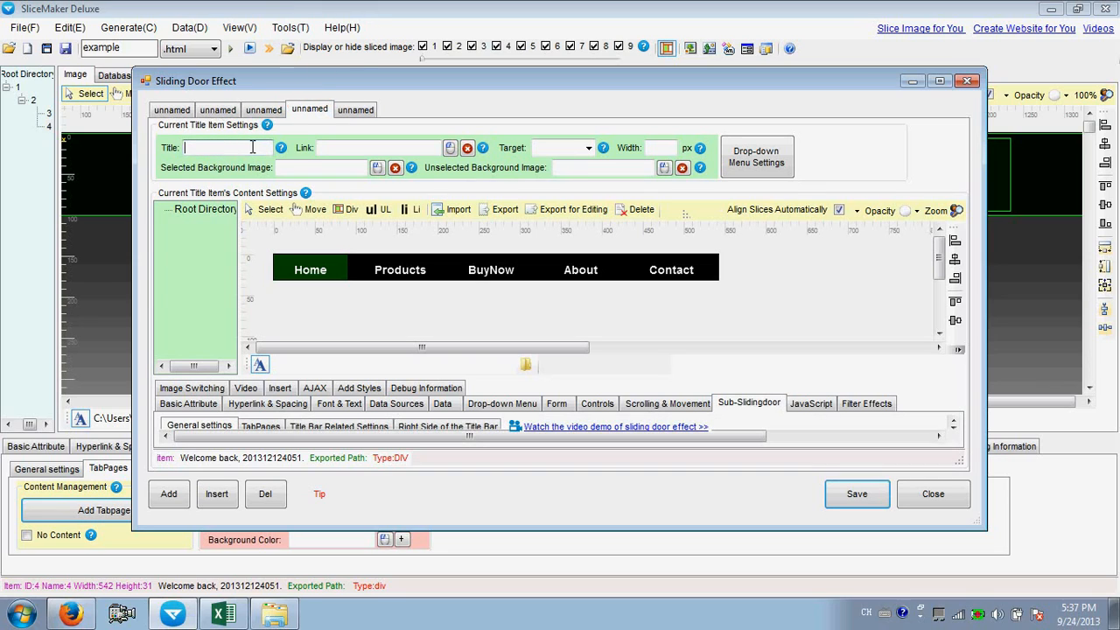
{"action": "type", "text": "About"}
{"action": "left_click", "coordinate": [353, 109]}
{"action": "type", "text": "Co"}
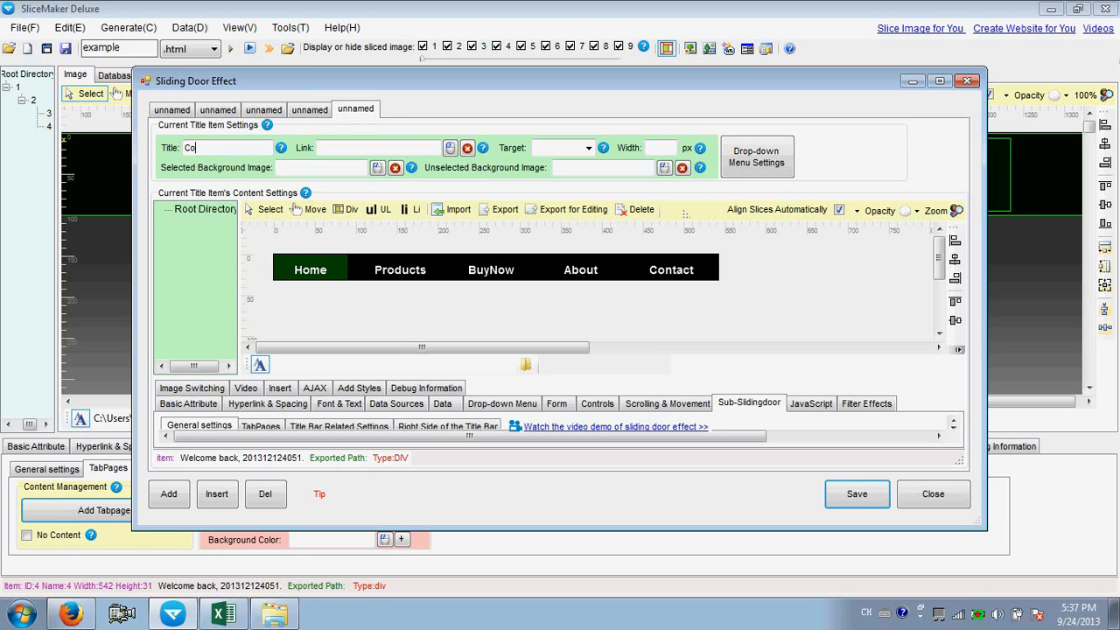
{"action": "type", "text": "ntact"}
Step: Set the Home tab's link to example.html and copy the link text
{"action": "left_click", "coordinate": [171, 113]}
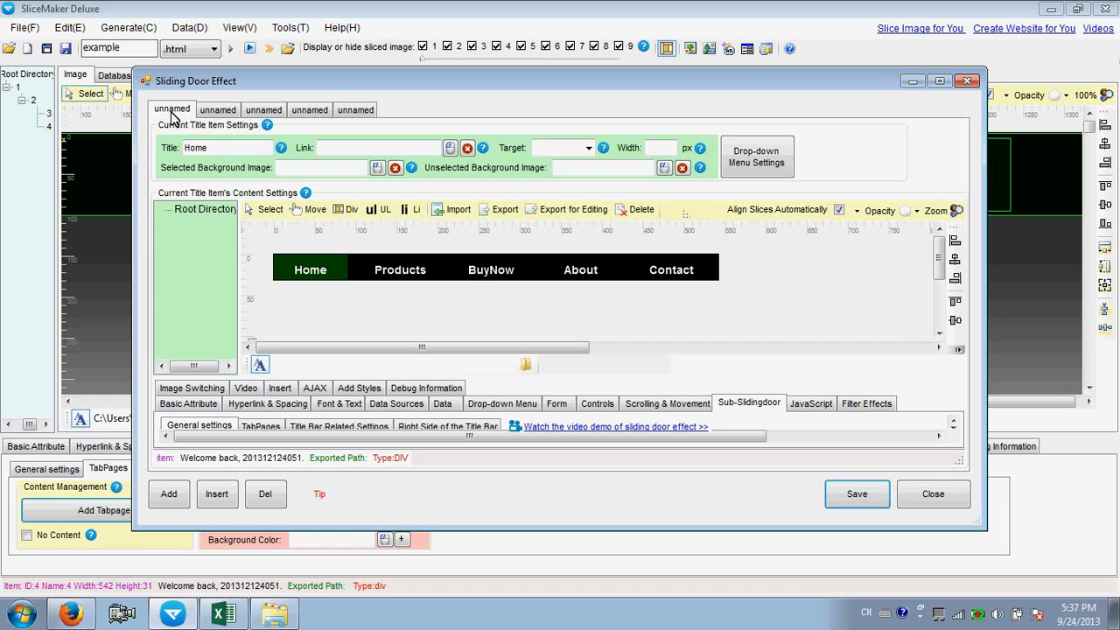
{"action": "left_click", "coordinate": [336, 146]}
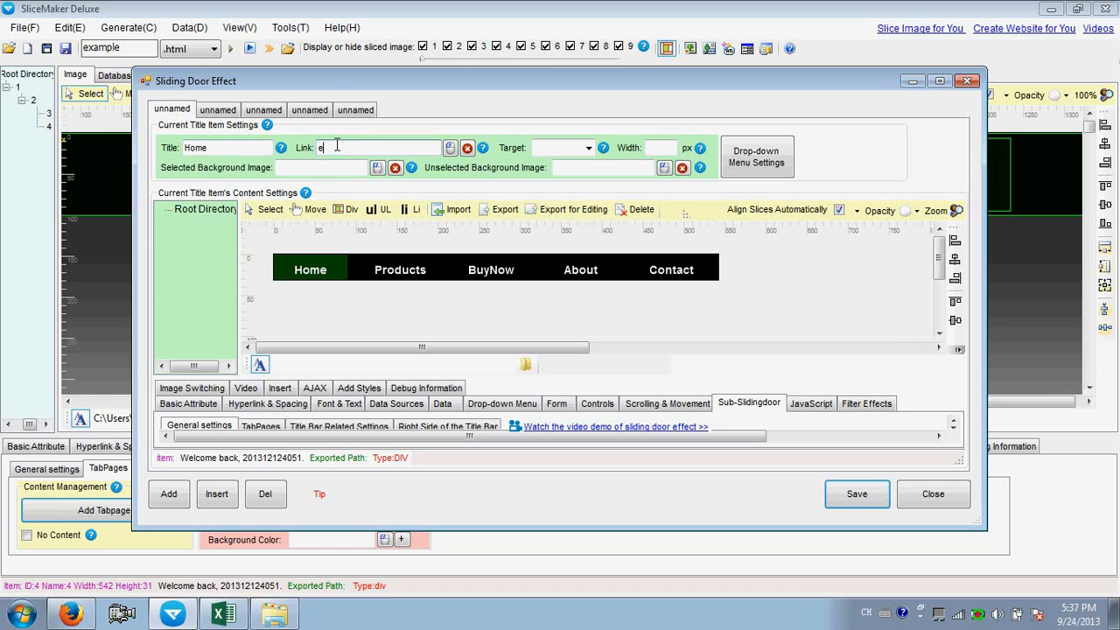
{"action": "type", "text": "example.html"}
{"action": "left_click_drag", "start_coordinate": [385, 150], "coordinate": [281, 153]}
{"action": "key", "text": "ctrl+c"}
Step: Paste example.html as the link of the Products, BuyNow, About and Contact tabs, and save the tab page settings
{"action": "left_click", "coordinate": [218, 110]}
{"action": "left_click", "coordinate": [350, 148]}
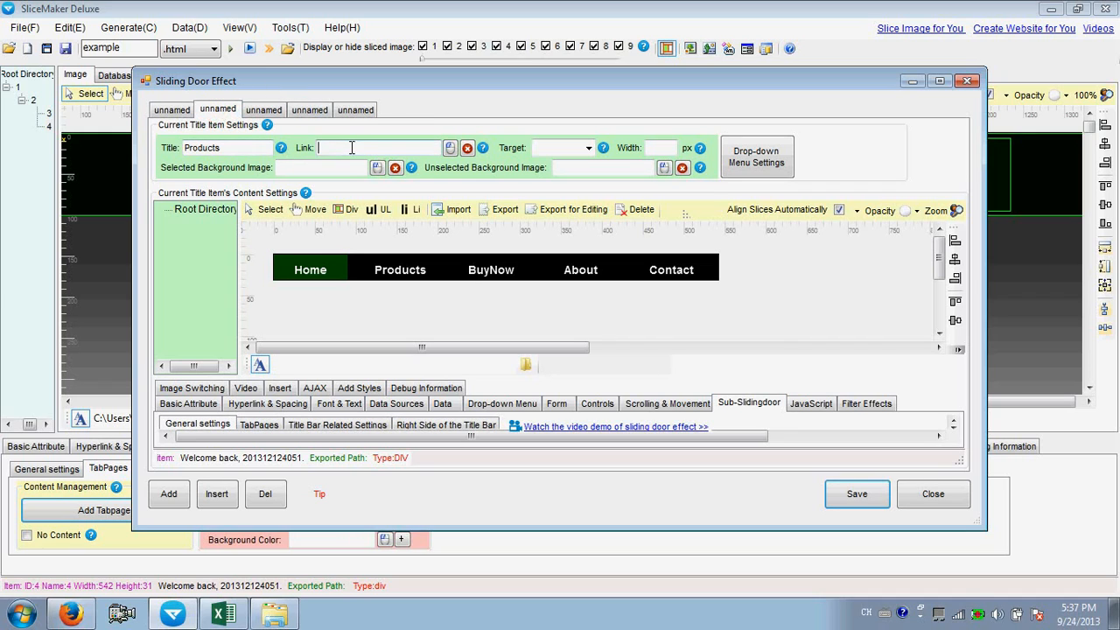
{"action": "key", "text": "ctrl+v"}
{"action": "left_click", "coordinate": [264, 110]}
{"action": "left_click", "coordinate": [350, 147]}
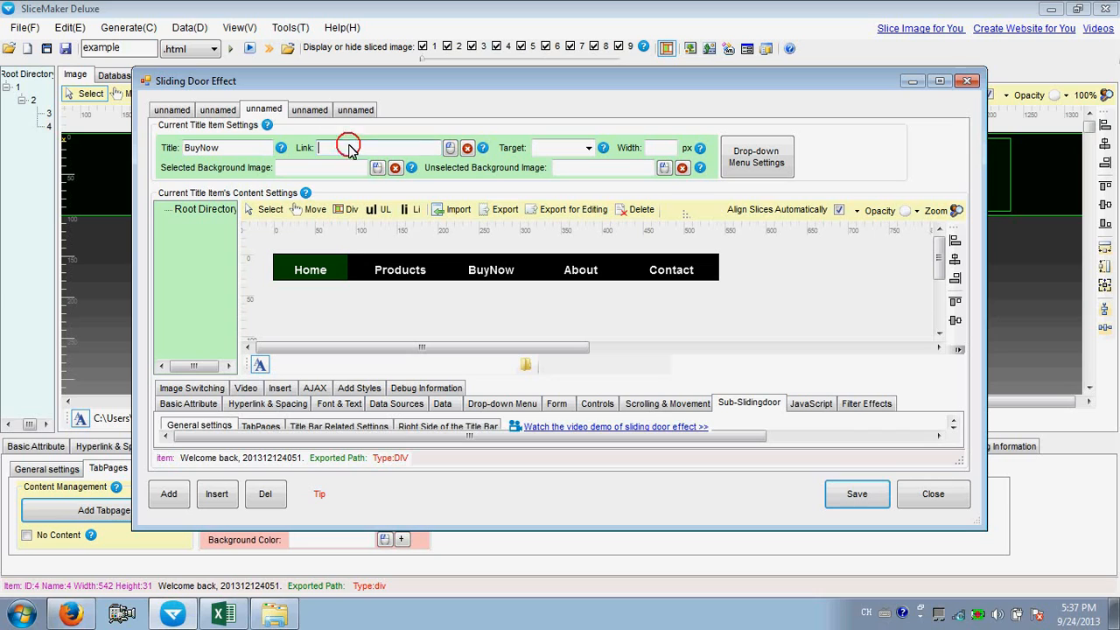
{"action": "key", "text": "ctrl+v"}
{"action": "left_click", "coordinate": [310, 110]}
{"action": "left_click", "coordinate": [350, 148]}
{"action": "key", "text": "ctrl+v"}
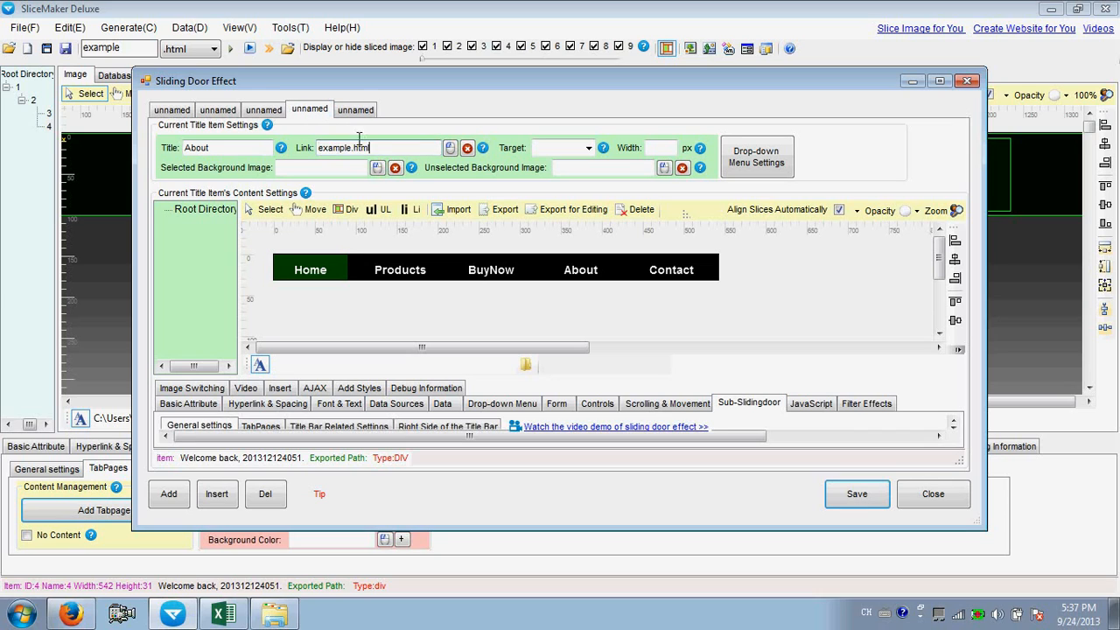
{"action": "left_click", "coordinate": [358, 108]}
{"action": "left_click", "coordinate": [366, 148]}
{"action": "key", "text": "ctrl+v"}
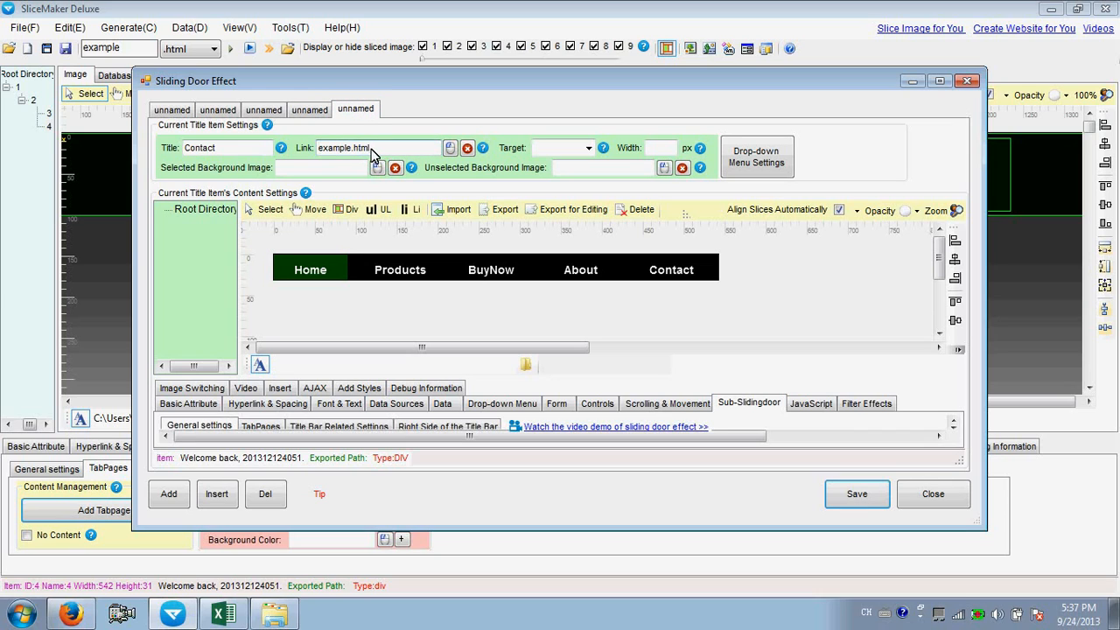
{"action": "left_click", "coordinate": [853, 496]}
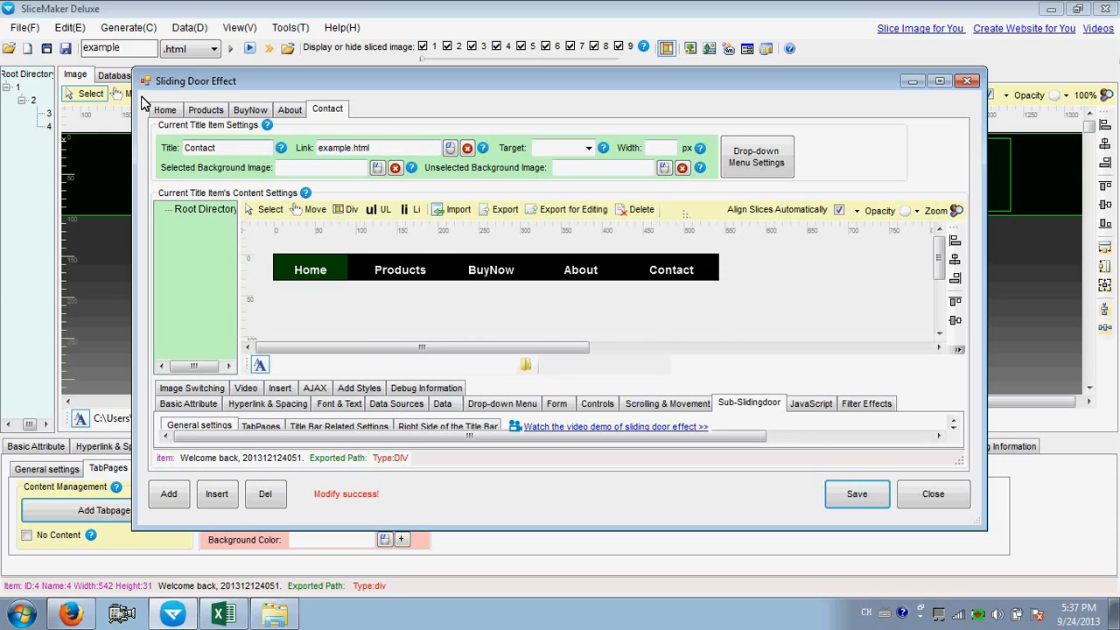
Step: Review the title and link of each of the five tab pages and close the Sliding Door Effect dialog
{"action": "left_click", "coordinate": [166, 111]}
{"action": "left_click", "coordinate": [205, 110]}
{"action": "left_click", "coordinate": [249, 110]}
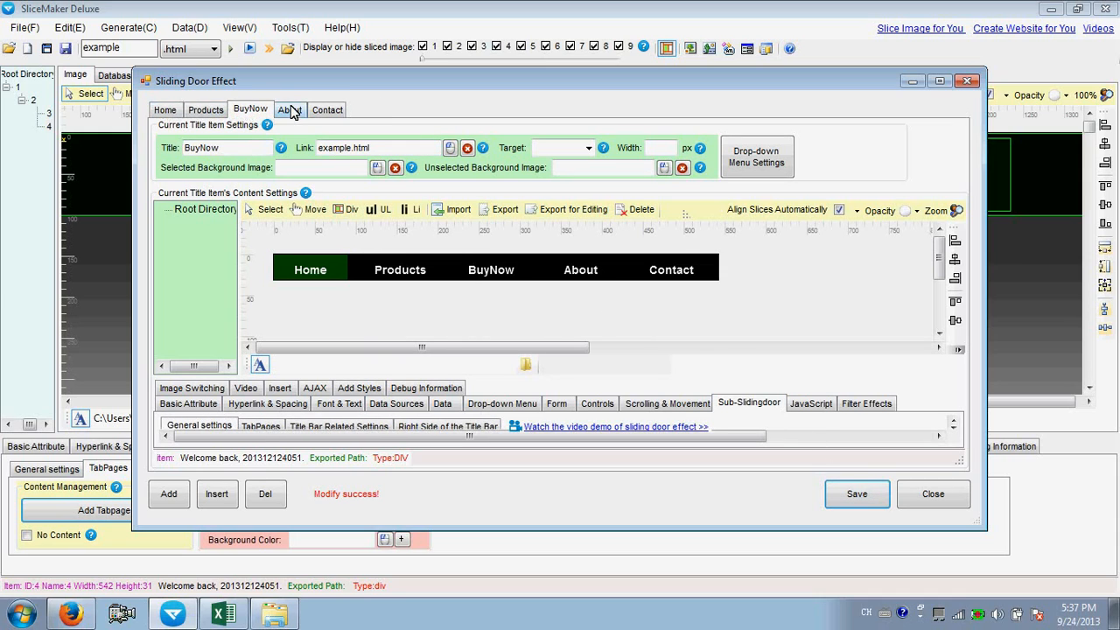
{"action": "left_click", "coordinate": [290, 111]}
{"action": "left_click", "coordinate": [328, 110]}
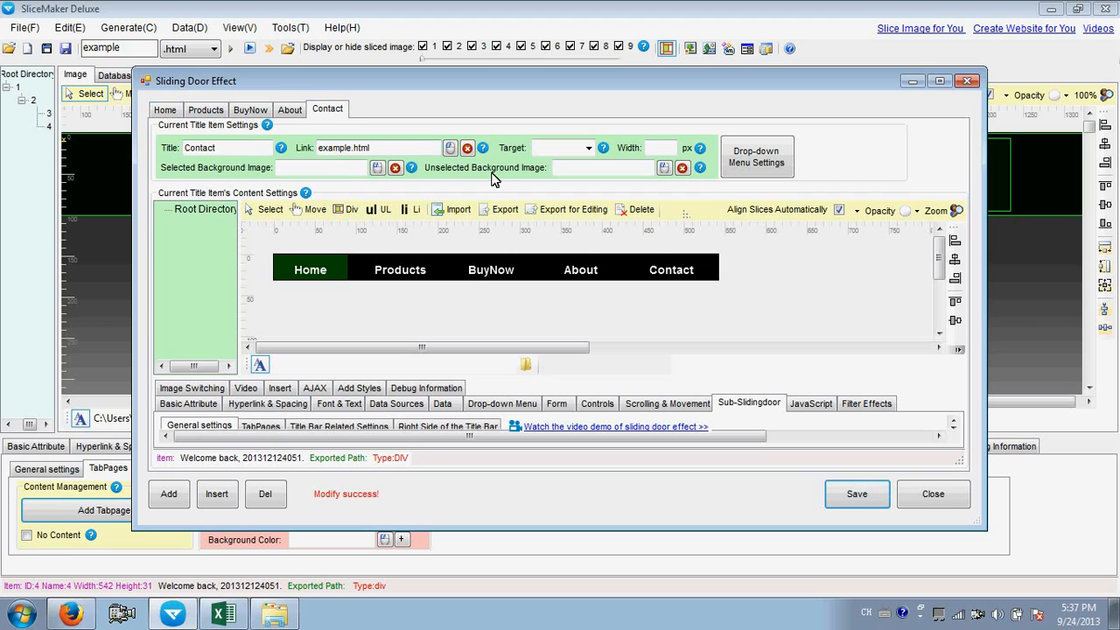
{"action": "left_click", "coordinate": [923, 497]}
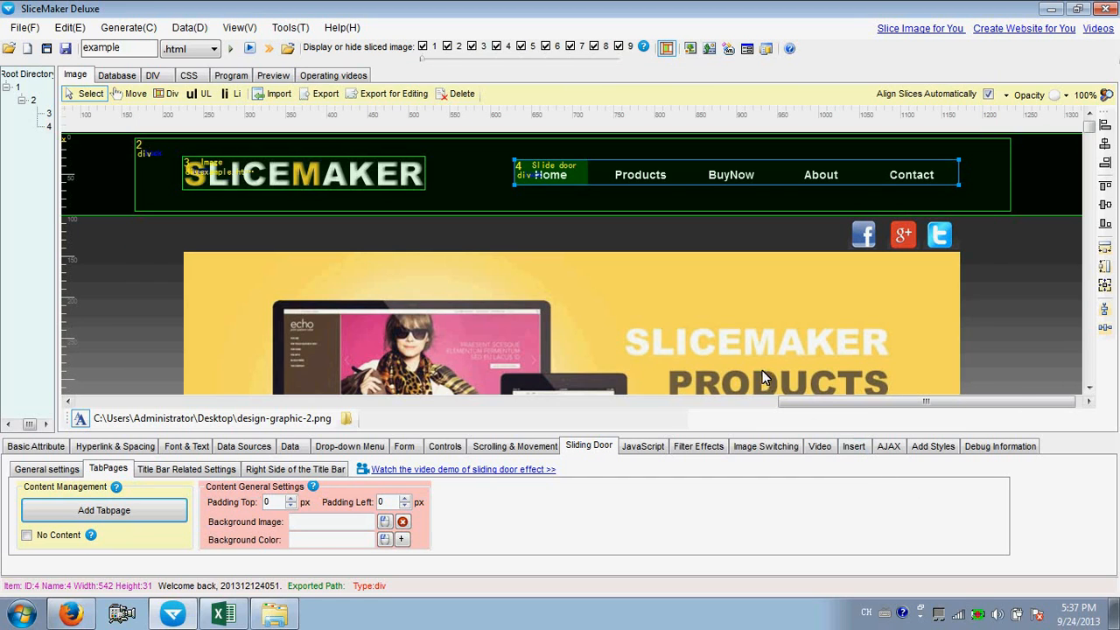
Step: Set the sliding door's title item width to 106, height to 31 and padding top to 9
{"action": "left_click", "coordinate": [215, 470]}
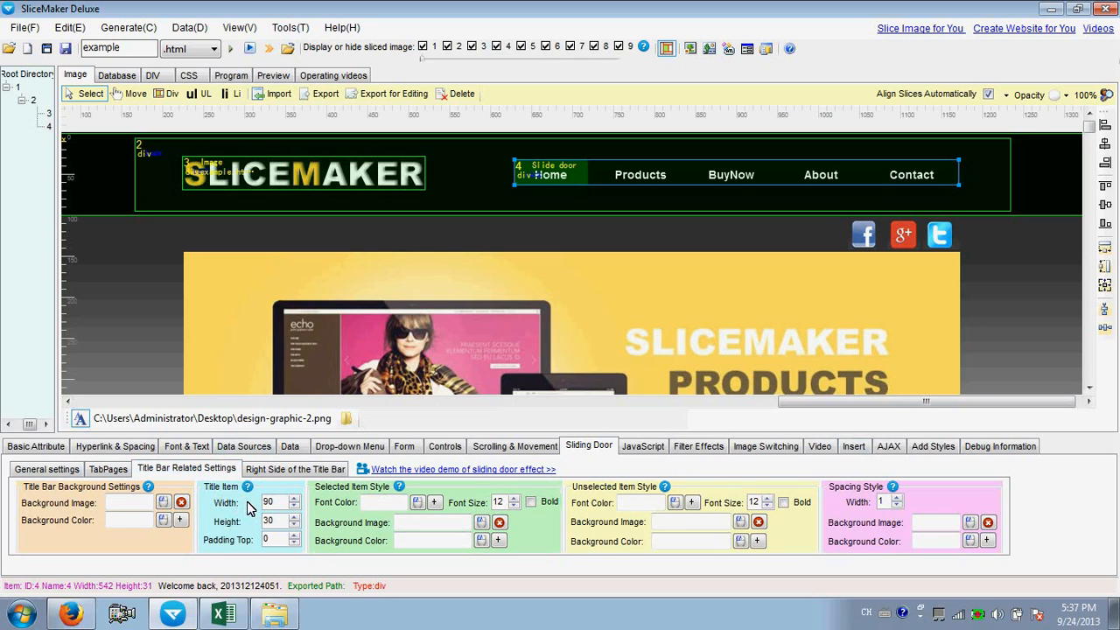
{"action": "left_click_drag", "start_coordinate": [278, 502], "coordinate": [251, 502]}
{"action": "type", "text": "106"}
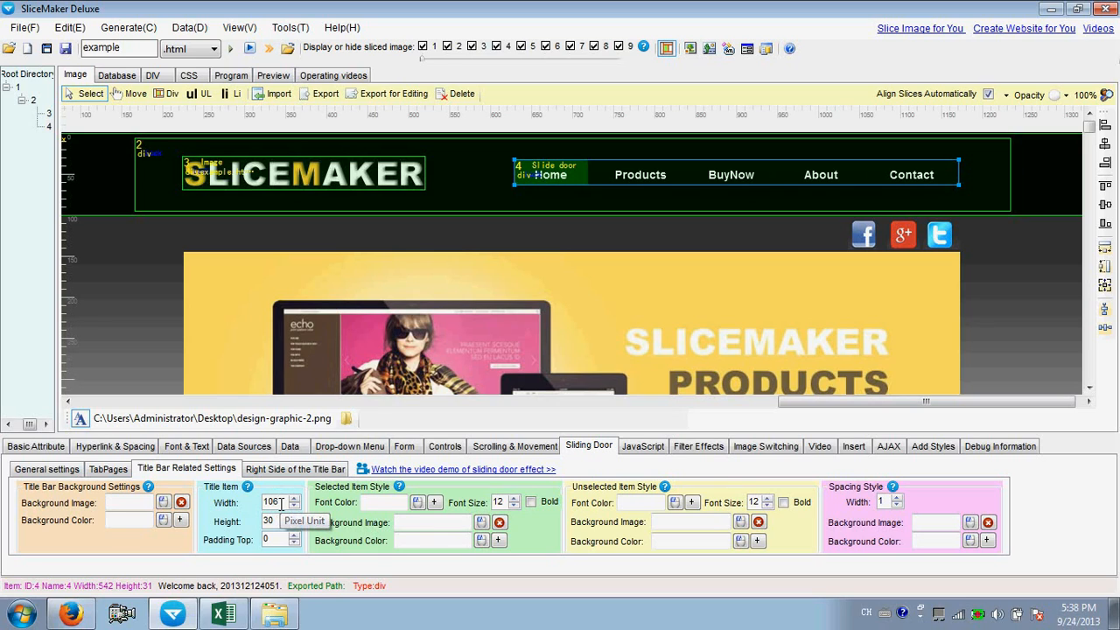
{"action": "left_click_drag", "start_coordinate": [282, 501], "coordinate": [269, 508]}
{"action": "left_click", "coordinate": [276, 522]}
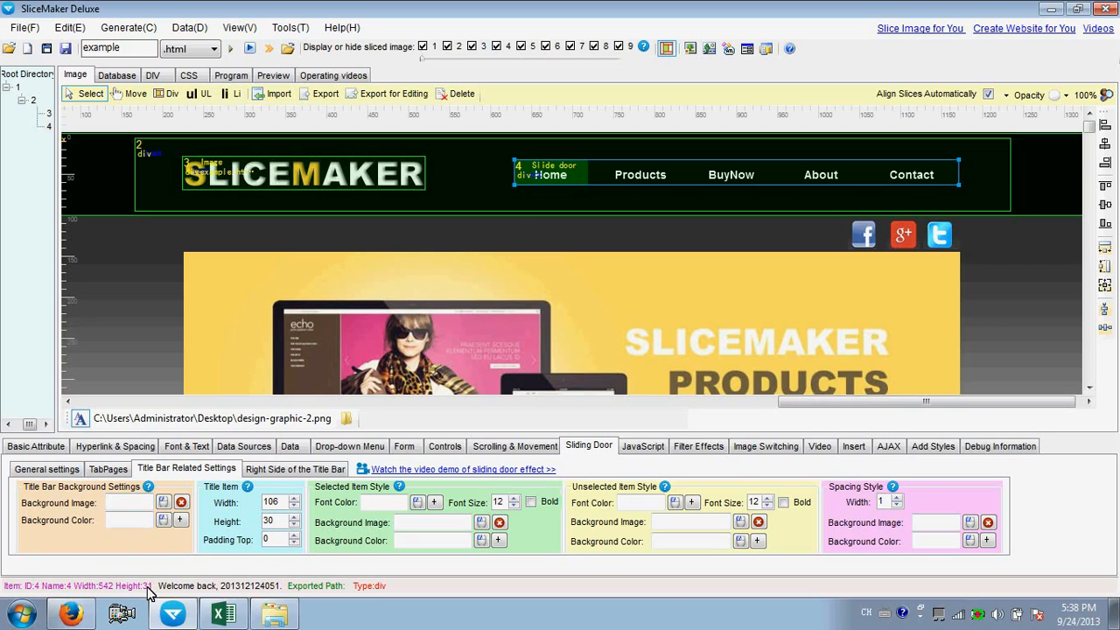
{"action": "left_click_drag", "start_coordinate": [283, 522], "coordinate": [225, 522]}
{"action": "type", "text": "3"}
{"action": "key", "text": "Tab"}
{"action": "double_click", "coordinate": [272, 540]}
Step: Set the selected item style to font color #ffffff, font size 13 and bold
{"action": "left_click", "coordinate": [418, 503]}
{"action": "left_click", "coordinate": [487, 295]}
{"action": "left_click", "coordinate": [500, 360]}
{"action": "left_click", "coordinate": [515, 498]}
{"action": "left_click", "coordinate": [531, 503]}
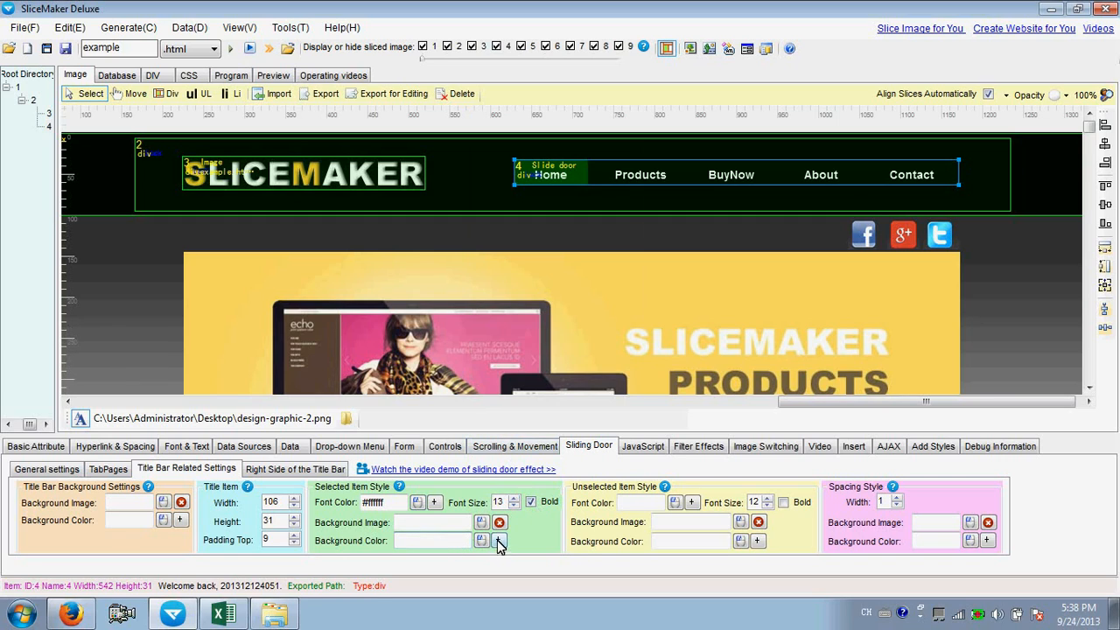
Step: Set the selected item's background color to dark green #005500 by sampling the Home button in the design
{"action": "left_click_drag", "start_coordinate": [498, 540], "coordinate": [535, 386]}
{"action": "left_click_drag", "start_coordinate": [575, 170], "coordinate": [575, 175]}
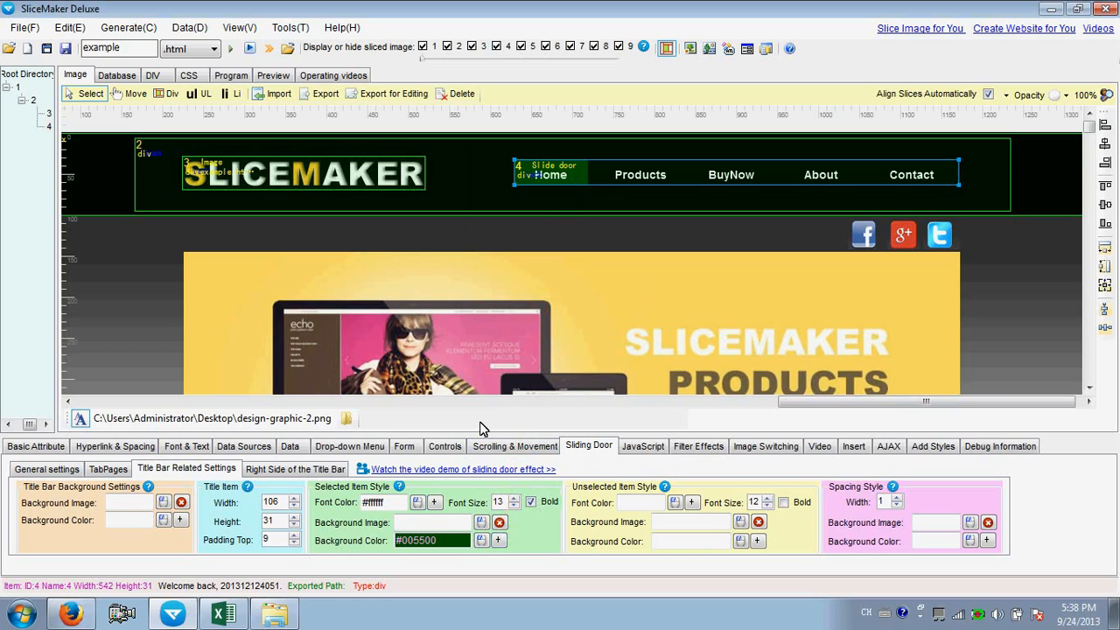
{"action": "left_click", "coordinate": [453, 541]}
{"action": "left_click_drag", "start_coordinate": [452, 540], "coordinate": [386, 544]}
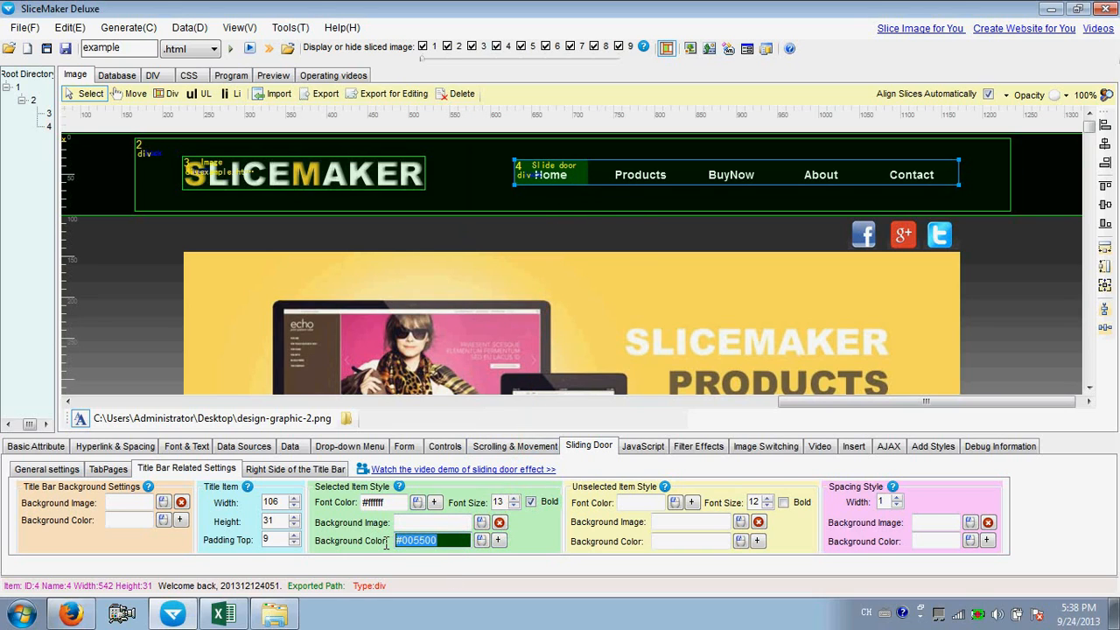
Step: Set the unselected item style to font color #ffffff, font size 13 and bold
{"action": "left_click", "coordinate": [627, 504]}
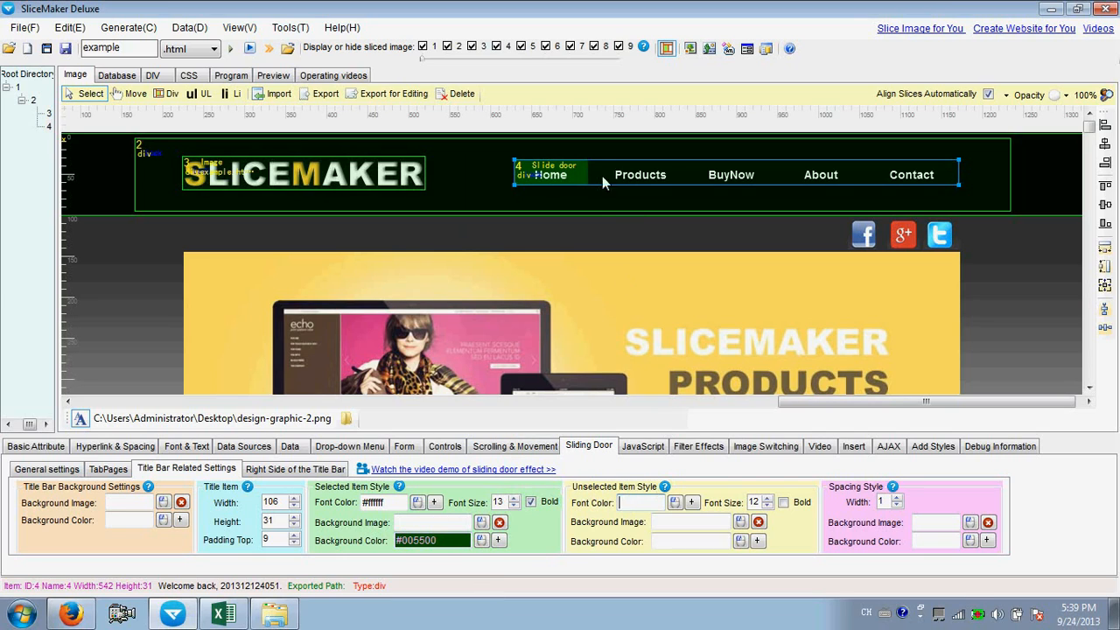
{"action": "left_click", "coordinate": [675, 503]}
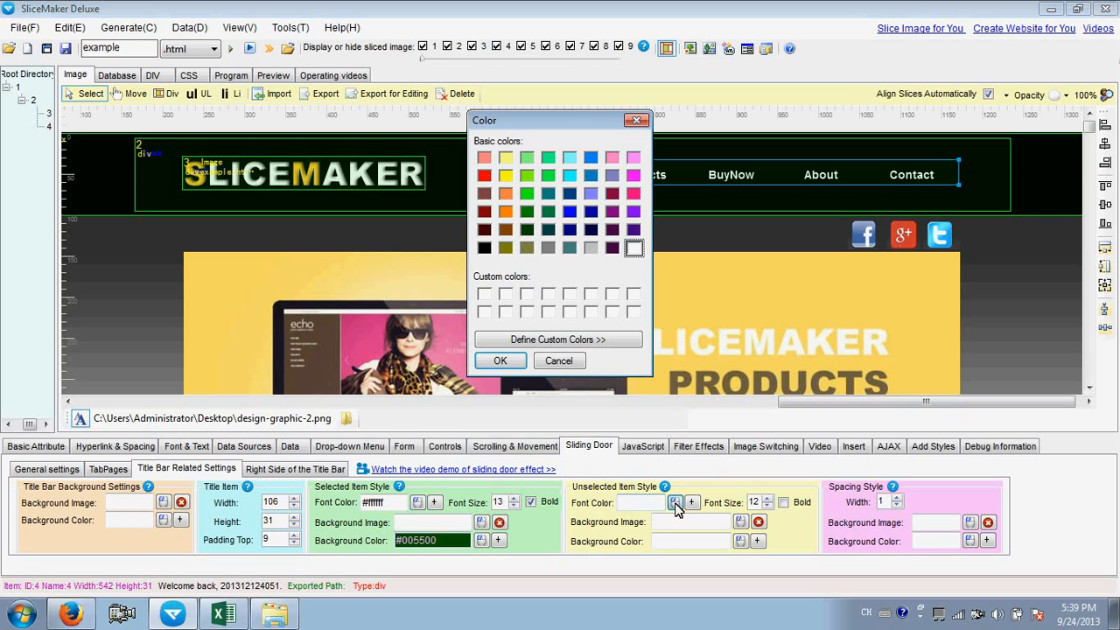
{"action": "left_click", "coordinate": [484, 294]}
{"action": "left_click", "coordinate": [502, 361]}
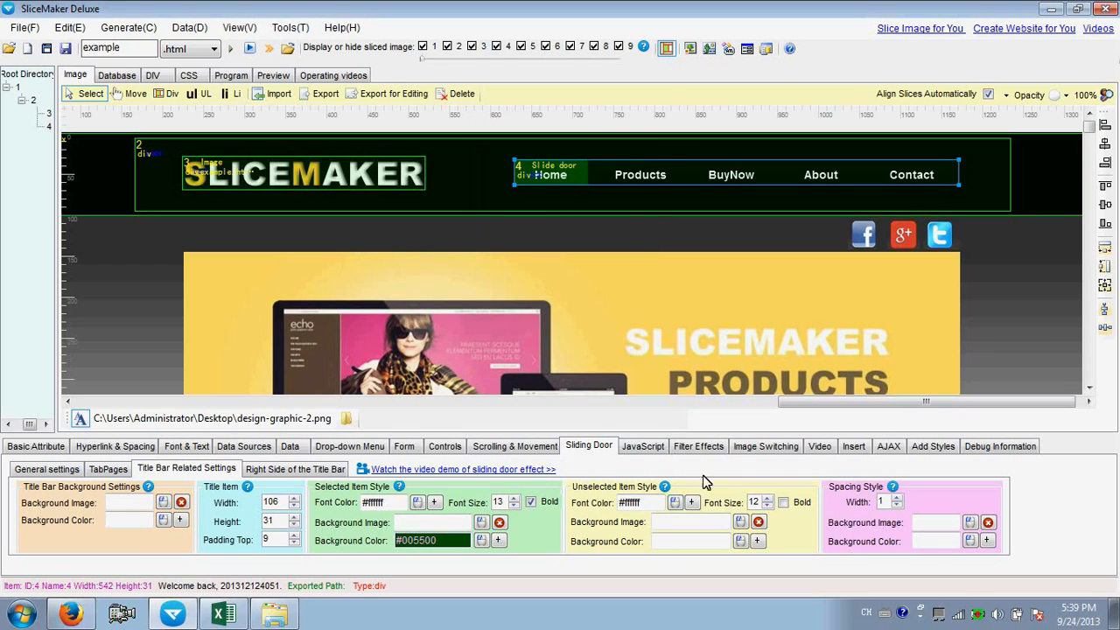
{"action": "left_click", "coordinate": [784, 502]}
Step: Set the unselected item's background color to #000000 and the title spacing width to 0
{"action": "left_click", "coordinate": [695, 542]}
{"action": "left_click", "coordinate": [741, 541]}
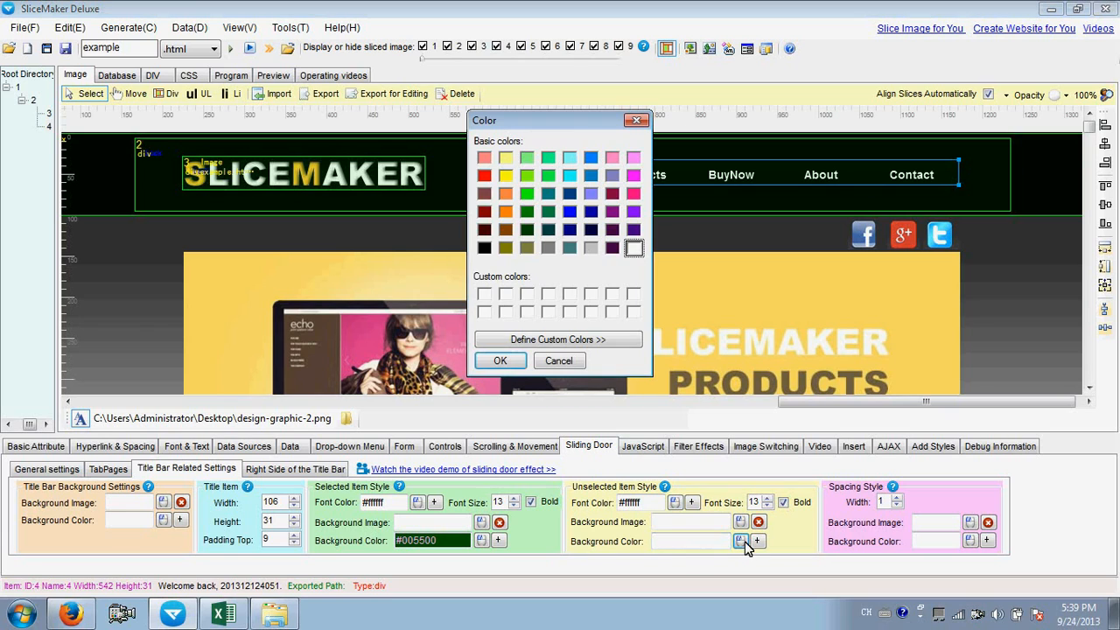
{"action": "left_click", "coordinate": [484, 247]}
{"action": "left_click", "coordinate": [499, 360]}
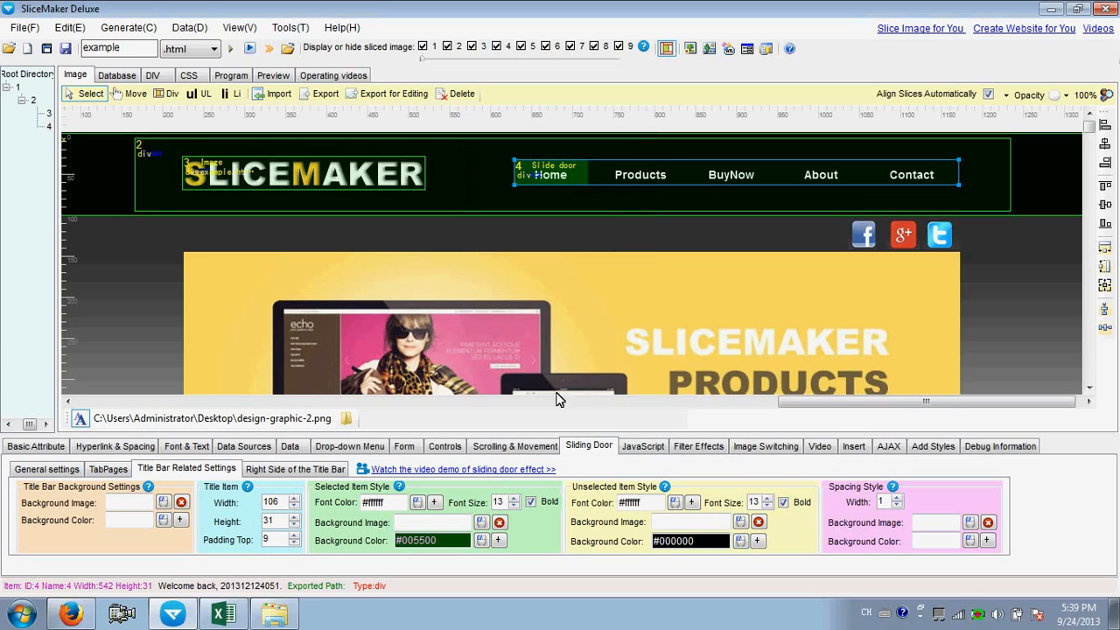
{"action": "left_click_drag", "start_coordinate": [718, 541], "coordinate": [639, 541]}
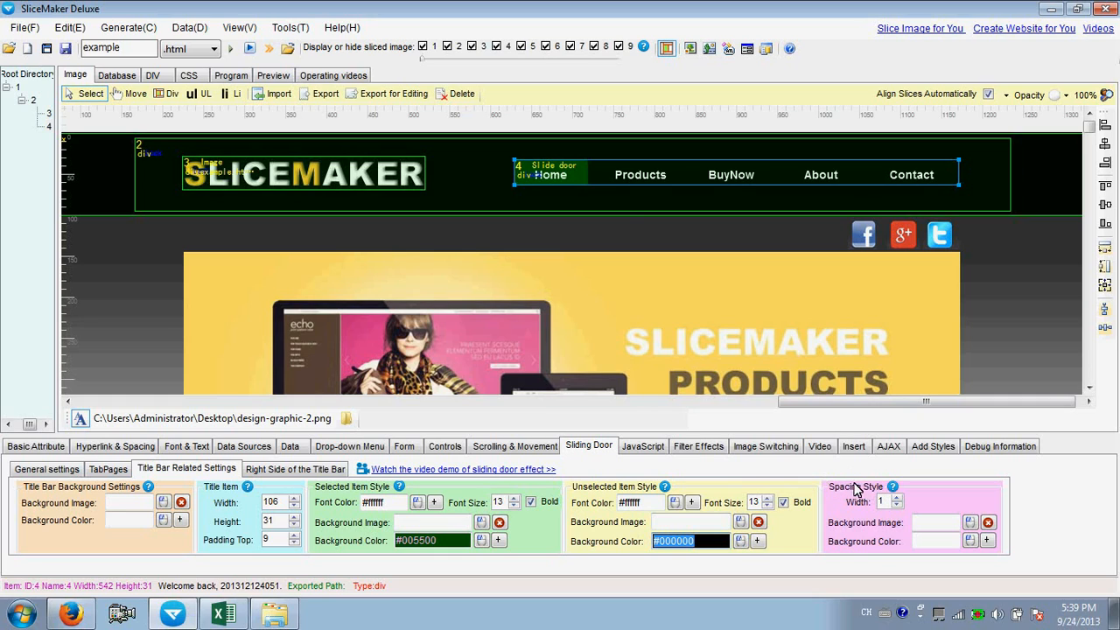
{"action": "left_click", "coordinate": [557, 168]}
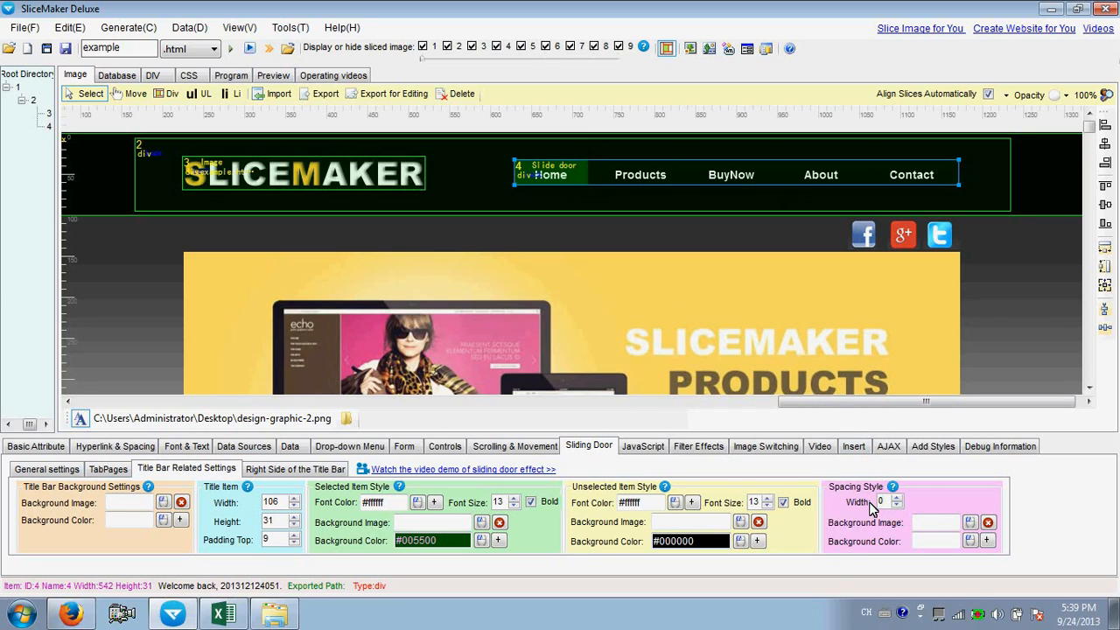
{"action": "left_click", "coordinate": [875, 502]}
Step: Generate the page's DIV and CSS, export them to file and preview the result
{"action": "left_click", "coordinate": [227, 49]}
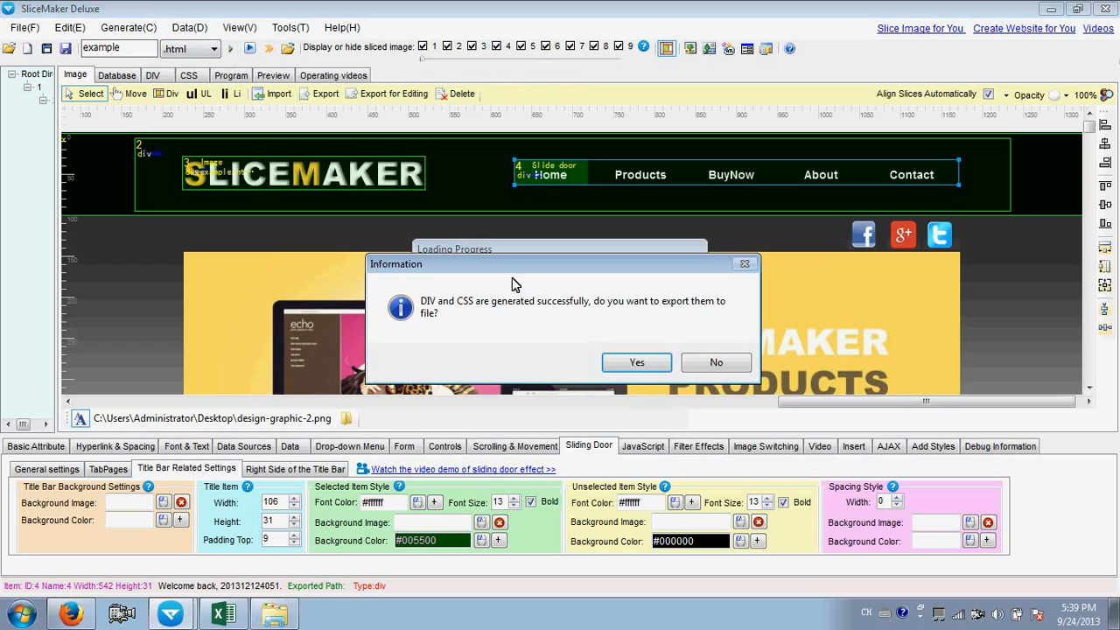
{"action": "left_click", "coordinate": [638, 362]}
{"action": "left_click", "coordinate": [709, 372]}
{"action": "left_click", "coordinate": [658, 362]}
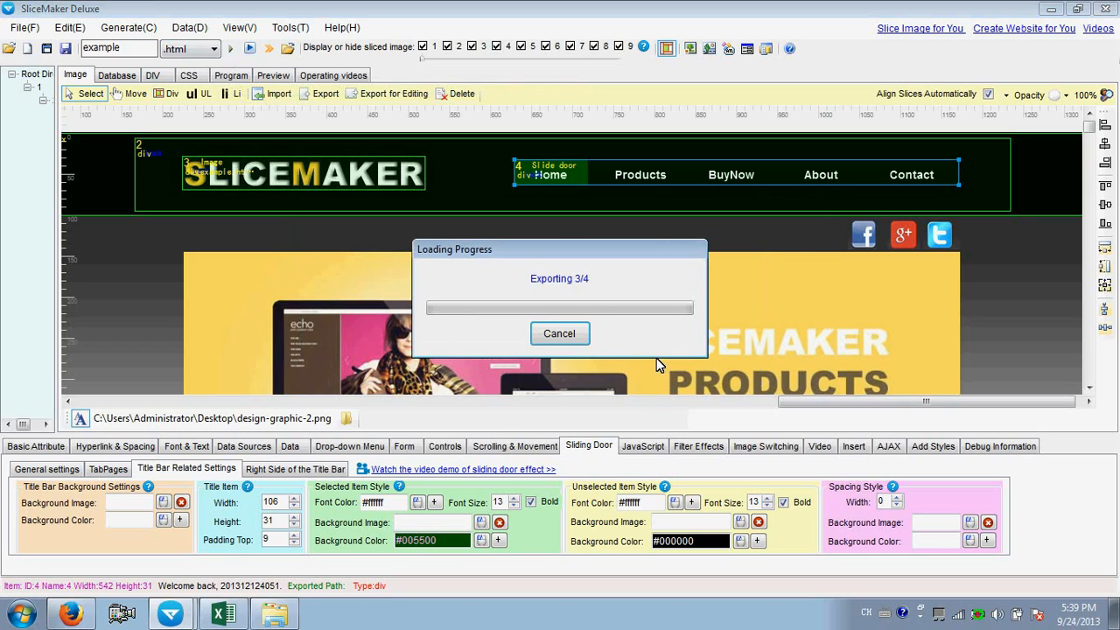
{"action": "left_click", "coordinate": [656, 358]}
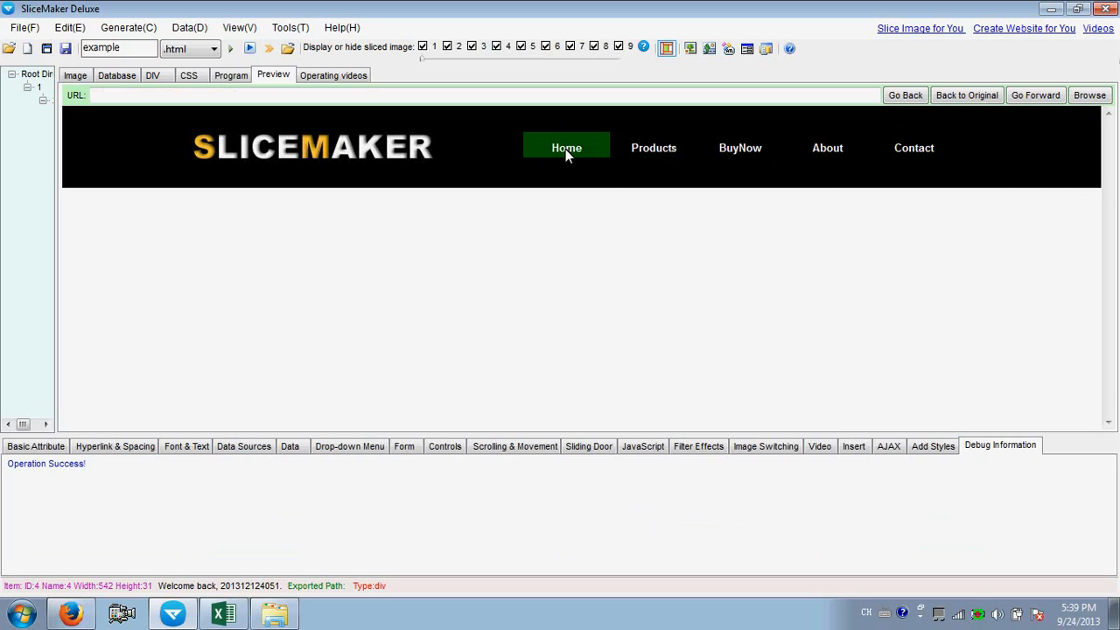
Step: Switch to Firefox, reload example.html and test the About and Home links of the navigation menu
{"action": "left_click", "coordinate": [70, 614]}
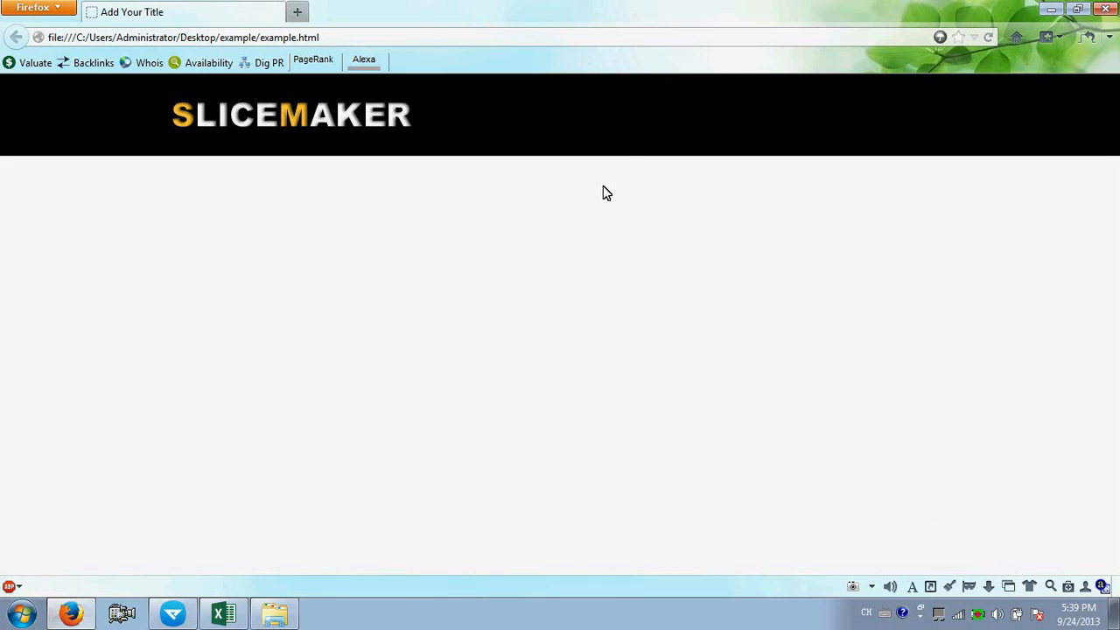
{"action": "left_click", "coordinate": [989, 39]}
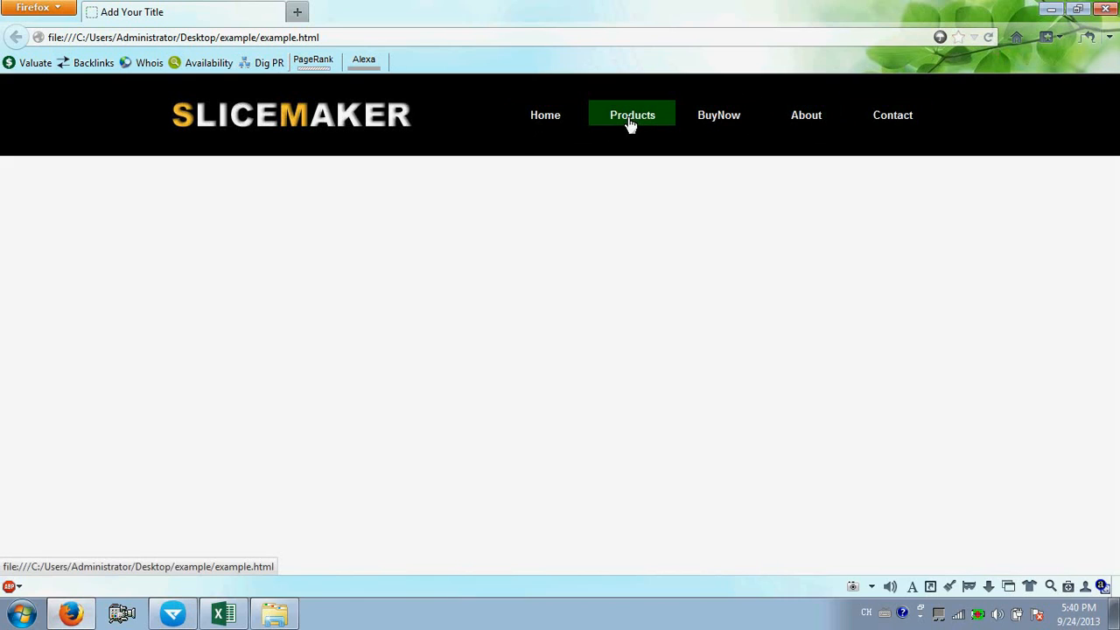
{"action": "left_click", "coordinate": [806, 126]}
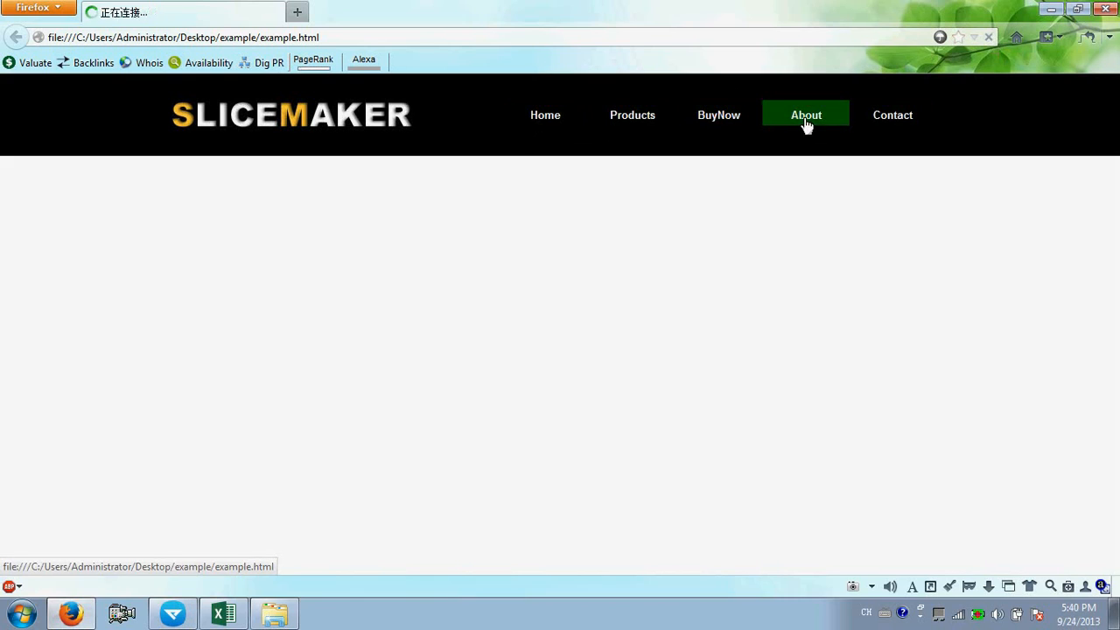
{"action": "left_click", "coordinate": [548, 124]}
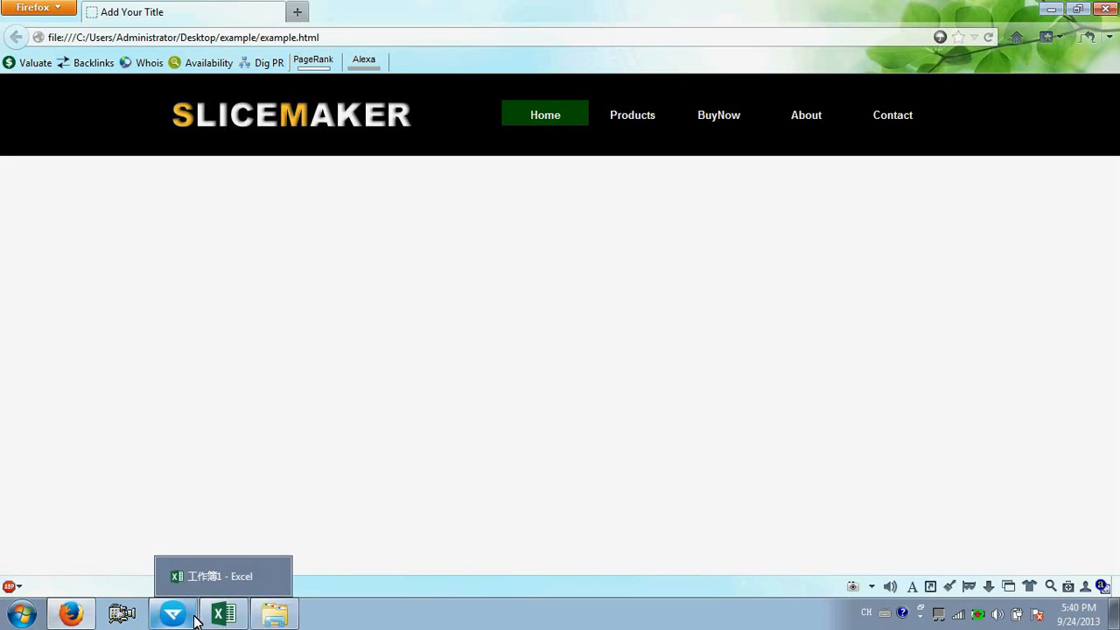
Step: Switch to SliceMaker Deluxe and draw a full-width div slice about 1348 × 507 px over the banner area directly below the header
{"action": "left_click", "coordinate": [173, 616]}
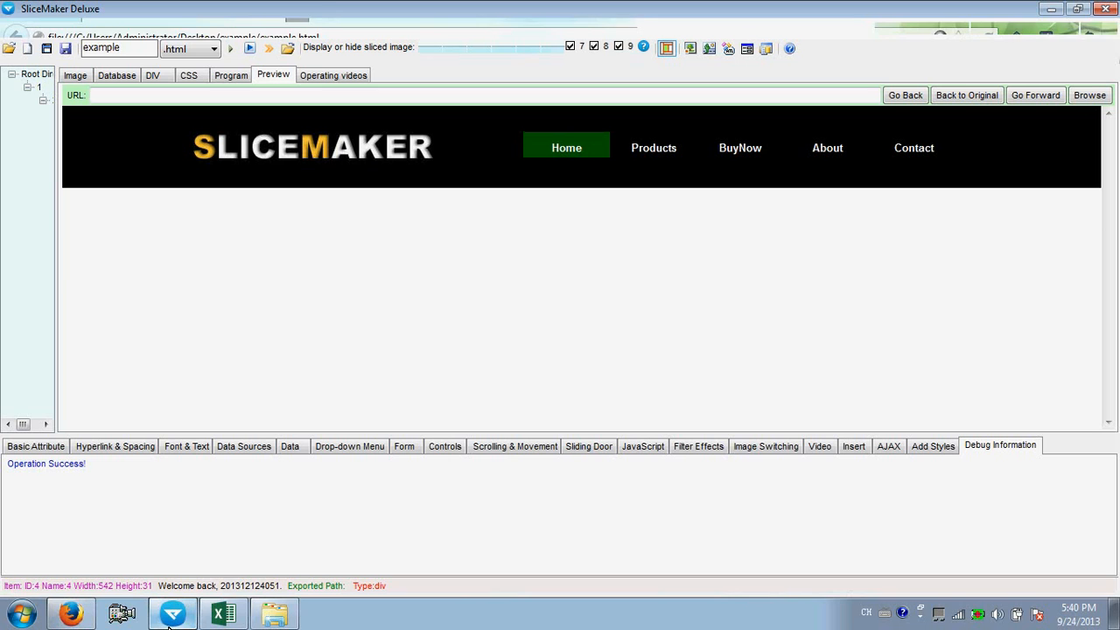
{"action": "left_click", "coordinate": [75, 75]}
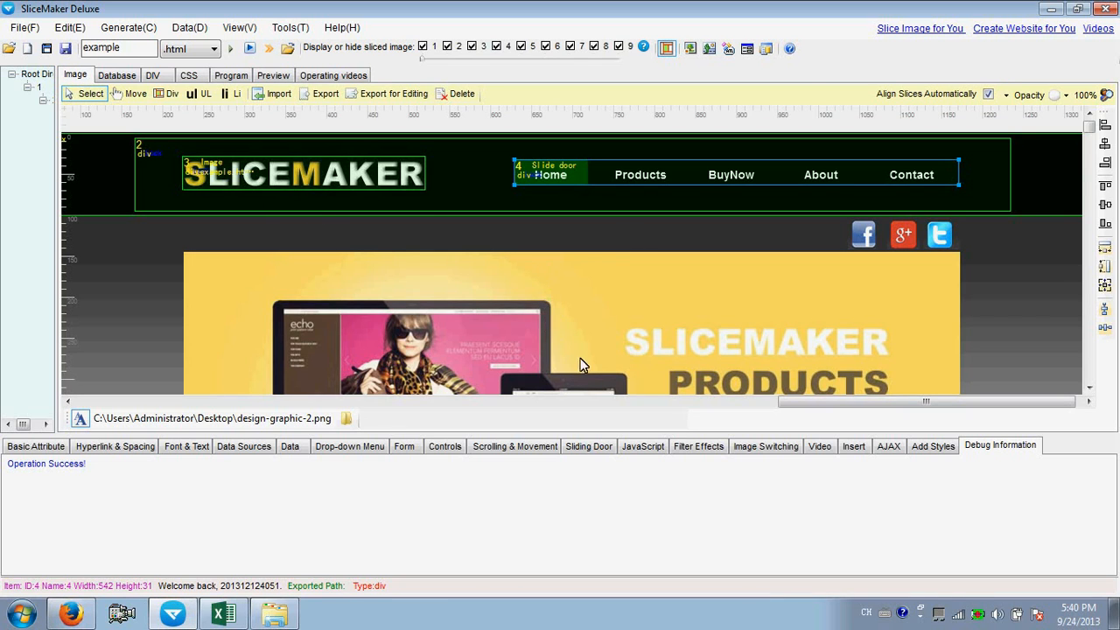
{"action": "scroll", "coordinate": [979, 200], "scroll_direction": "down", "scroll_amount": 4}
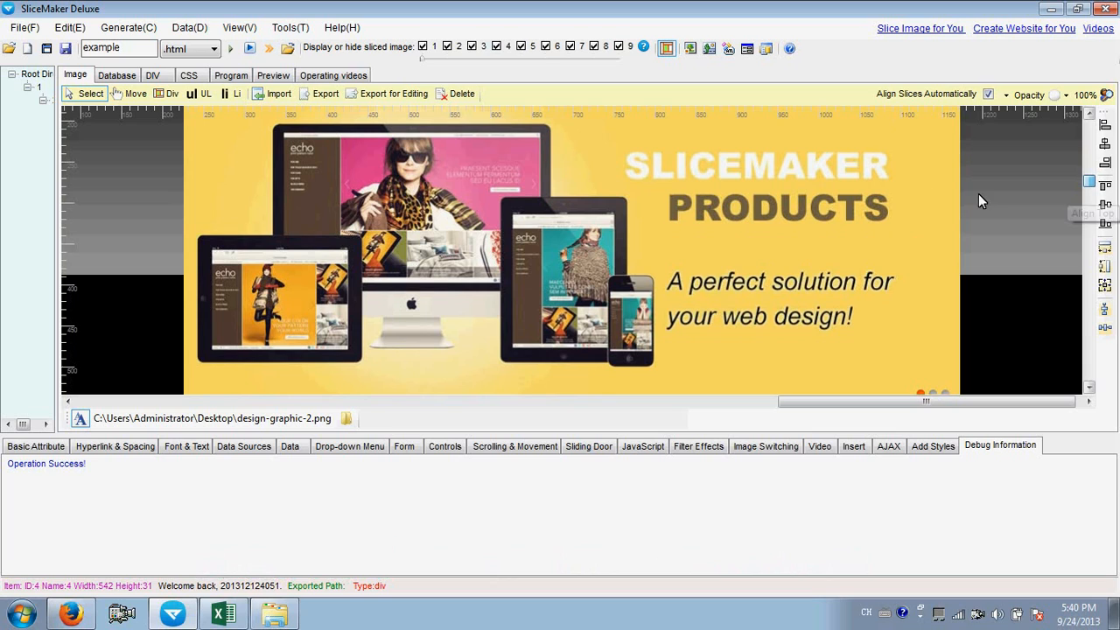
{"action": "left_click", "coordinate": [1085, 94]}
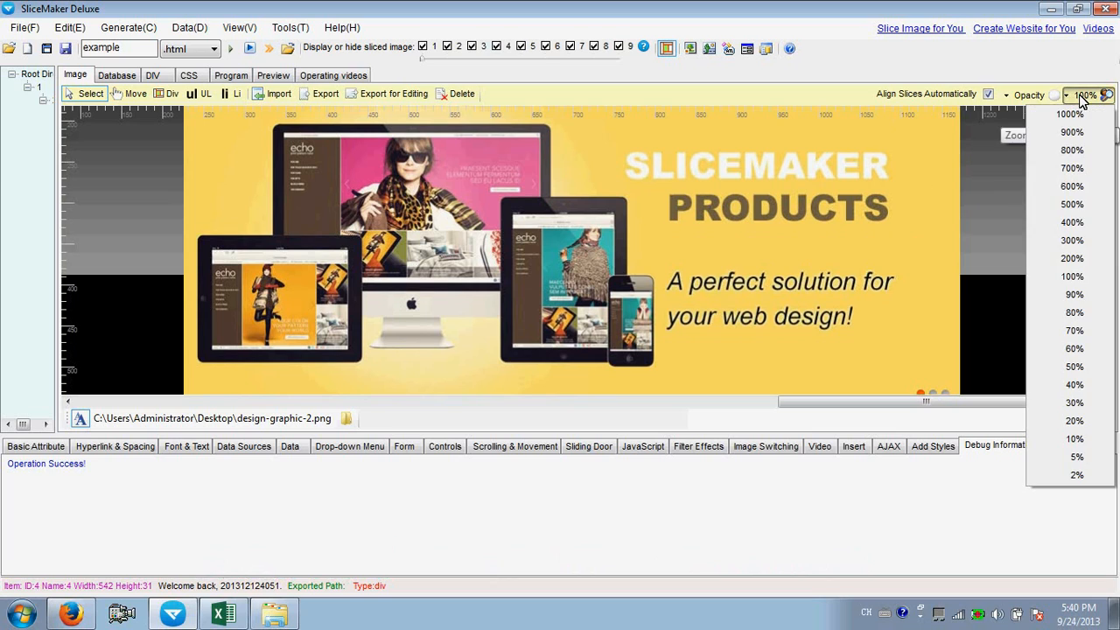
{"action": "left_click", "coordinate": [1075, 348]}
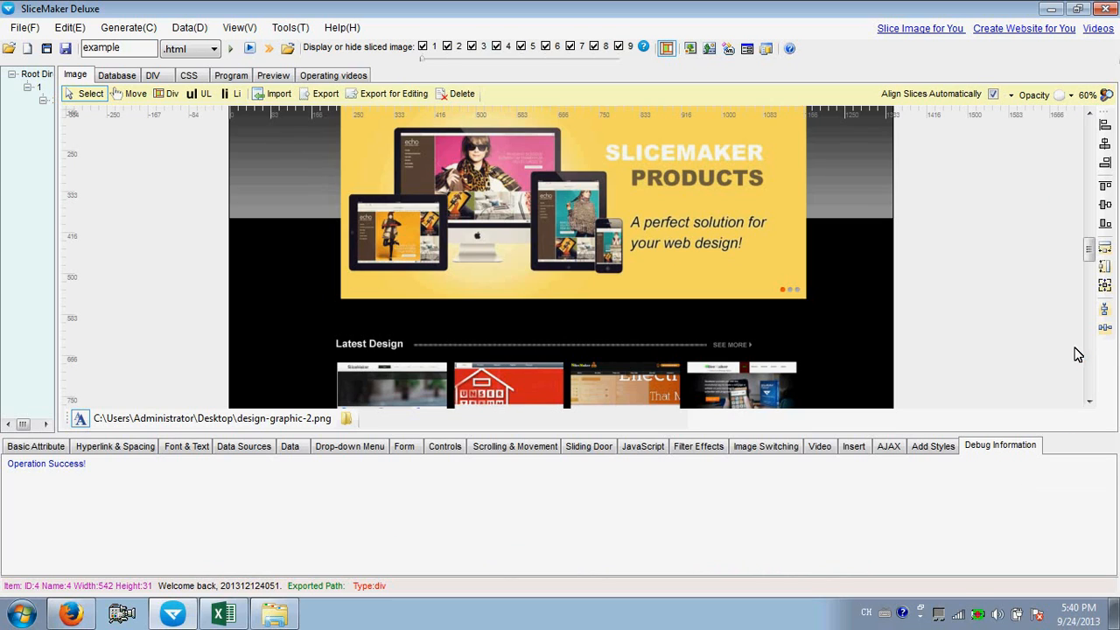
{"action": "left_click", "coordinate": [131, 93]}
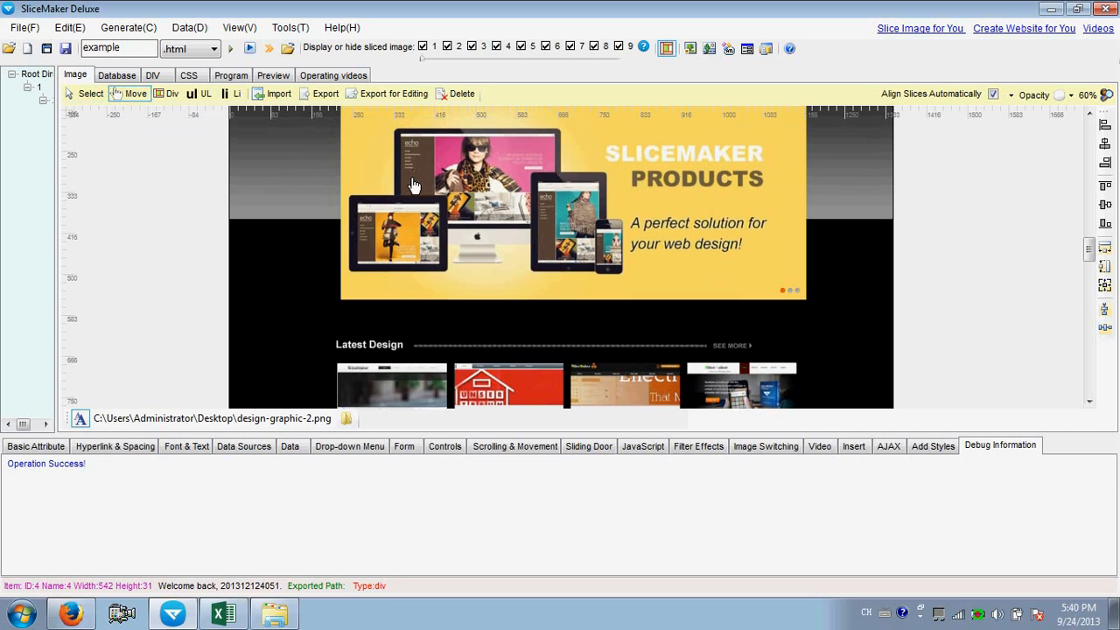
{"action": "left_click_drag", "start_coordinate": [411, 166], "coordinate": [347, 225]}
{"action": "left_click", "coordinate": [167, 93]}
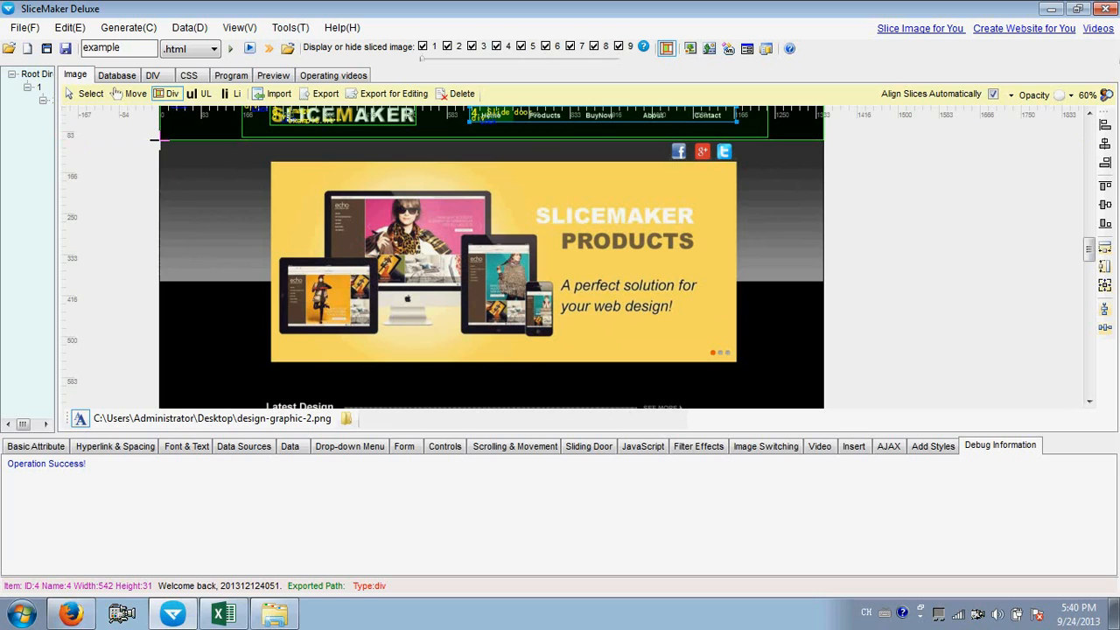
{"action": "left_click_drag", "start_coordinate": [161, 140], "coordinate": [822, 388]}
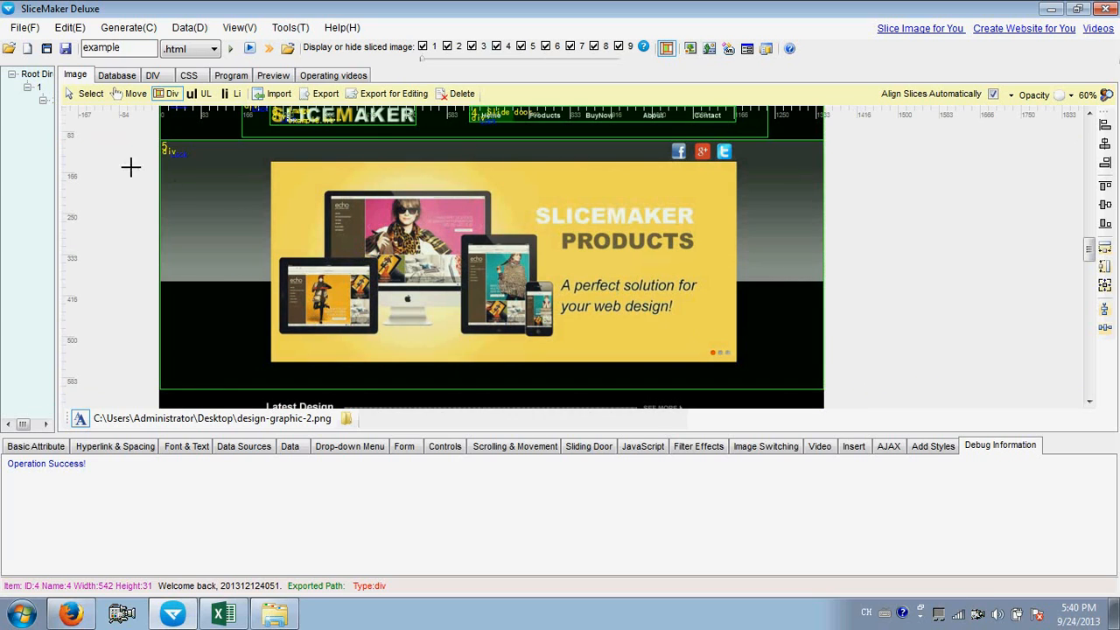
Step: Set the new banner-area slice to a repeat-x background and 100% width
{"action": "left_click", "coordinate": [90, 93]}
{"action": "left_click", "coordinate": [167, 154]}
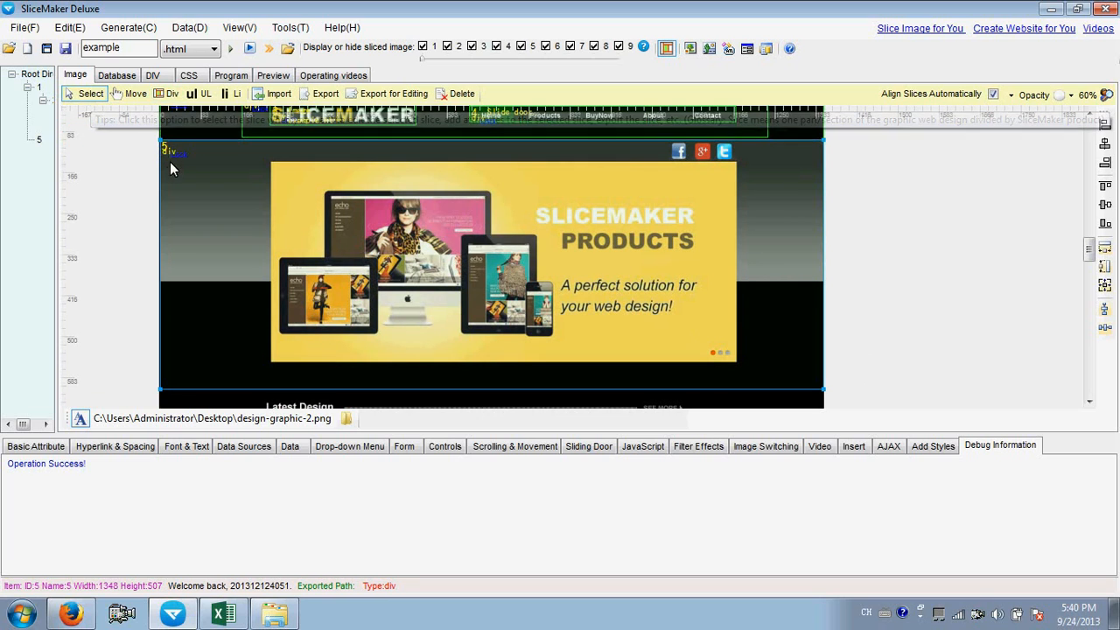
{"action": "left_click", "coordinate": [40, 448]}
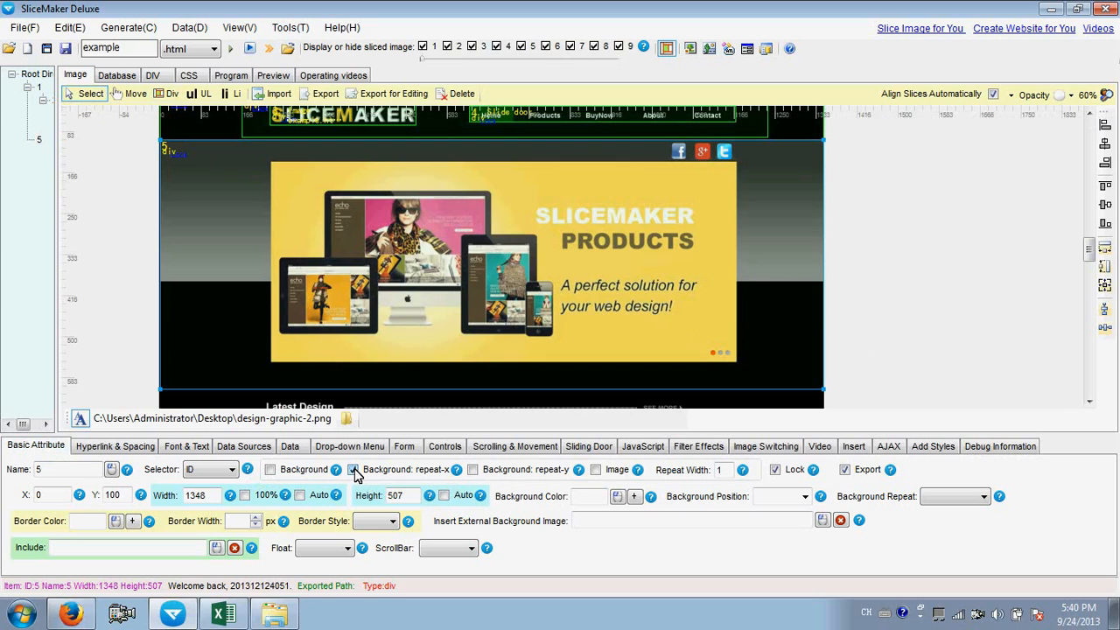
{"action": "left_click", "coordinate": [246, 495]}
Step: Generate and export the DIV and CSS, overwriting the existing files, and check the page in the preview and reloaded in Firefox
{"action": "left_click", "coordinate": [233, 49]}
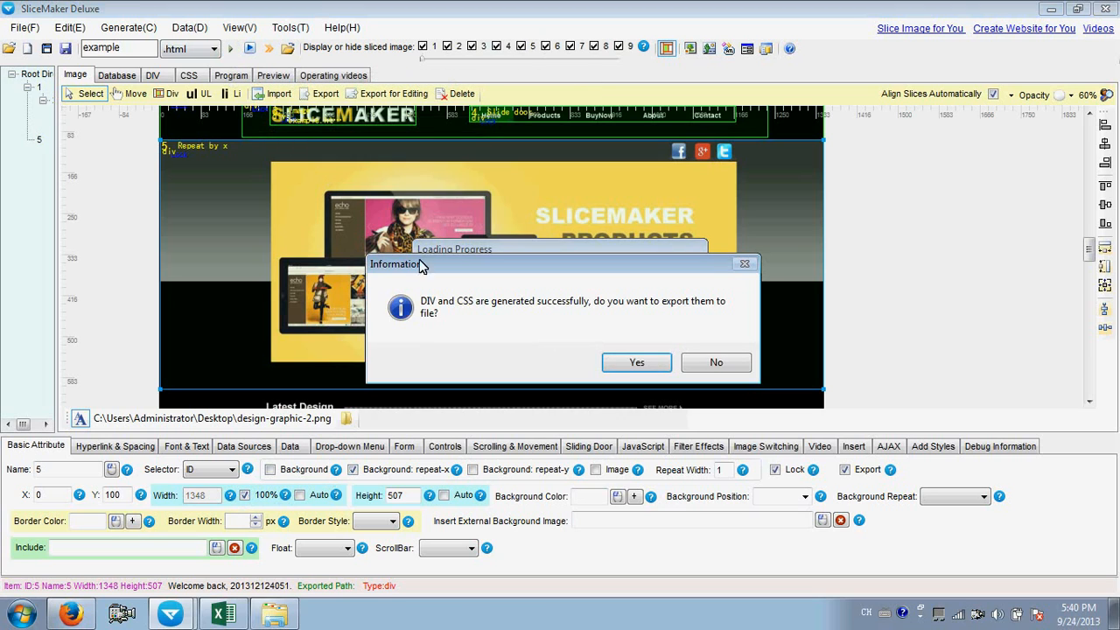
{"action": "left_click", "coordinate": [634, 366]}
{"action": "left_click", "coordinate": [700, 373]}
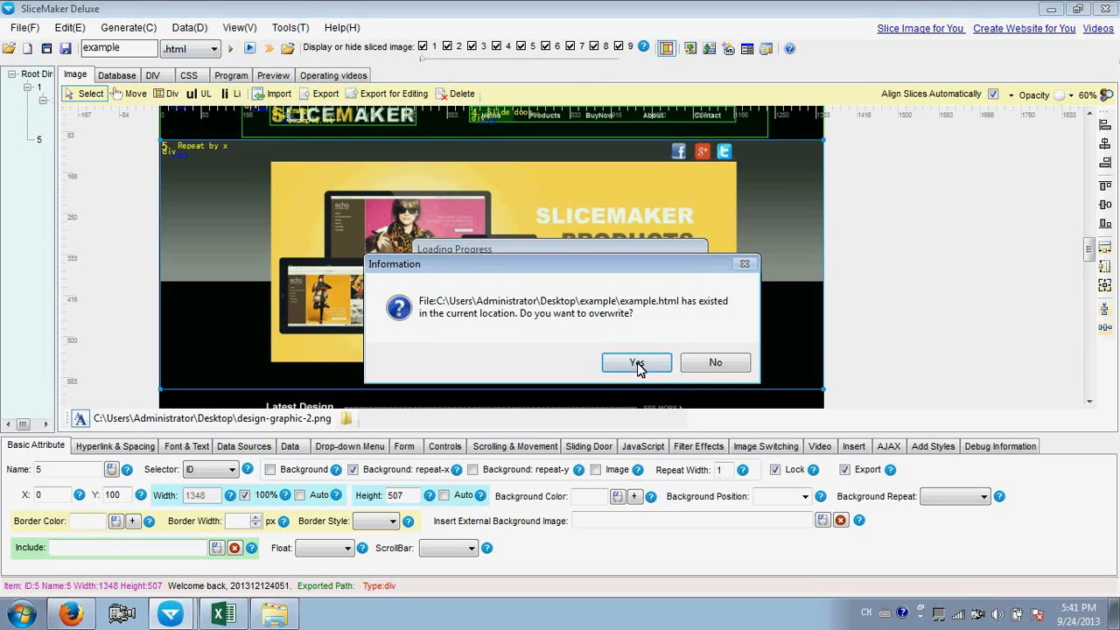
{"action": "left_click", "coordinate": [637, 365]}
{"action": "left_click", "coordinate": [642, 348]}
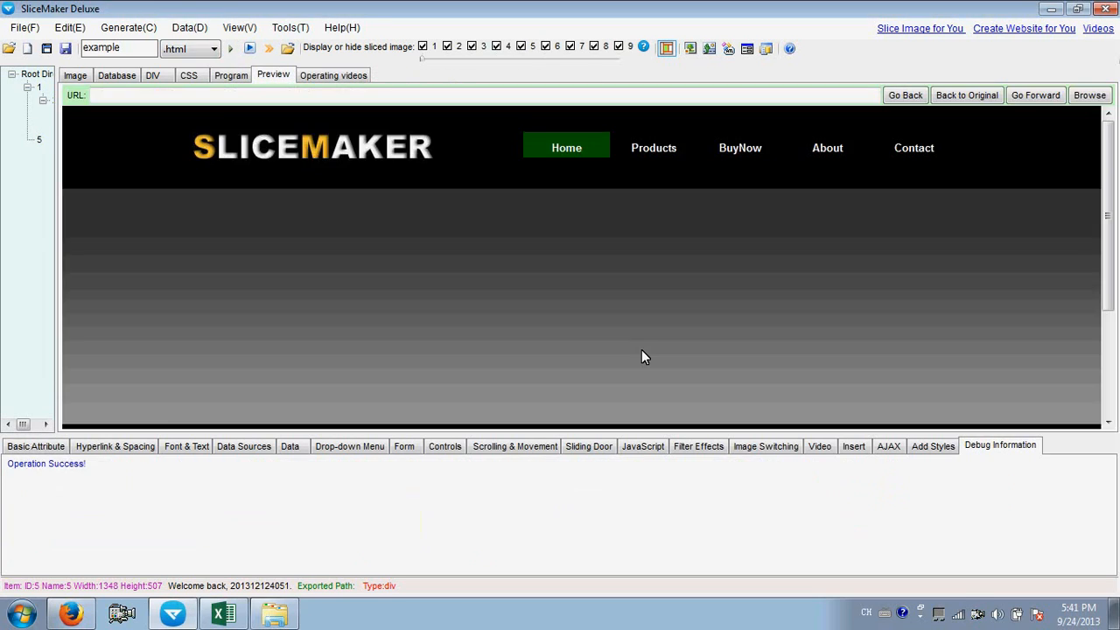
{"action": "mouse_move", "coordinate": [1108, 180]}
{"action": "left_mouse_down"}
{"action": "mouse_move", "coordinate": [1109, 320]}
{"action": "mouse_move", "coordinate": [1117, 160]}
{"action": "left_mouse_up"}
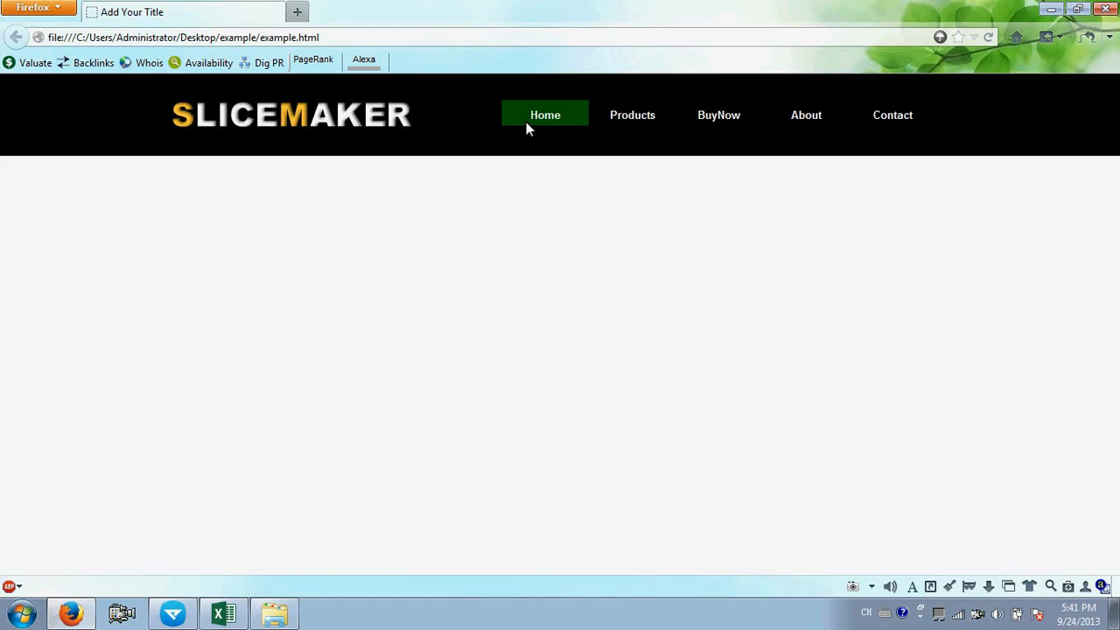
{"action": "left_click", "coordinate": [988, 38]}
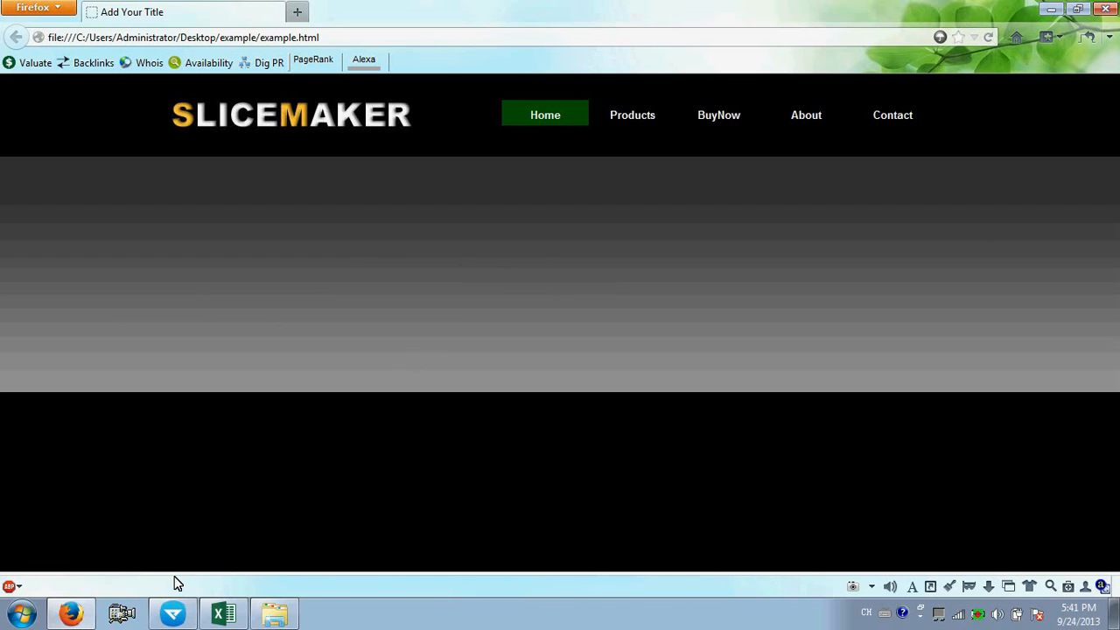
Step: Switch back to SliceMaker Deluxe and draw a centered div slice inside the full-width slice, enclosing the social icons and the banner
{"action": "left_click", "coordinate": [173, 614]}
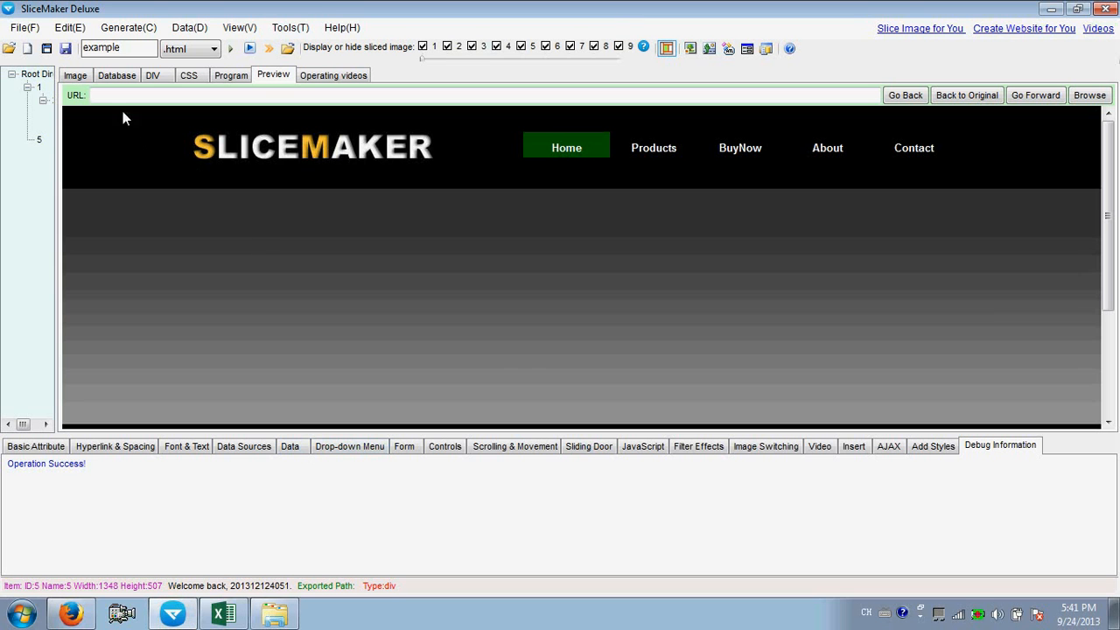
{"action": "left_click", "coordinate": [75, 76]}
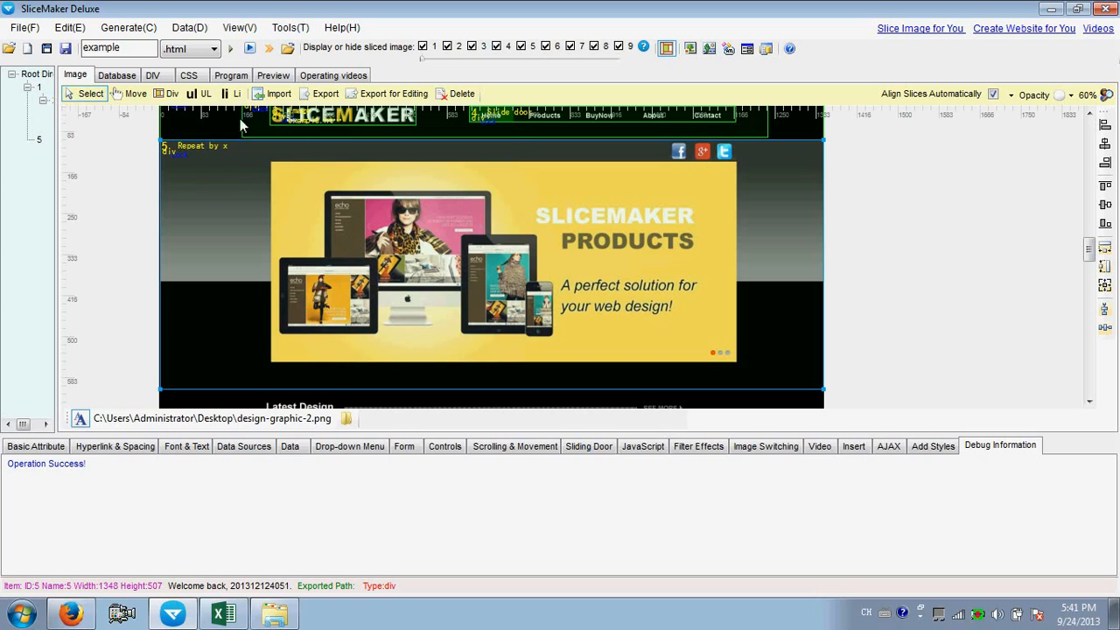
{"action": "left_click", "coordinate": [168, 94]}
{"action": "left_click_drag", "start_coordinate": [238, 140], "coordinate": [767, 379]}
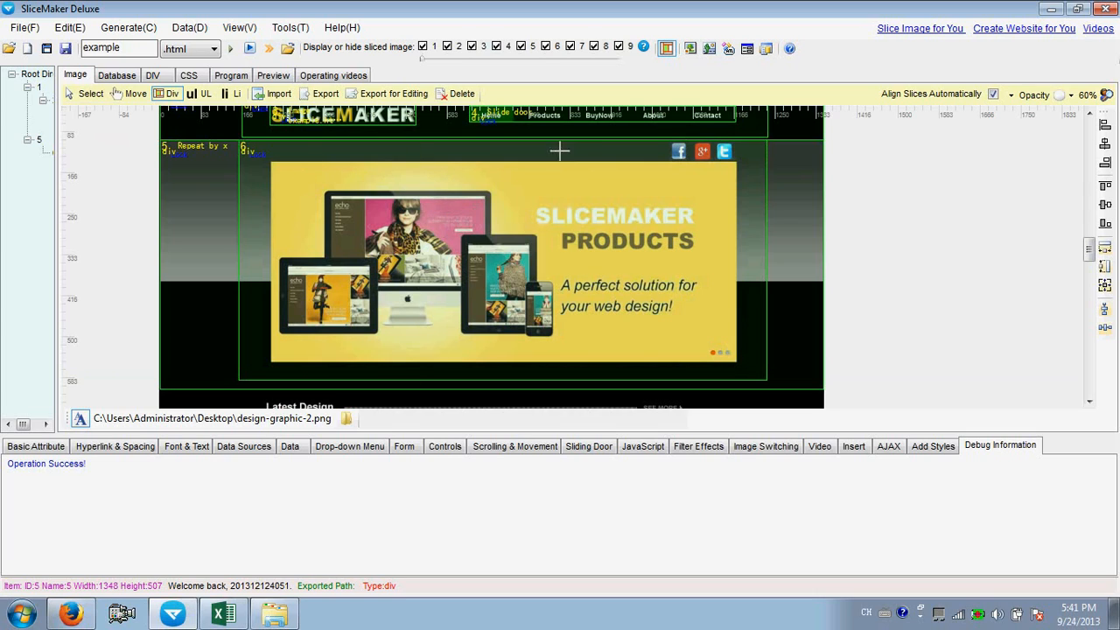
Step: Draw a div slice around the three social icons and, inside it, a separate slice about 38 × 40 px for each icon
{"action": "left_click", "coordinate": [658, 140]}
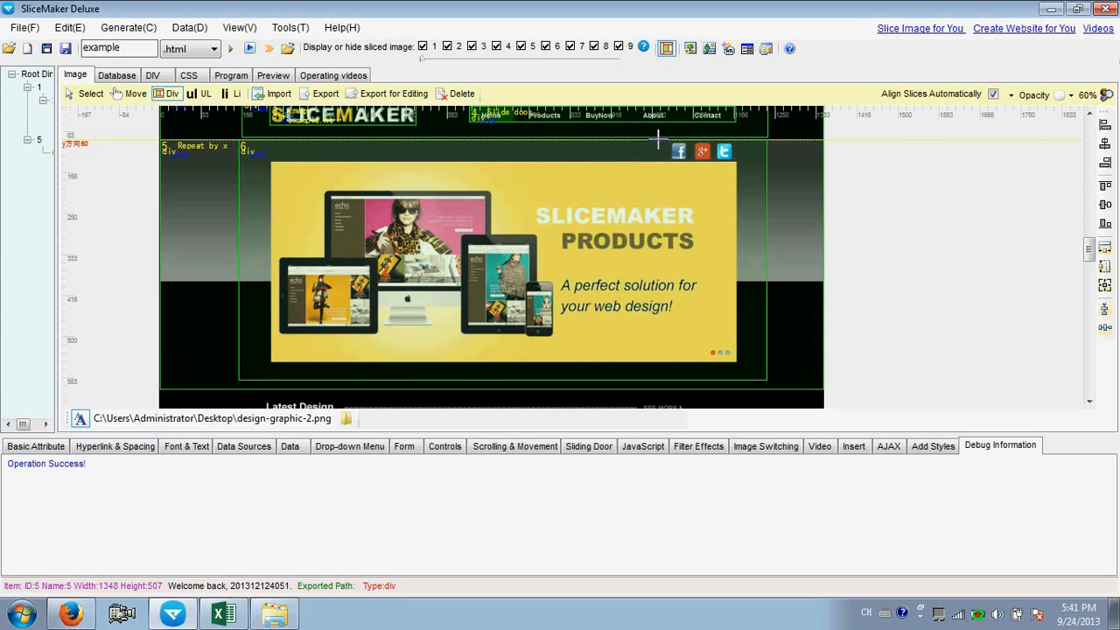
{"action": "left_click_drag", "start_coordinate": [661, 139], "coordinate": [744, 161]}
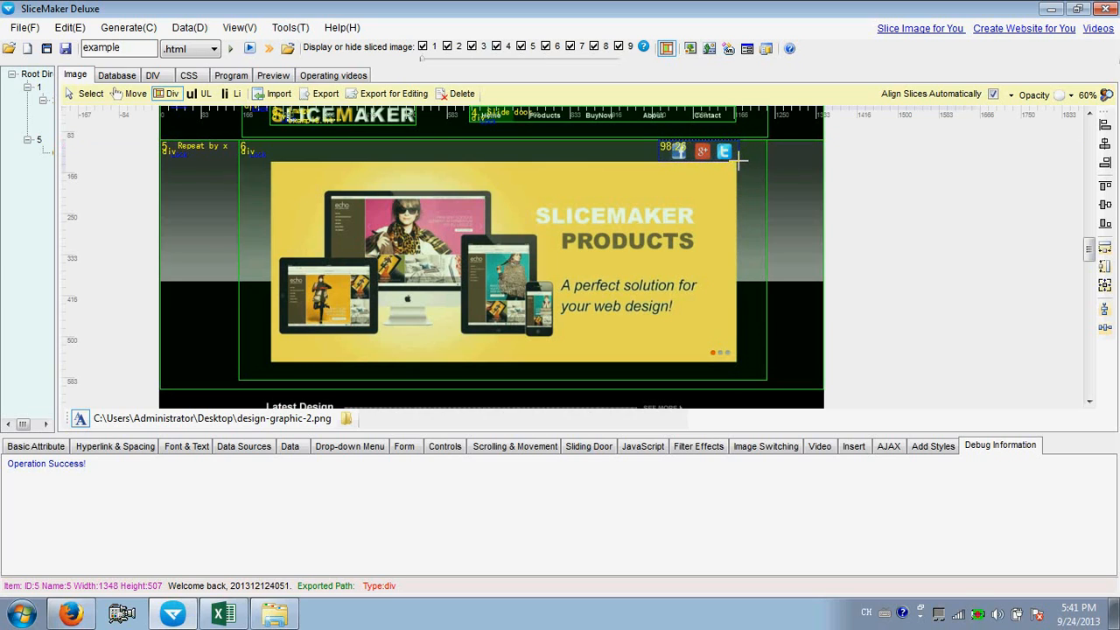
{"action": "left_click_drag", "start_coordinate": [740, 161], "coordinate": [739, 162]}
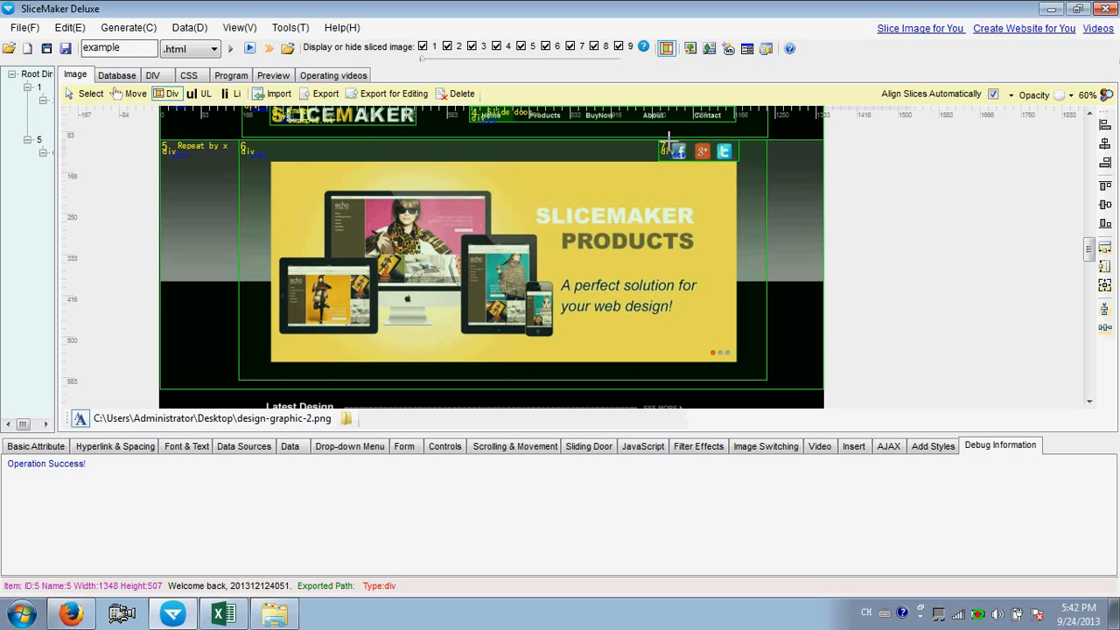
{"action": "left_click_drag", "start_coordinate": [670, 142], "coordinate": [687, 163]}
{"action": "left_click_drag", "start_coordinate": [695, 143], "coordinate": [710, 162]}
{"action": "left_click_drag", "start_coordinate": [716, 142], "coordinate": [735, 165]}
Step: Make the Facebook icon slice an image linked to example.html with the title "Follow us on Facebook"
{"action": "left_click", "coordinate": [87, 94]}
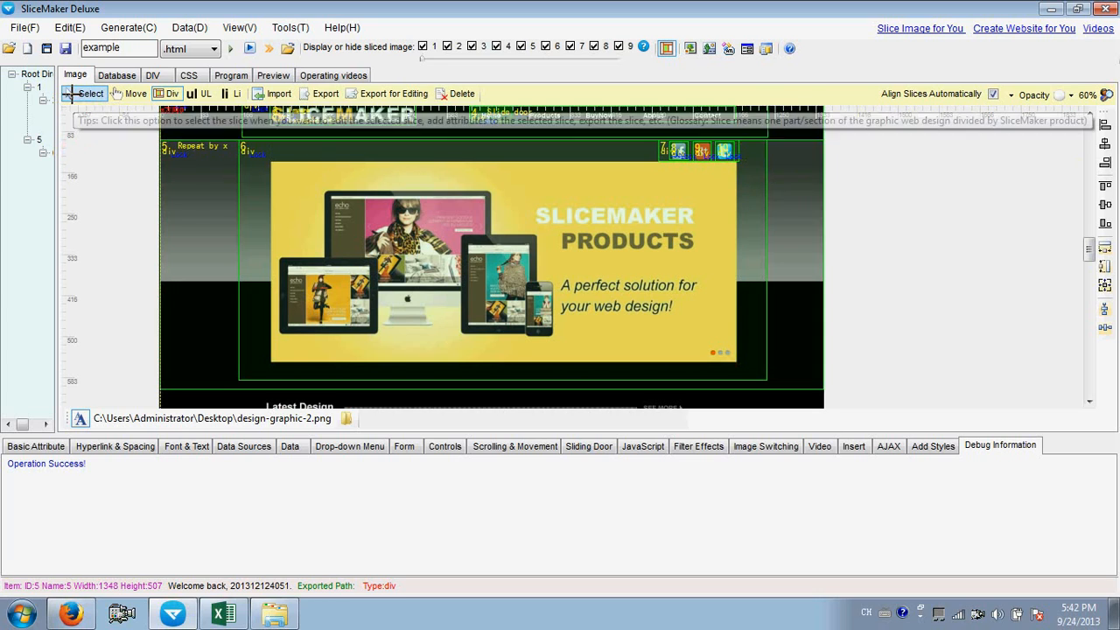
{"action": "left_click", "coordinate": [676, 152]}
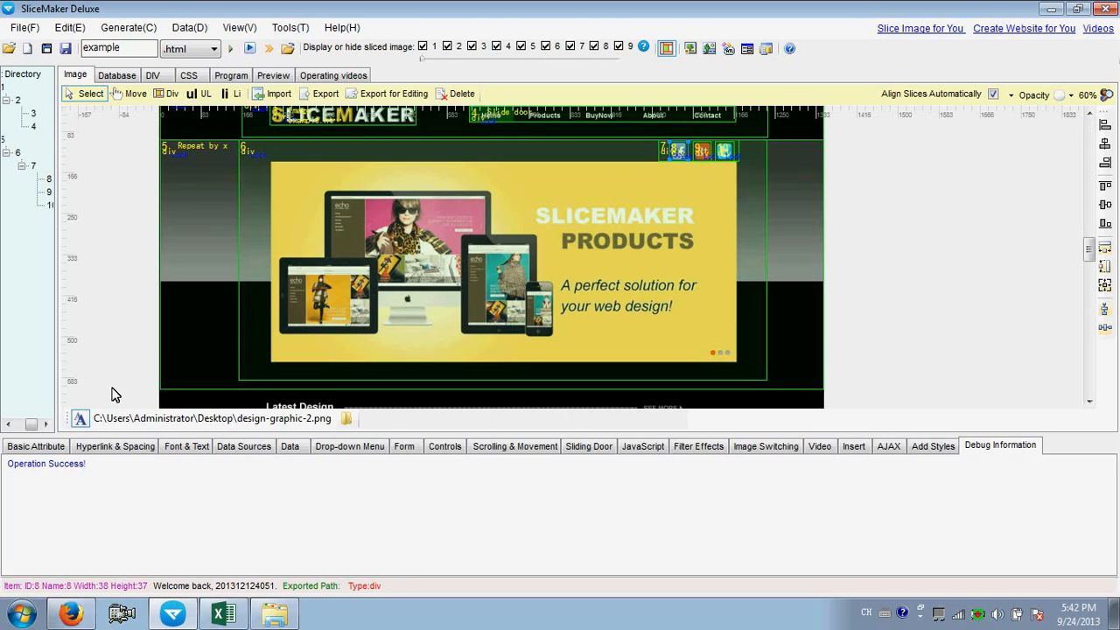
{"action": "left_click", "coordinate": [54, 446]}
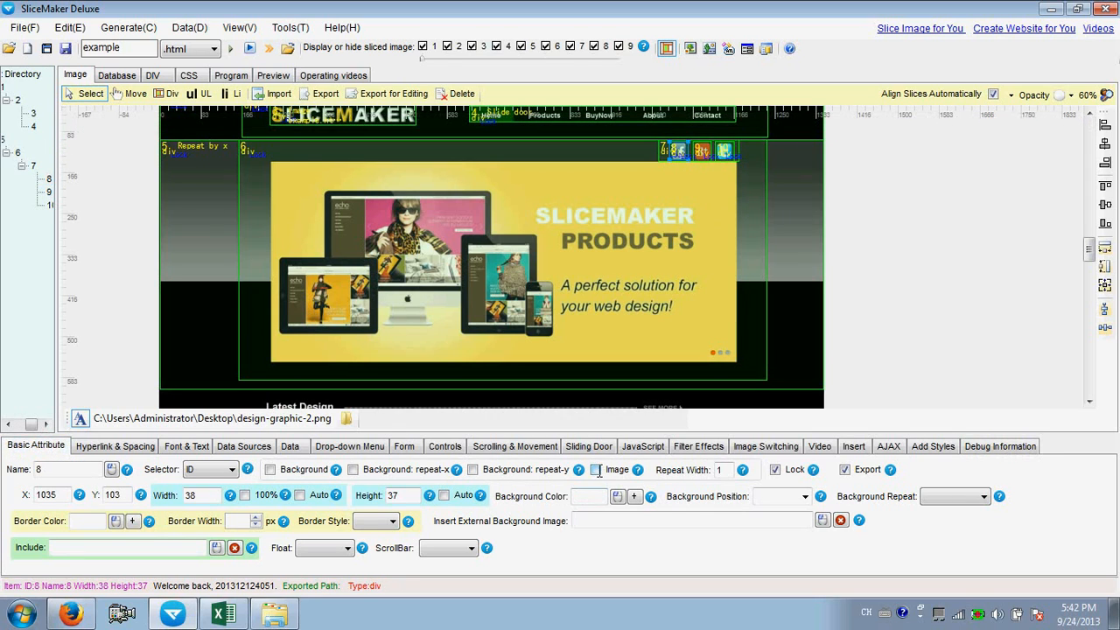
{"action": "left_click", "coordinate": [116, 446]}
{"action": "left_click", "coordinate": [114, 488]}
{"action": "type", "text": "example.html"}
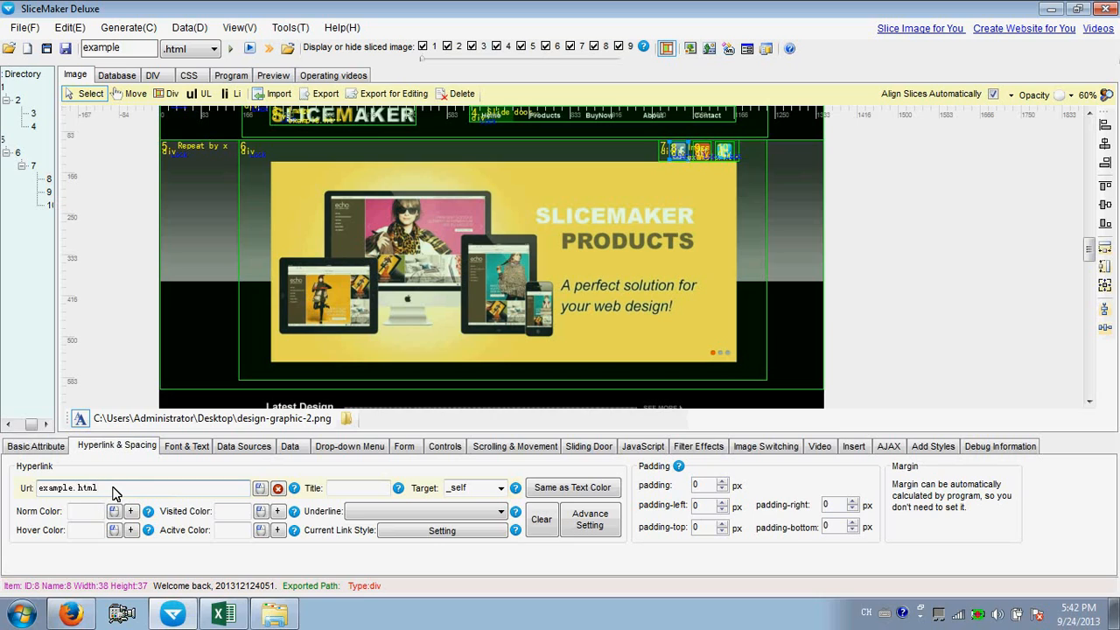
{"action": "left_click", "coordinate": [357, 487]}
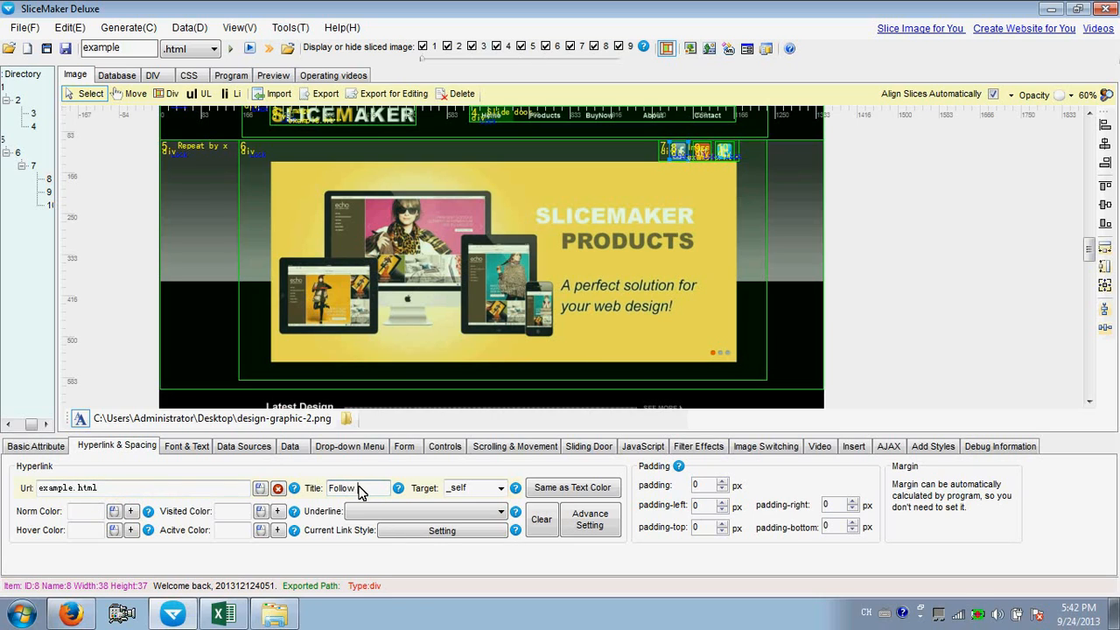
{"action": "type", "text": "Follow us on Facebook"}
Step: Make the Google+ icon slice an image linked to example.html with the title "Follow us on Google+"
{"action": "left_click", "coordinate": [704, 148]}
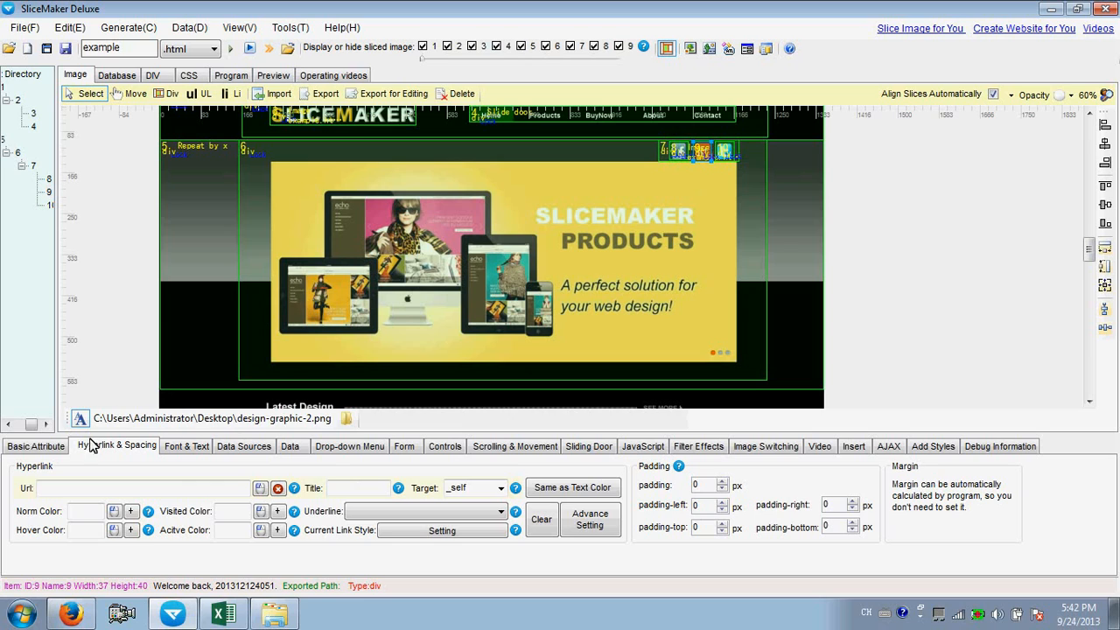
{"action": "left_click", "coordinate": [35, 445]}
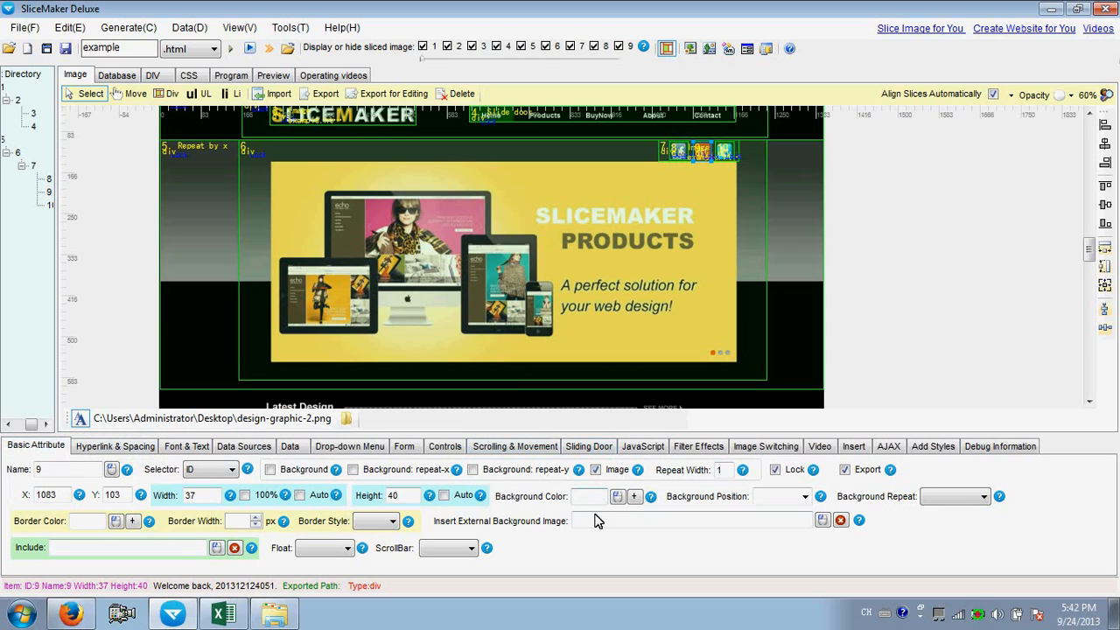
{"action": "left_click", "coordinate": [102, 446]}
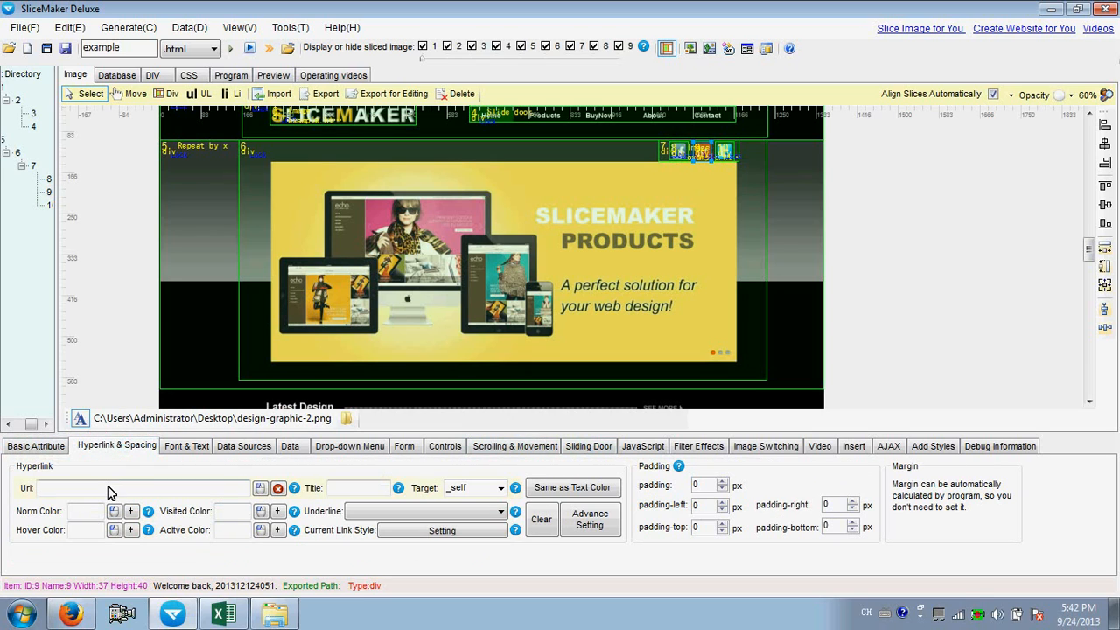
{"action": "left_click", "coordinate": [108, 493]}
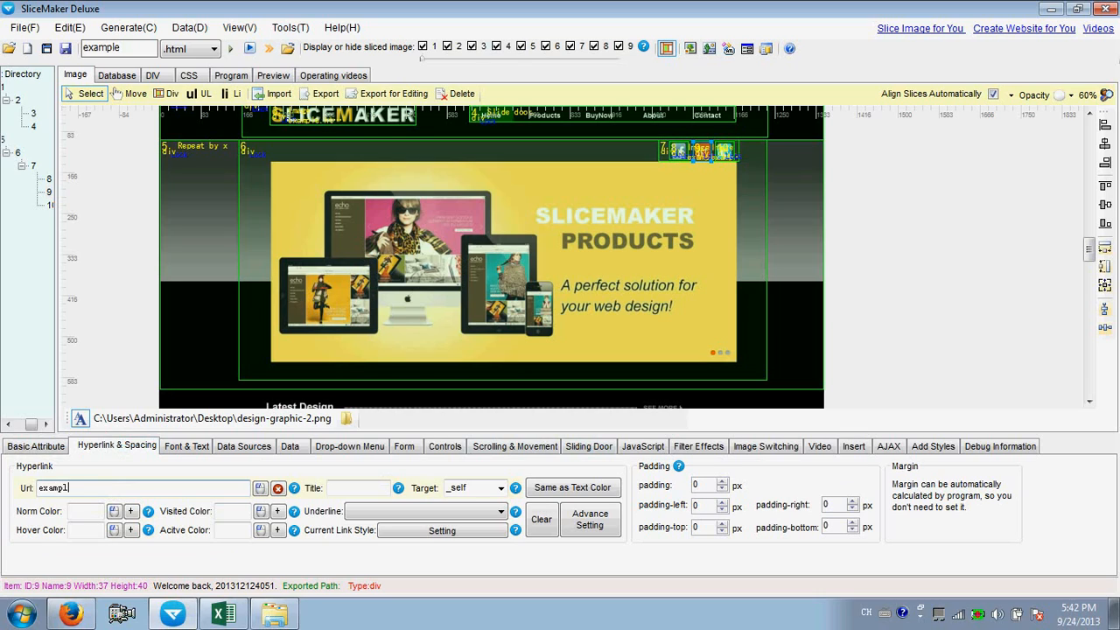
{"action": "type", "text": "example.html"}
{"action": "left_click", "coordinate": [348, 495]}
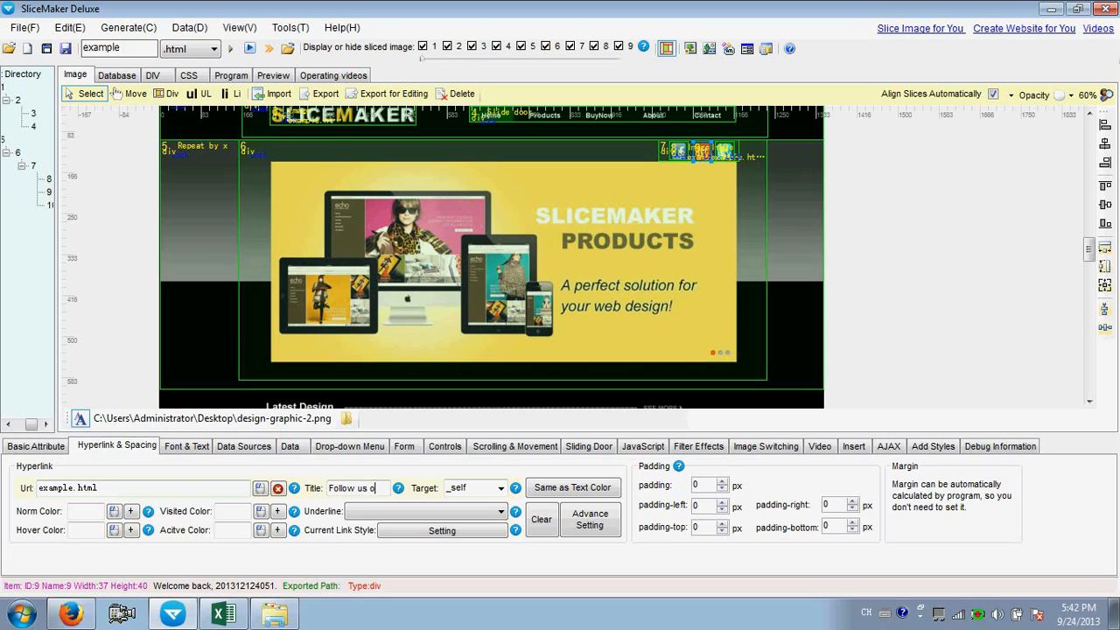
{"action": "type", "text": "Follow us on Google"}
{"action": "type", "text": "+"}
Step: Make the Twitter icon slice an image linked to example.html with the title "Follow us on Twitter"
{"action": "left_click", "coordinate": [723, 150]}
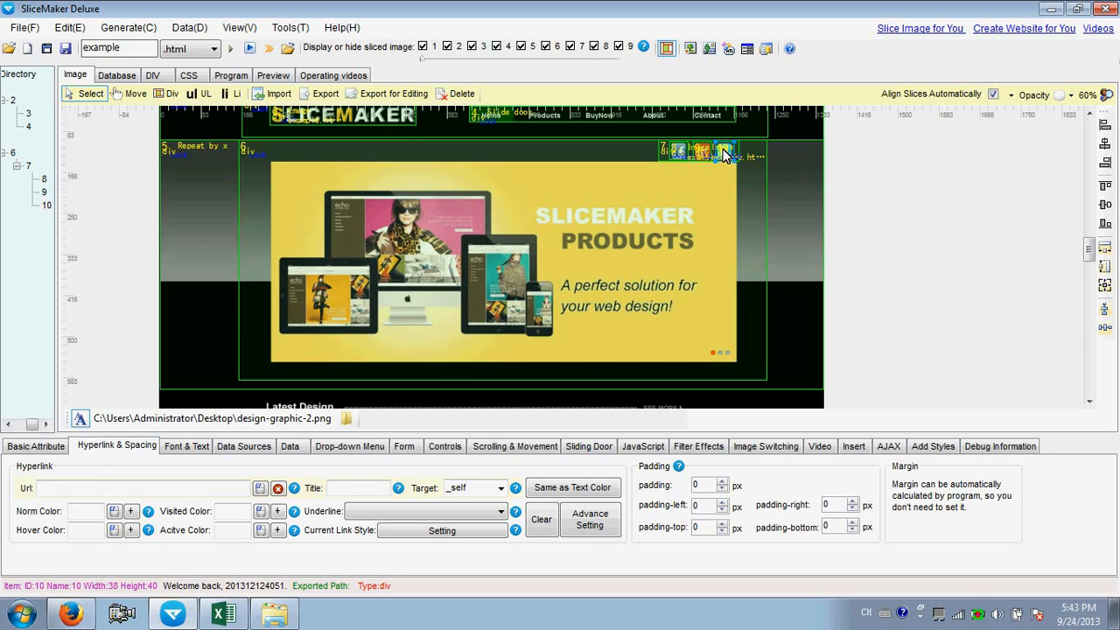
{"action": "left_click", "coordinate": [41, 447]}
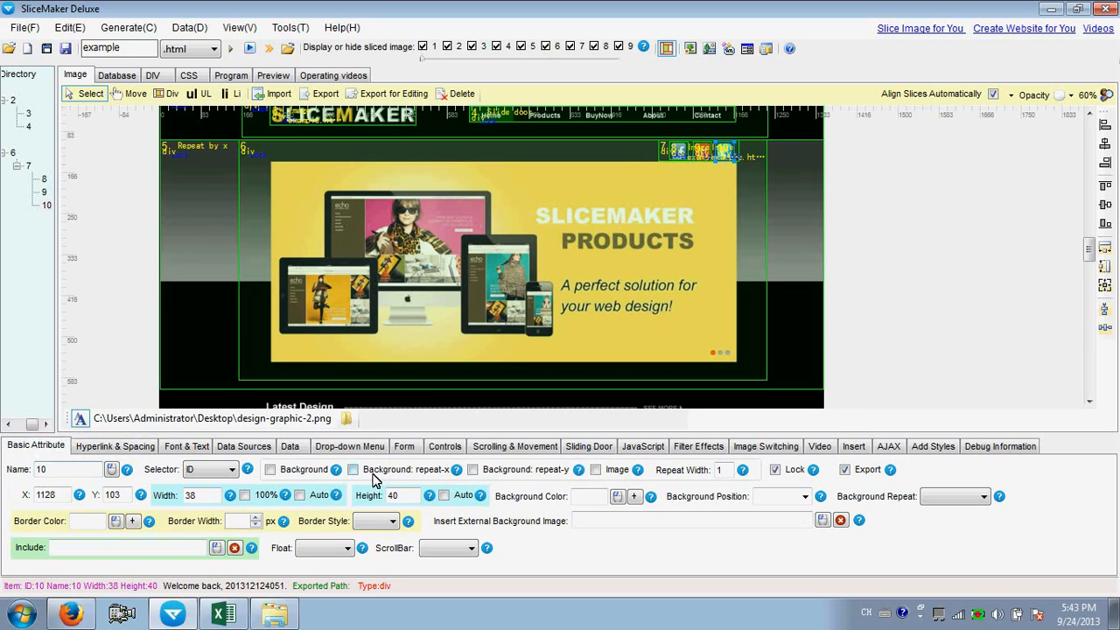
{"action": "left_click", "coordinate": [131, 448]}
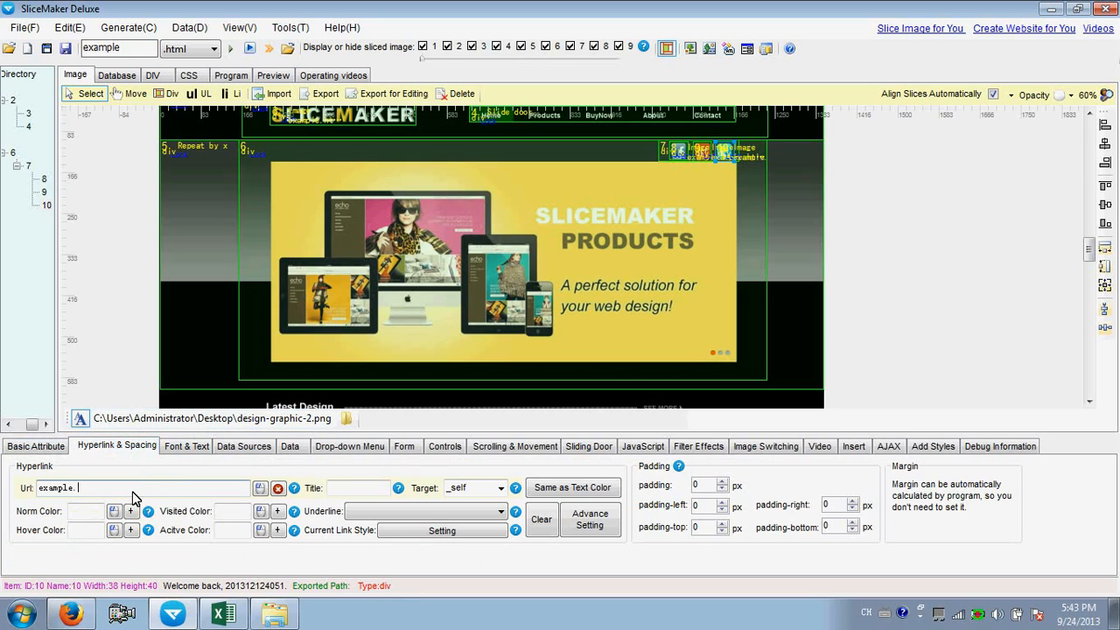
{"action": "left_click", "coordinate": [354, 489]}
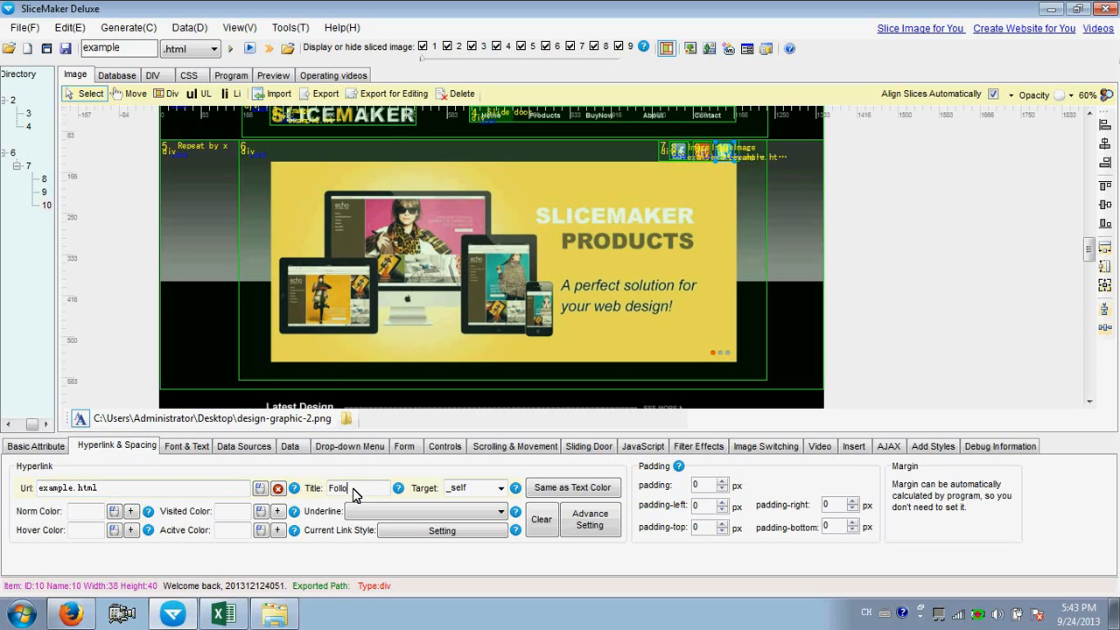
{"action": "type", "text": "Follow us on Twitter"}
Step: Generate the DIV and CSS code, export it to file and preview the resulting page
{"action": "left_click", "coordinate": [230, 51]}
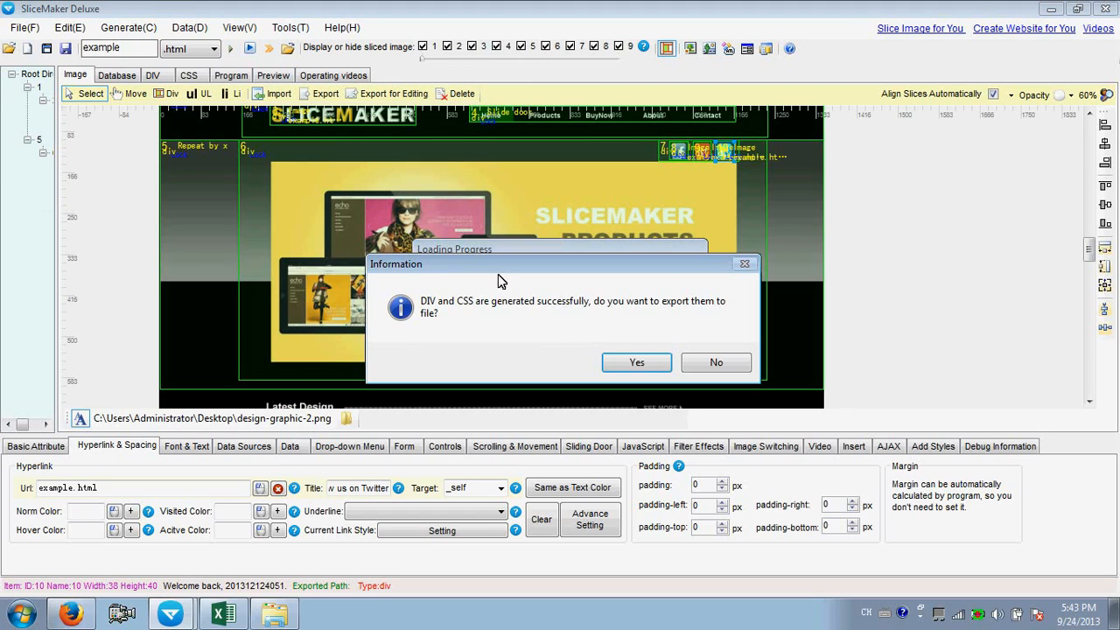
{"action": "left_click", "coordinate": [637, 362]}
{"action": "left_click", "coordinate": [705, 373]}
{"action": "left_click", "coordinate": [638, 362]}
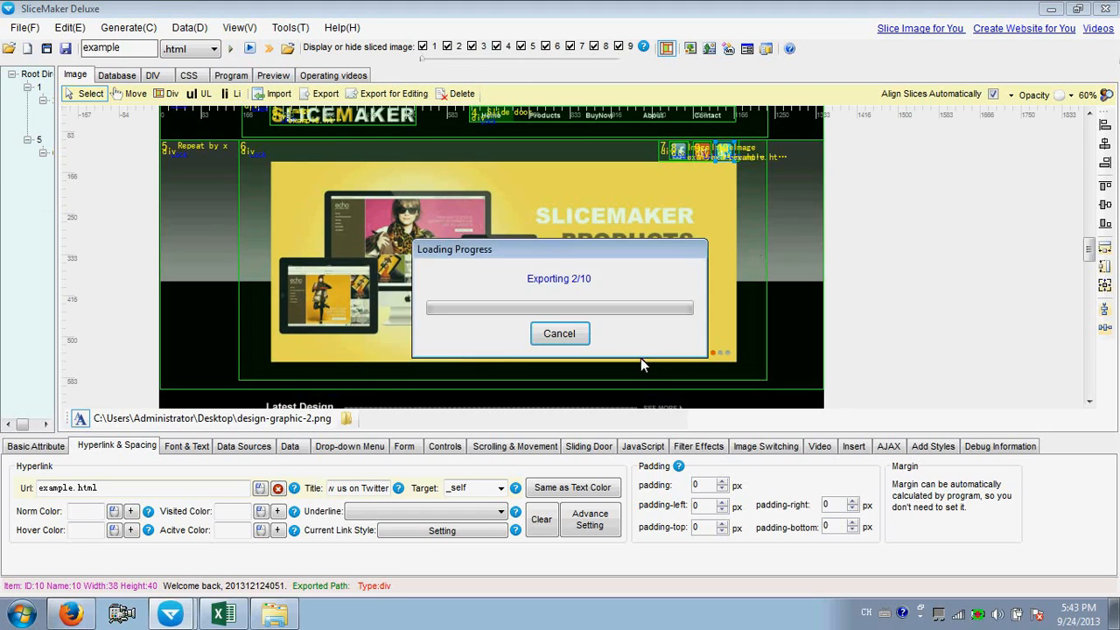
{"action": "left_click", "coordinate": [644, 349]}
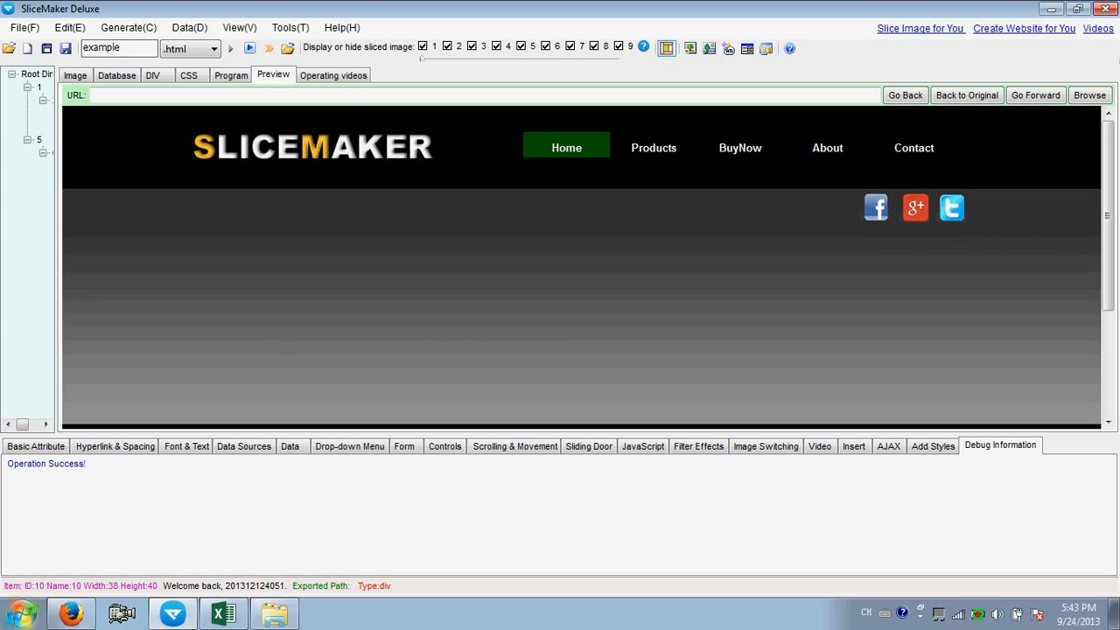
Step: Switch to Firefox, reload example.html and check the links on the Facebook, Google+ and Twitter icons
{"action": "left_click", "coordinate": [70, 615]}
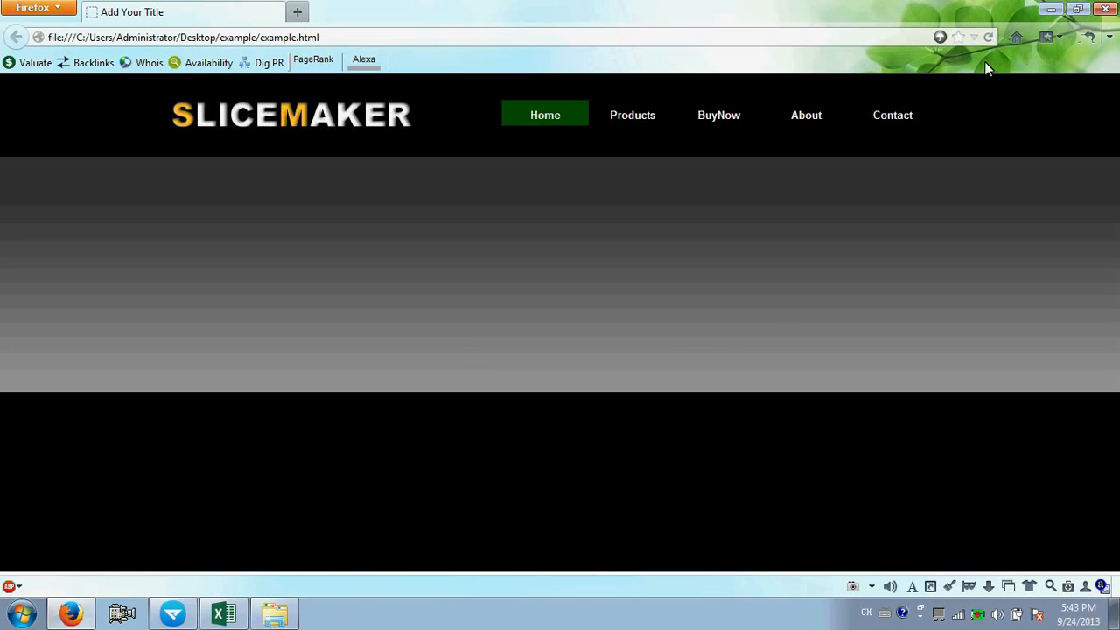
{"action": "left_click", "coordinate": [990, 38]}
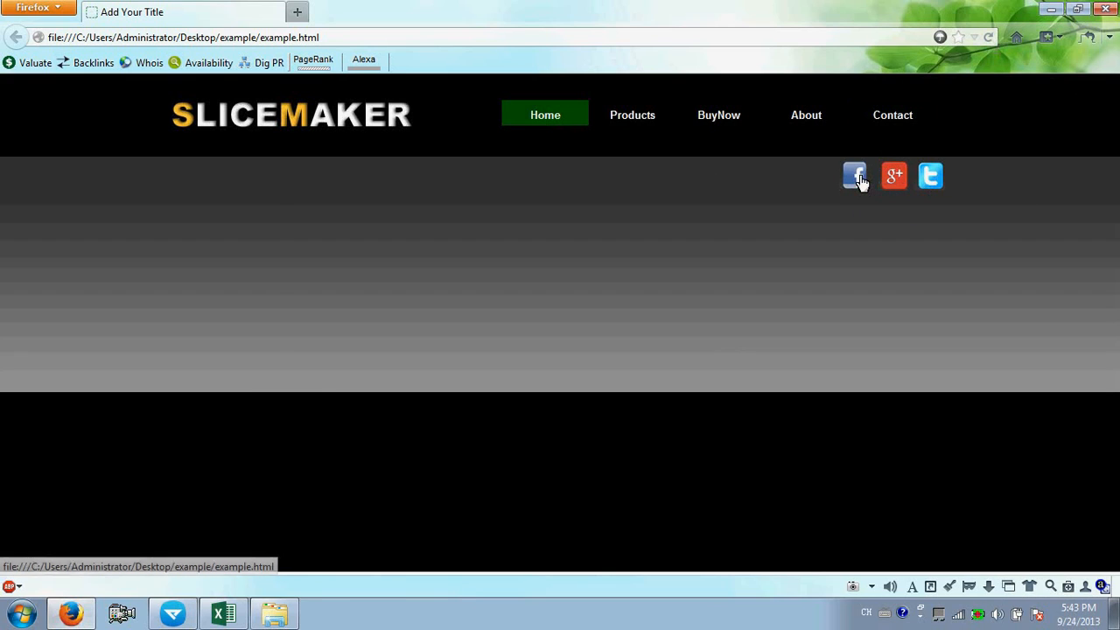
{"action": "left_click", "coordinate": [891, 187]}
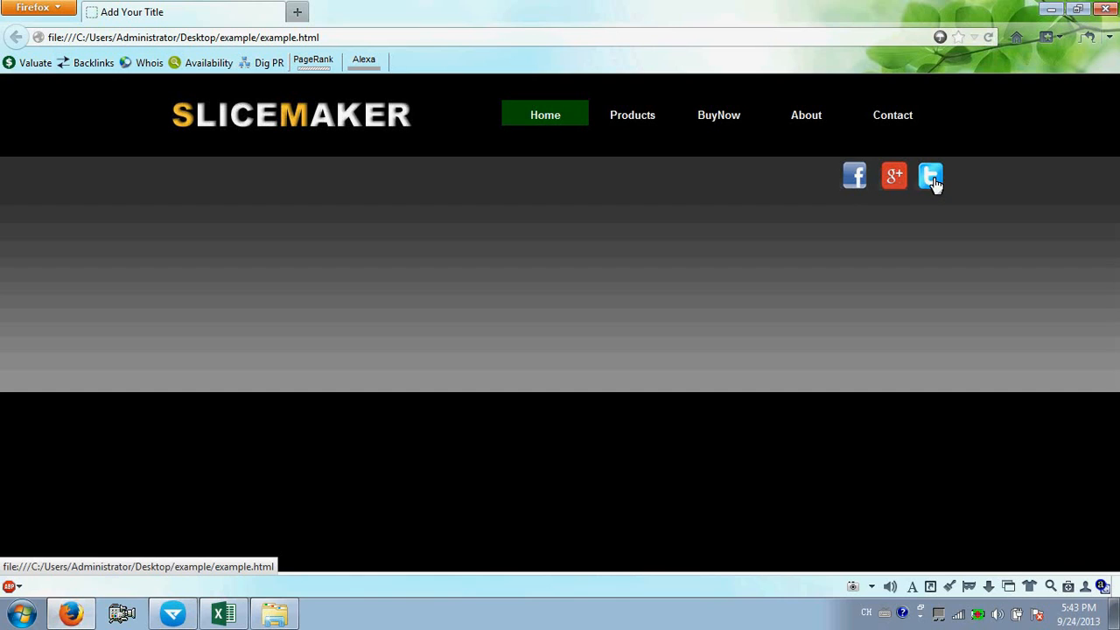
{"action": "left_click", "coordinate": [933, 182]}
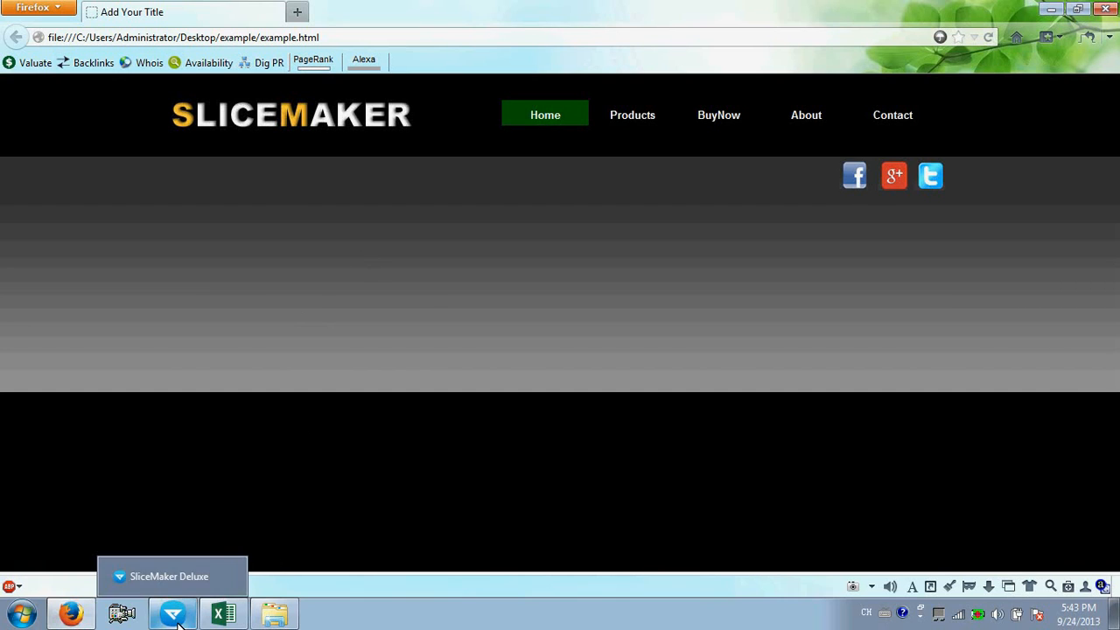
Step: Switch back to SliceMaker Deluxe and draw a div slice about 948 × 408 px around the yellow banner, below the social icons
{"action": "left_click", "coordinate": [244, 574]}
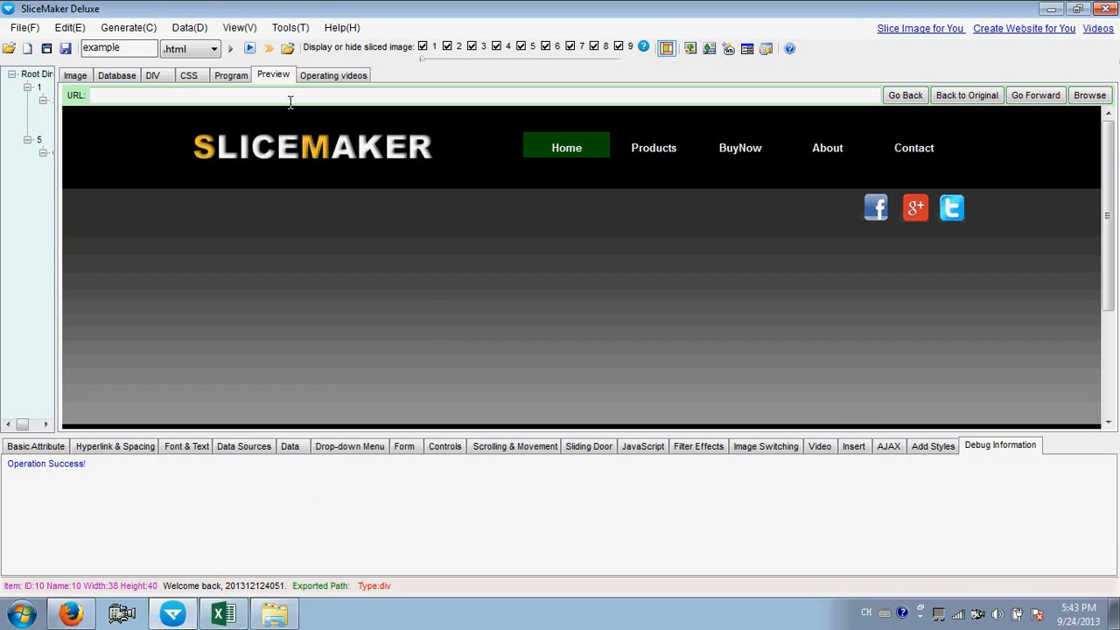
{"action": "left_click", "coordinate": [75, 75]}
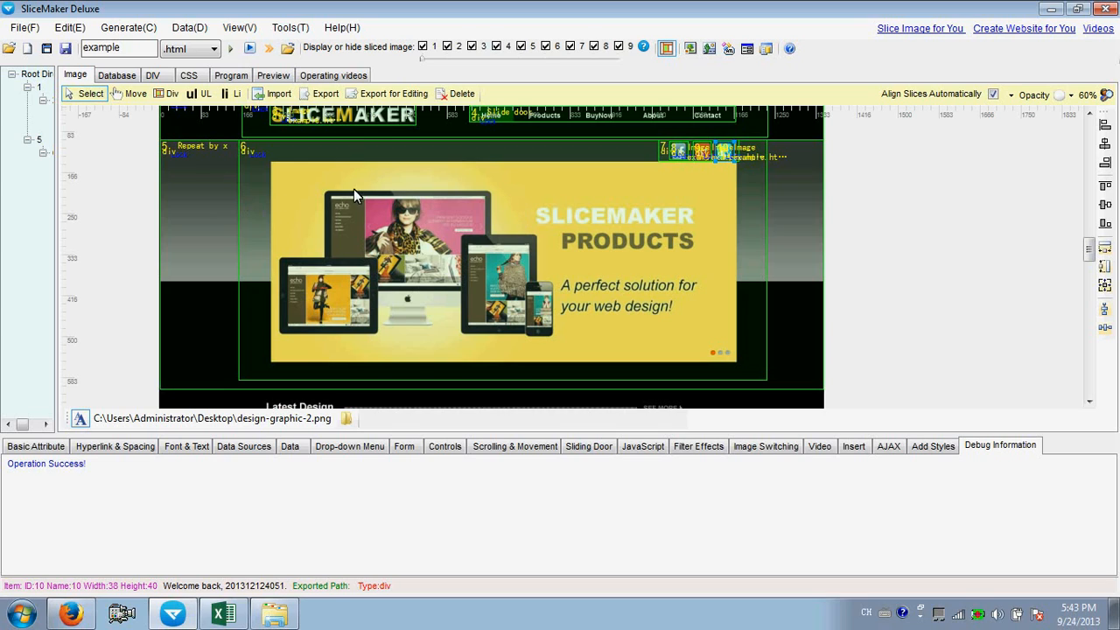
{"action": "left_click", "coordinate": [169, 94]}
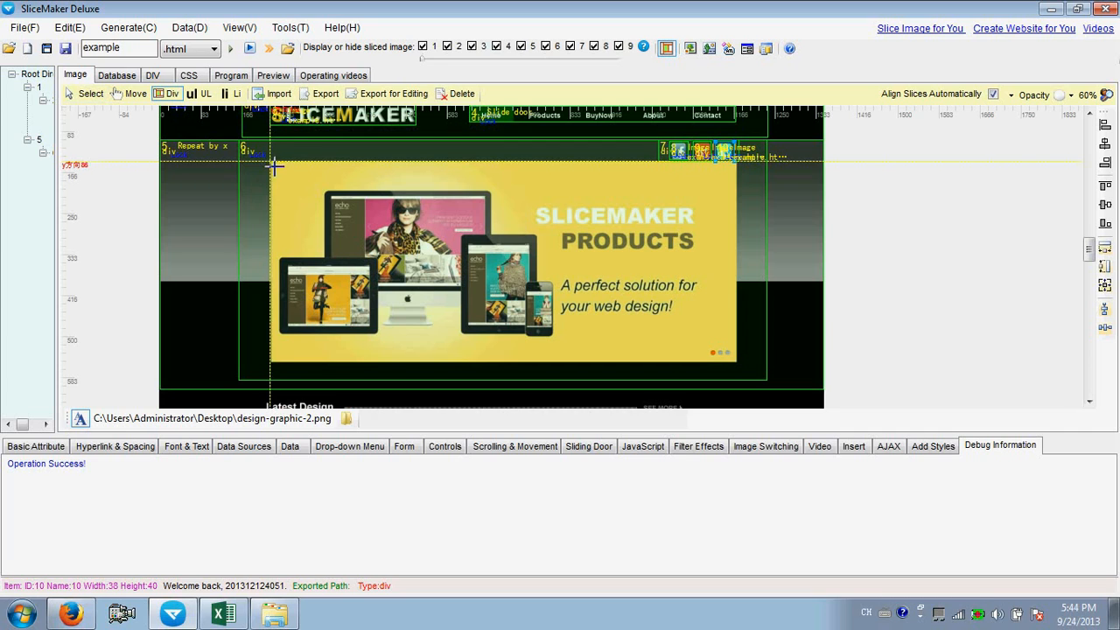
{"action": "left_click_drag", "start_coordinate": [274, 165], "coordinate": [737, 362]}
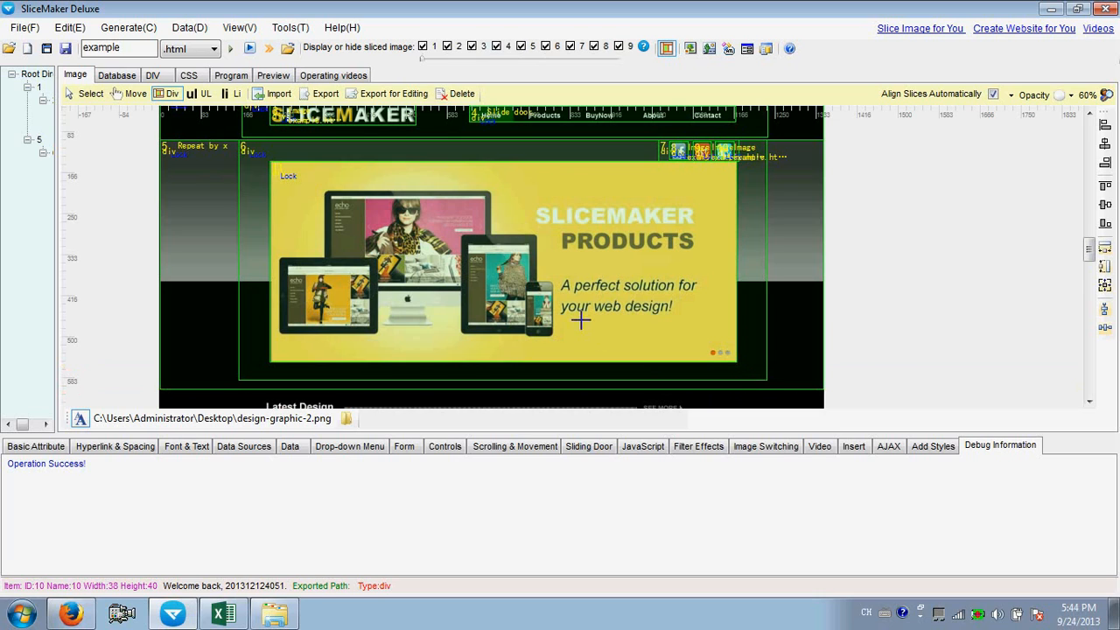
{"action": "left_click", "coordinate": [88, 94]}
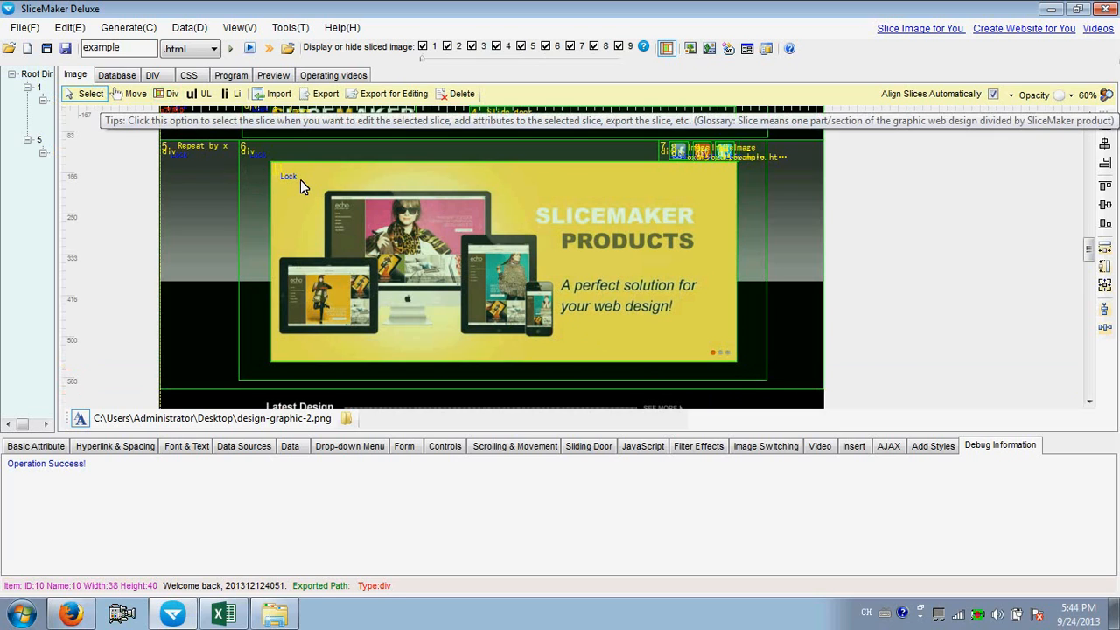
{"action": "left_click", "coordinate": [300, 180]}
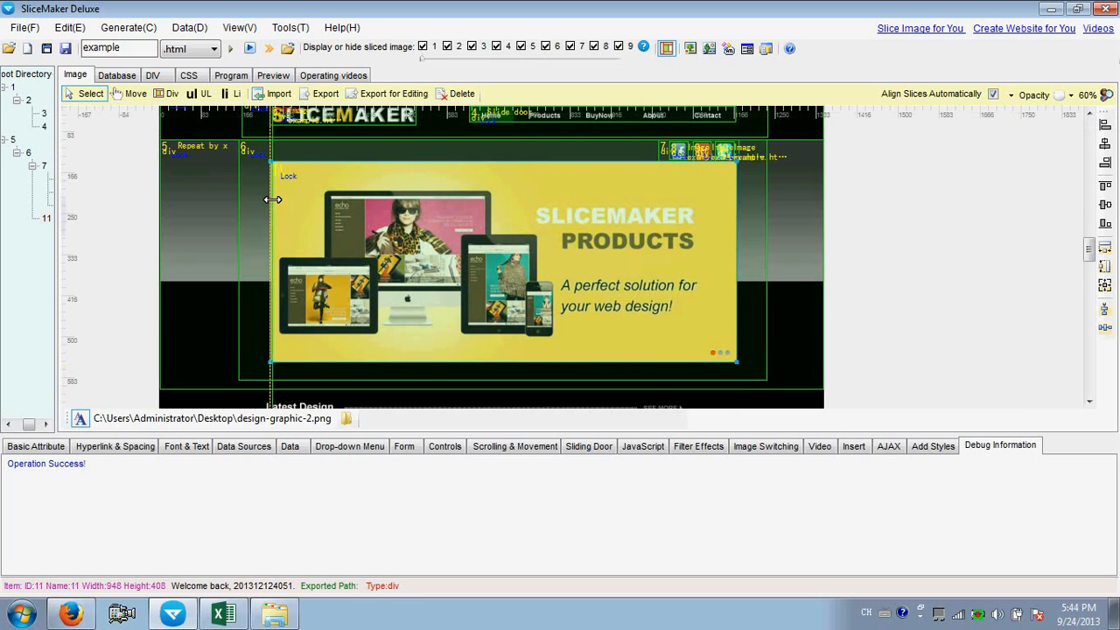
{"action": "left_click_drag", "start_coordinate": [273, 200], "coordinate": [271, 200]}
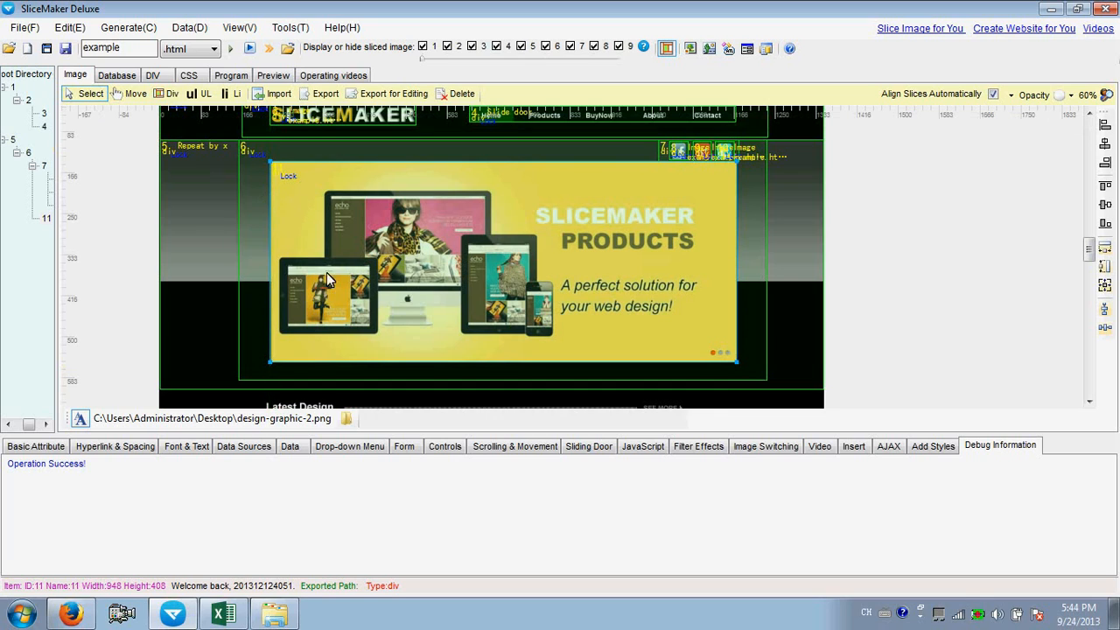
Step: Set the banner slice as an image switching effect using "Jquery switching mode with tiny dot in lower right corner"
{"action": "left_click", "coordinate": [764, 448]}
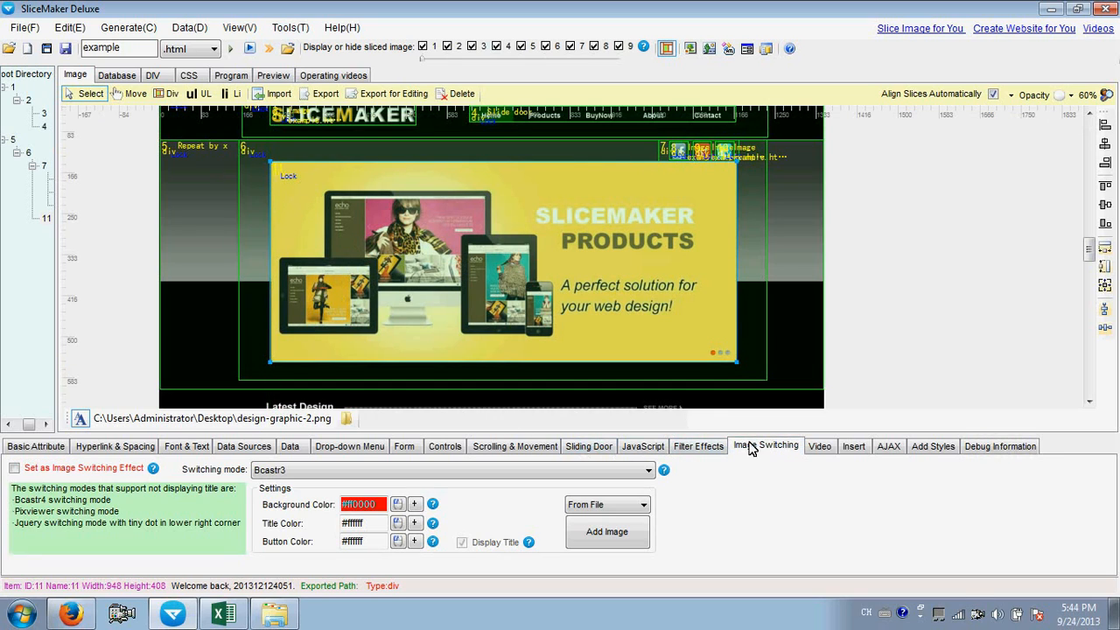
{"action": "left_click", "coordinate": [15, 469]}
{"action": "left_click", "coordinate": [651, 474]}
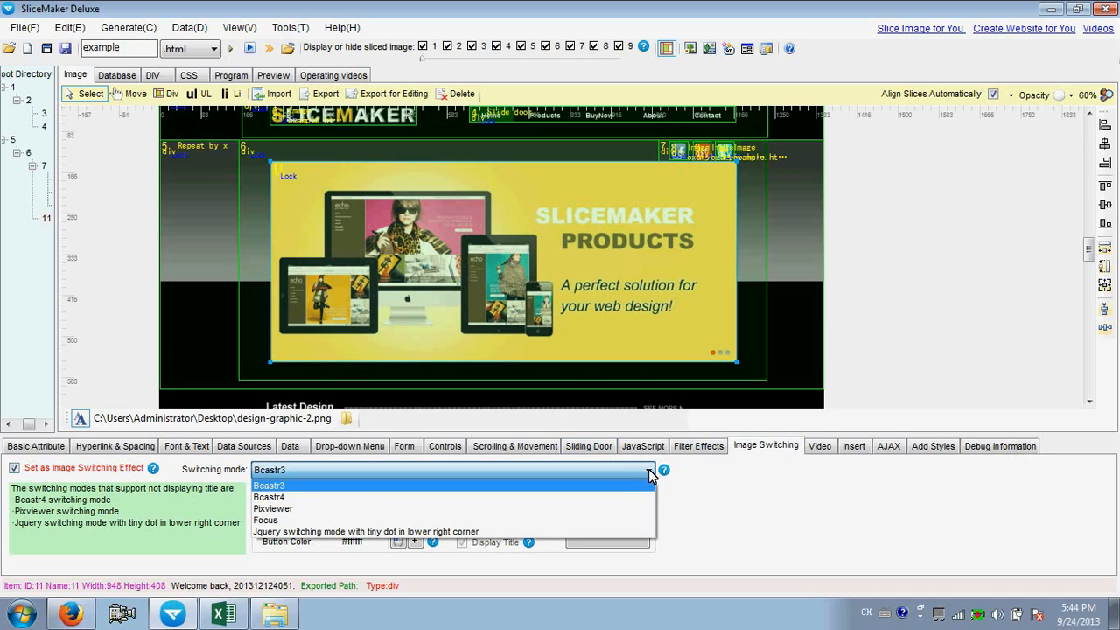
{"action": "left_click", "coordinate": [608, 531]}
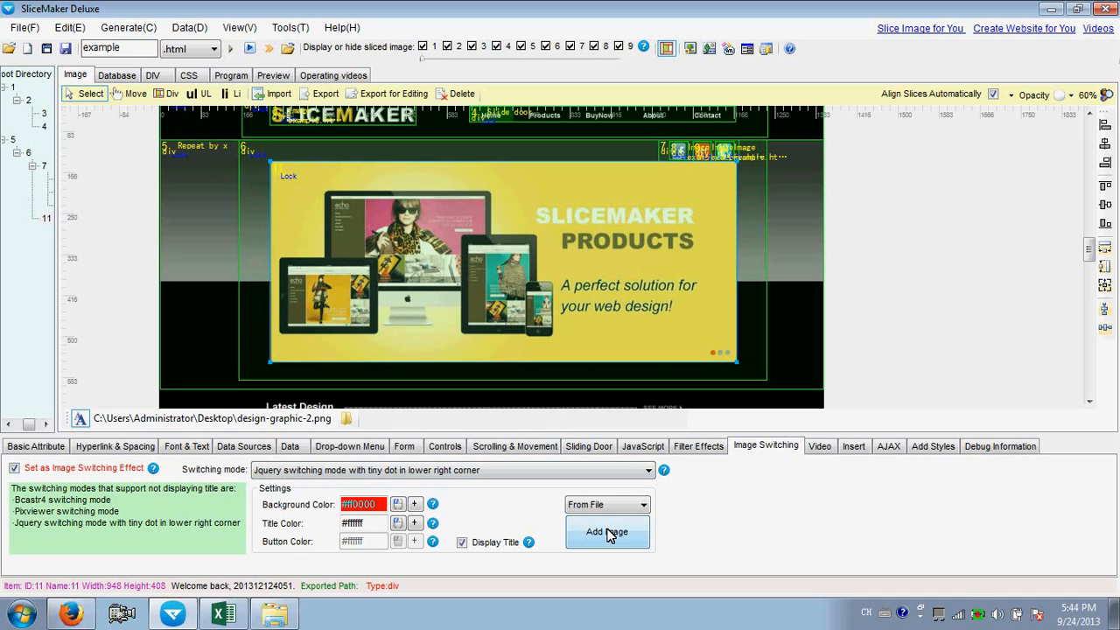
Step: Show the desktop and move 1.jpg, 2.jpg and 3.jpg into the example folder
{"action": "right_click", "coordinate": [585, 619]}
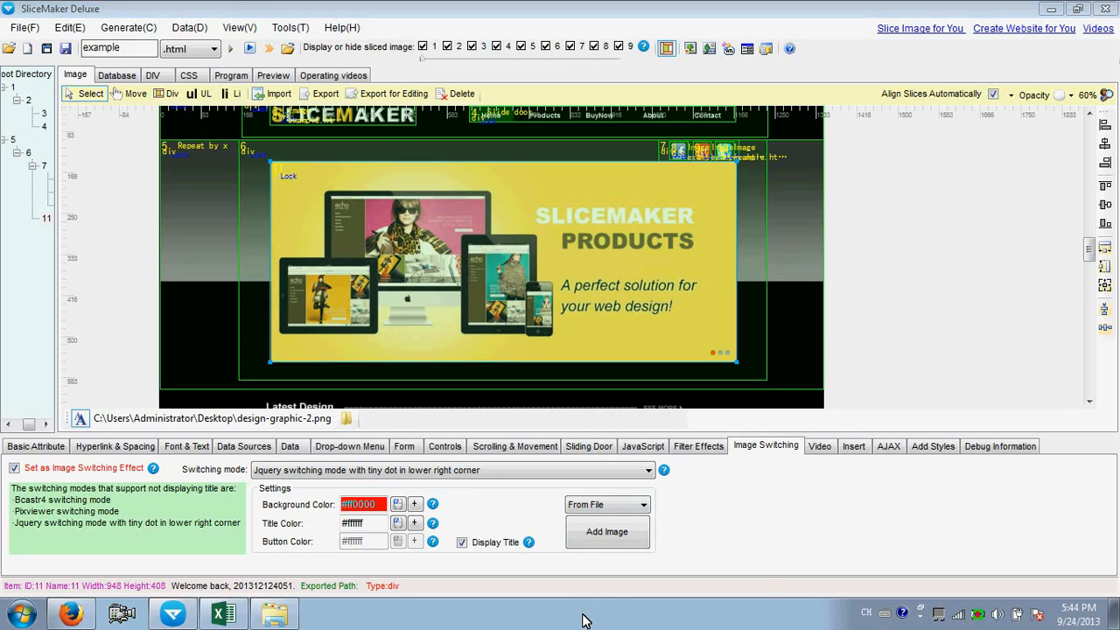
{"action": "left_click", "coordinate": [632, 534]}
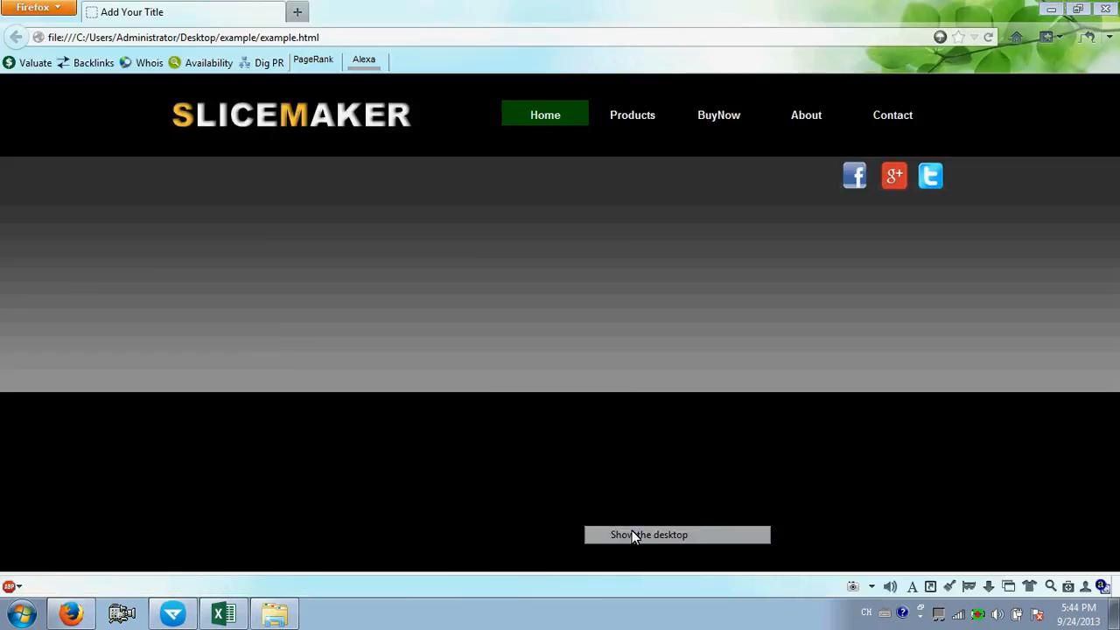
{"action": "left_click", "coordinate": [311, 180]}
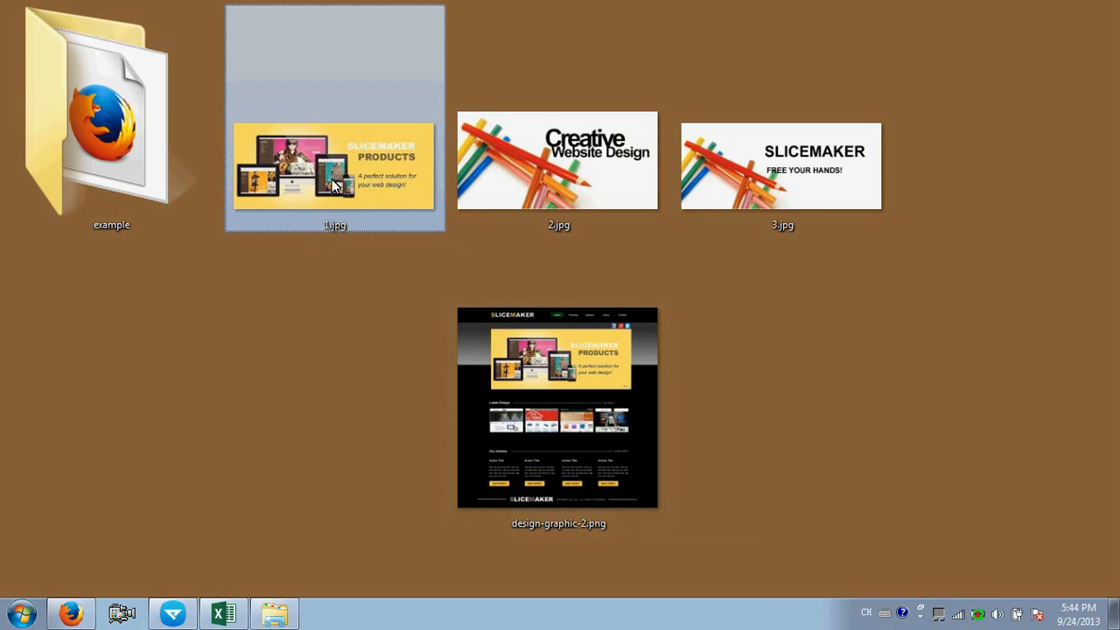
{"action": "left_click", "coordinate": [543, 181], "text": "ctrl"}
{"action": "left_click", "coordinate": [759, 182], "text": "ctrl"}
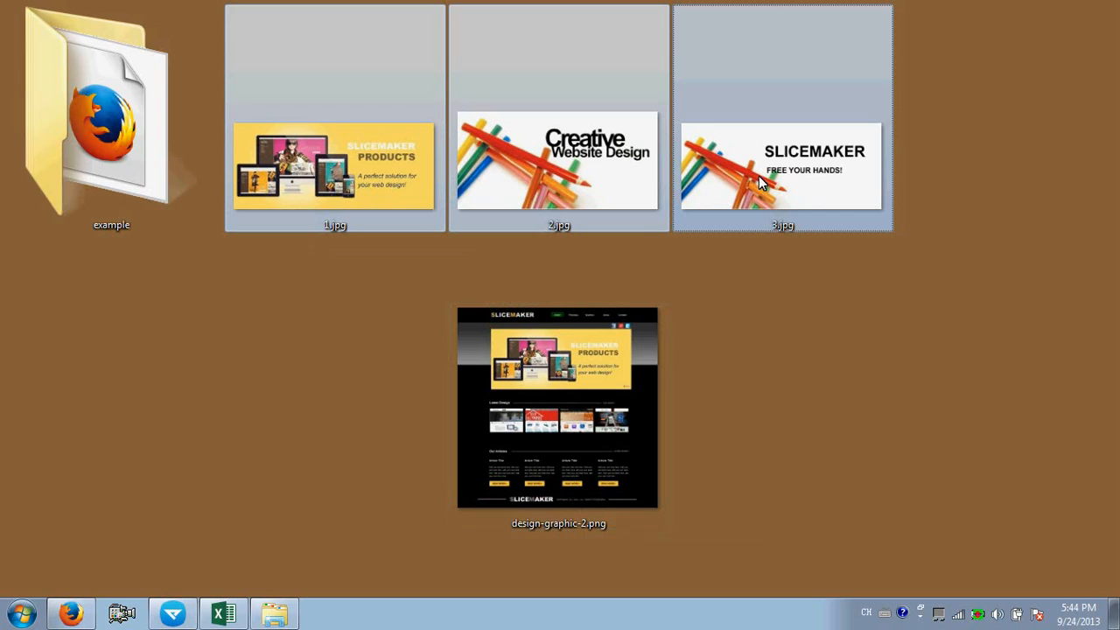
{"action": "key", "text": "ctrl+x"}
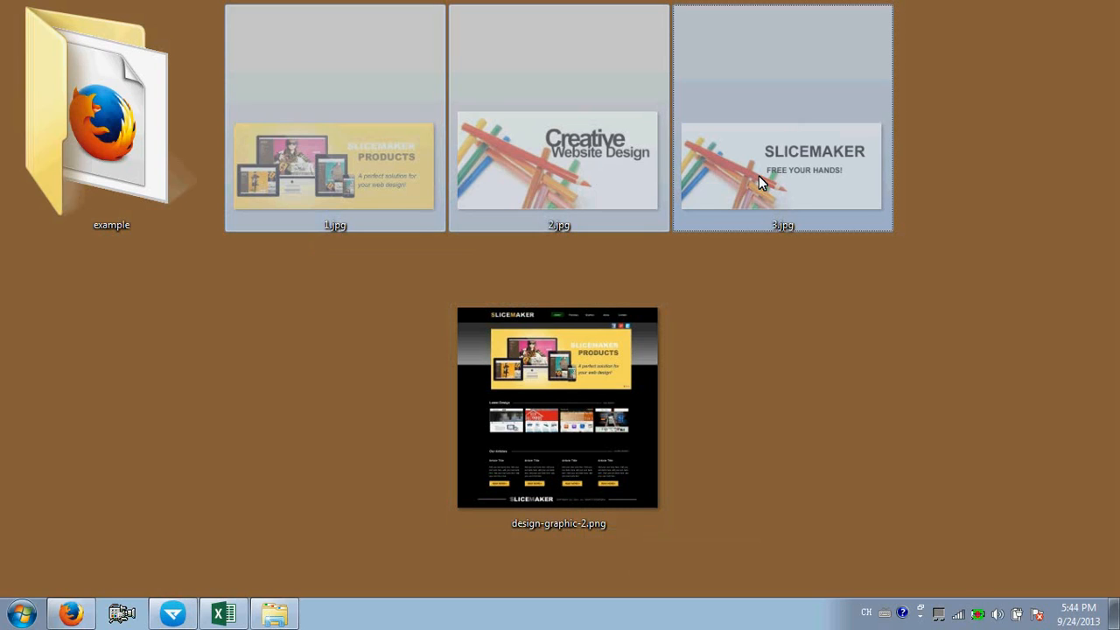
{"action": "left_click", "coordinate": [61, 116]}
{"action": "double_click", "coordinate": [61, 117]}
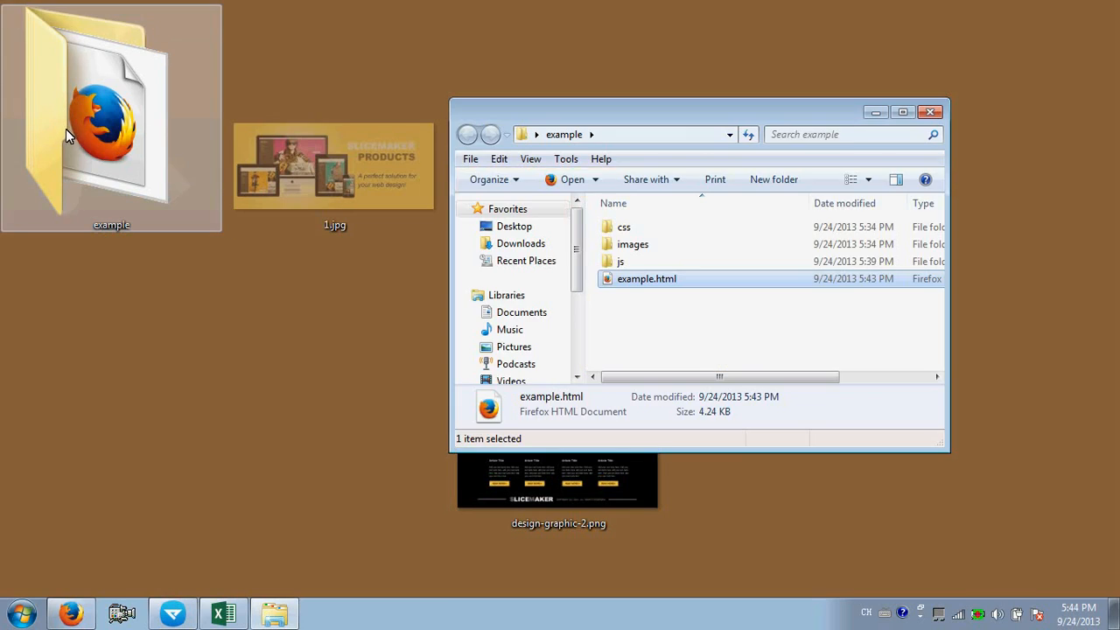
{"action": "right_click", "coordinate": [659, 310]}
{"action": "left_click", "coordinate": [705, 424]}
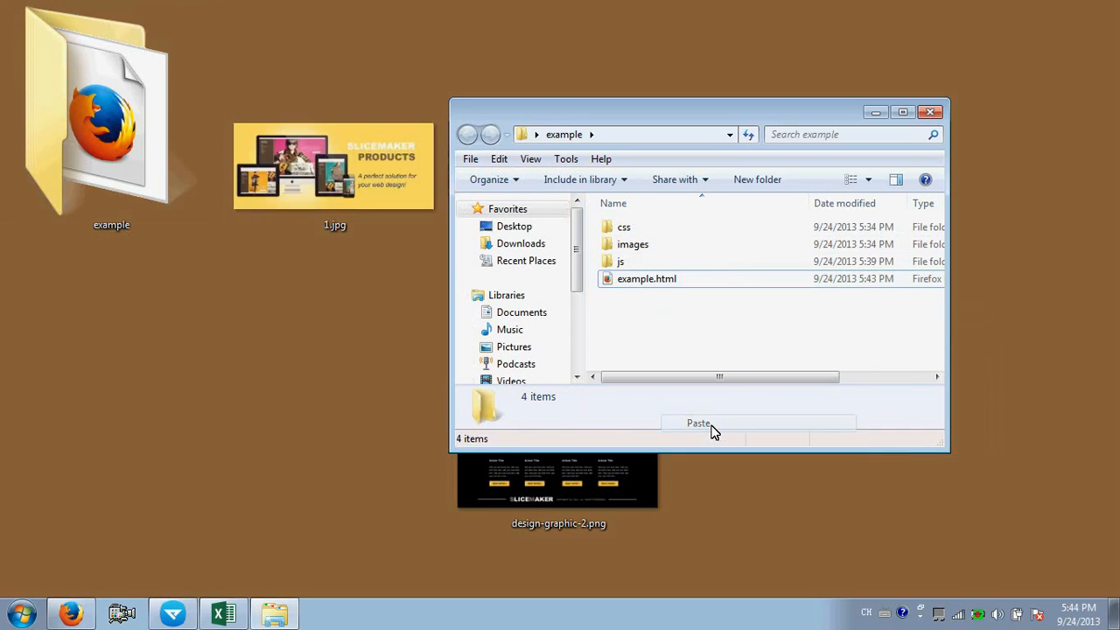
{"action": "left_click", "coordinate": [628, 312]}
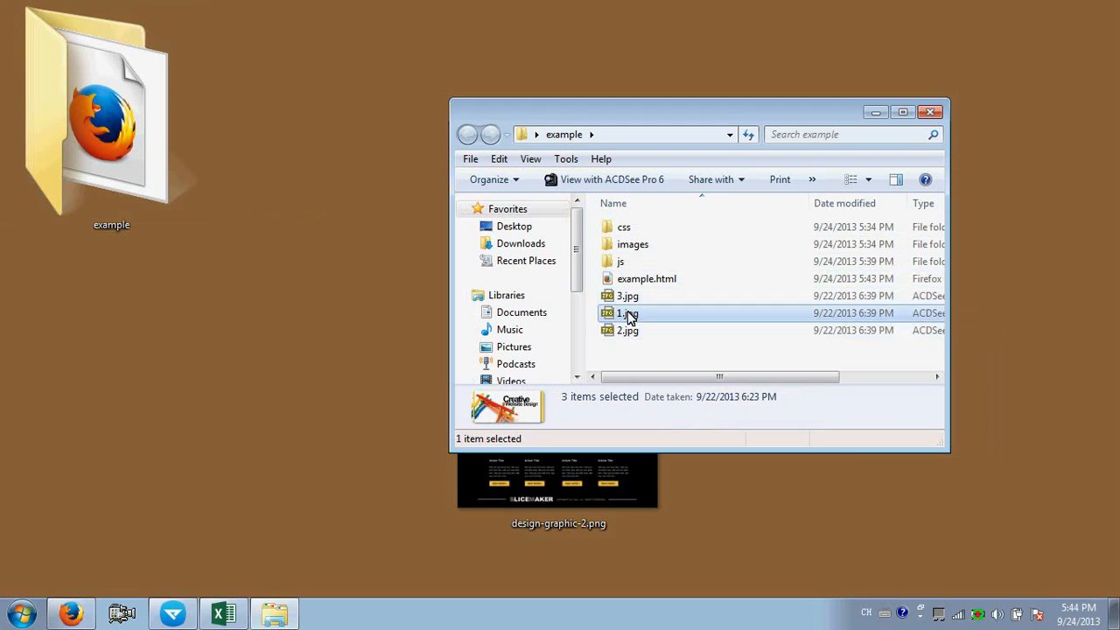
{"action": "left_click", "coordinate": [630, 330]}
{"action": "left_click", "coordinate": [631, 298]}
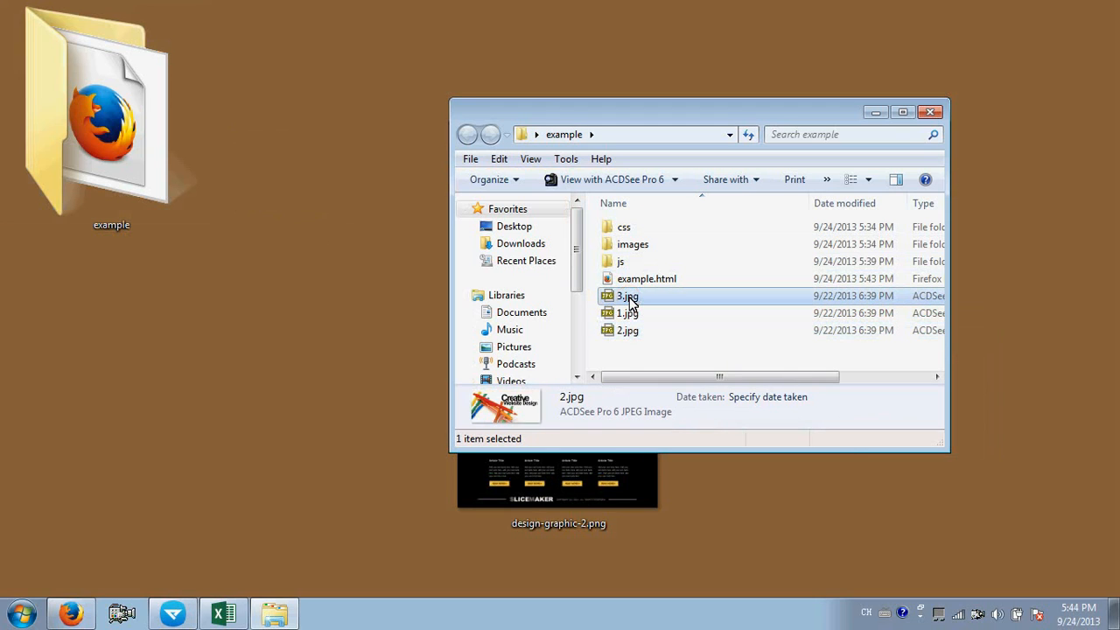
{"action": "left_click", "coordinate": [876, 113]}
Step: Switch back to SliceMaker Deluxe, turn off title display for the banner and add 1.jpg from the example folder as a switching image
{"action": "left_click", "coordinate": [193, 617]}
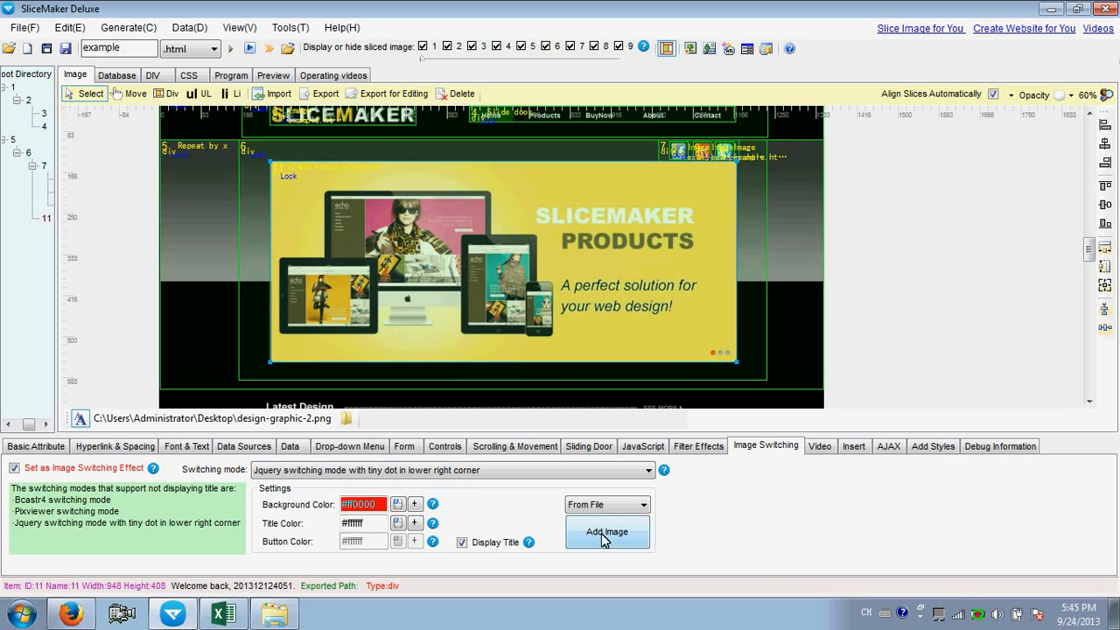
{"action": "left_click", "coordinate": [462, 542]}
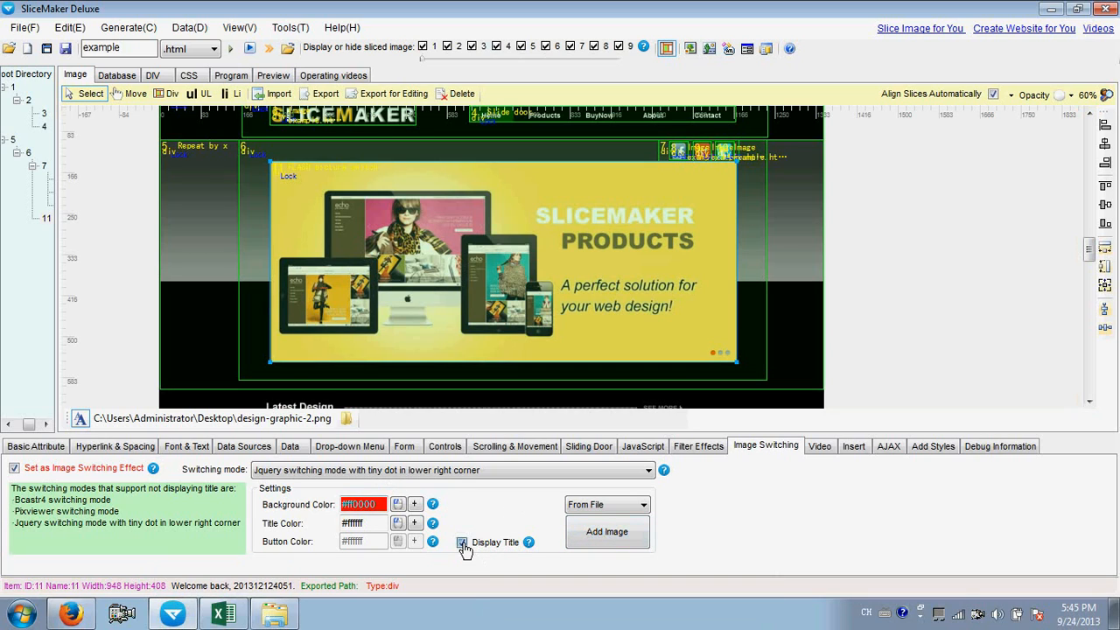
{"action": "left_click", "coordinate": [602, 536]}
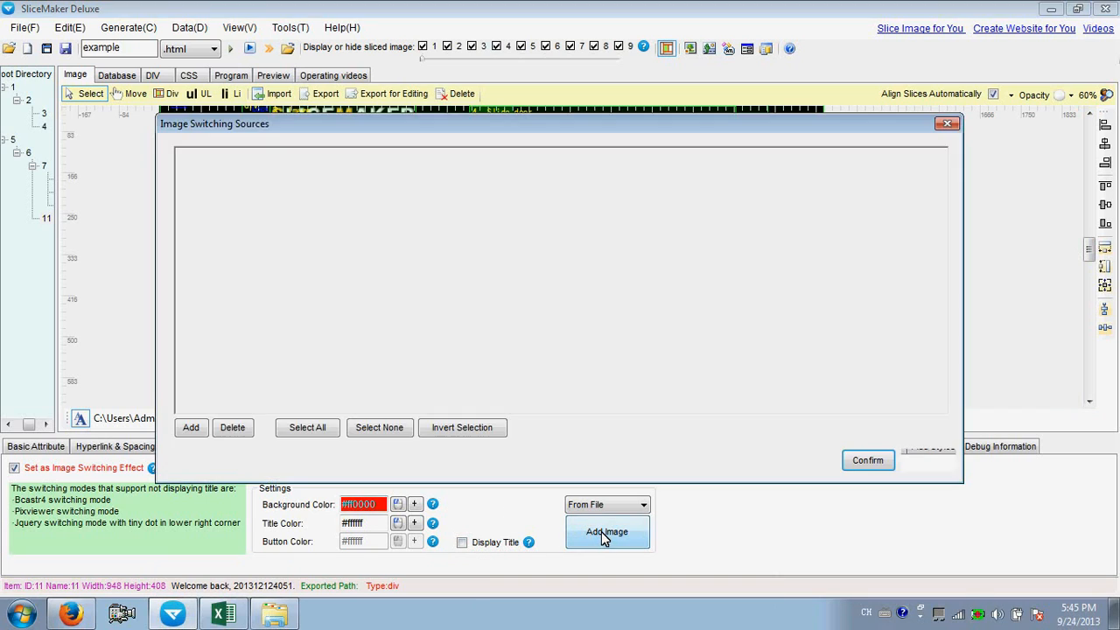
{"action": "left_click", "coordinate": [192, 428]}
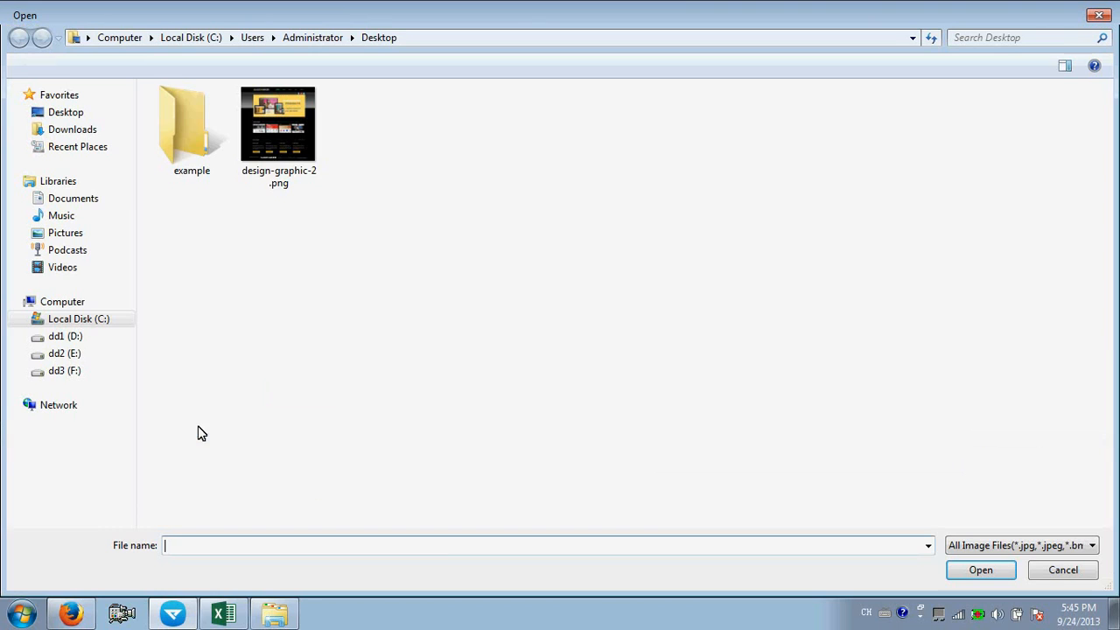
{"action": "double_click", "coordinate": [190, 131]}
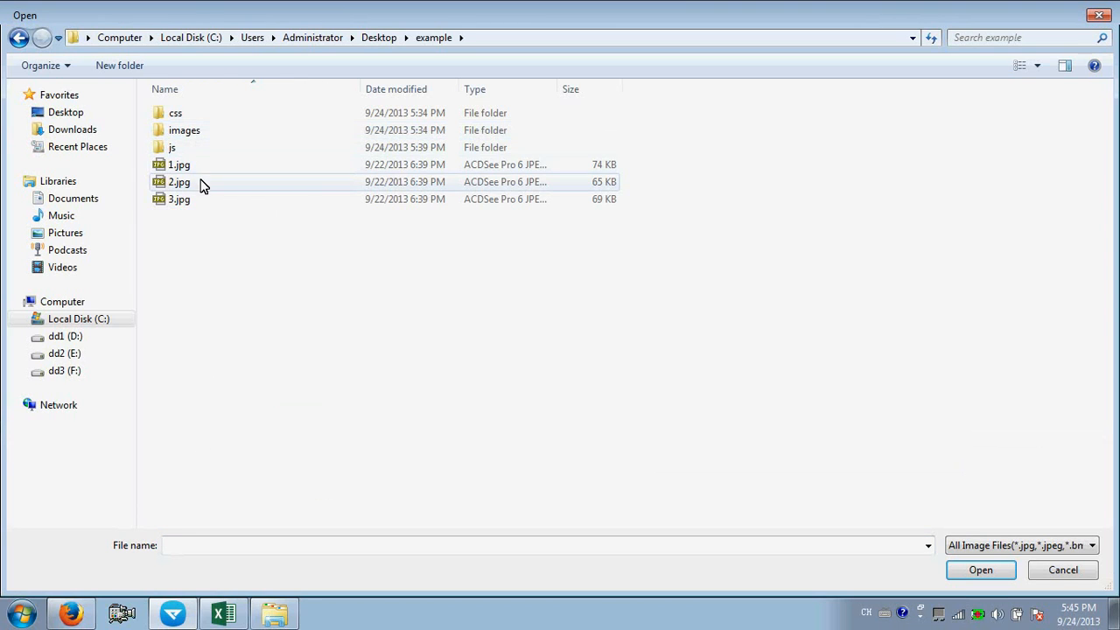
{"action": "left_click", "coordinate": [185, 165]}
{"action": "left_click", "coordinate": [978, 569]}
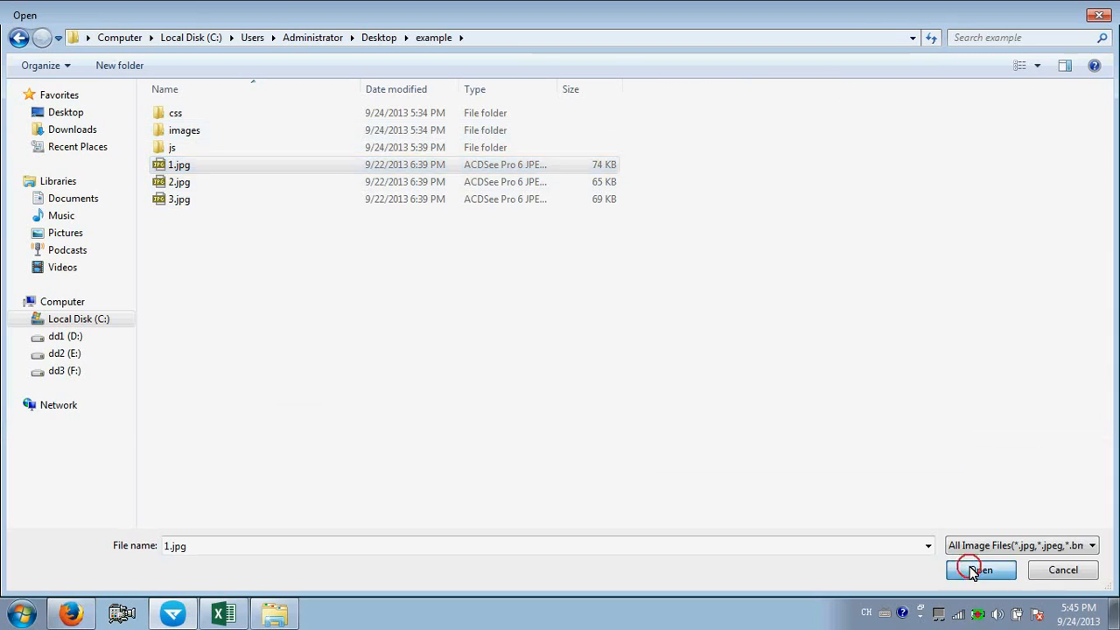
Step: Add 2.jpg and 3.jpg from the example folder to the image switching sources
{"action": "left_click", "coordinate": [191, 427]}
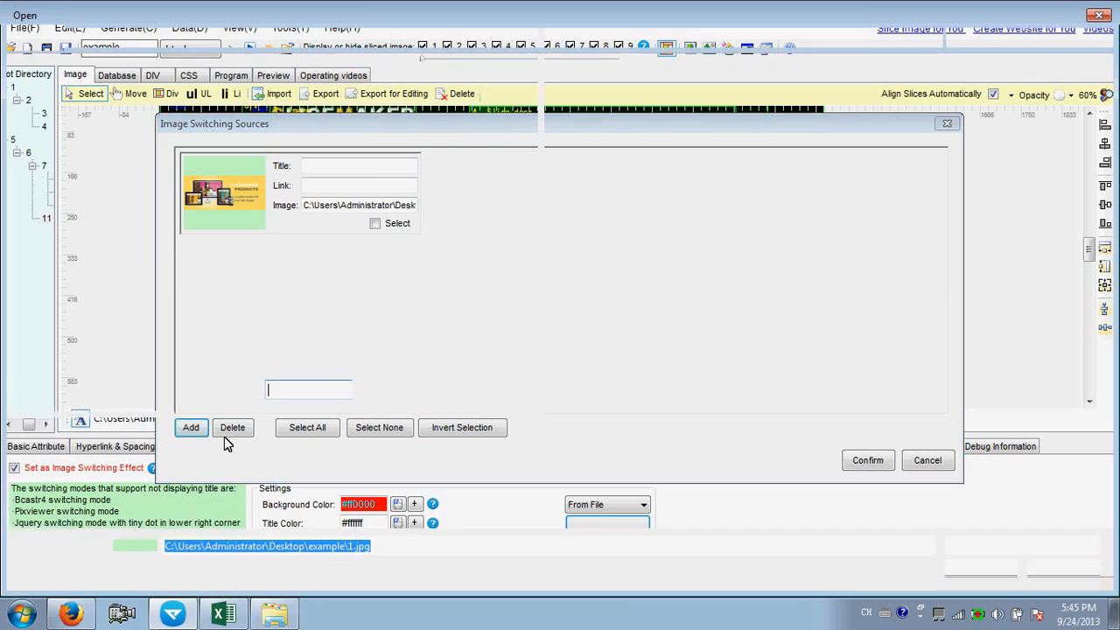
{"action": "left_click", "coordinate": [181, 184]}
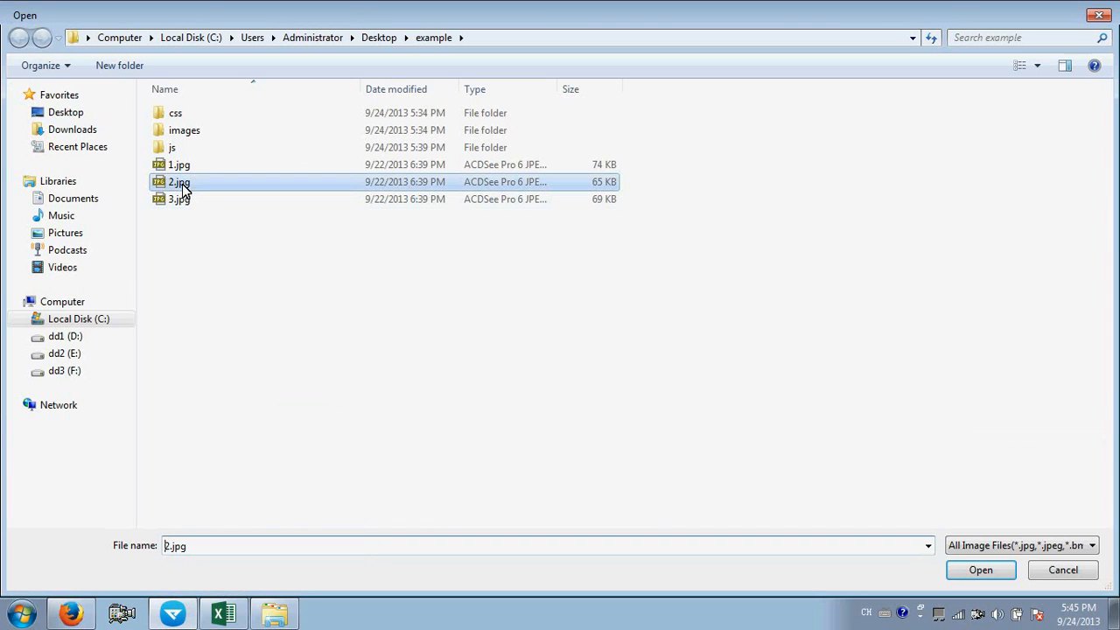
{"action": "left_click", "coordinate": [954, 574]}
{"action": "left_click", "coordinate": [191, 428]}
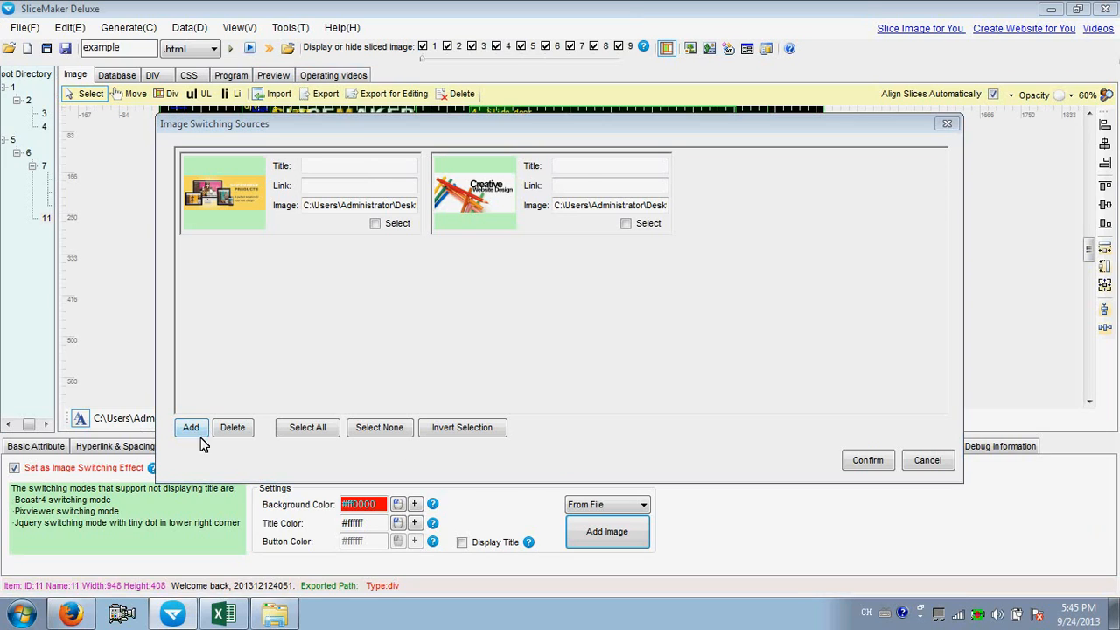
{"action": "left_click", "coordinate": [180, 200]}
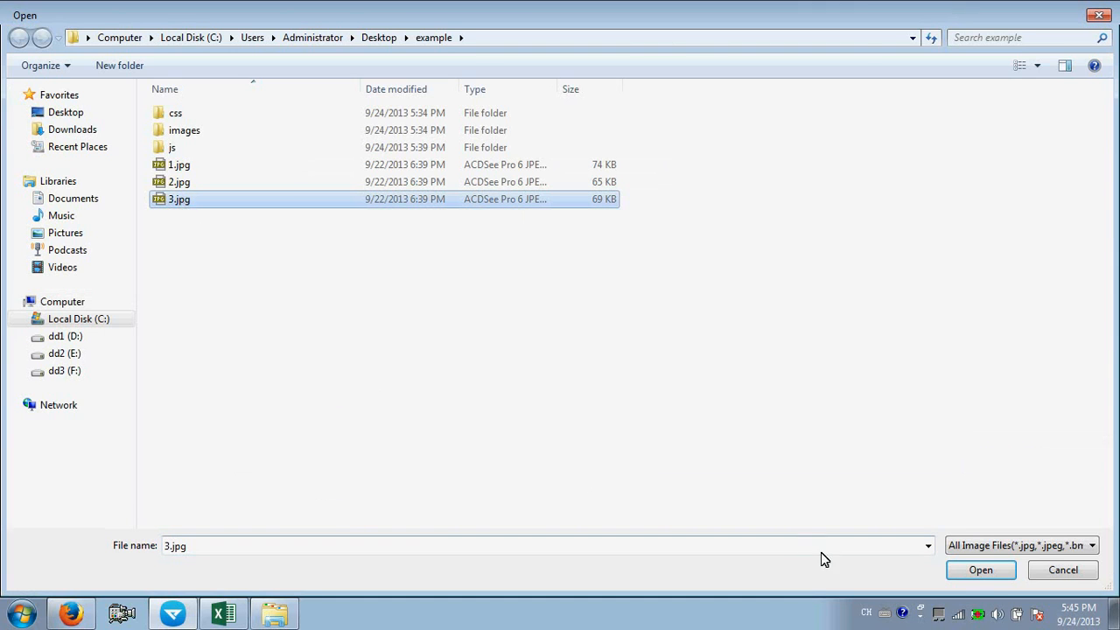
{"action": "left_click", "coordinate": [976, 572]}
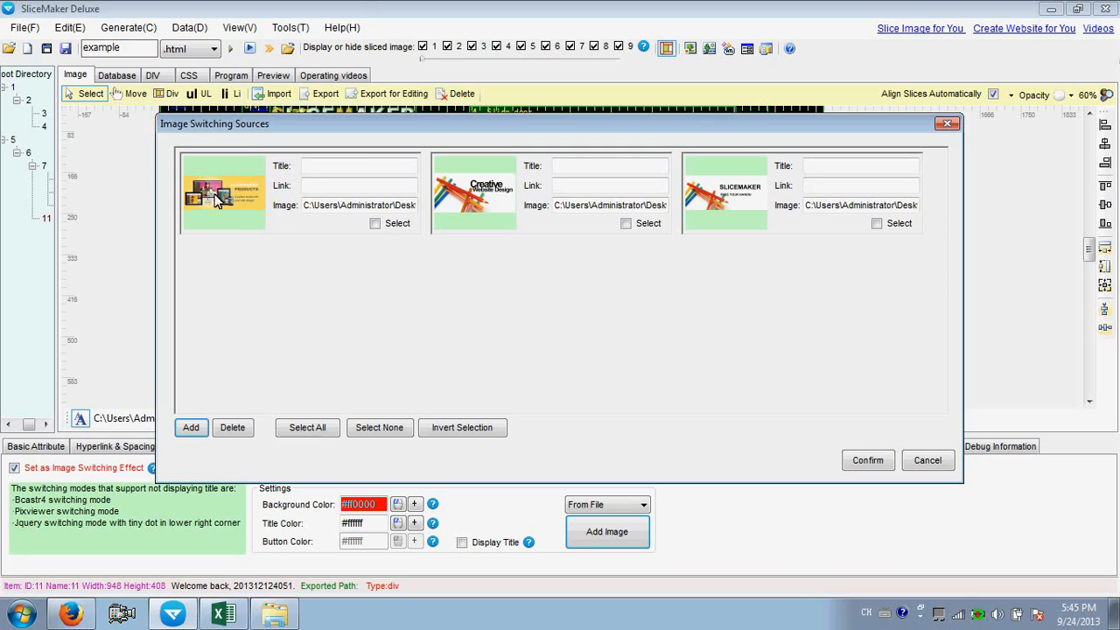
Step: Set the link of all three switching images to example.html and confirm the image sources
{"action": "left_click", "coordinate": [307, 186]}
{"action": "left_click", "coordinate": [322, 185]}
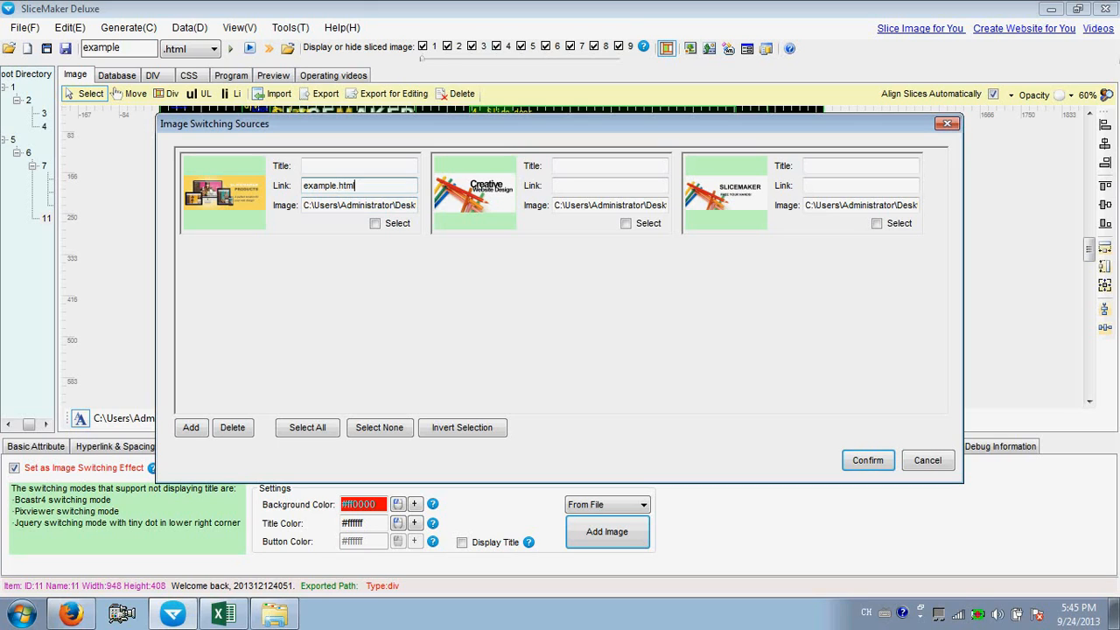
{"action": "type", "text": "example.html"}
{"action": "double_click", "coordinate": [380, 185]}
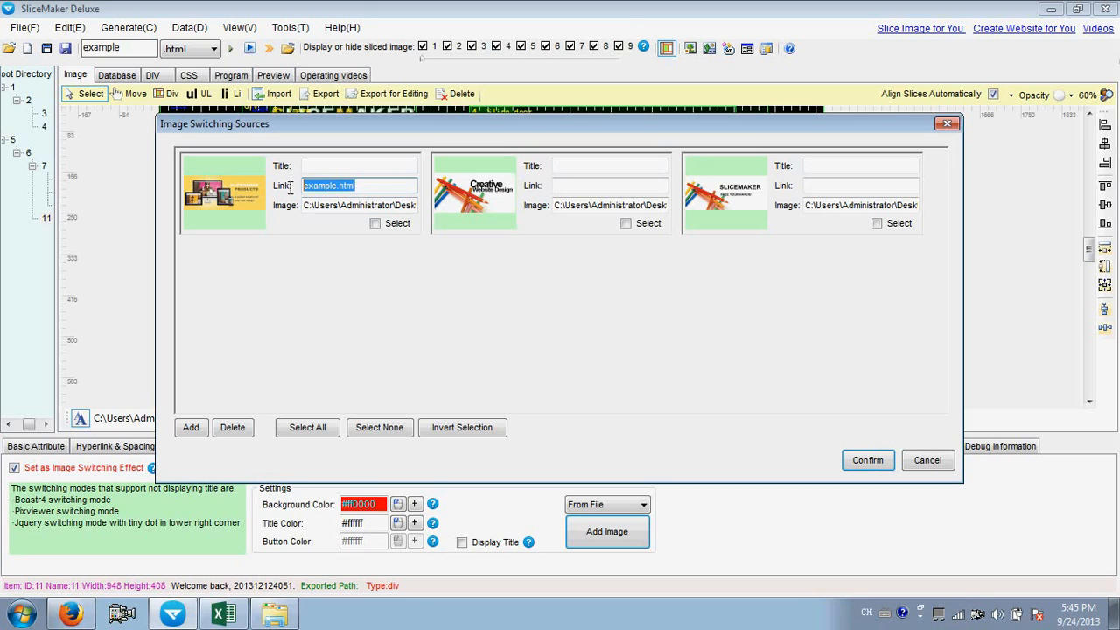
{"action": "left_click", "coordinate": [580, 189]}
{"action": "key", "text": "ctrl+v"}
{"action": "left_click", "coordinate": [819, 187]}
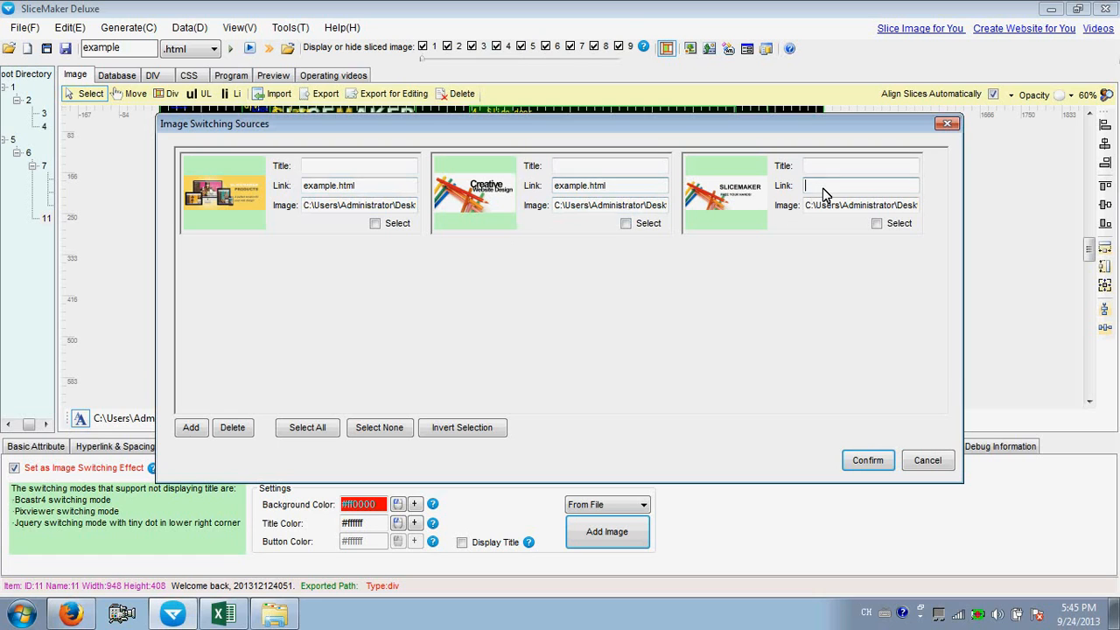
{"action": "key", "text": "ctrl+v"}
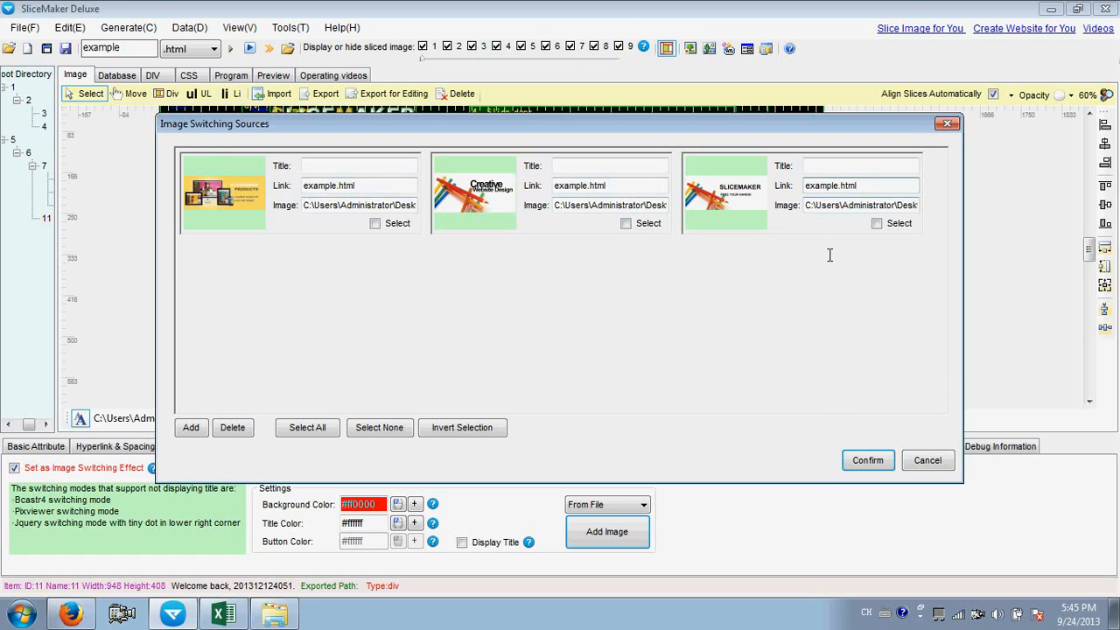
{"action": "left_click", "coordinate": [867, 460]}
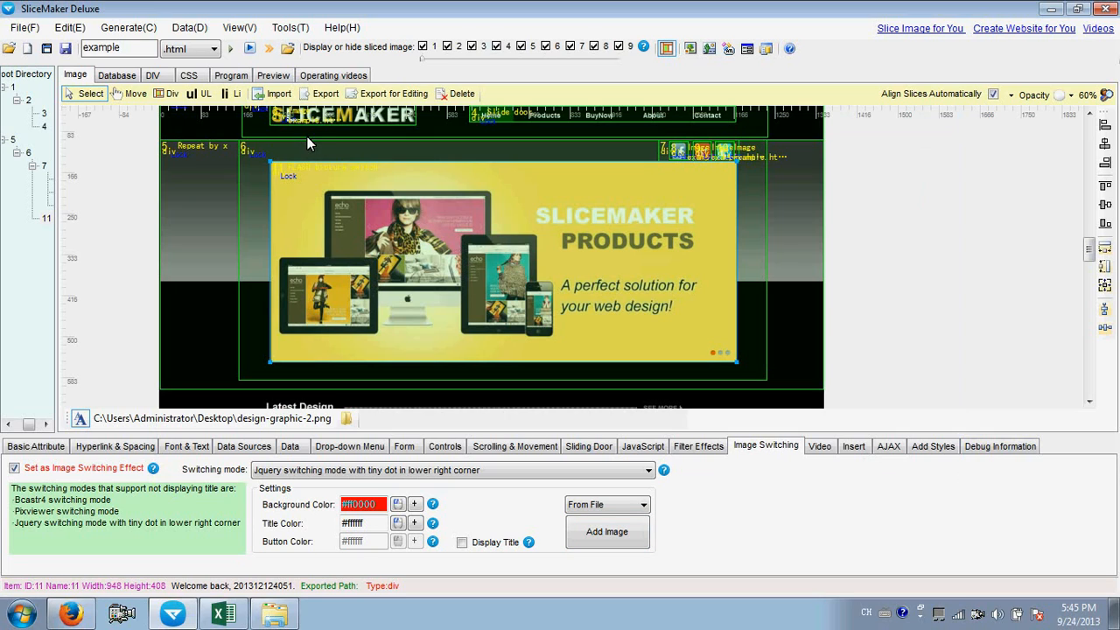
Step: Generate the page's DIV and CSS and export them, overwriting the existing example.html
{"action": "left_click", "coordinate": [232, 49]}
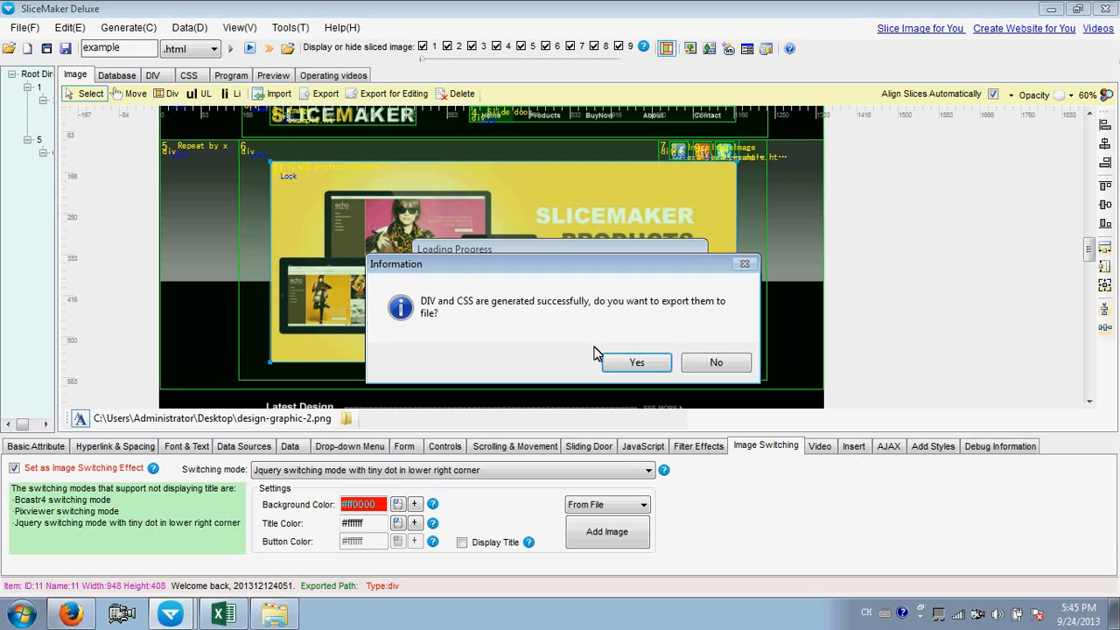
{"action": "left_click", "coordinate": [627, 360]}
{"action": "left_click", "coordinate": [693, 374]}
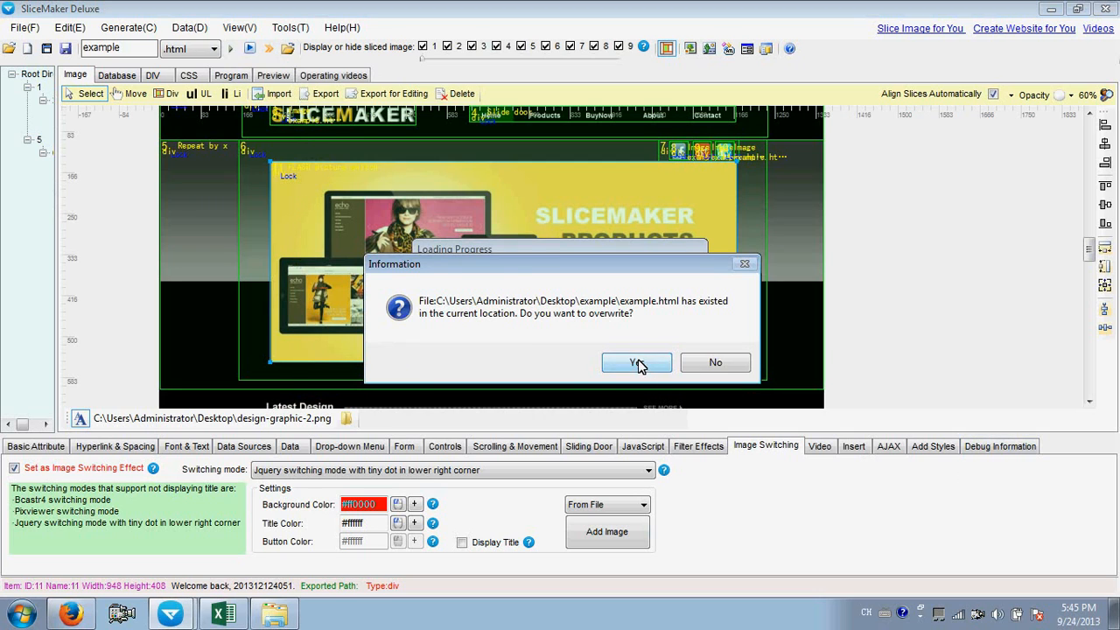
{"action": "left_click", "coordinate": [638, 362]}
{"action": "left_click", "coordinate": [645, 348]}
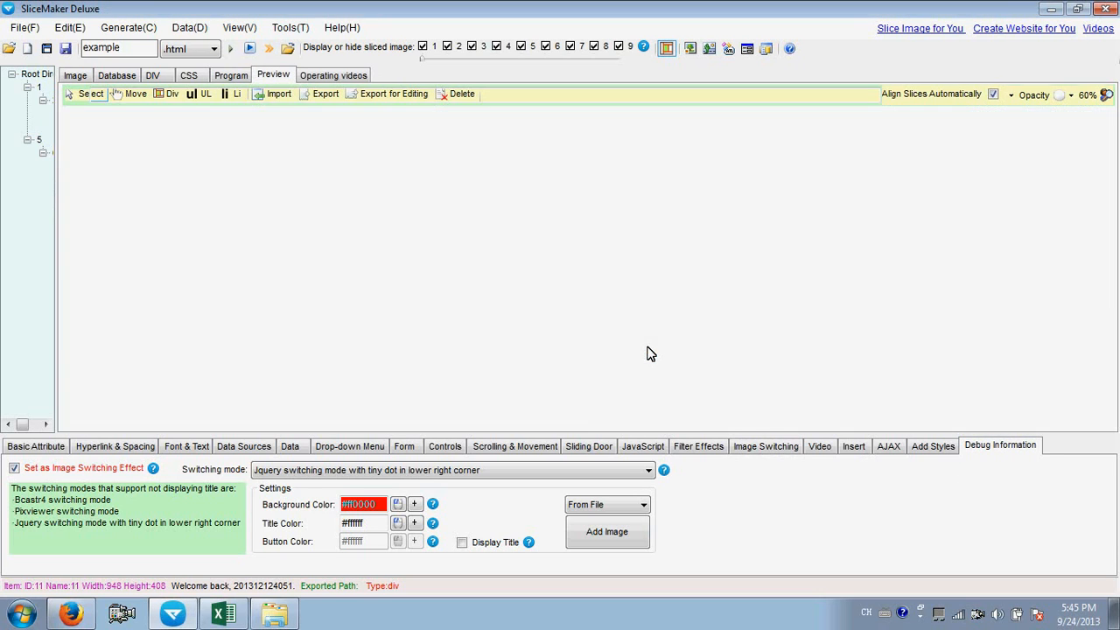
Step: Check in the preview that the banner's second and third dots switch the images
{"action": "scroll", "coordinate": [1099, 166], "scroll_direction": "down", "scroll_amount": 3}
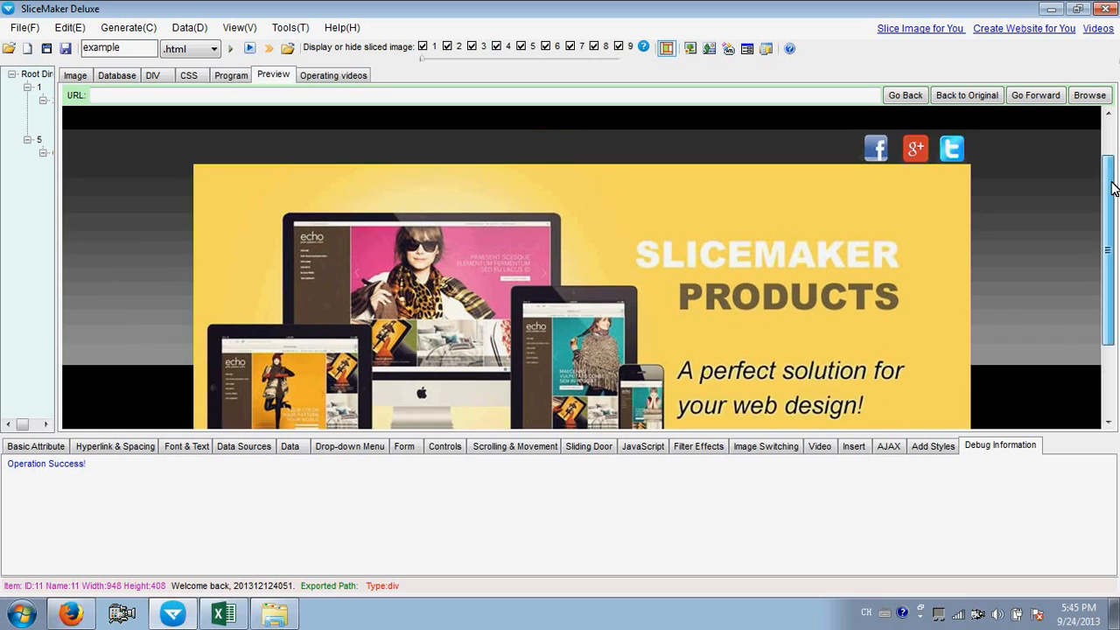
{"action": "left_click", "coordinate": [943, 369]}
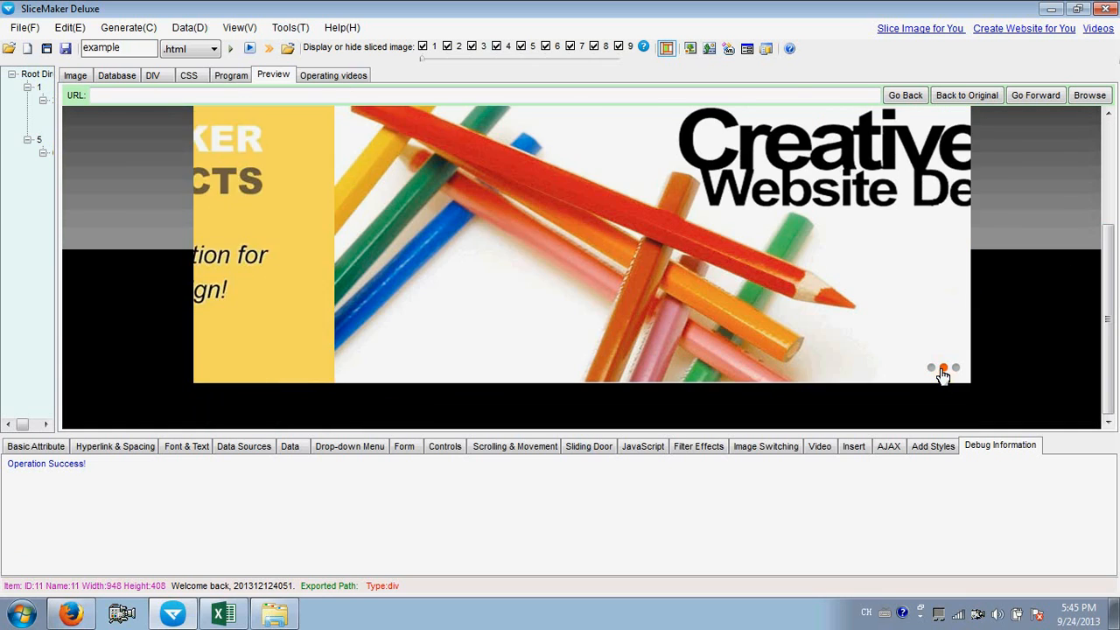
{"action": "left_click", "coordinate": [956, 369]}
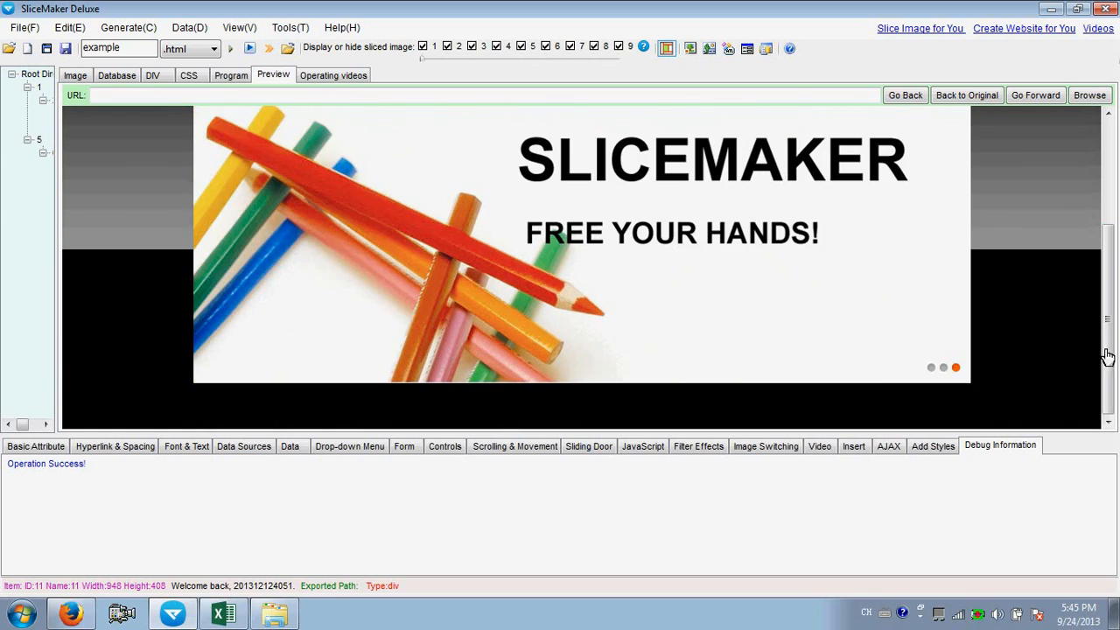
{"action": "left_click_drag", "start_coordinate": [1108, 357], "coordinate": [1116, 290]}
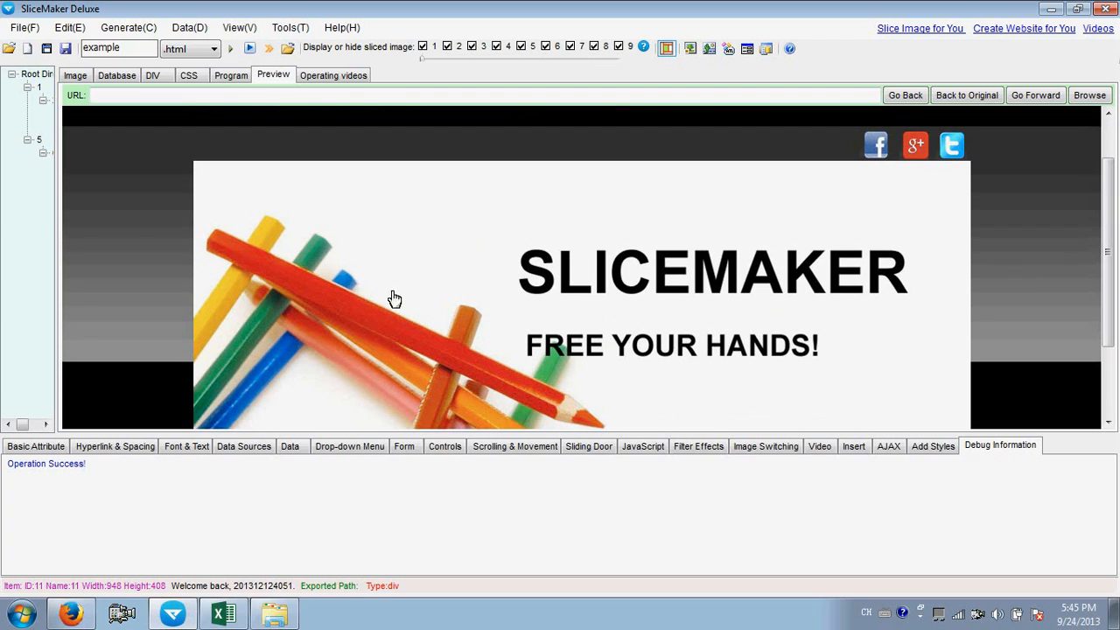
Step: Switch to Firefox, reload example.html and test the banner's dots and image link
{"action": "left_click", "coordinate": [70, 614]}
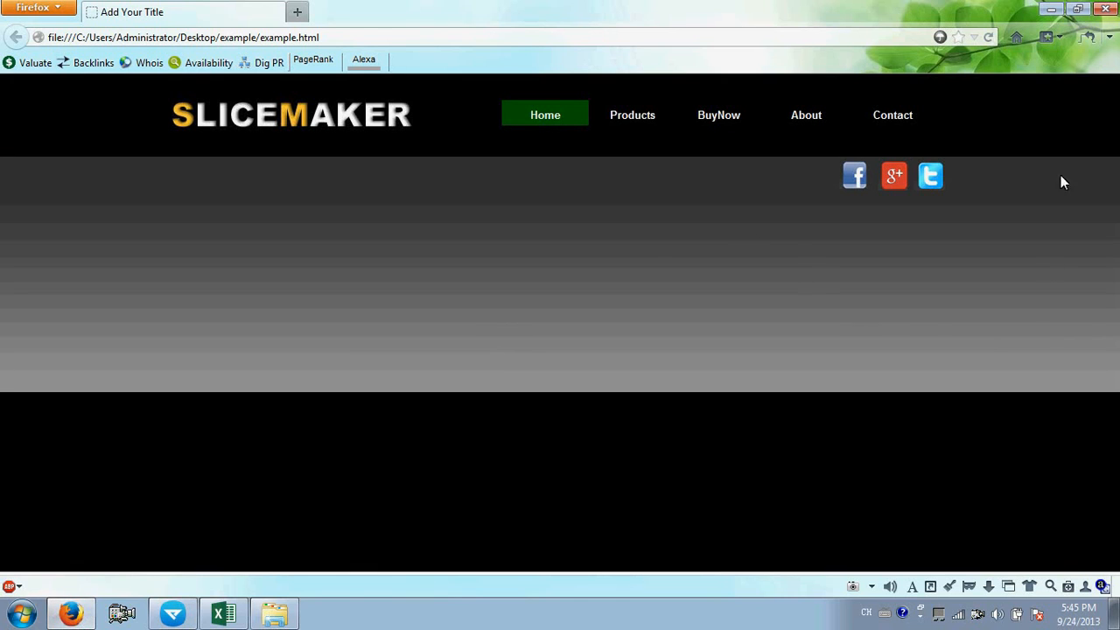
{"action": "left_click", "coordinate": [989, 39]}
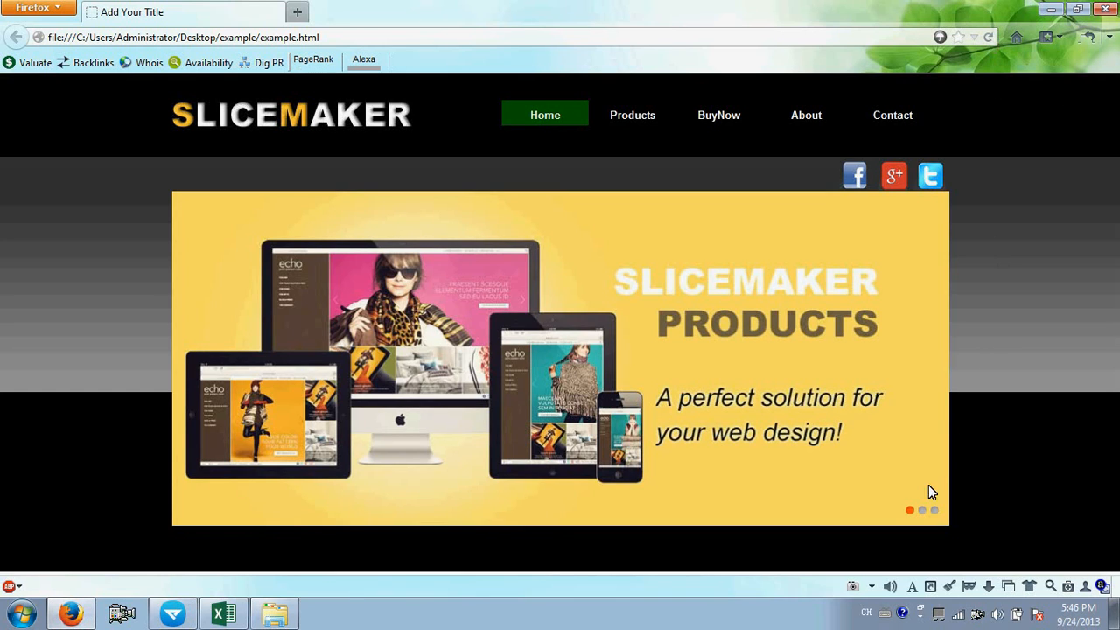
{"action": "left_click", "coordinate": [923, 510]}
{"action": "left_click", "coordinate": [936, 512]}
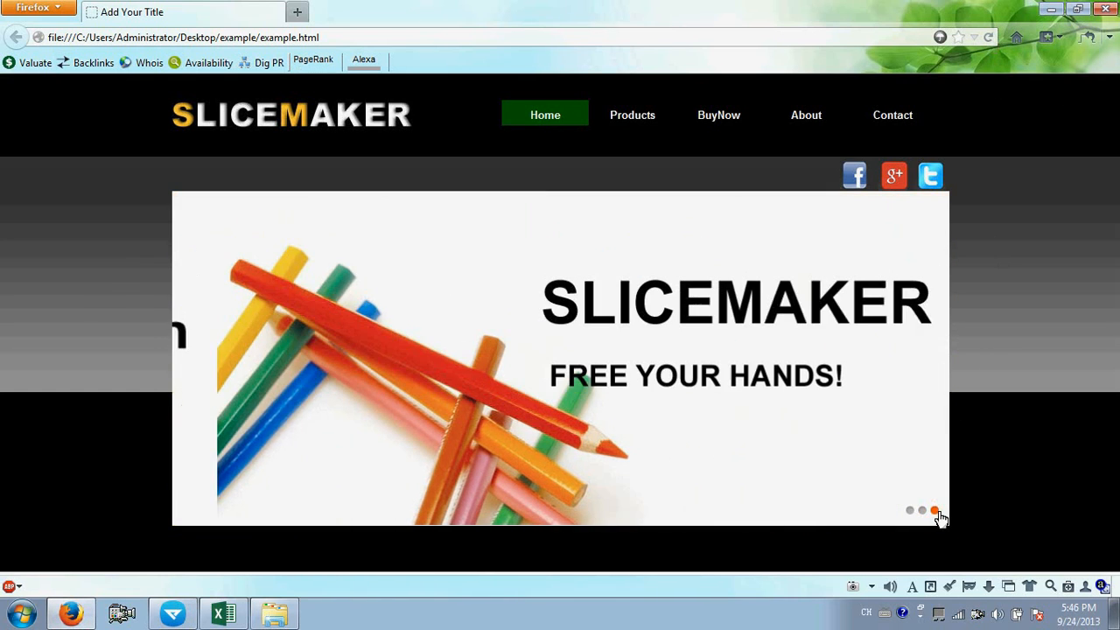
{"action": "left_click", "coordinate": [924, 511]}
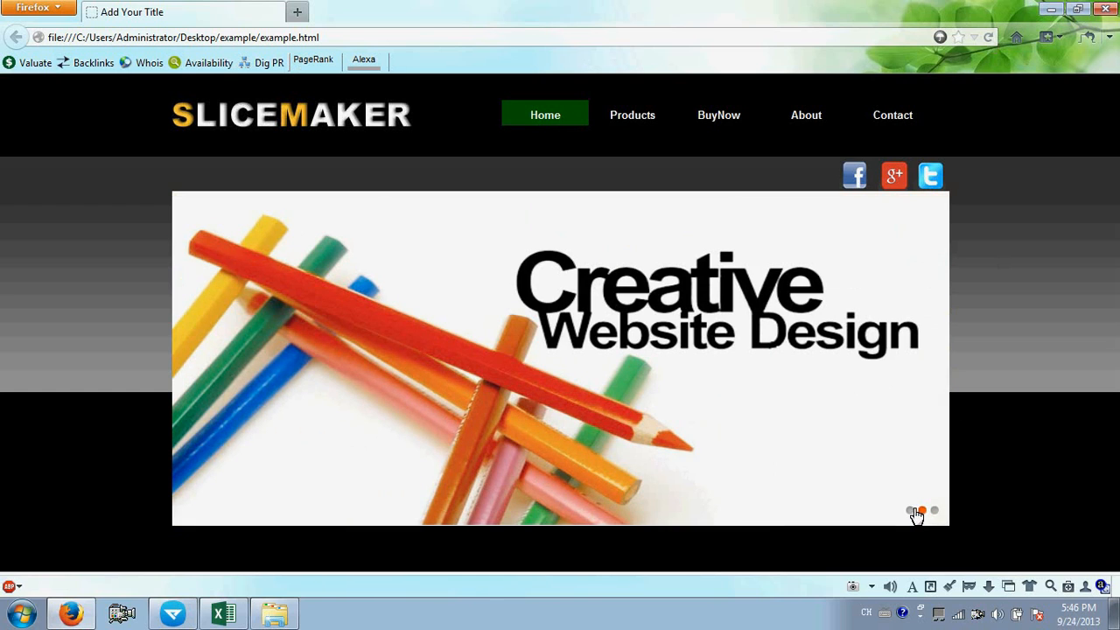
{"action": "left_click", "coordinate": [911, 511]}
{"action": "left_click", "coordinate": [923, 511]}
{"action": "left_click", "coordinate": [935, 512]}
{"action": "left_click", "coordinate": [593, 352]}
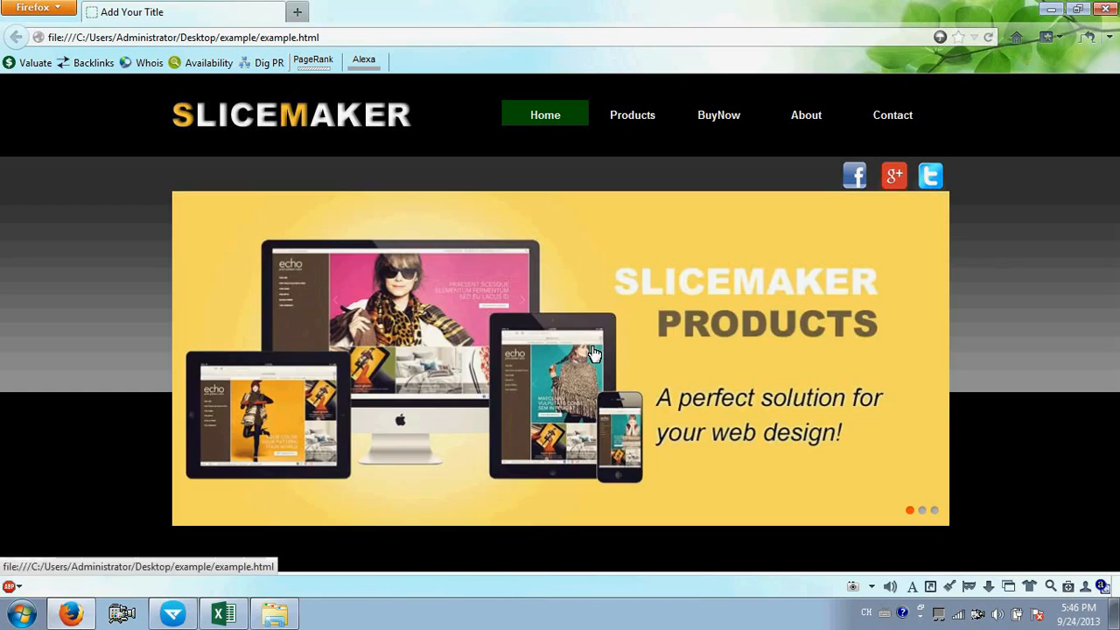
{"action": "left_click", "coordinate": [595, 353]}
{"action": "left_click", "coordinate": [595, 354]}
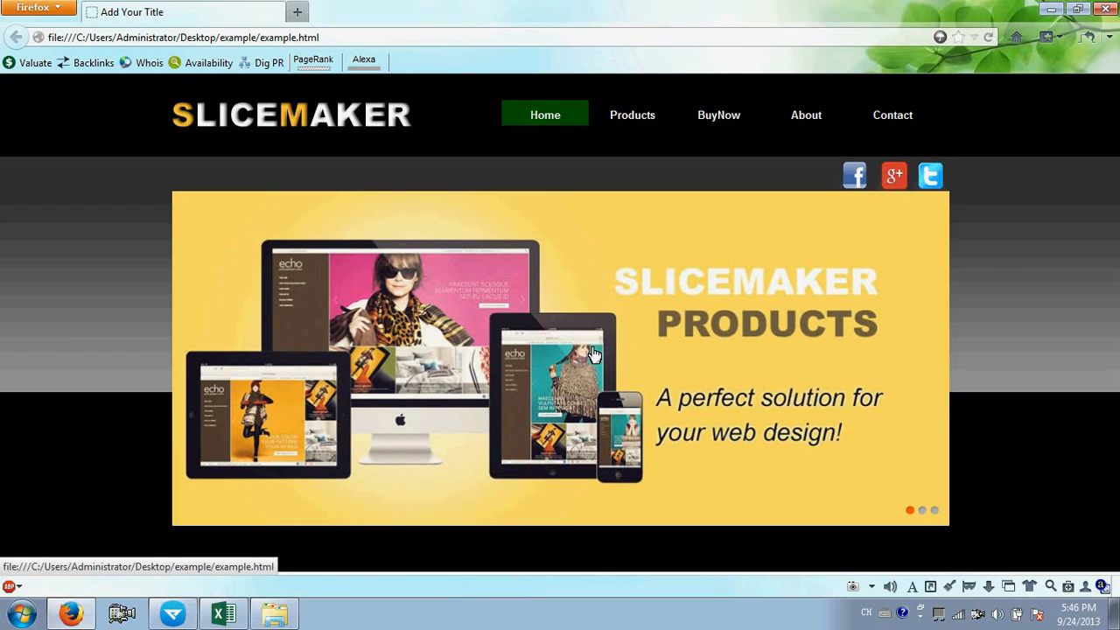
Step: Switch to SliceMaker Deluxe and slice a full-width DIV about 1348 by 484 px over the design's lower content
{"action": "left_click", "coordinate": [172, 619]}
{"action": "left_click", "coordinate": [75, 75]}
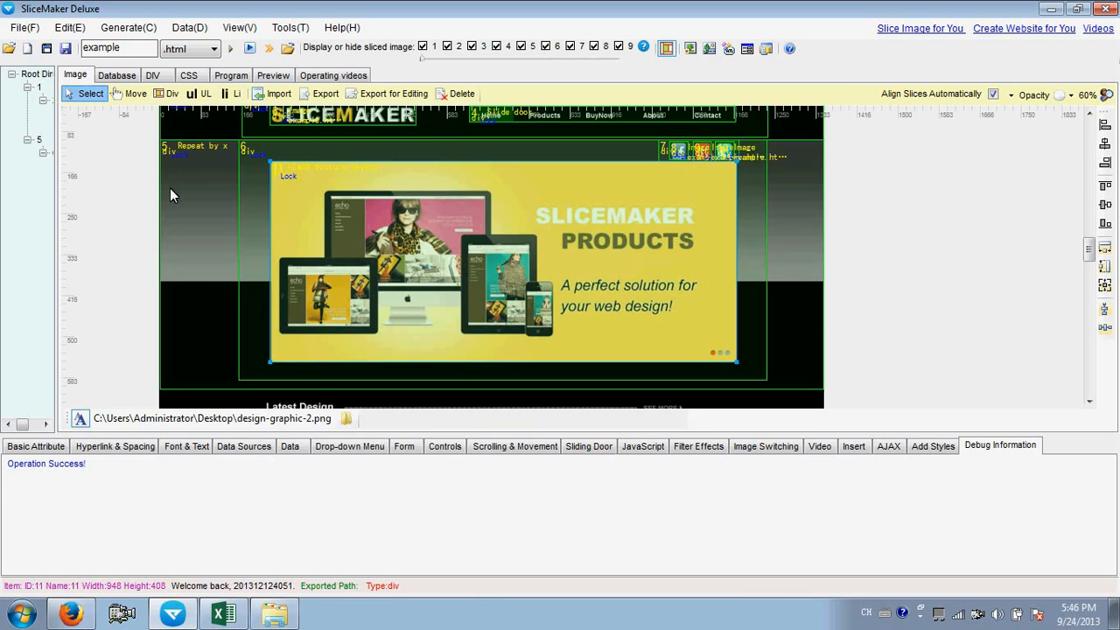
{"action": "left_click_drag", "start_coordinate": [1089, 249], "coordinate": [1105, 332]}
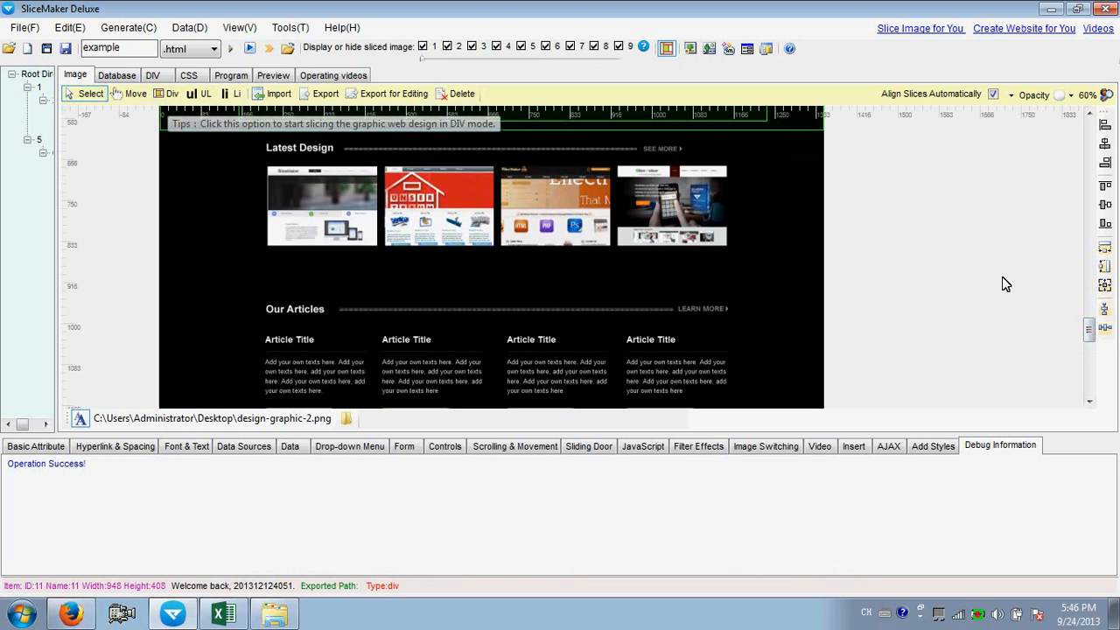
{"action": "left_click_drag", "start_coordinate": [1091, 329], "coordinate": [1094, 348]}
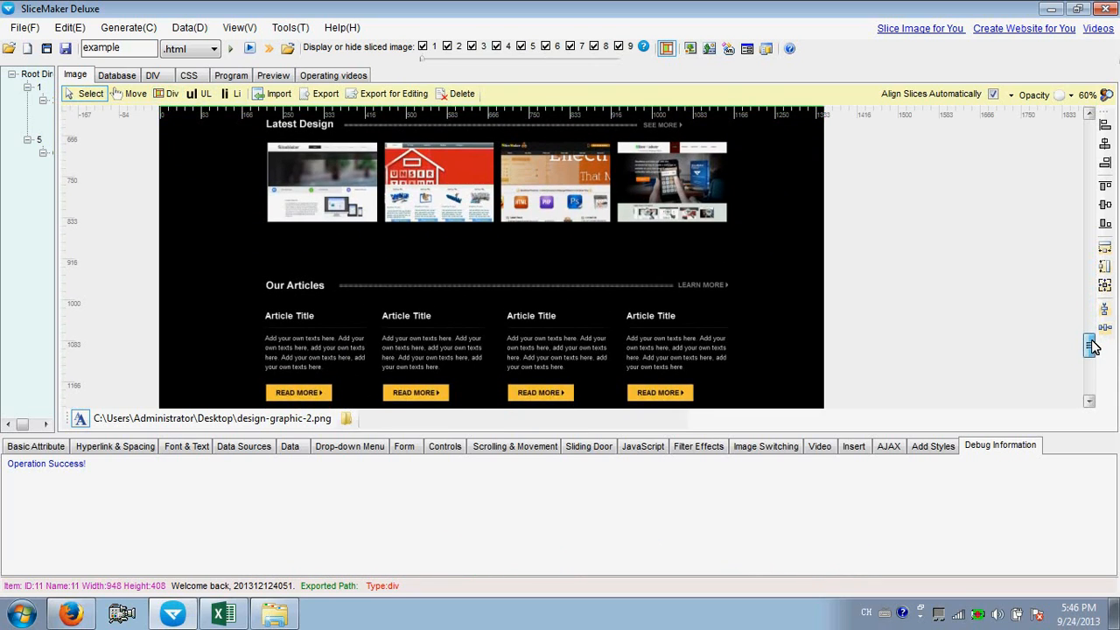
{"action": "left_click", "coordinate": [1085, 95]}
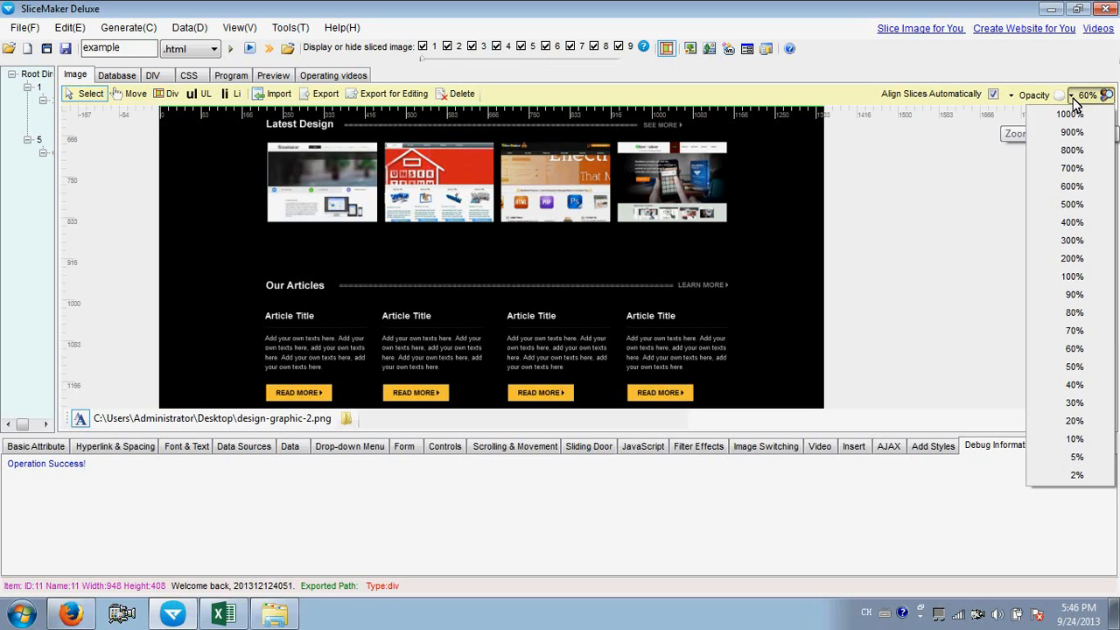
{"action": "left_click", "coordinate": [1076, 369]}
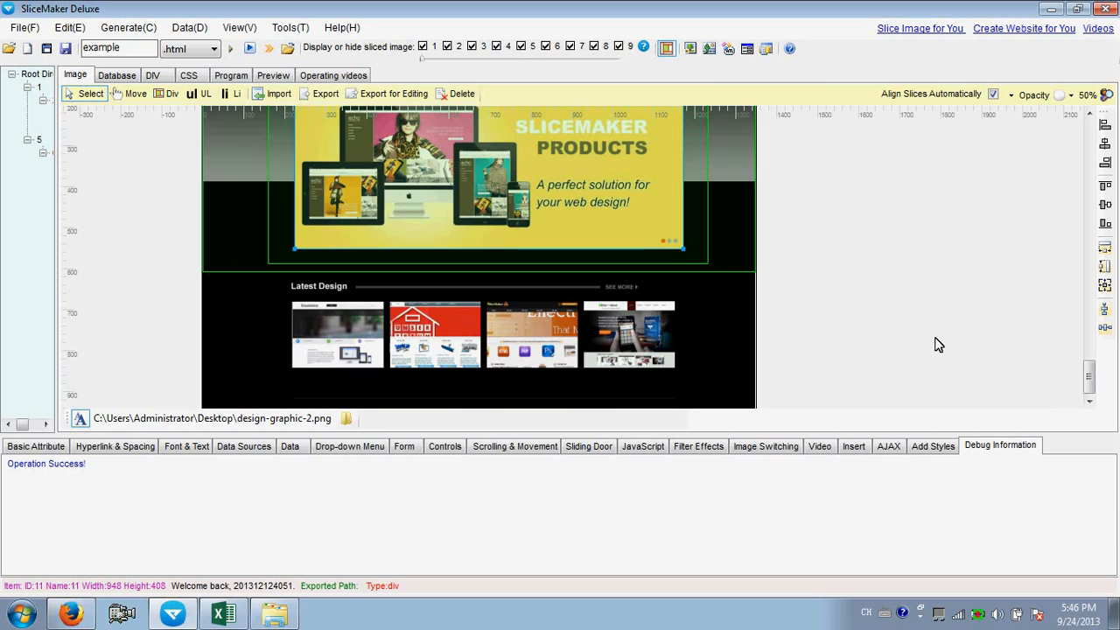
{"action": "left_click", "coordinate": [135, 94]}
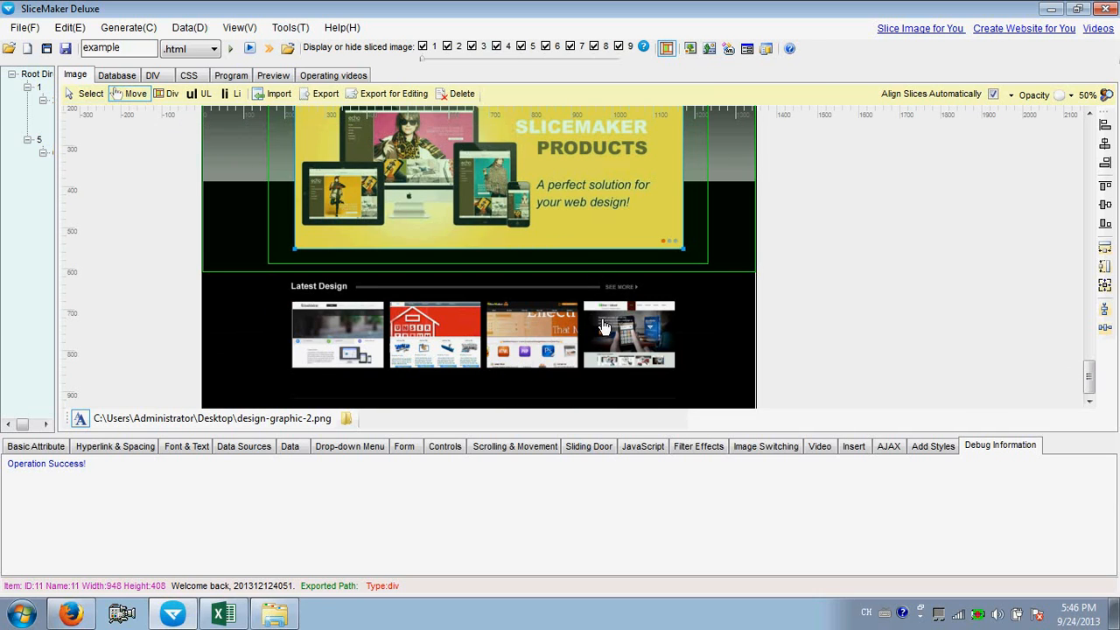
{"action": "left_click_drag", "start_coordinate": [604, 325], "coordinate": [612, 183]}
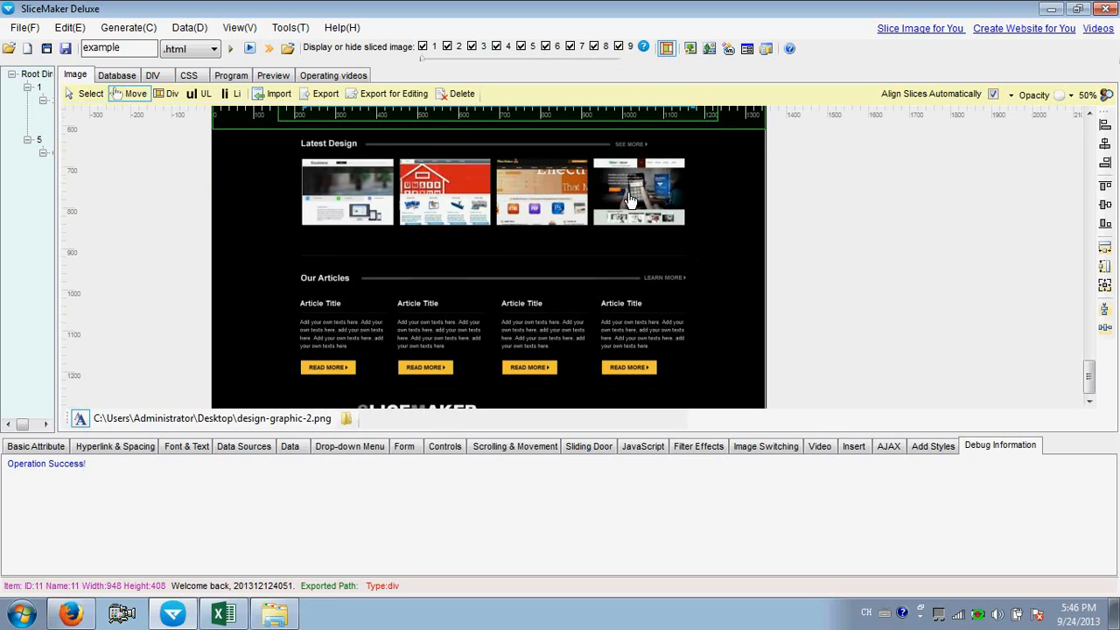
{"action": "left_click", "coordinate": [173, 97]}
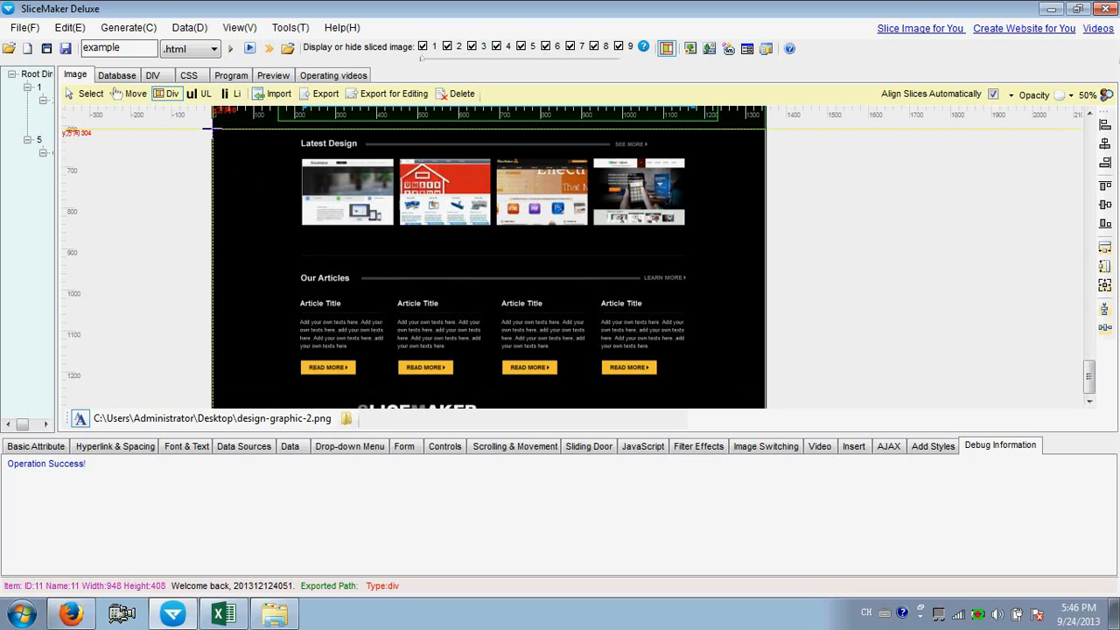
{"action": "scroll", "coordinate": [212, 129], "scroll_direction": "down", "scroll_amount": 1}
{"action": "left_click_drag", "start_coordinate": [213, 178], "coordinate": [790, 376]}
{"action": "left_click", "coordinate": [87, 94]}
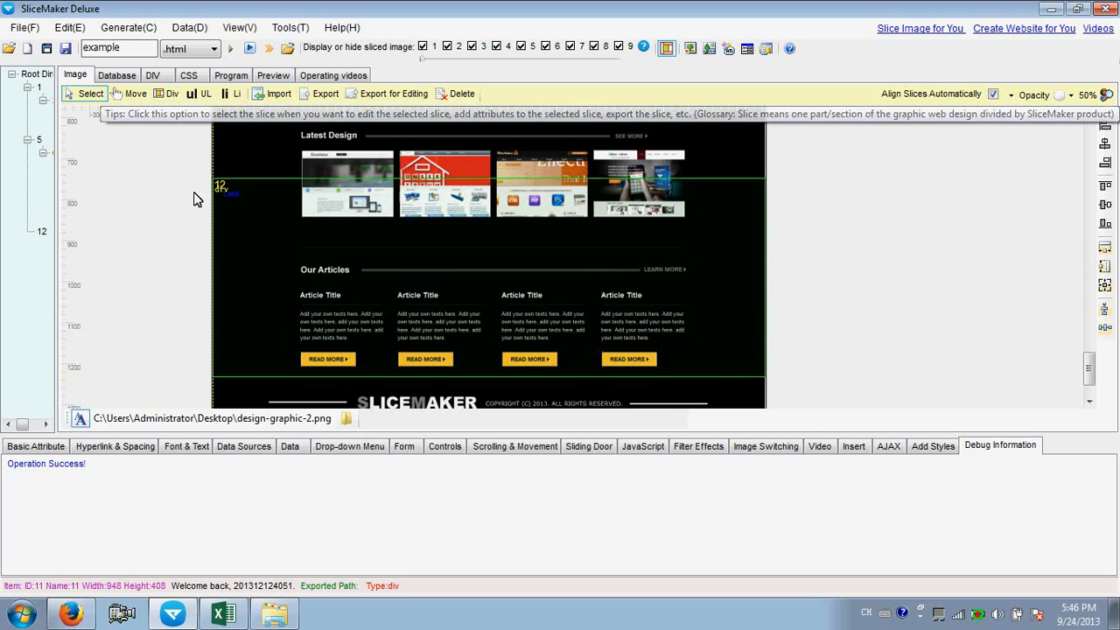
Step: Extend the new slice's upper edge to the bottom of the banner section, for a height of about 624 px
{"action": "left_click", "coordinate": [231, 207]}
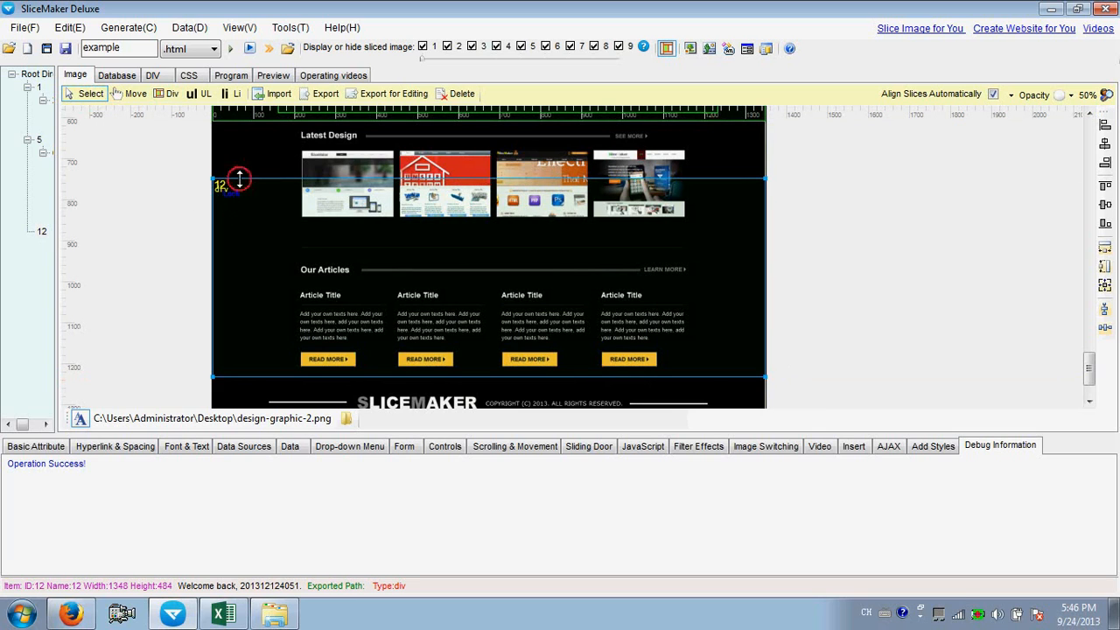
{"action": "left_click_drag", "start_coordinate": [241, 179], "coordinate": [244, 318]}
{"action": "scroll", "coordinate": [242, 118], "scroll_direction": "up", "scroll_amount": 4}
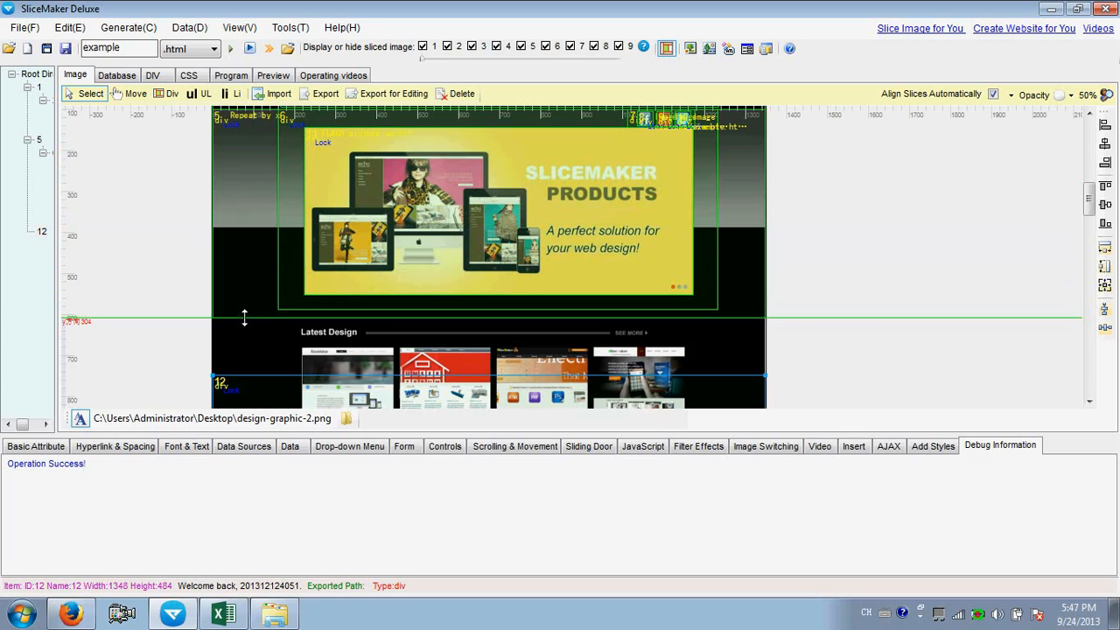
{"action": "left_click", "coordinate": [244, 318]}
{"action": "scroll", "coordinate": [254, 346], "scroll_direction": "down", "scroll_amount": 3}
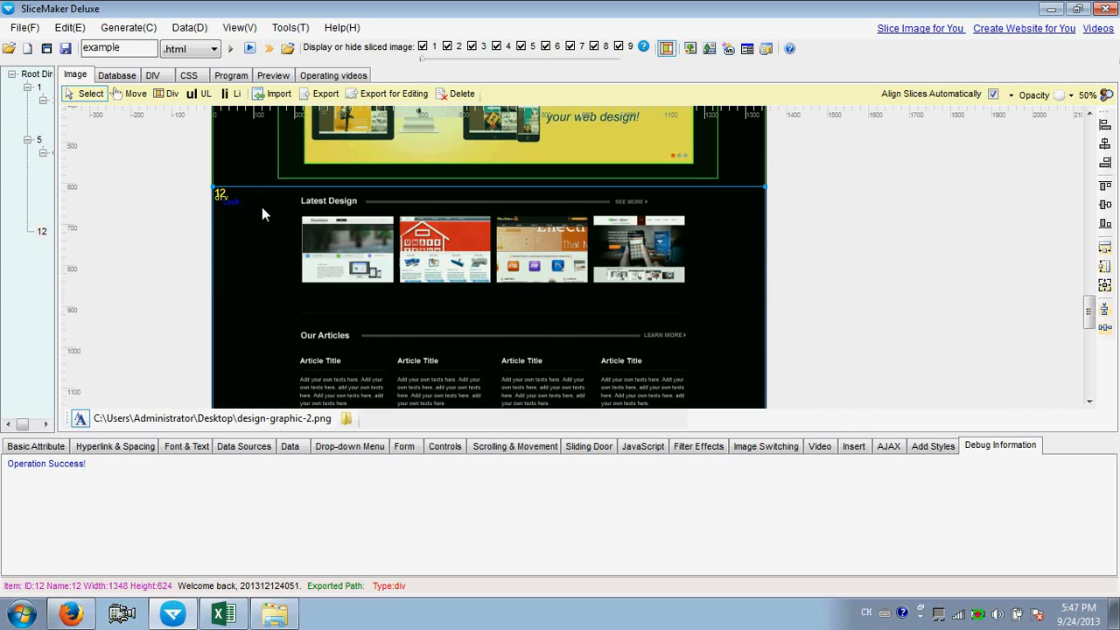
Step: Give the lower content slice a horizontally repeating background (repeat-x) and a width of 100%
{"action": "left_click", "coordinate": [36, 446]}
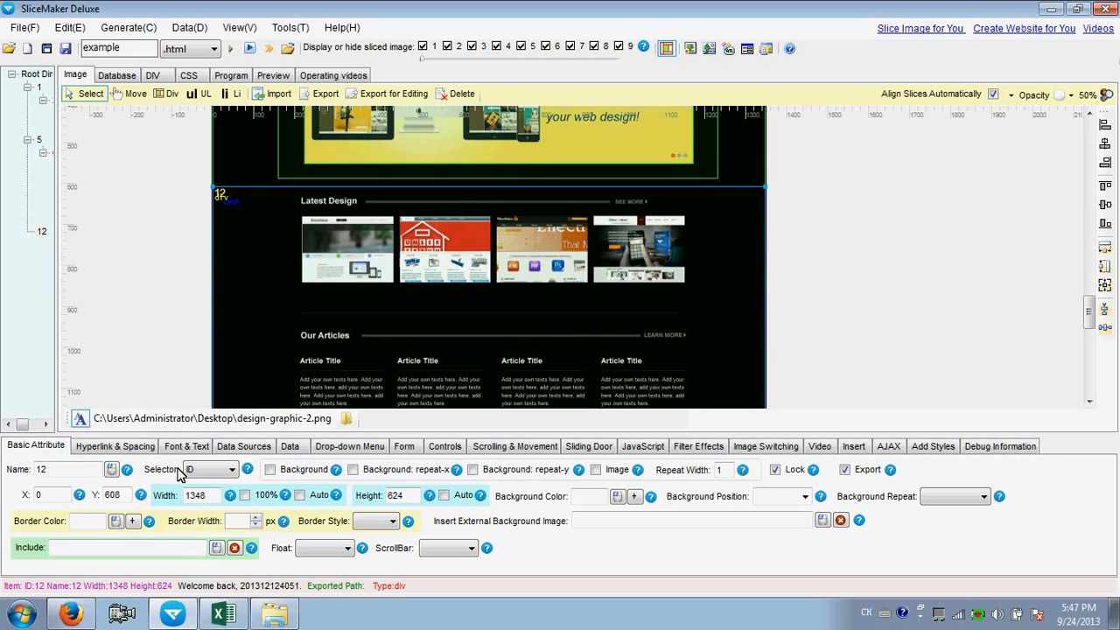
{"action": "left_click", "coordinate": [353, 471]}
{"action": "left_click", "coordinate": [244, 496]}
{"action": "mouse_move", "coordinate": [1092, 316]}
{"action": "left_mouse_down"}
{"action": "mouse_move", "coordinate": [1090, 385]}
{"action": "mouse_move", "coordinate": [1093, 326]}
{"action": "left_mouse_up"}
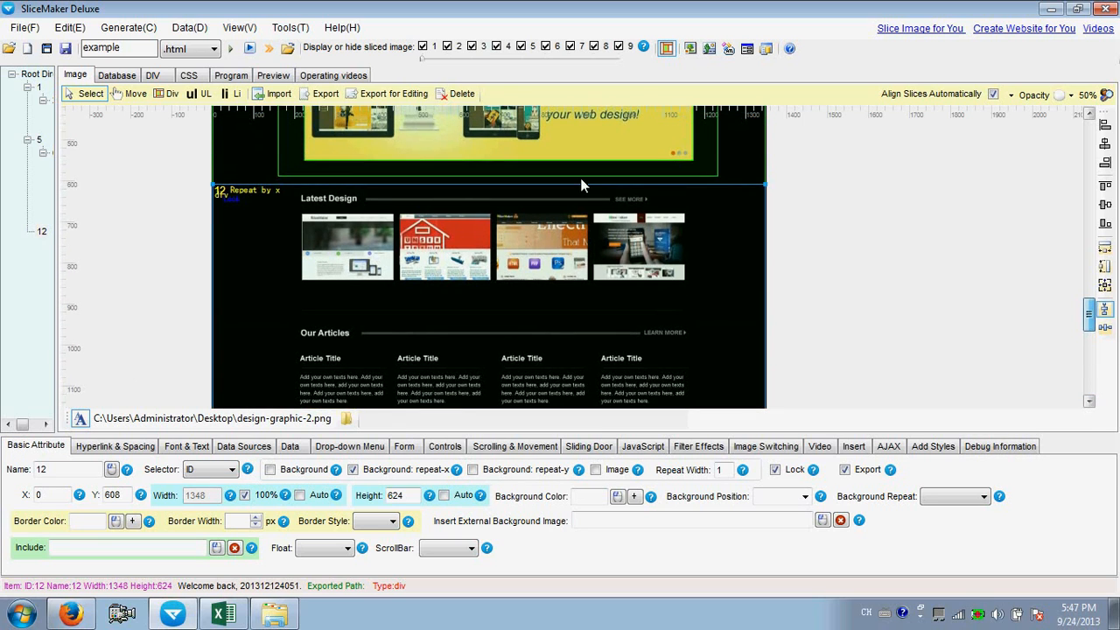
Step: Generate the page with the new section and export images, CSS, HTML and JavaScript to the Desktop\example folder
{"action": "left_click", "coordinate": [234, 49]}
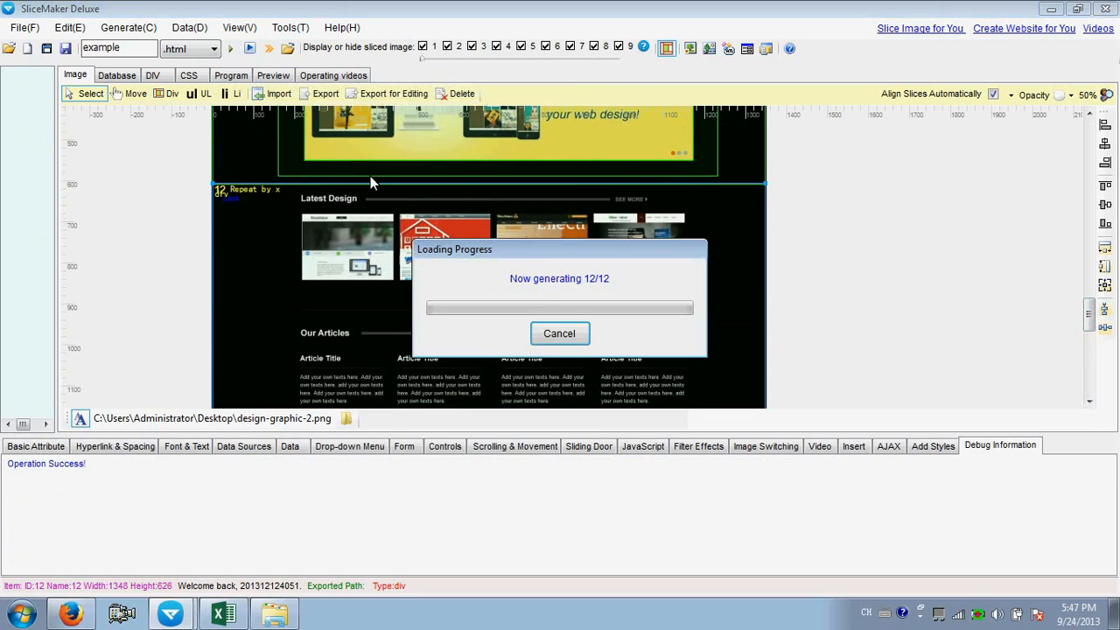
{"action": "left_click", "coordinate": [621, 362]}
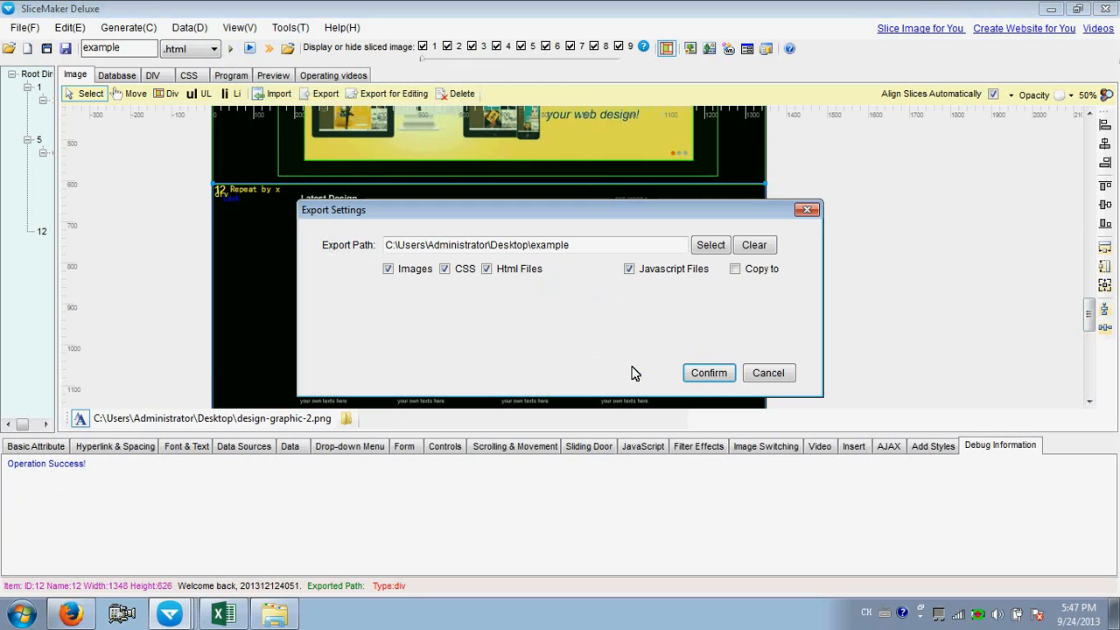
{"action": "left_click", "coordinate": [705, 374]}
{"action": "left_click", "coordinate": [641, 362]}
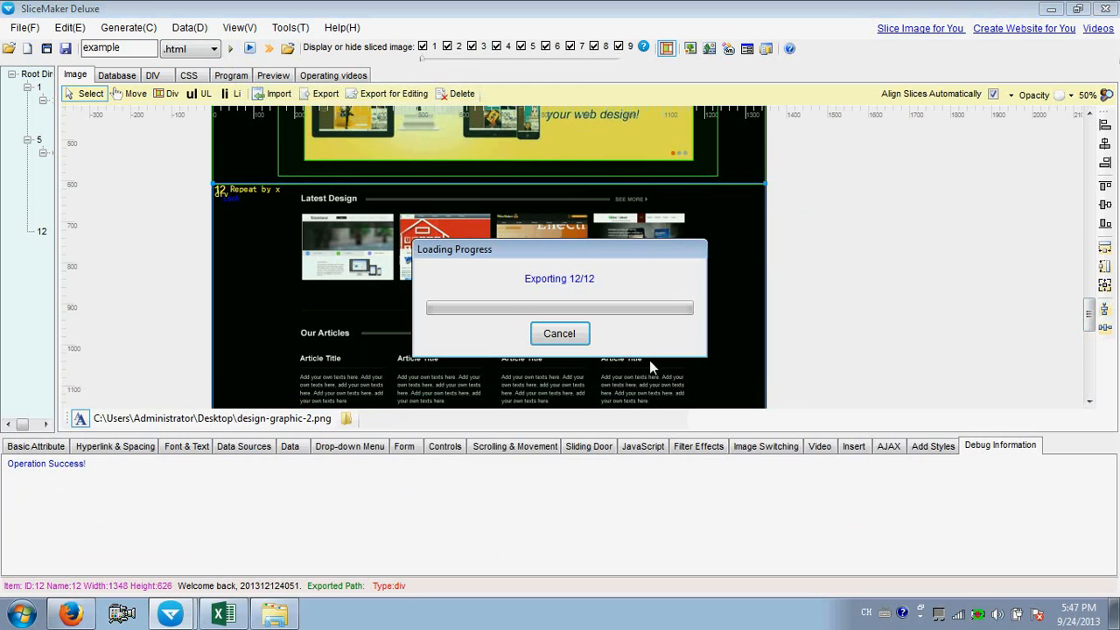
{"action": "left_click", "coordinate": [648, 348]}
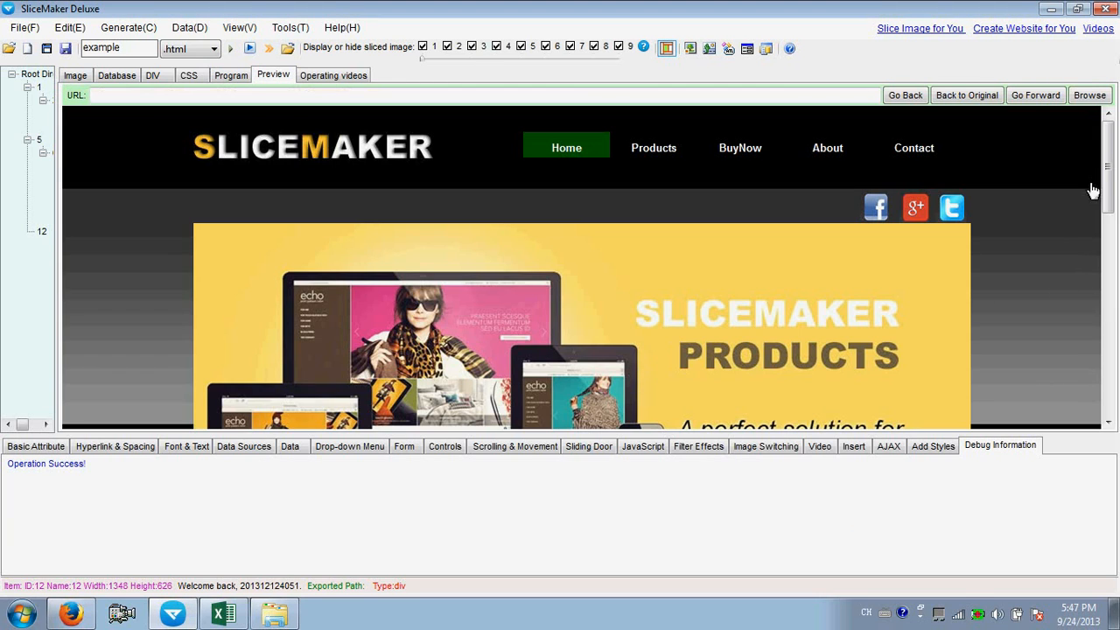
Step: Check the lower section in the preview and in Firefox after reloading example.html
{"action": "left_click_drag", "start_coordinate": [1108, 170], "coordinate": [1110, 350]}
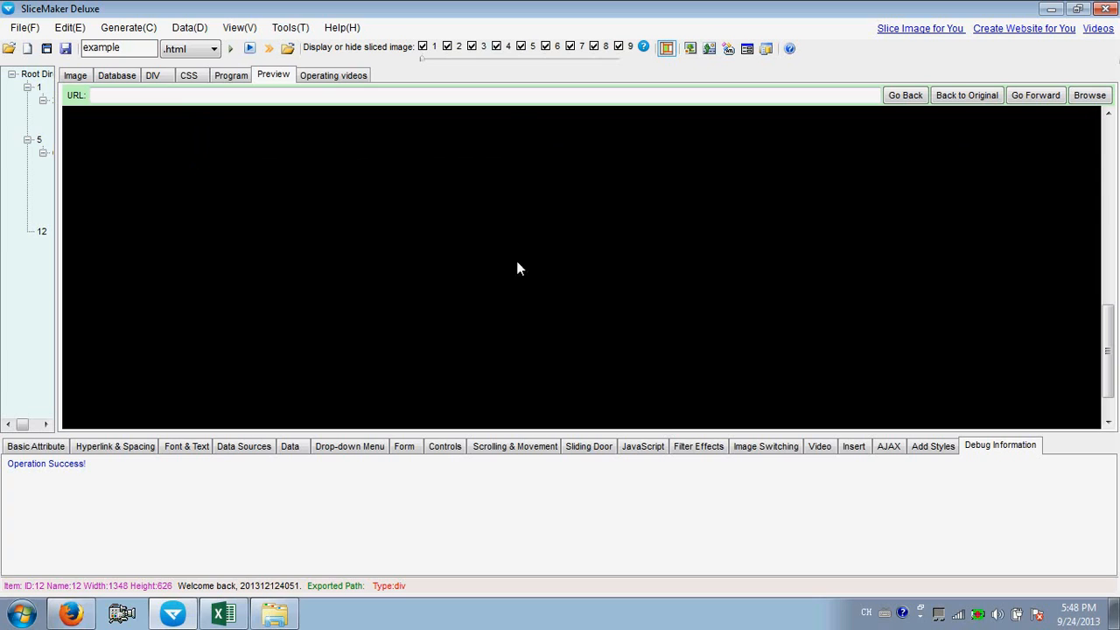
{"action": "left_click", "coordinate": [70, 612]}
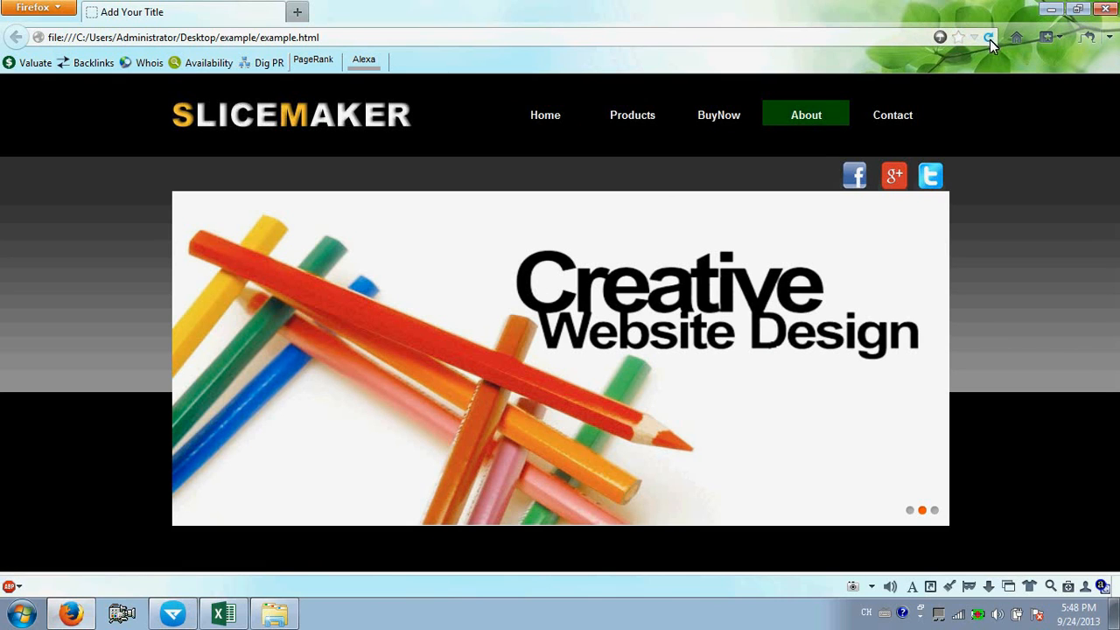
{"action": "left_click", "coordinate": [989, 38]}
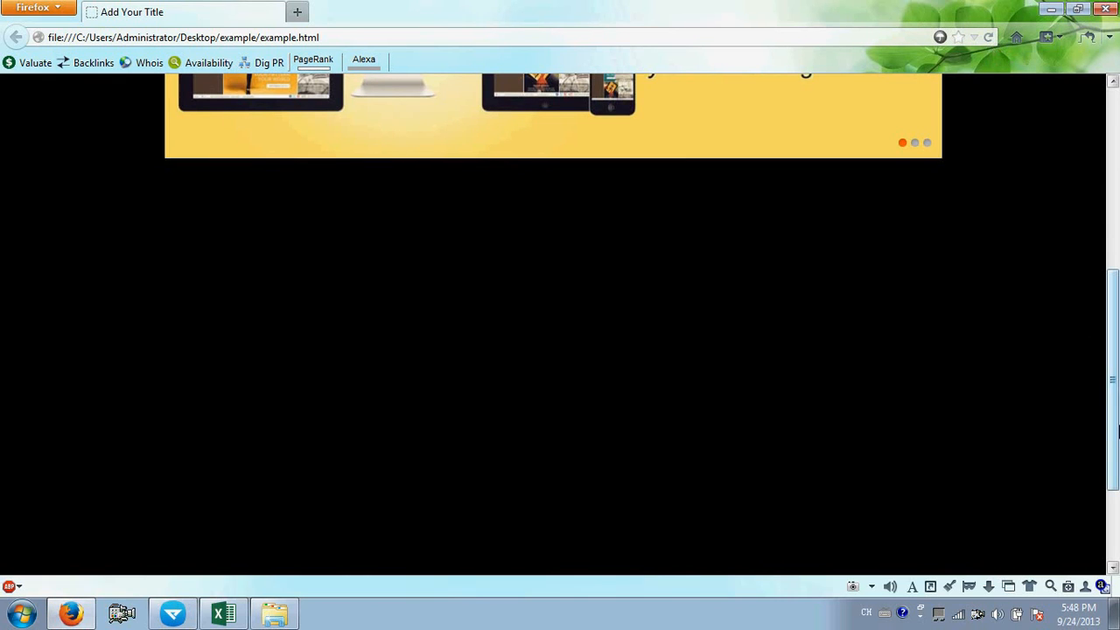
{"action": "left_click_drag", "start_coordinate": [1115, 382], "coordinate": [1113, 231]}
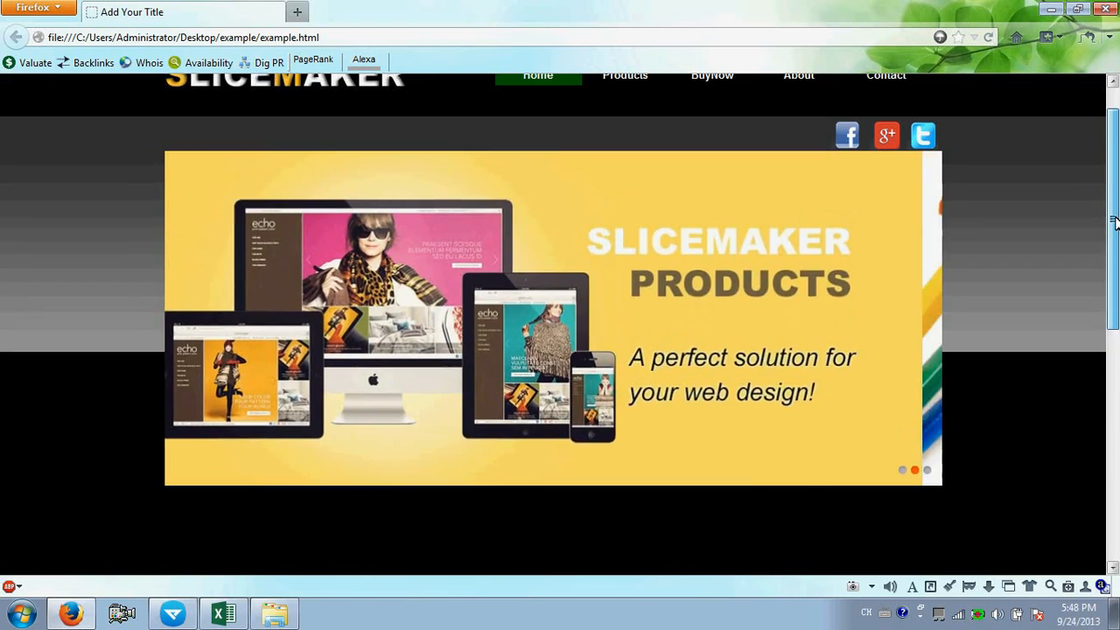
Step: Switch back to SliceMaker Deluxe and slice a container DIV around the Latest Design heading row, including SEE MORE
{"action": "left_click", "coordinate": [123, 614]}
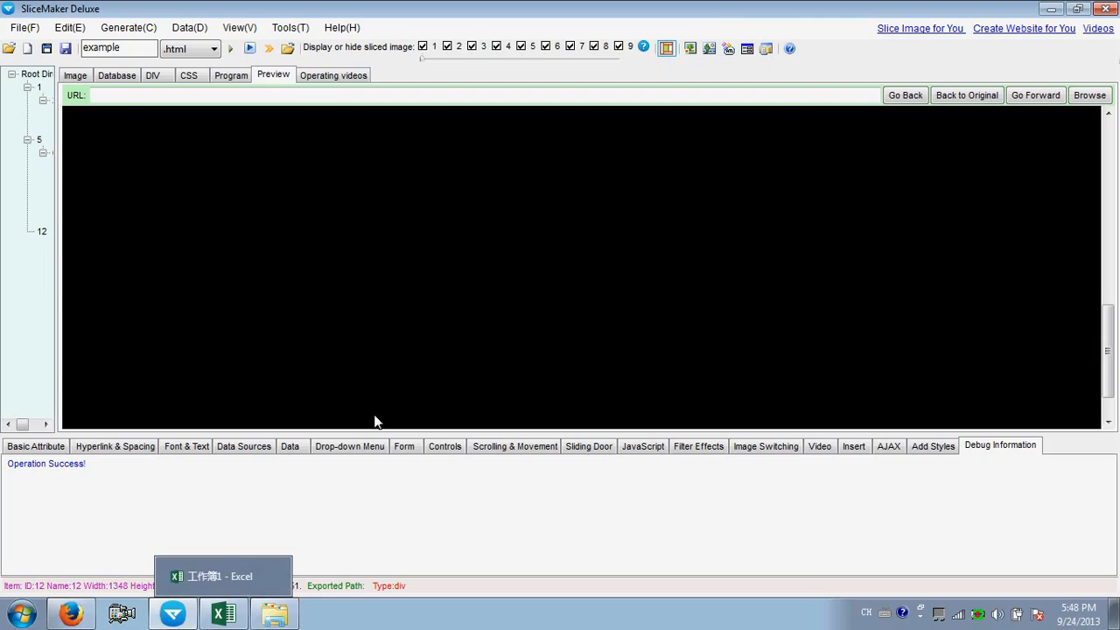
{"action": "left_click", "coordinate": [76, 77]}
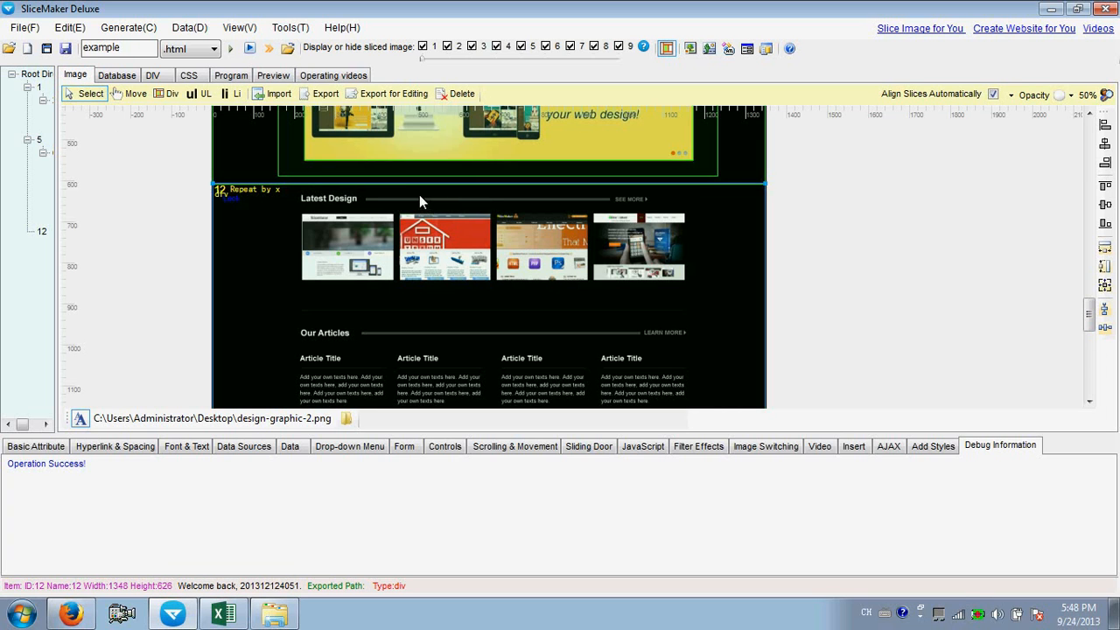
{"action": "left_click", "coordinate": [167, 93]}
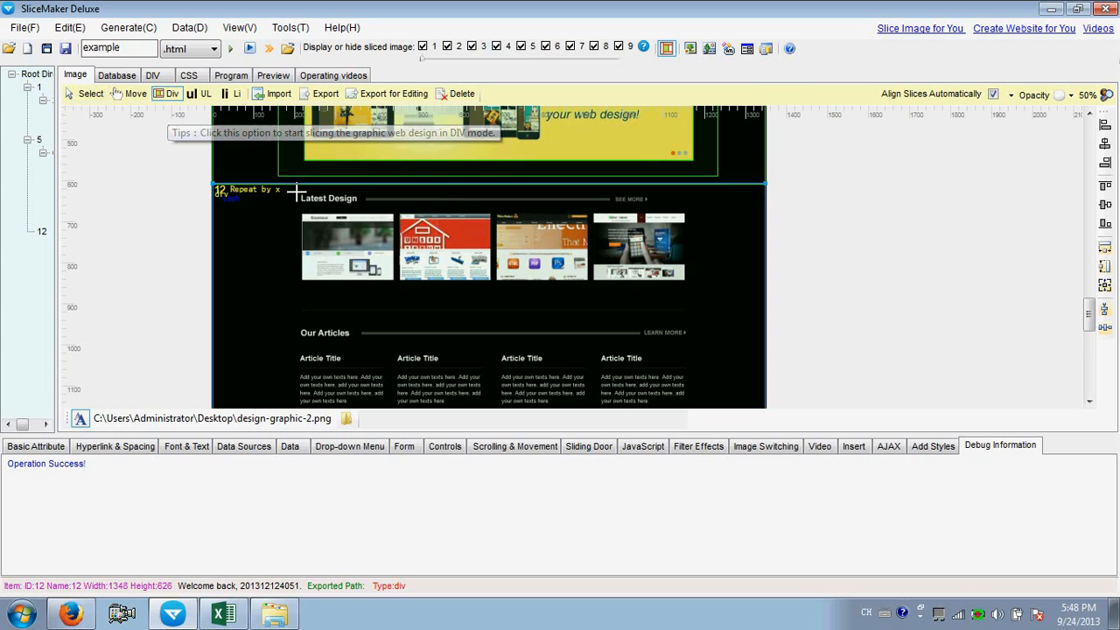
{"action": "left_click_drag", "start_coordinate": [299, 192], "coordinate": [663, 208]}
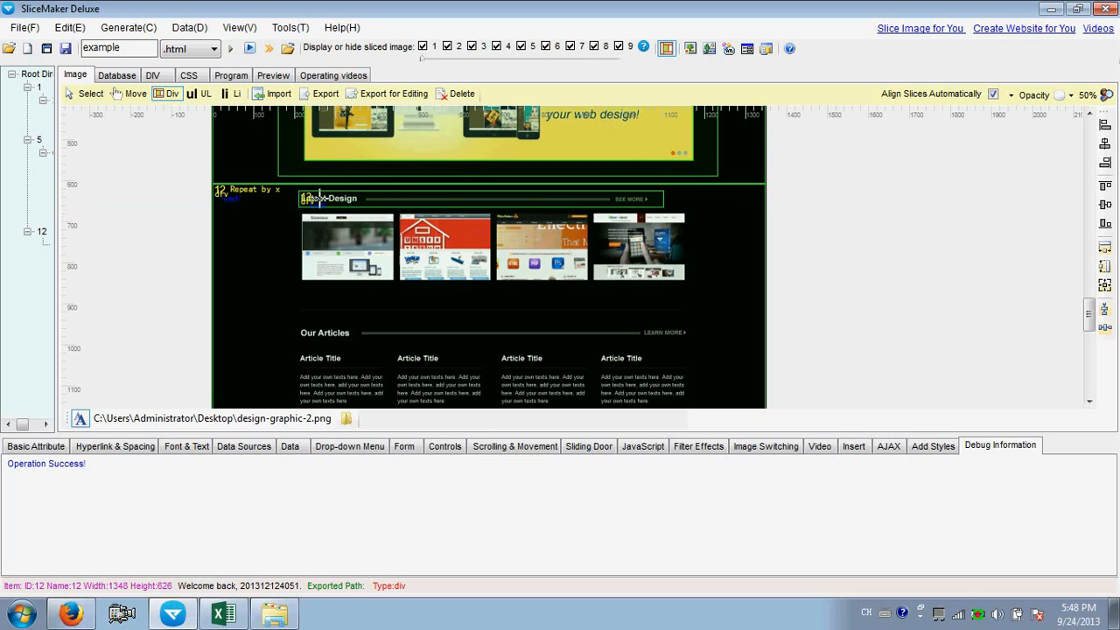
{"action": "left_click", "coordinate": [88, 93]}
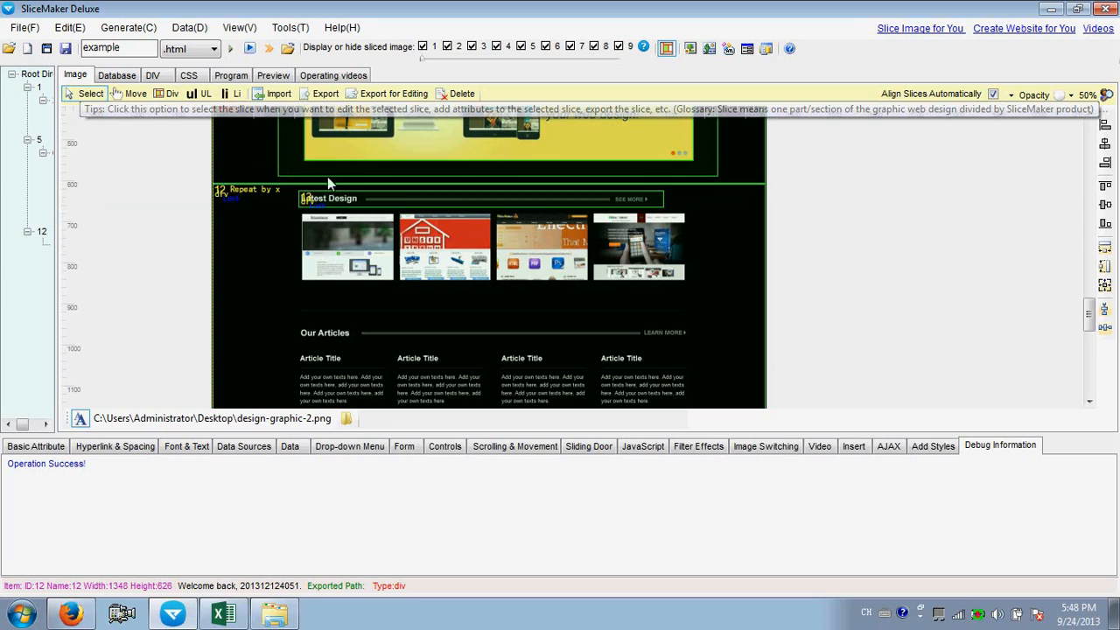
Step: Slice two DIVs inside the heading row: the Latest Design title with its line, about 762 by 34 px, and SEE MORE, about 108 by 32 px
{"action": "left_click", "coordinate": [166, 93]}
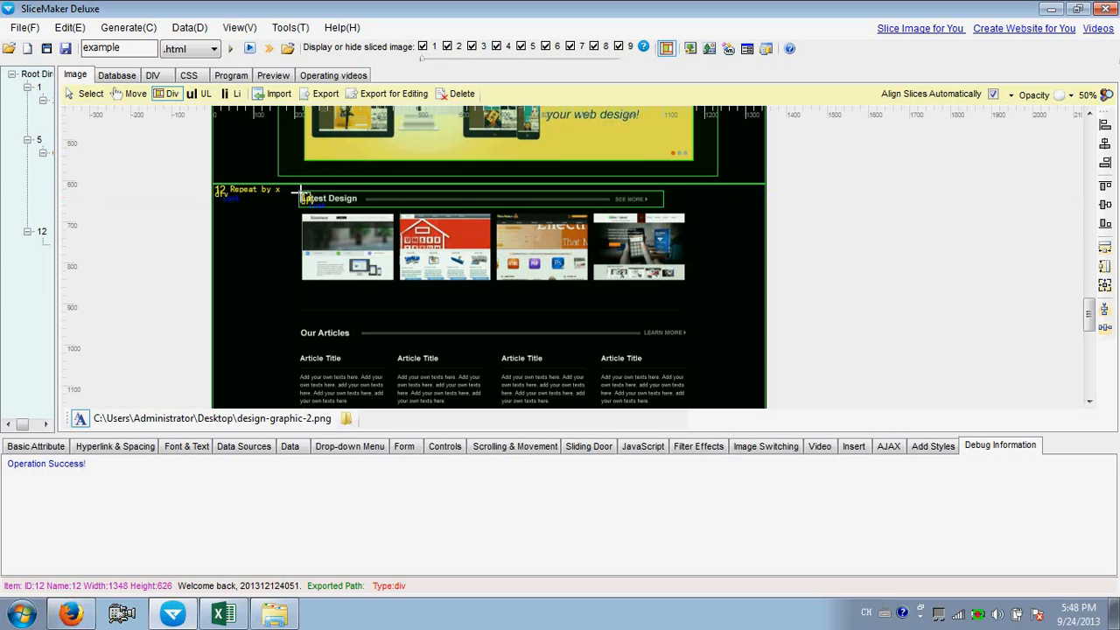
{"action": "left_click_drag", "start_coordinate": [298, 190], "coordinate": [611, 202]}
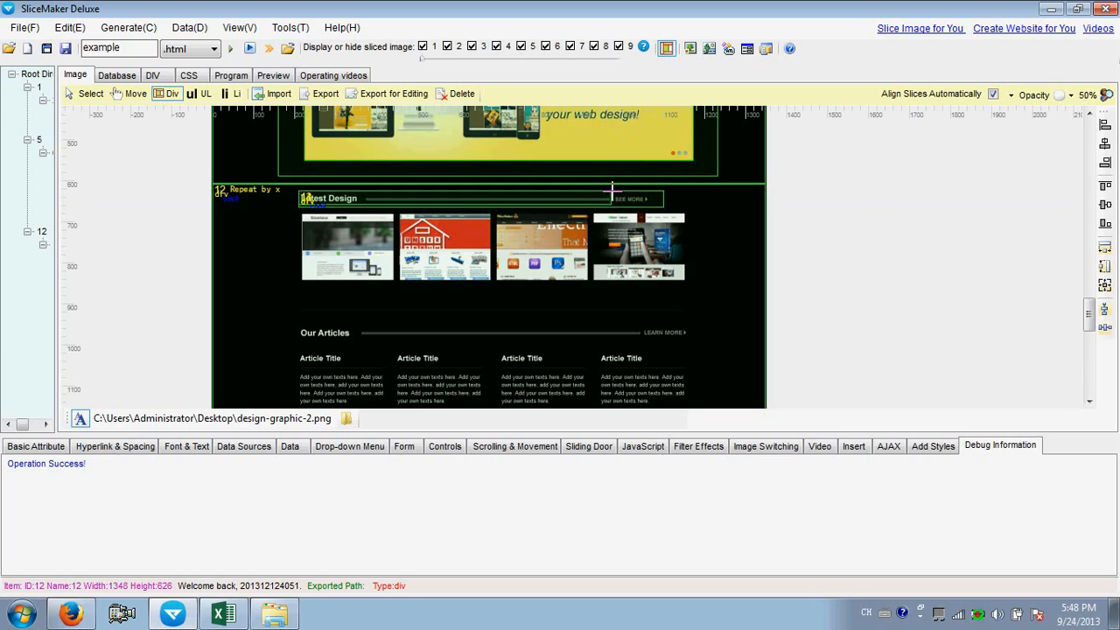
{"action": "left_click_drag", "start_coordinate": [611, 189], "coordinate": [658, 201]}
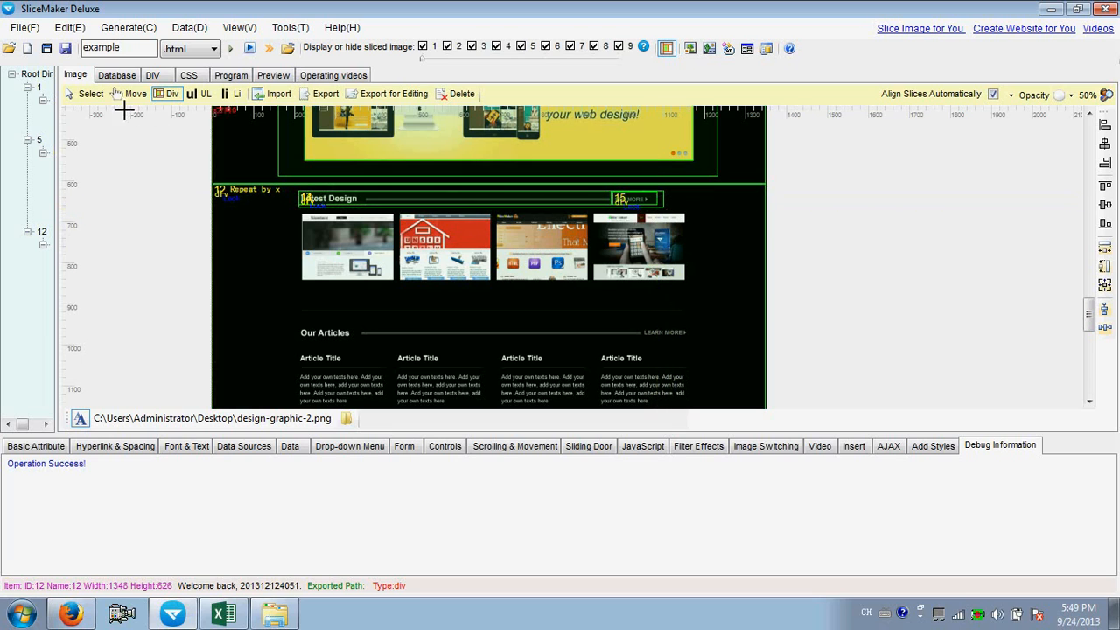
{"action": "left_click", "coordinate": [87, 94]}
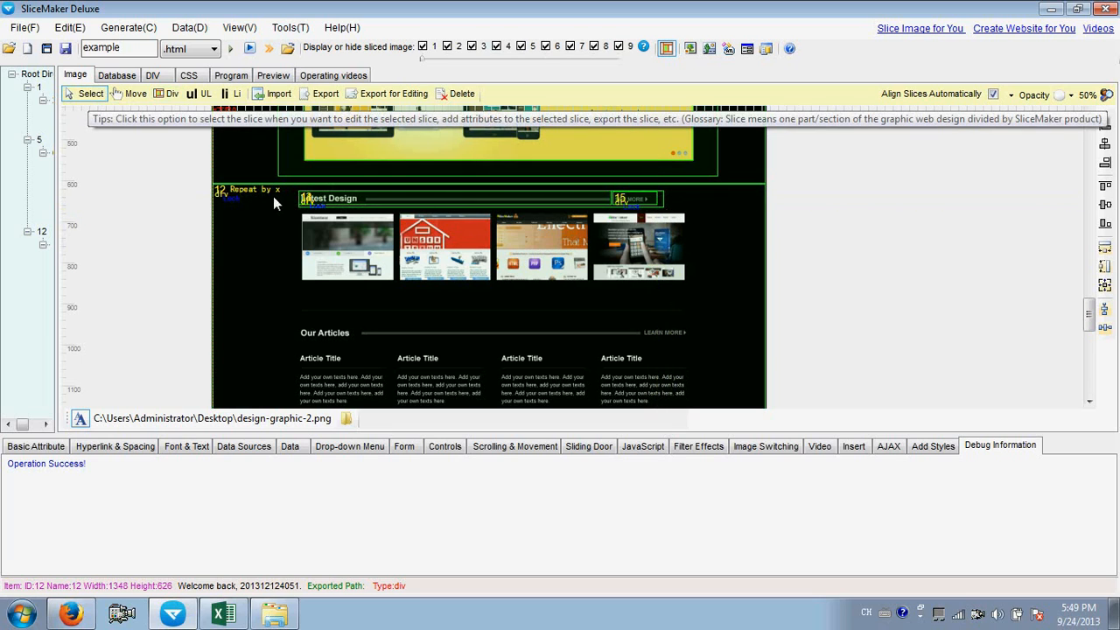
Step: Set the Latest Design title slice as a background and the SEE MORE slice as an image
{"action": "left_click", "coordinate": [321, 201]}
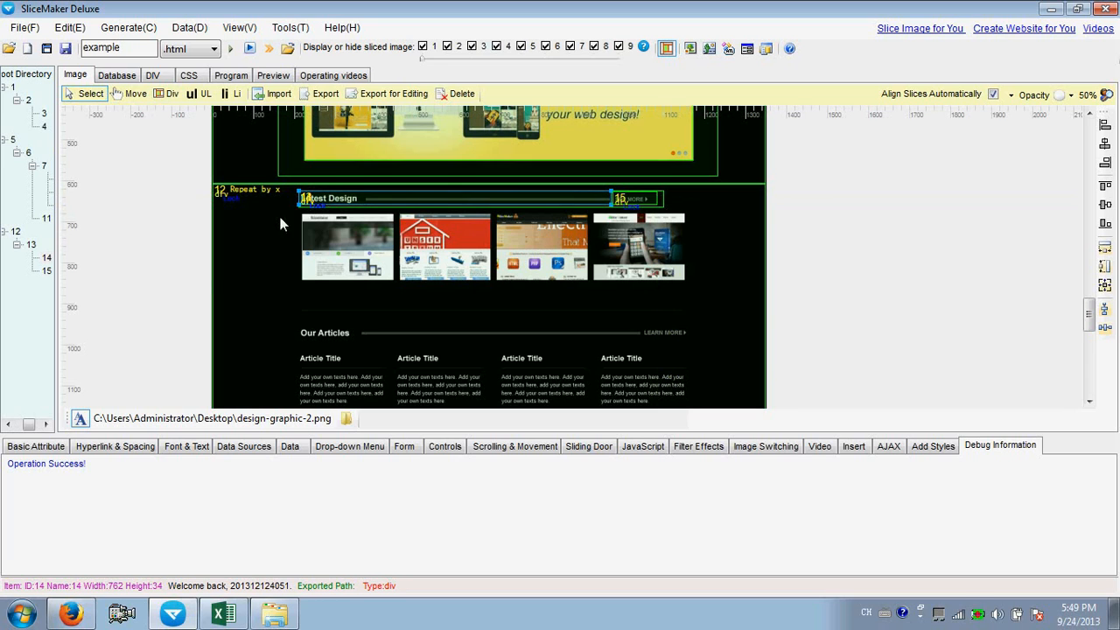
{"action": "left_click", "coordinate": [54, 448]}
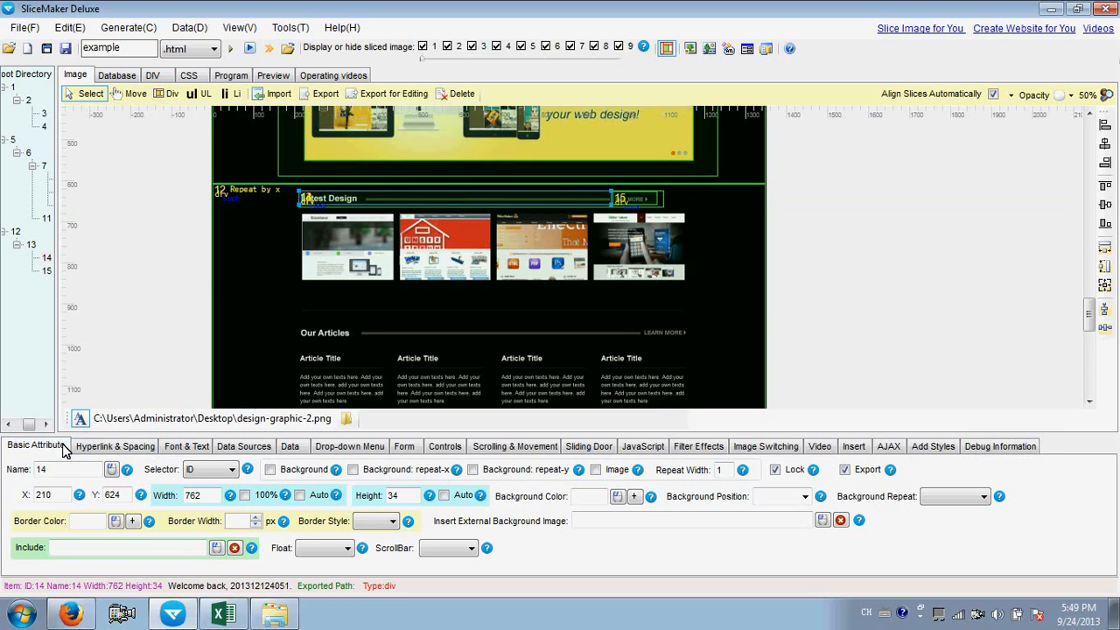
{"action": "left_click", "coordinate": [269, 470]}
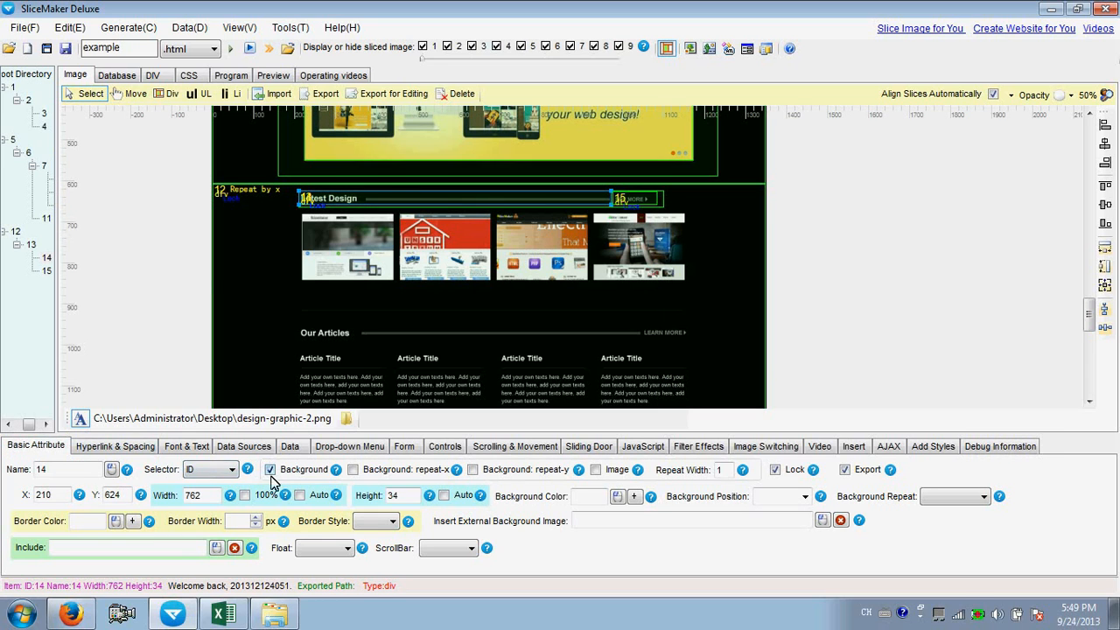
{"action": "left_click", "coordinate": [631, 197]}
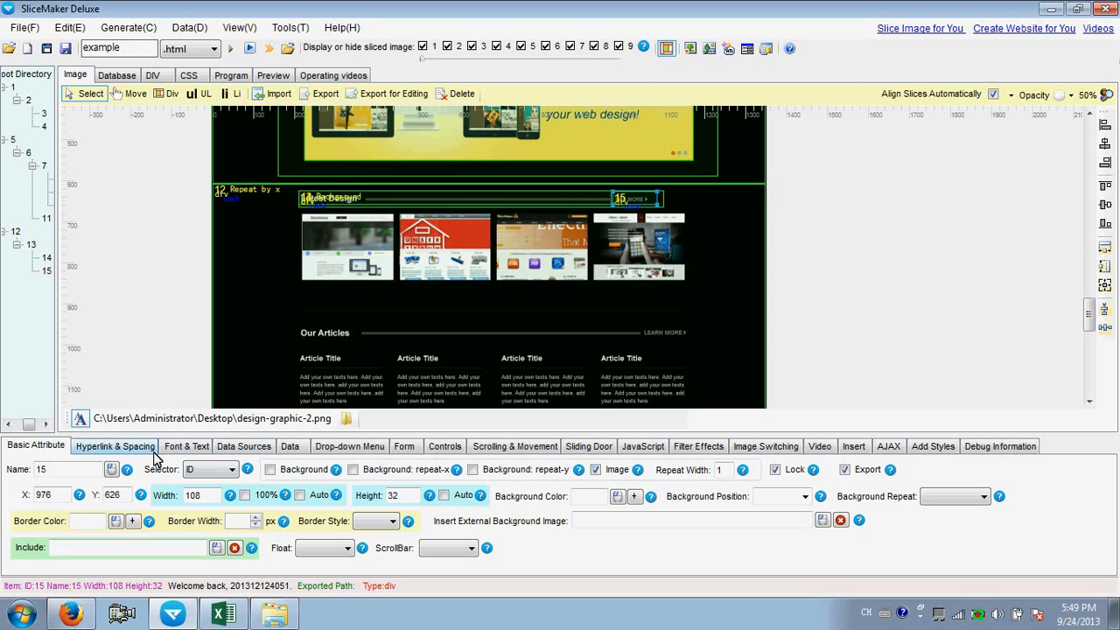
Step: Link the SEE MORE image slice to example.html with the title "SEE MORE WEB DESIGNS"
{"action": "left_click", "coordinate": [123, 447]}
{"action": "left_click", "coordinate": [122, 488]}
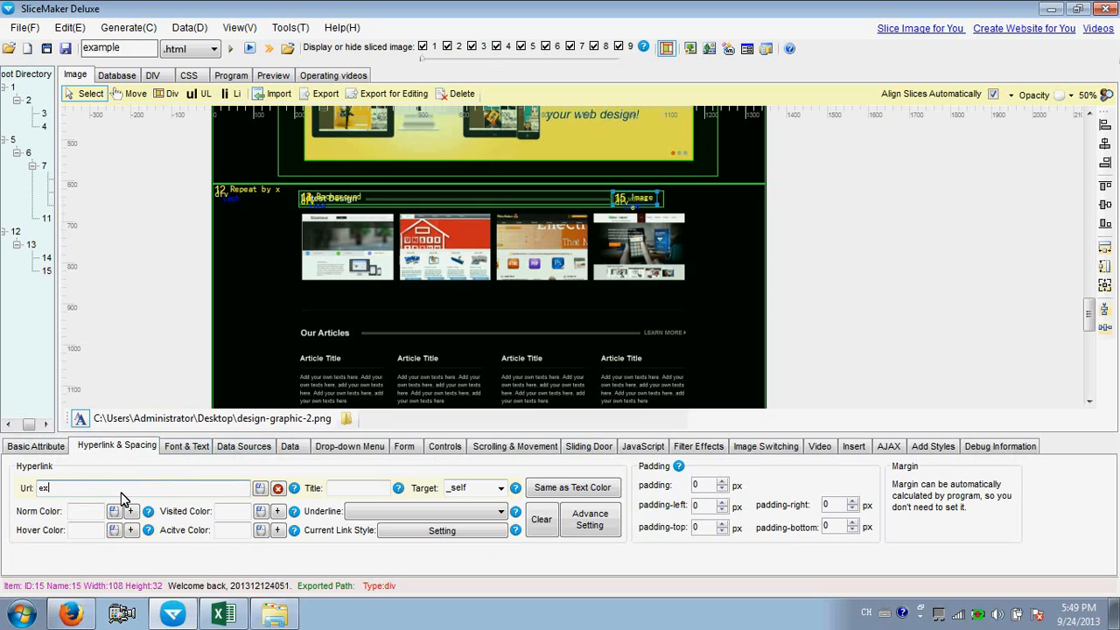
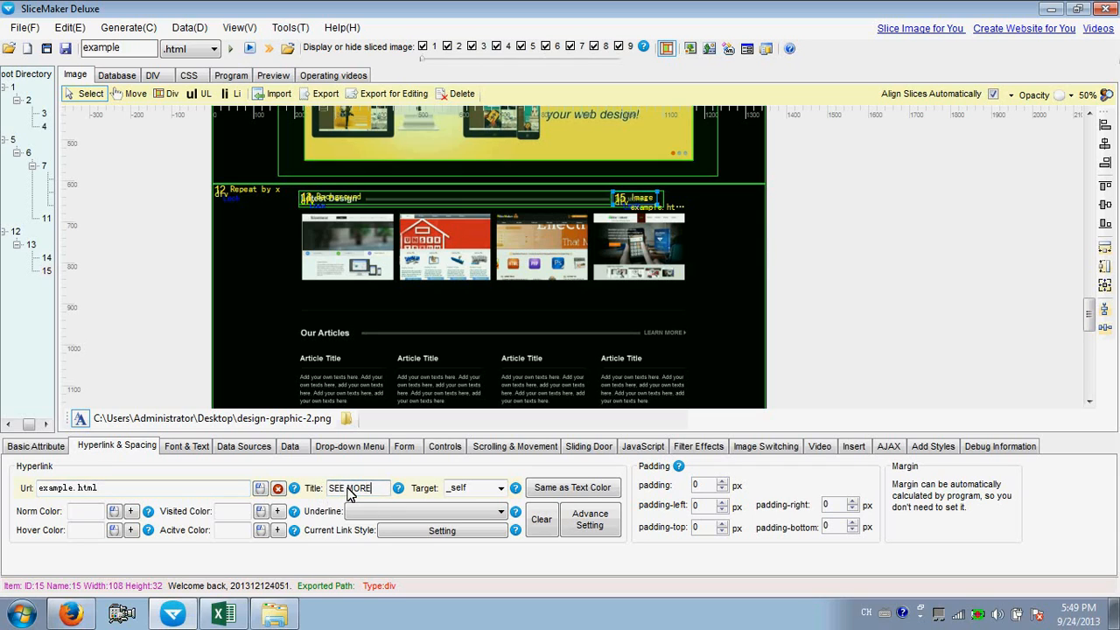
{"action": "type", "text": "EB DESIGNS"}
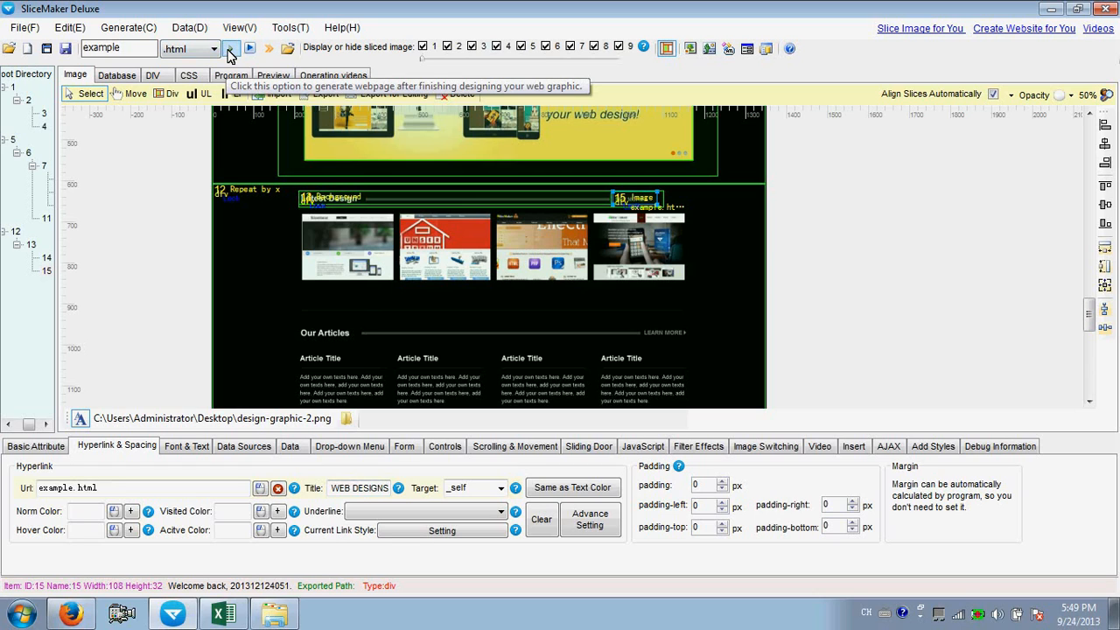
Step: Generate the web page and export its images, CSS, HTML and JavaScript files to the example folder on the desktop
{"action": "left_click", "coordinate": [231, 53]}
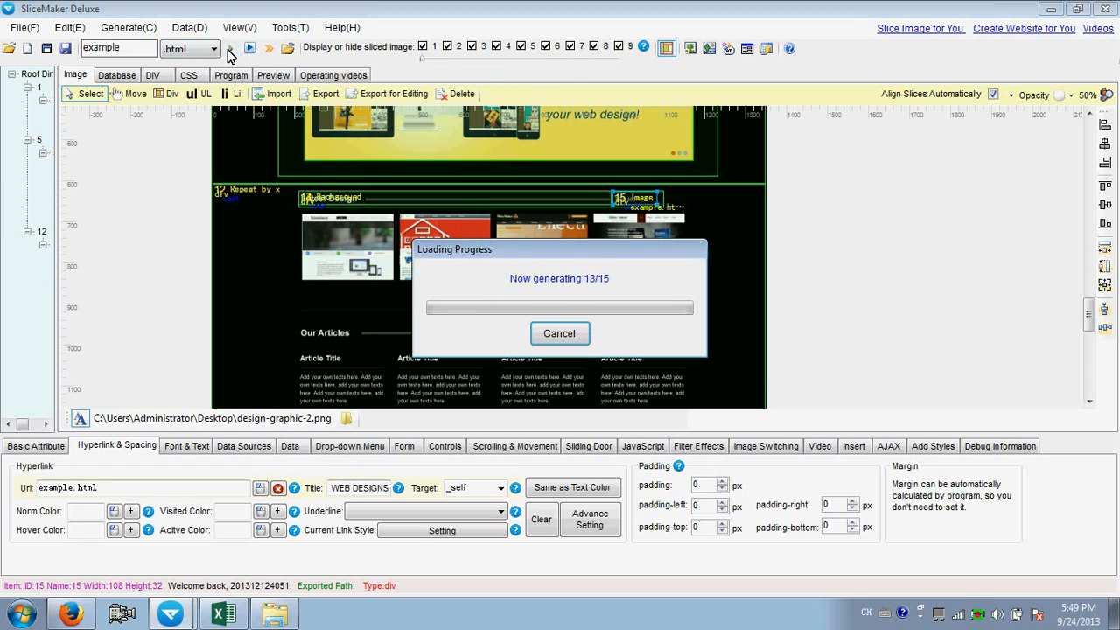
{"action": "left_click", "coordinate": [635, 366]}
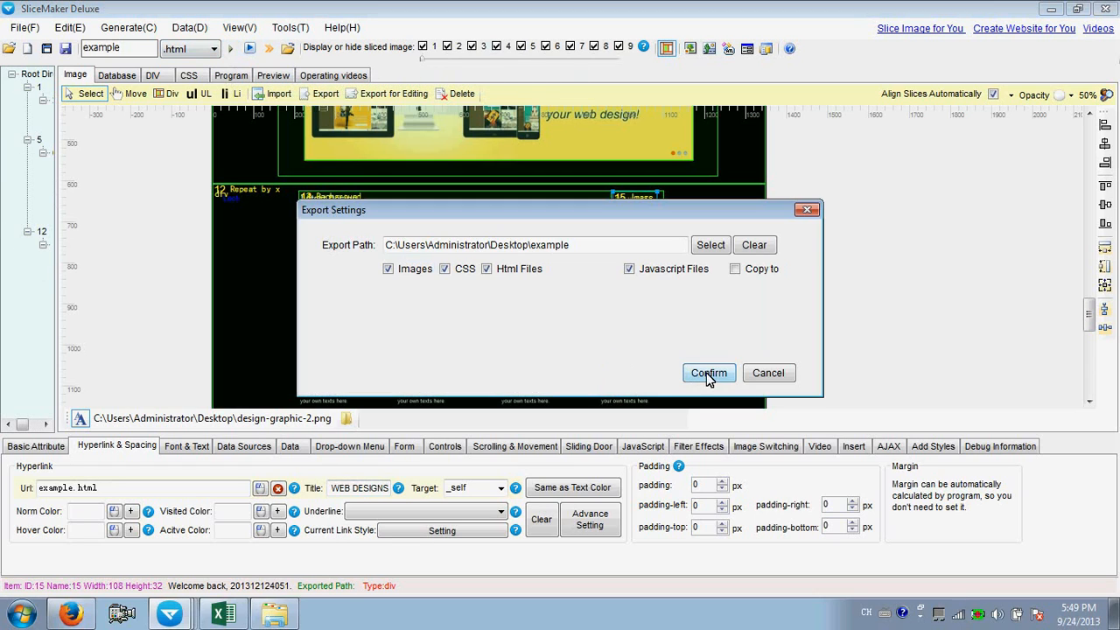
{"action": "left_click", "coordinate": [709, 373]}
{"action": "left_click", "coordinate": [638, 363]}
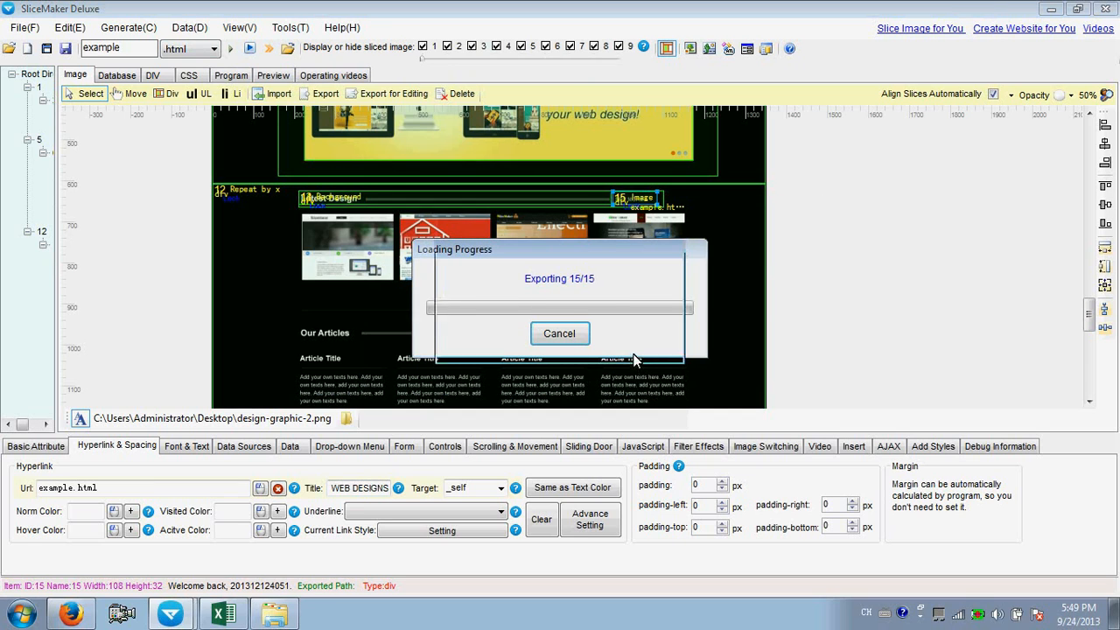
{"action": "left_click", "coordinate": [642, 347]}
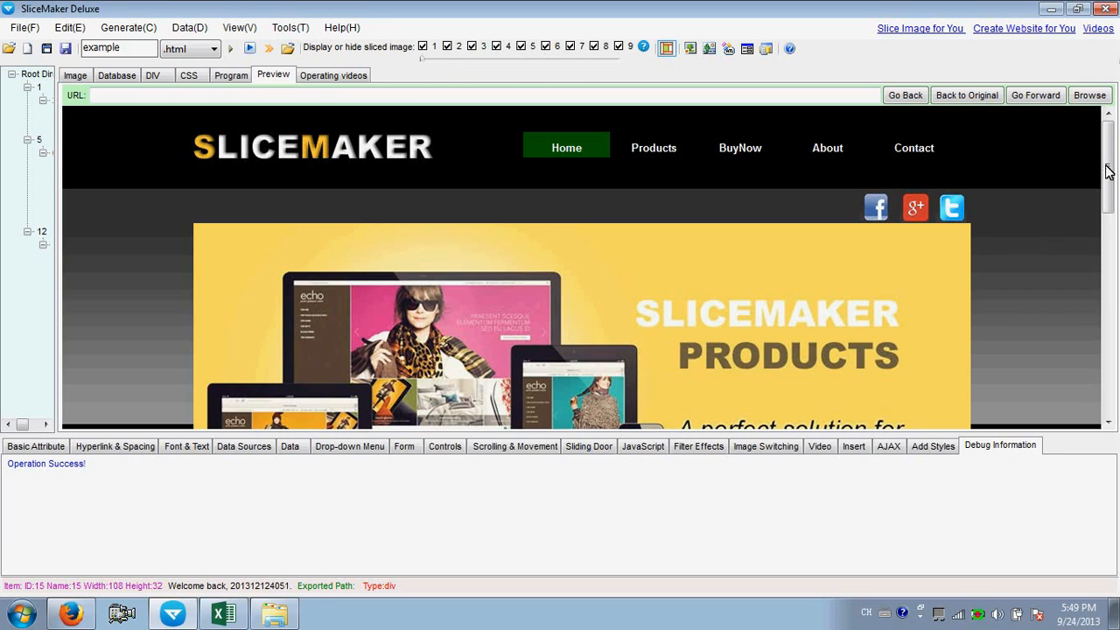
Step: Check the Latest Design heading row in the preview and in Firefox after reloading example.html
{"action": "left_click_drag", "start_coordinate": [1109, 171], "coordinate": [1118, 262]}
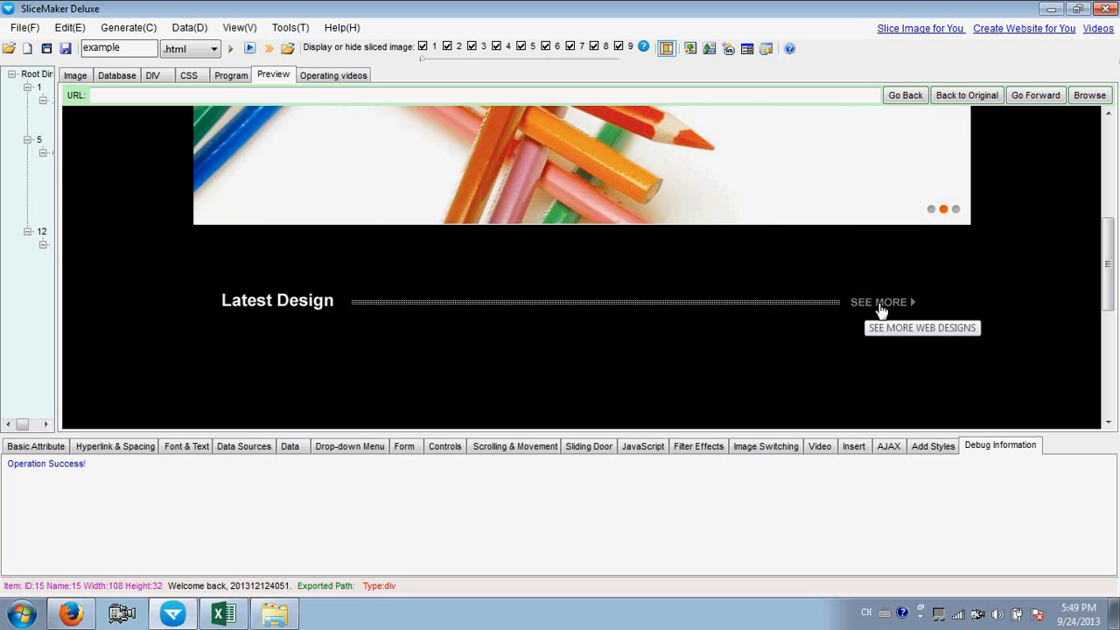
{"action": "left_click", "coordinate": [70, 614]}
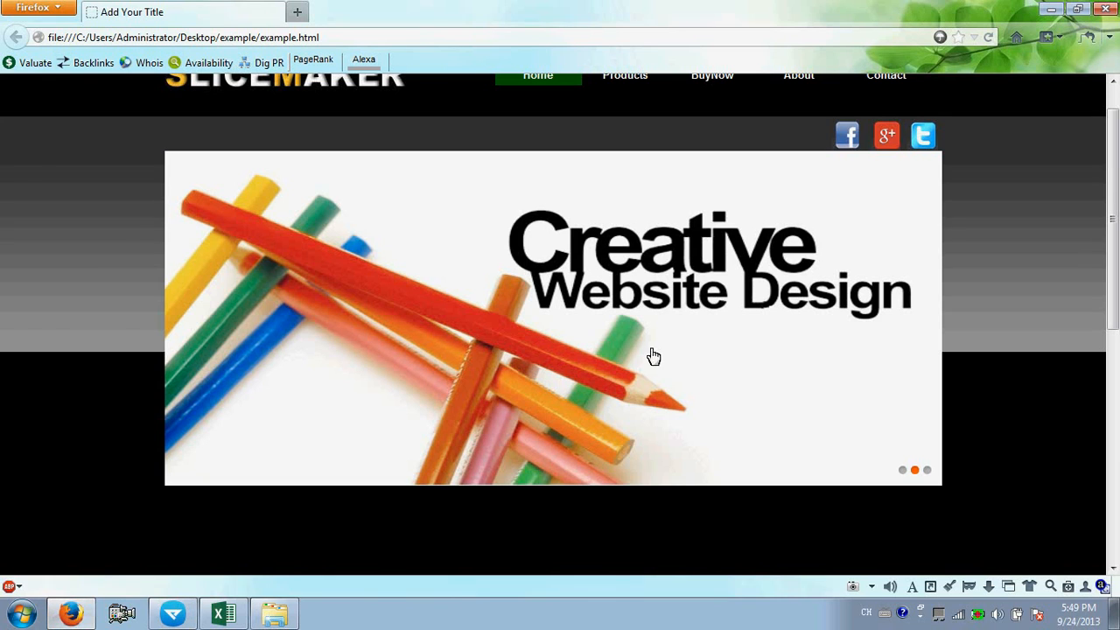
{"action": "left_click", "coordinate": [989, 38]}
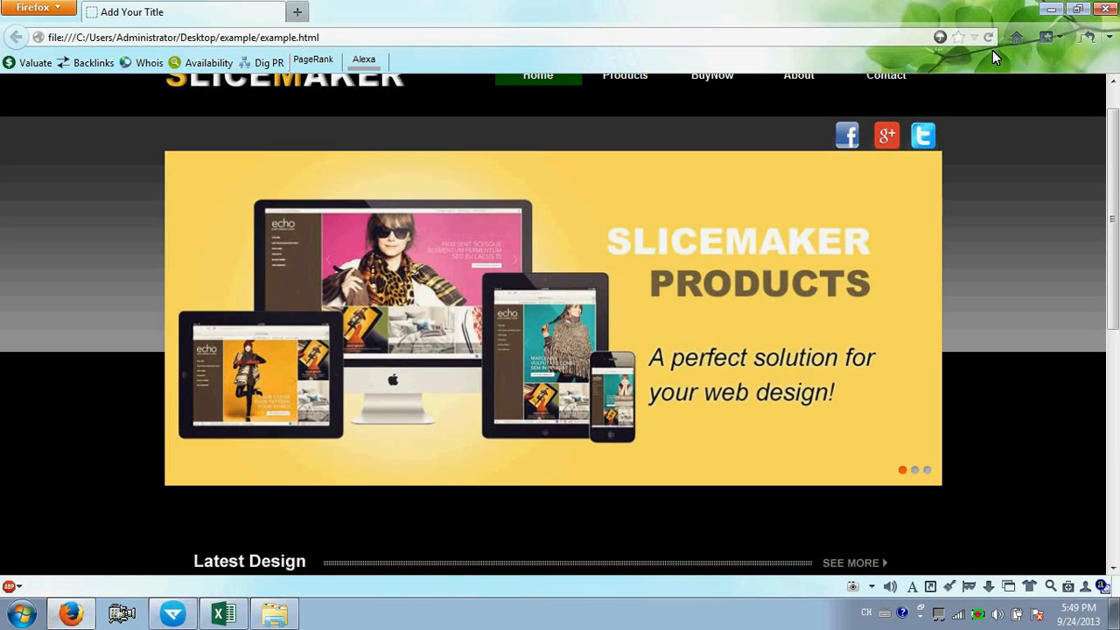
{"action": "scroll", "coordinate": [1005, 271], "scroll_direction": "down", "scroll_amount": 5}
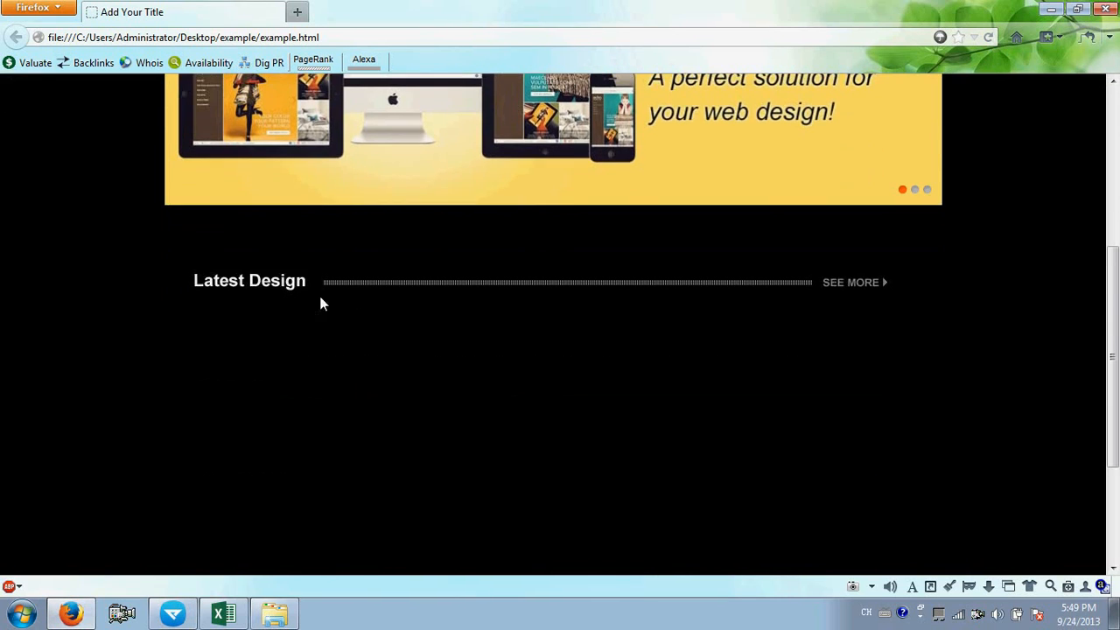
Step: Test the SEE MORE link twice in Firefox and return to the Latest Design heading row each time
{"action": "left_click", "coordinate": [845, 284]}
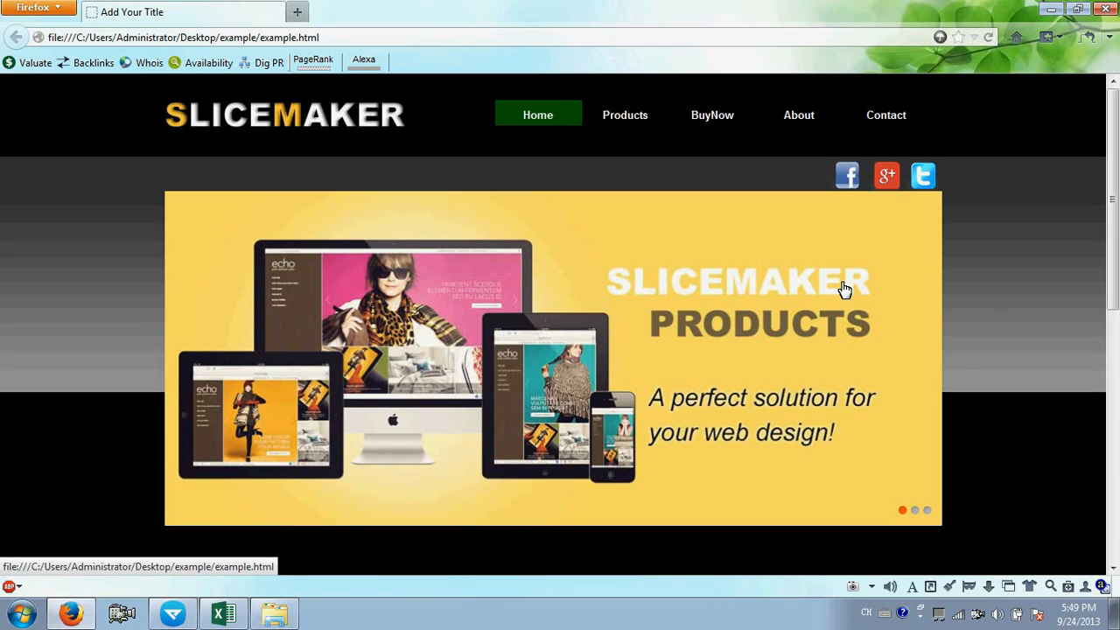
{"action": "scroll", "coordinate": [1015, 340], "scroll_direction": "down", "scroll_amount": 5}
{"action": "left_click", "coordinate": [848, 138]}
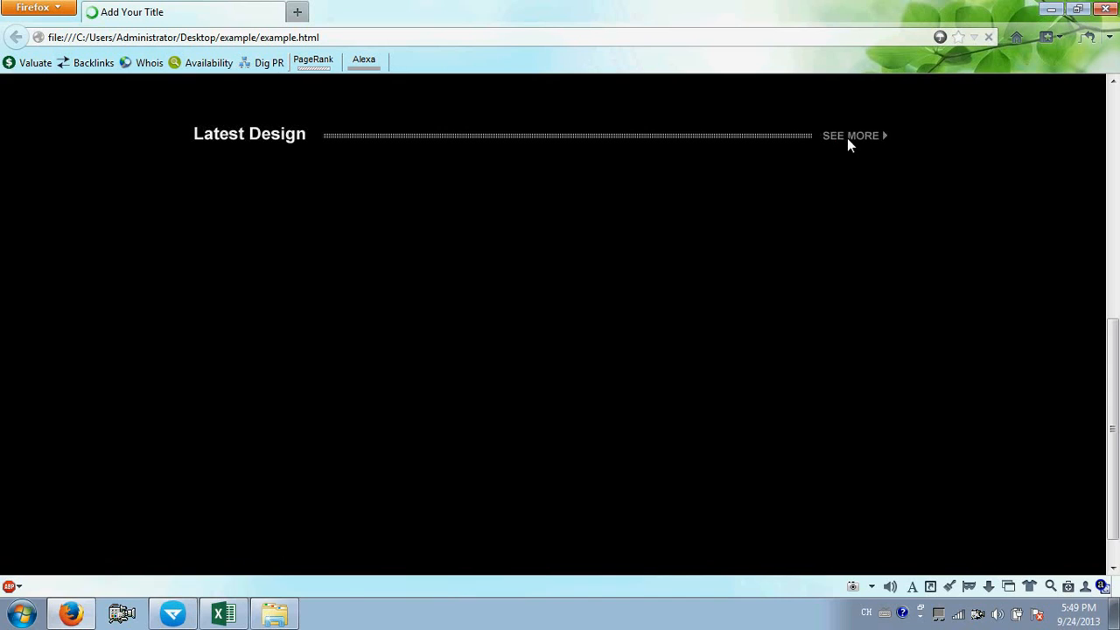
{"action": "scroll", "coordinate": [1006, 295], "scroll_direction": "down", "scroll_amount": 5}
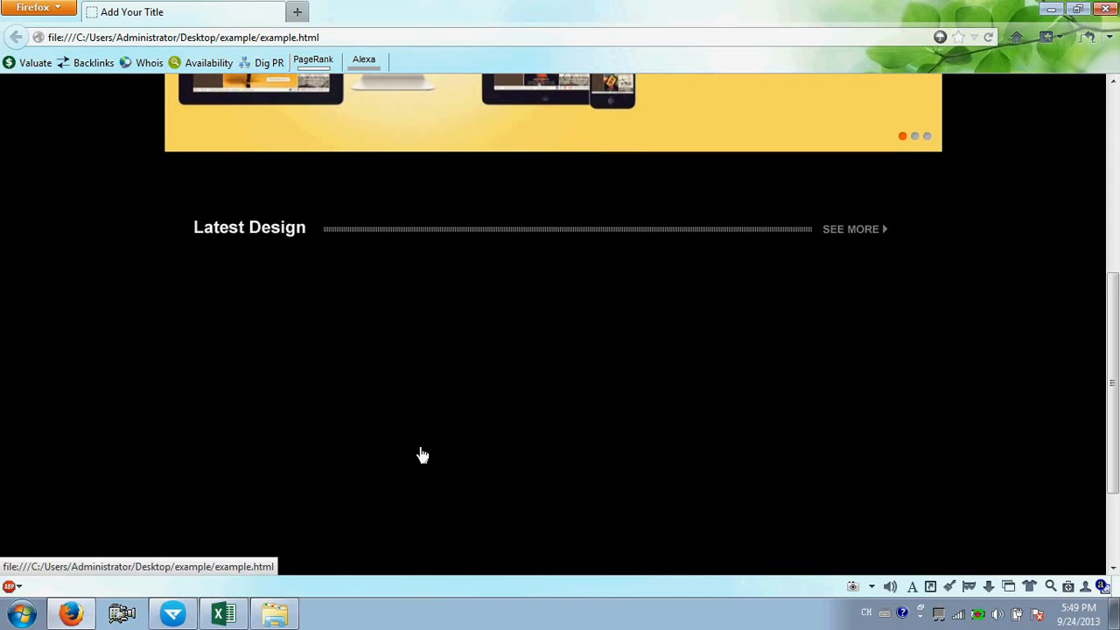
Step: Switch back to SliceMaker Deluxe and slice a DIV about 950 by 182 px around the four Latest Design thumbnails
{"action": "left_click", "coordinate": [173, 615]}
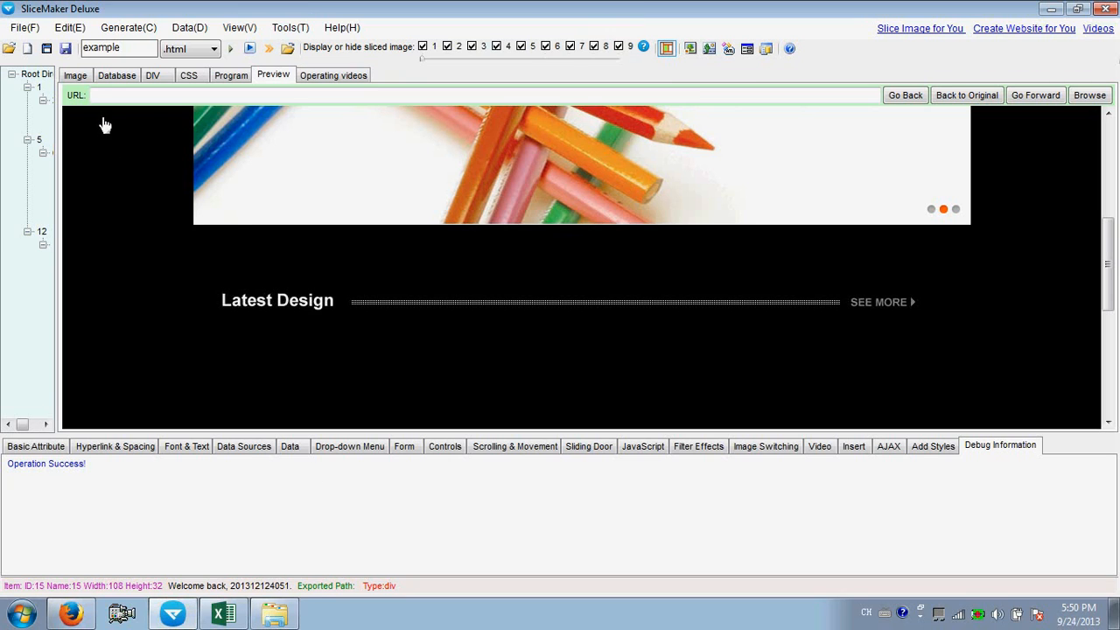
{"action": "left_click", "coordinate": [76, 77]}
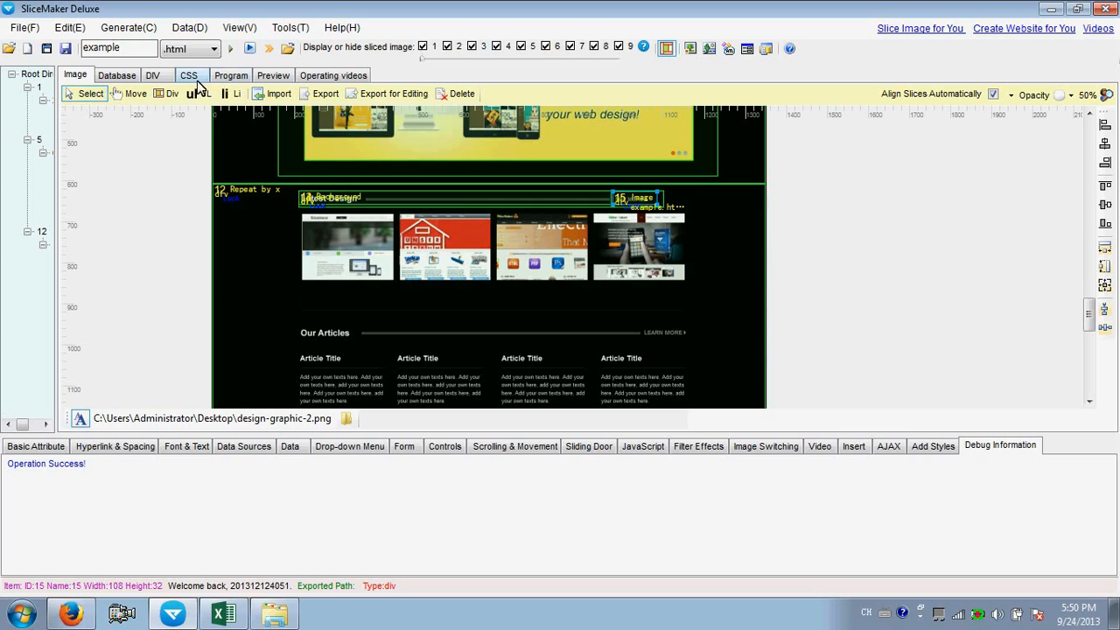
{"action": "left_click", "coordinate": [172, 94]}
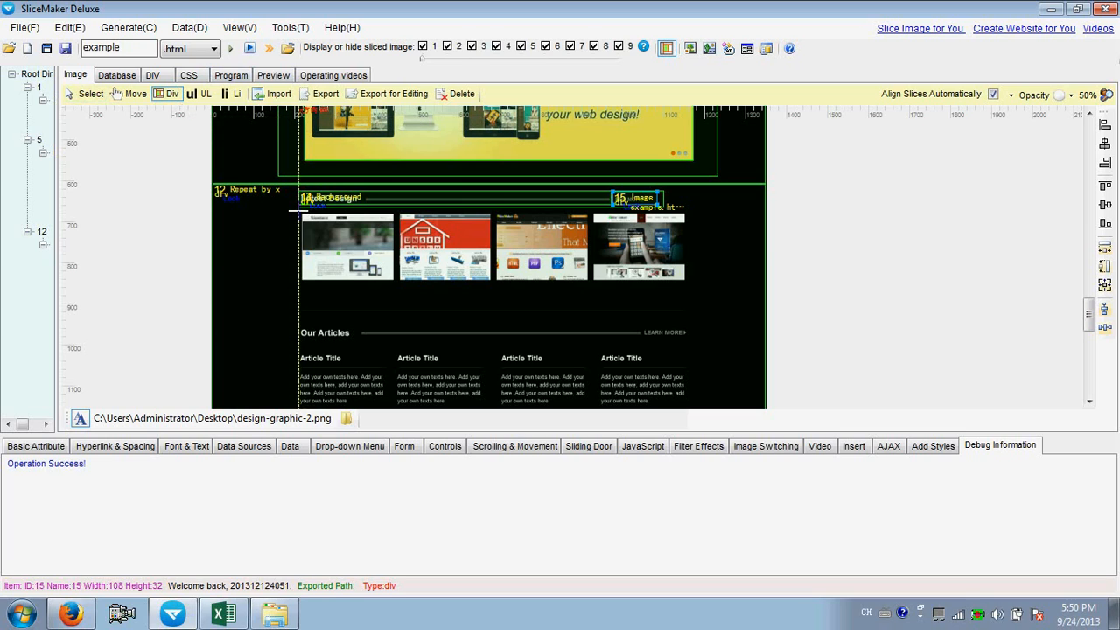
{"action": "left_click_drag", "start_coordinate": [300, 211], "coordinate": [688, 283]}
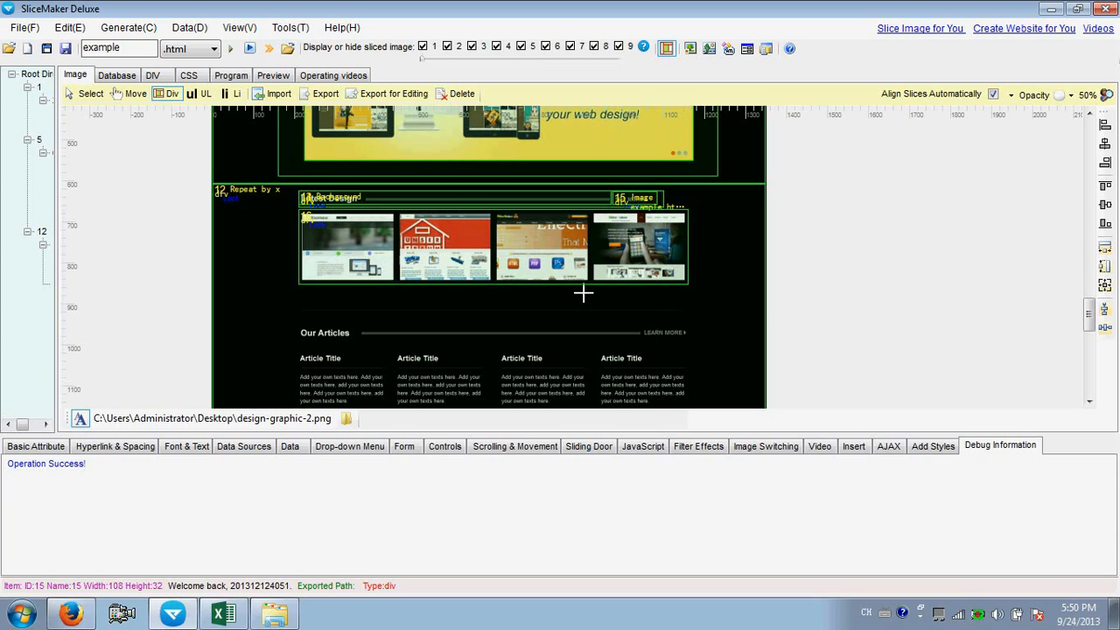
Step: Enable scrolling effects on the thumbnail row slice and choose the Continuous Scrolling-left Effect
{"action": "left_click", "coordinate": [90, 94]}
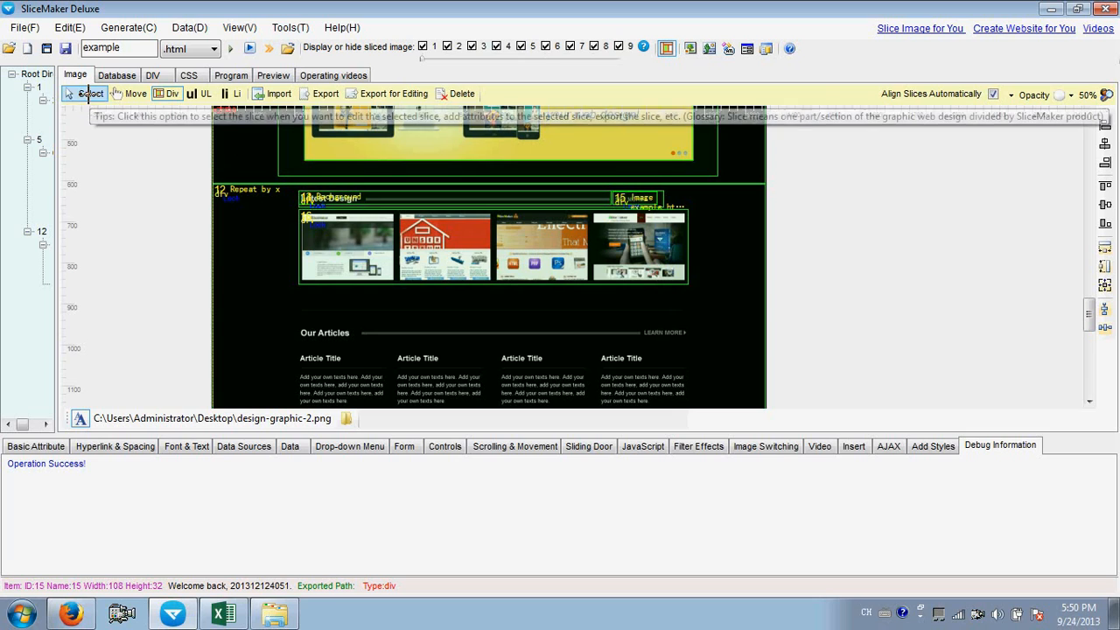
{"action": "left_click", "coordinate": [316, 230]}
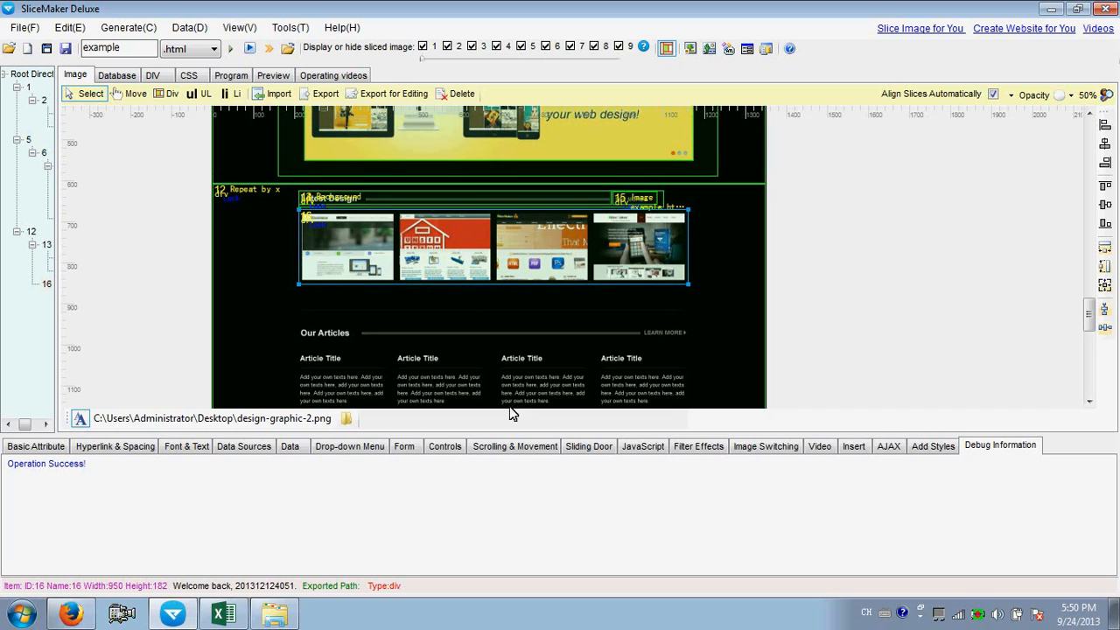
{"action": "left_click", "coordinate": [511, 448]}
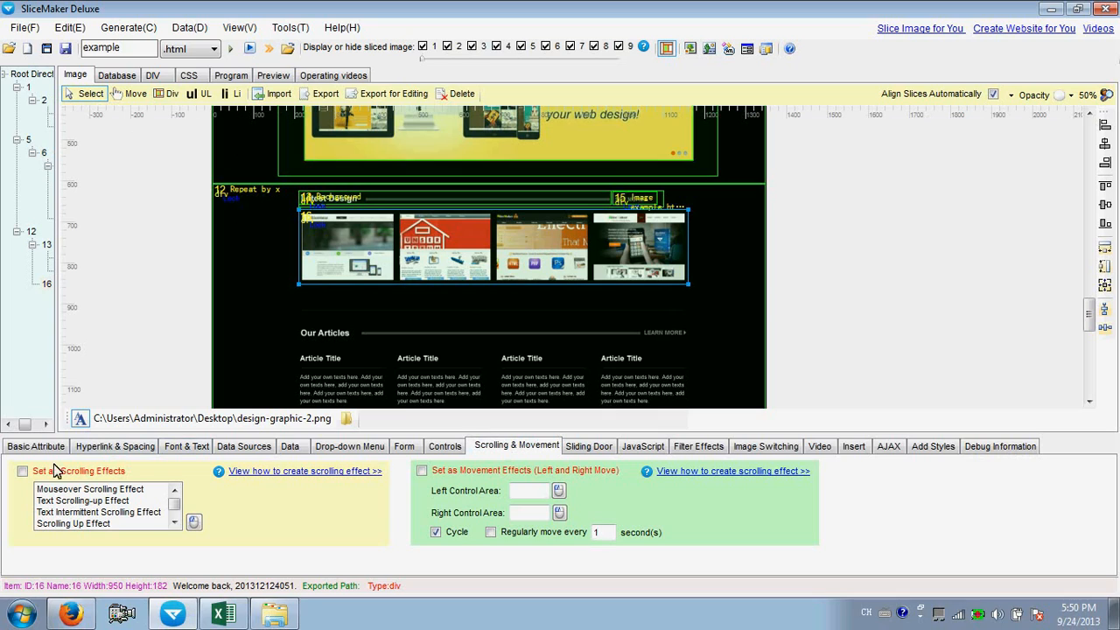
{"action": "left_click", "coordinate": [22, 474]}
{"action": "left_click", "coordinate": [194, 523]}
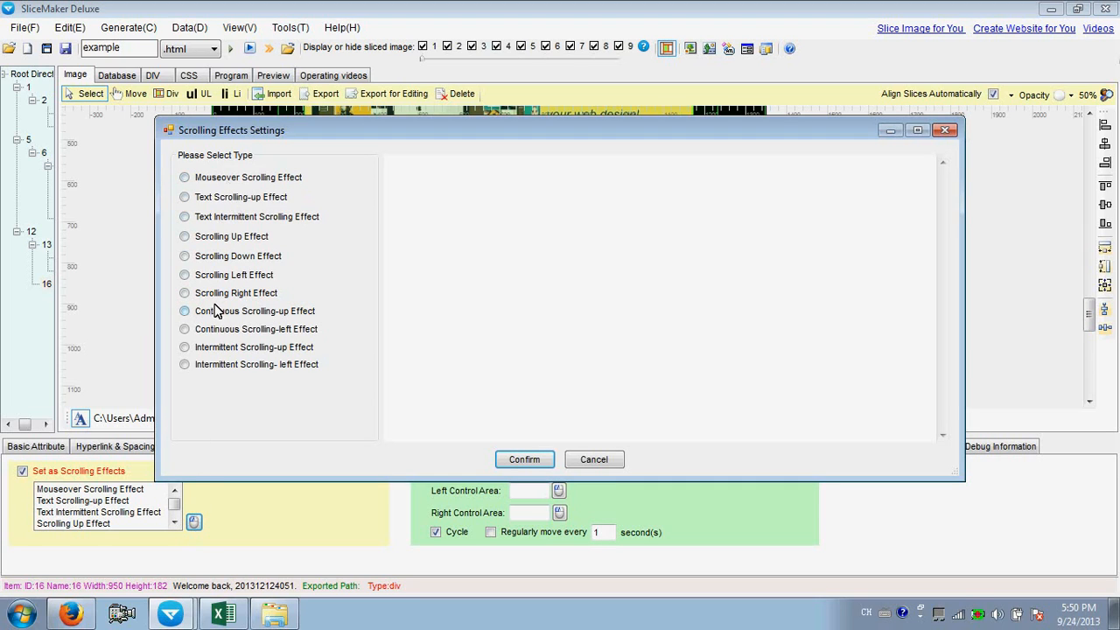
{"action": "left_click", "coordinate": [185, 331]}
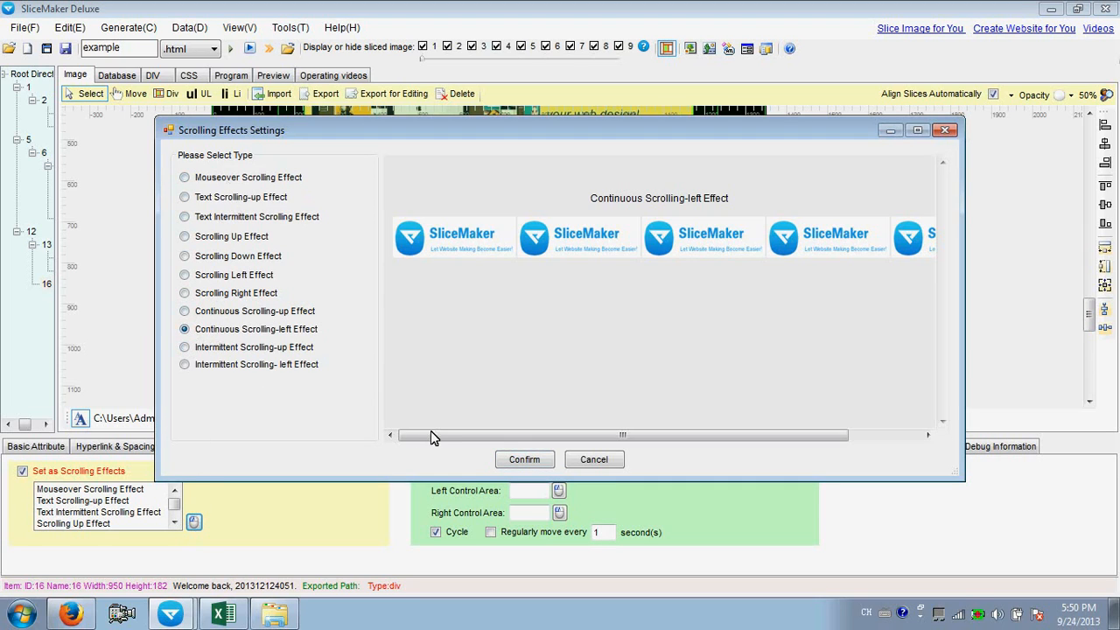
Step: Apply the Continuous Scrolling-left Effect to the slice around the Latest Design thumbnails
{"action": "left_click", "coordinate": [524, 459]}
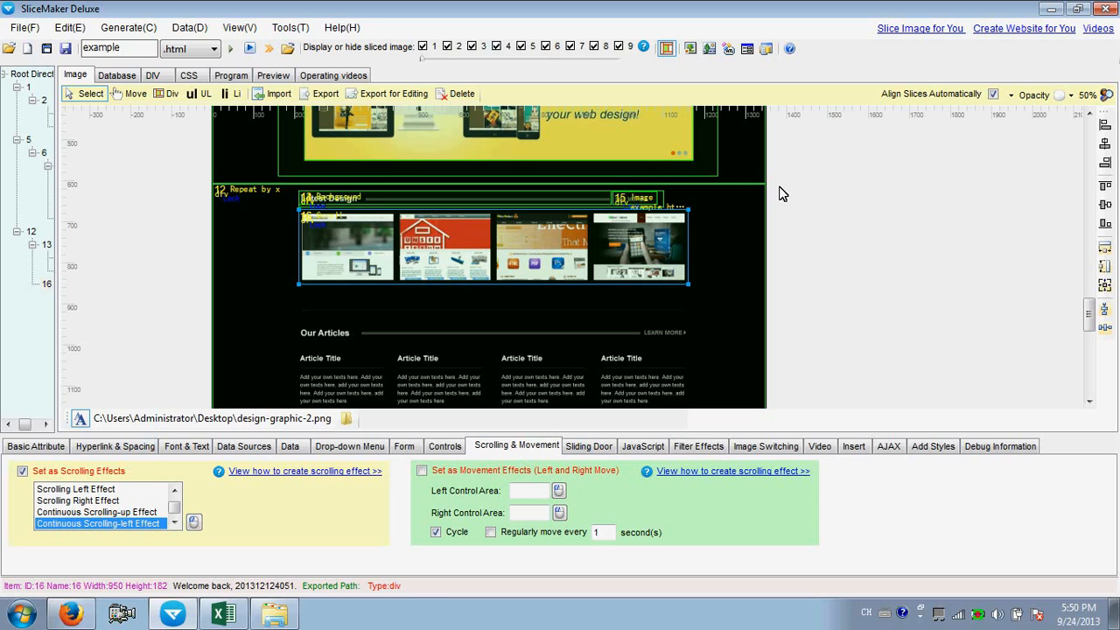
Step: Draw four div slices of about 222 × 160 px, one over each Latest Design thumbnail inside the scrolling slice
{"action": "left_click", "coordinate": [1073, 94]}
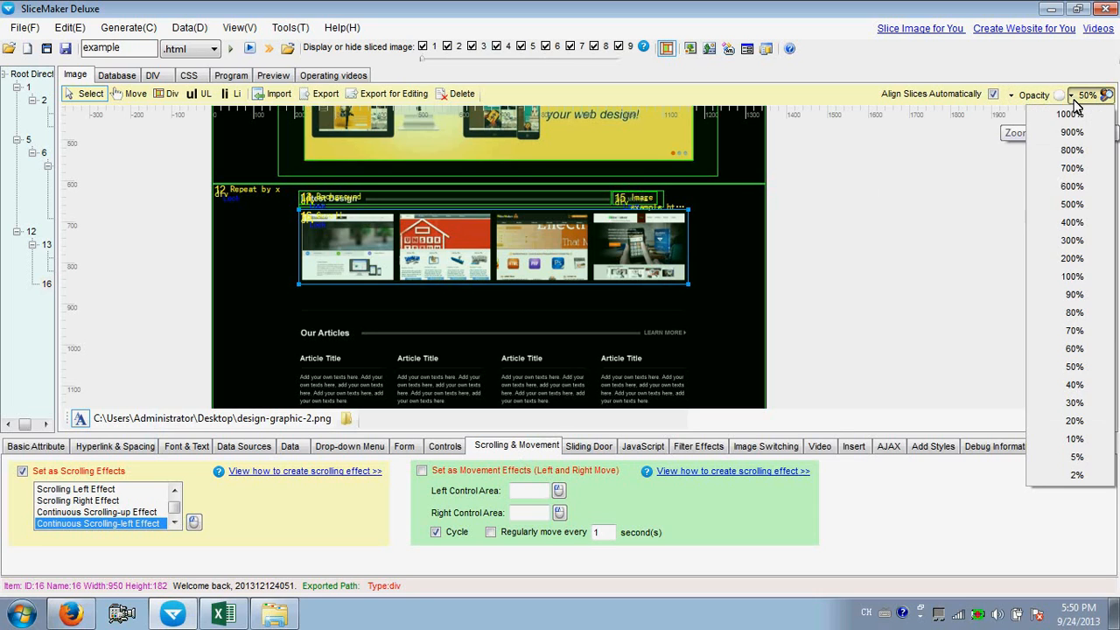
{"action": "left_click", "coordinate": [1064, 277]}
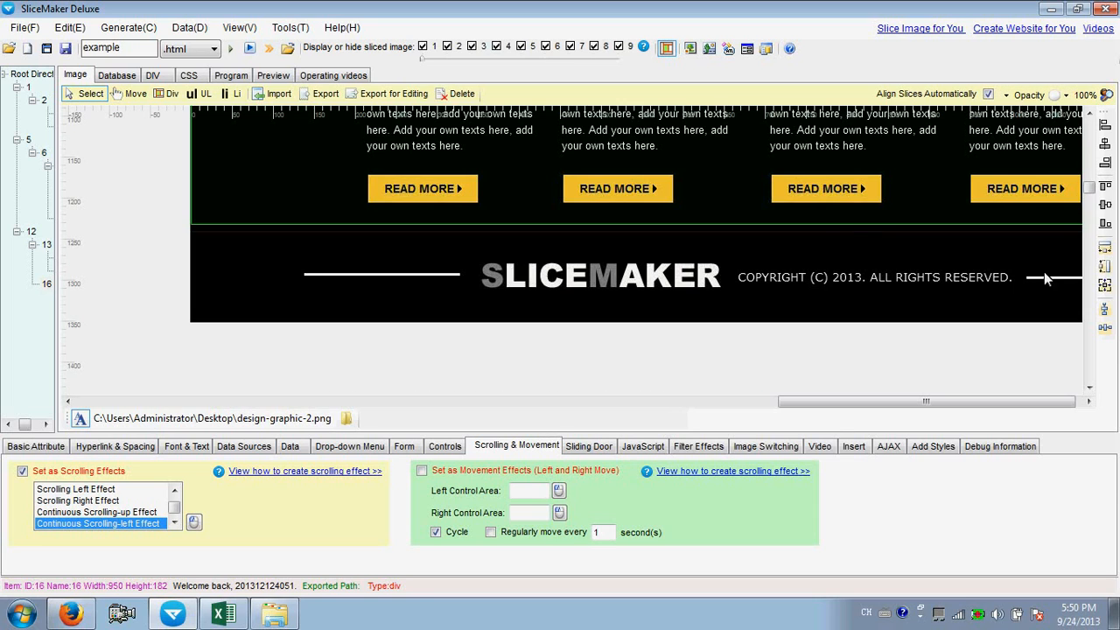
{"action": "left_click_drag", "start_coordinate": [1090, 188], "coordinate": [1089, 133]}
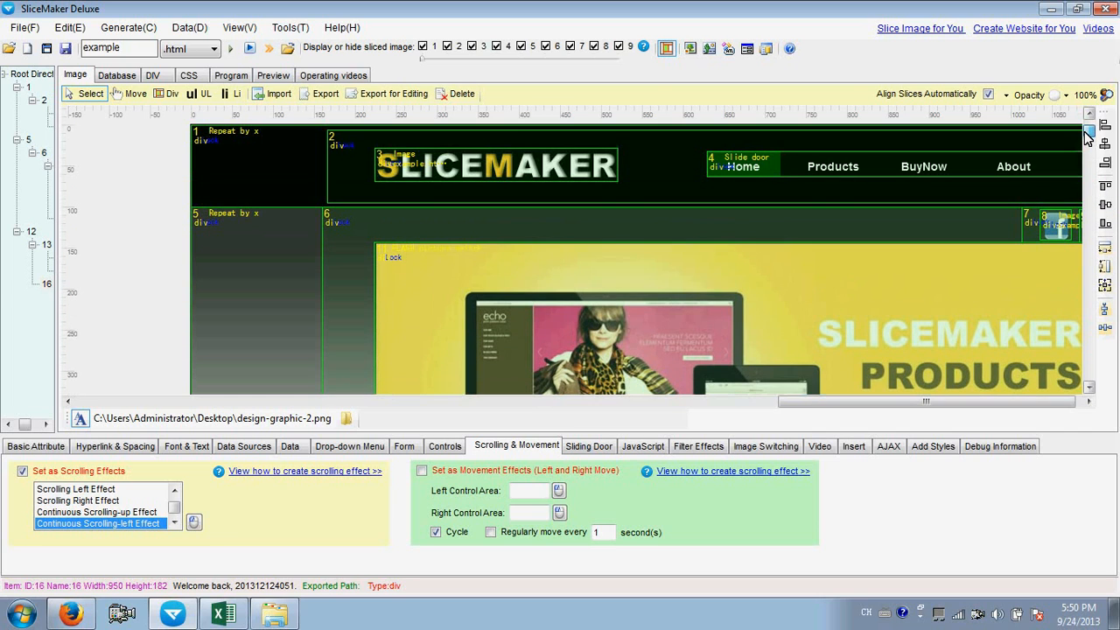
{"action": "left_click_drag", "start_coordinate": [862, 402], "coordinate": [836, 405]}
{"action": "scroll", "coordinate": [884, 282], "scroll_direction": "down", "scroll_amount": 10}
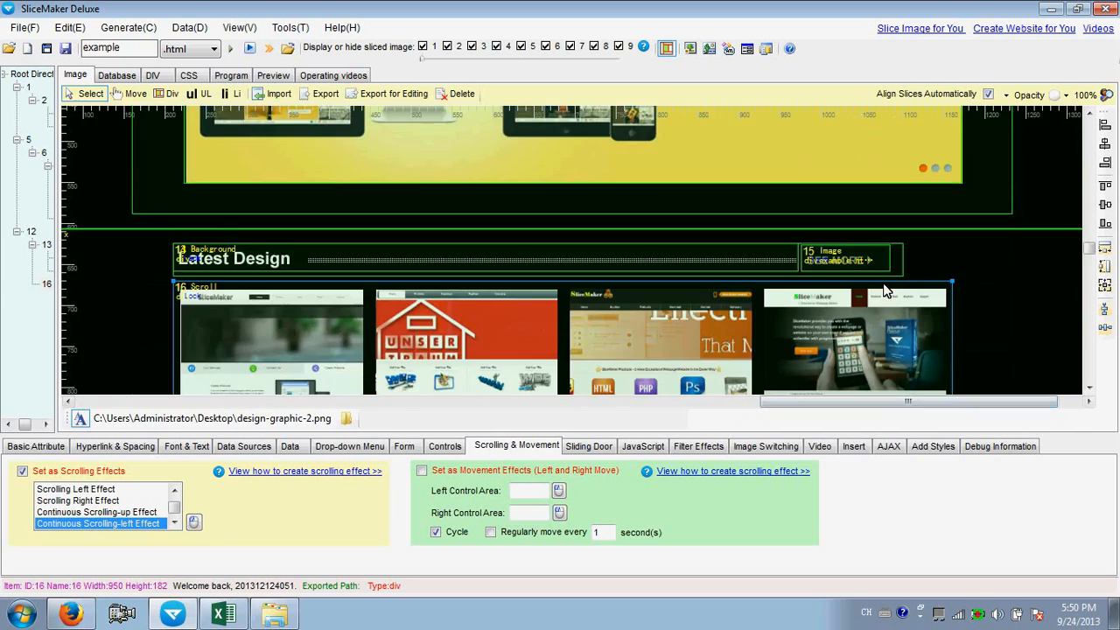
{"action": "left_click", "coordinate": [167, 94]}
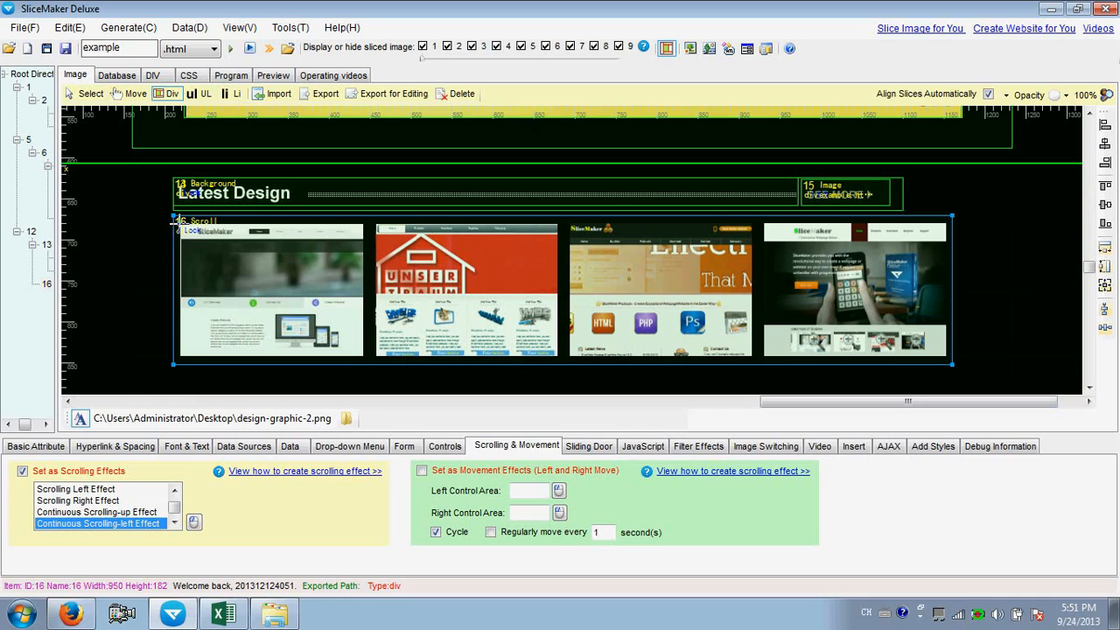
{"action": "left_click_drag", "start_coordinate": [177, 224], "coordinate": [363, 355]}
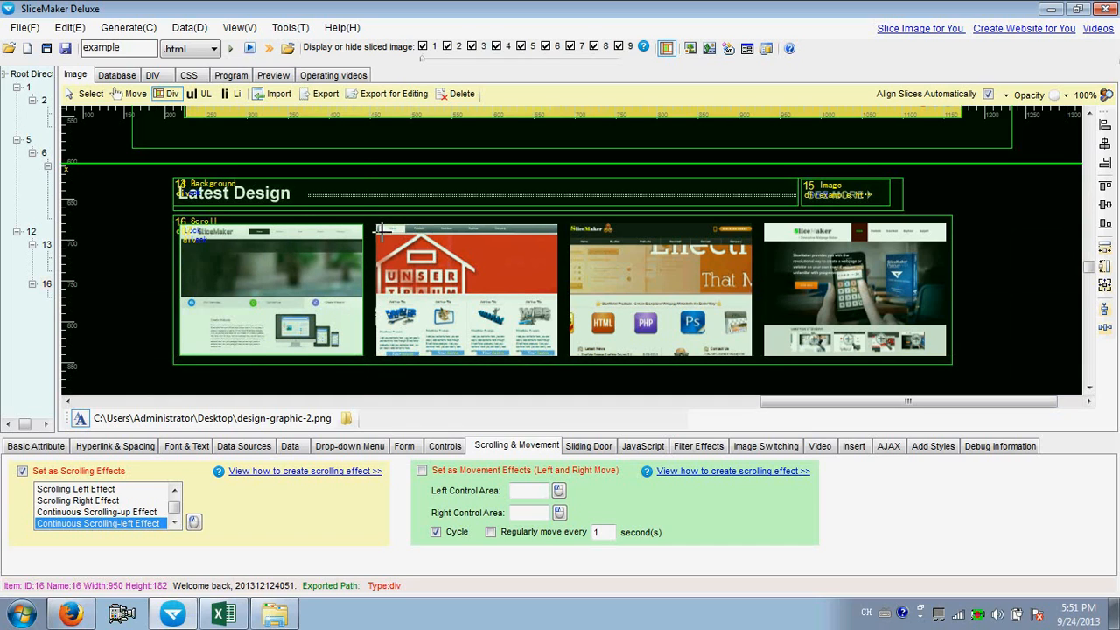
{"action": "left_click_drag", "start_coordinate": [376, 224], "coordinate": [559, 355]}
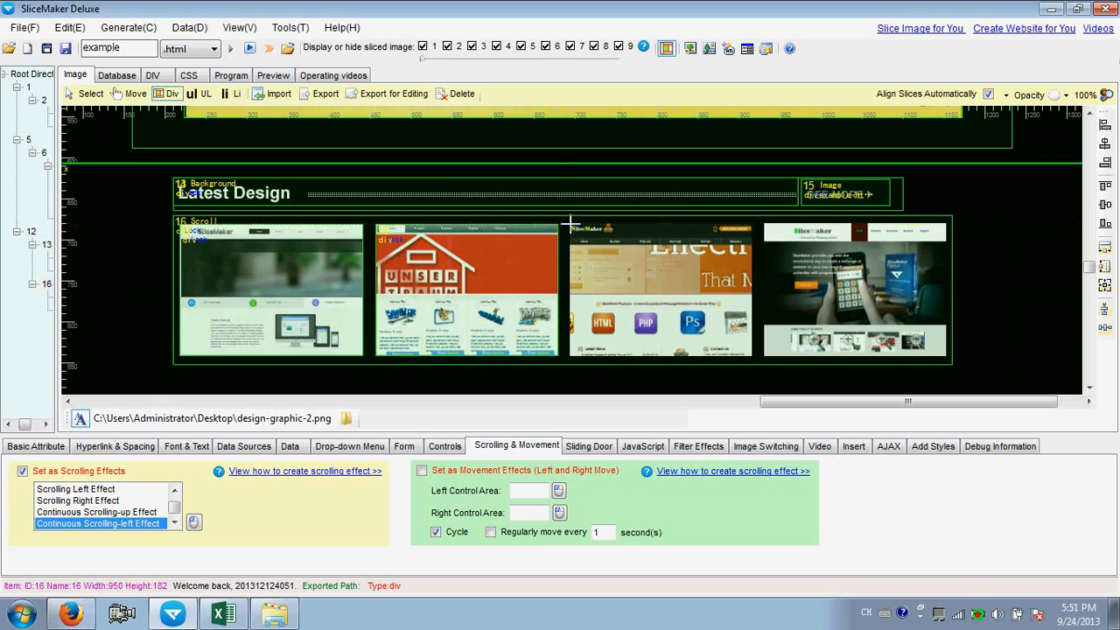
{"action": "left_click_drag", "start_coordinate": [570, 222], "coordinate": [751, 357]}
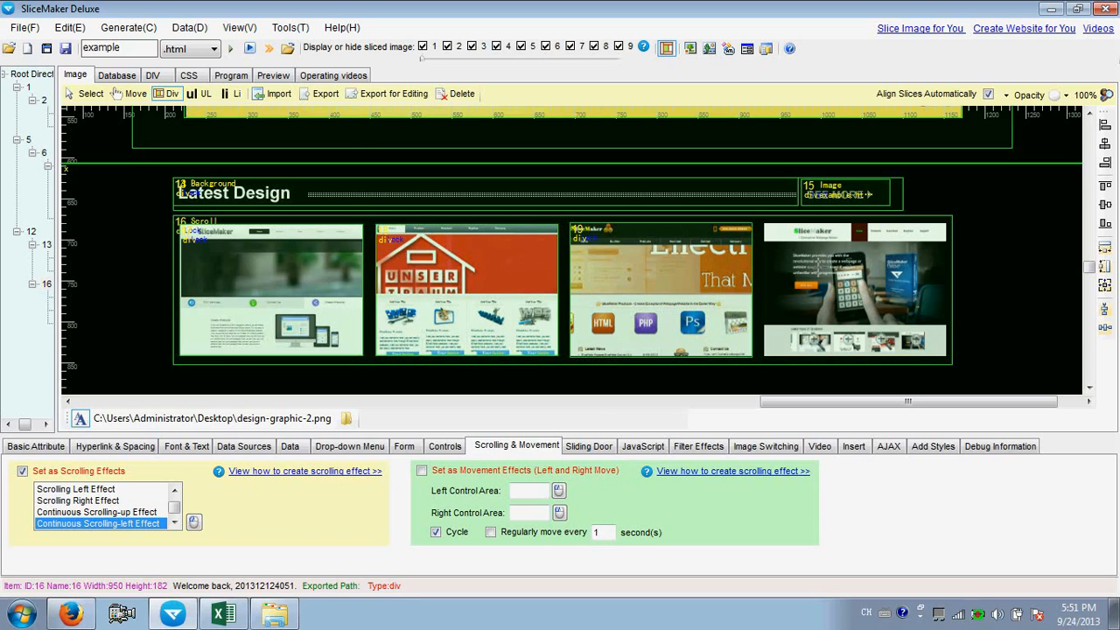
{"action": "left_click_drag", "start_coordinate": [767, 226], "coordinate": [946, 356]}
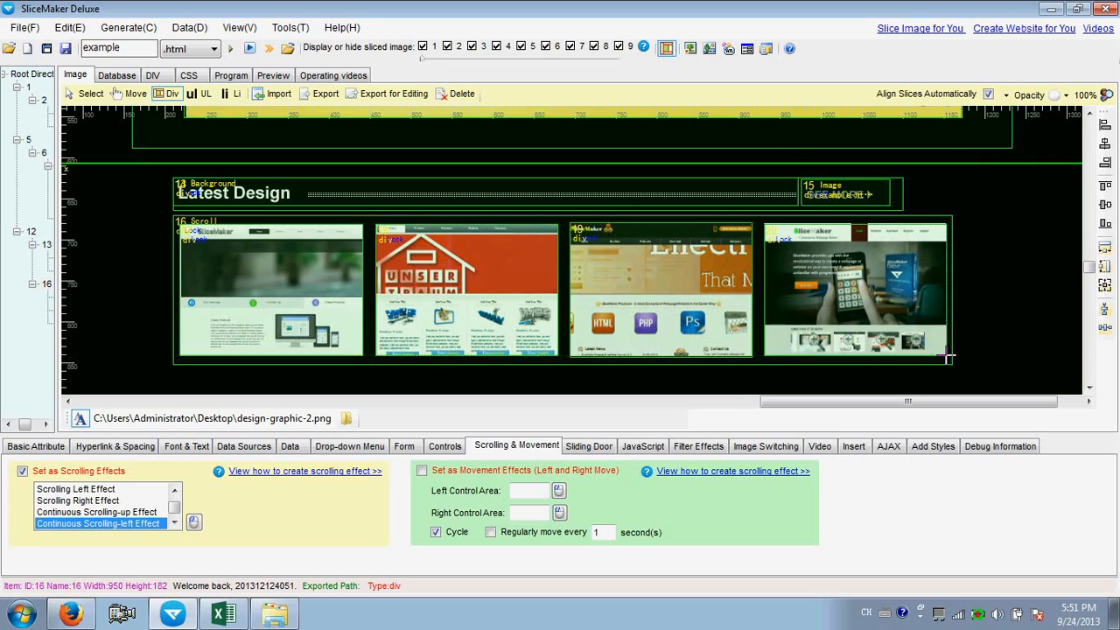
Step: Set the first Latest Design thumbnail slice as an image, enter example.html as its hyperlink URL and select that URL text
{"action": "left_click", "coordinate": [88, 94]}
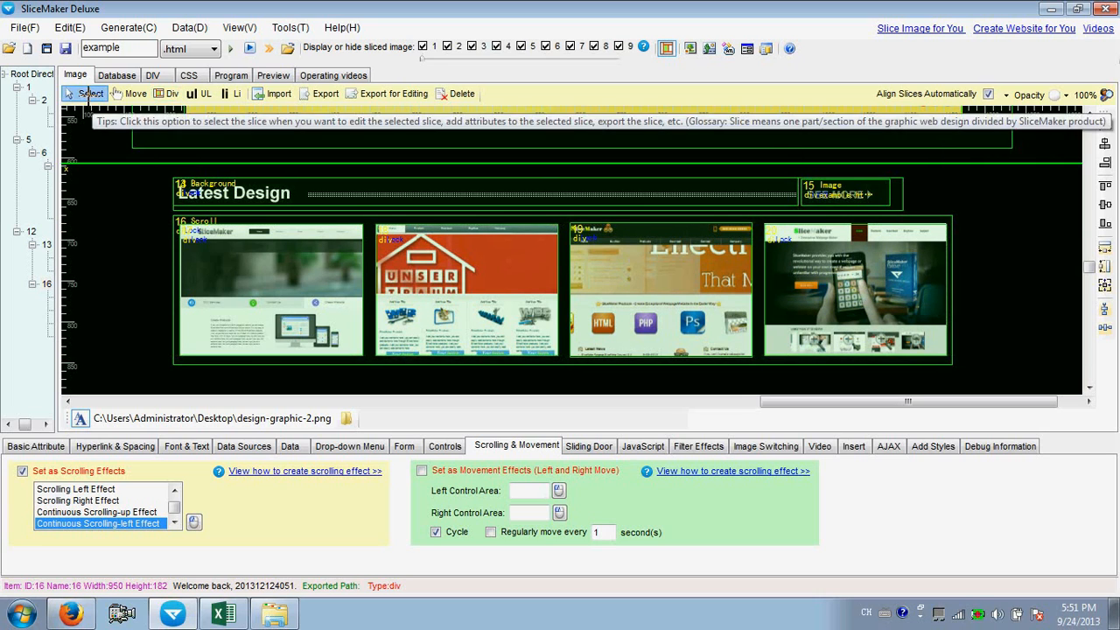
{"action": "left_click", "coordinate": [204, 249]}
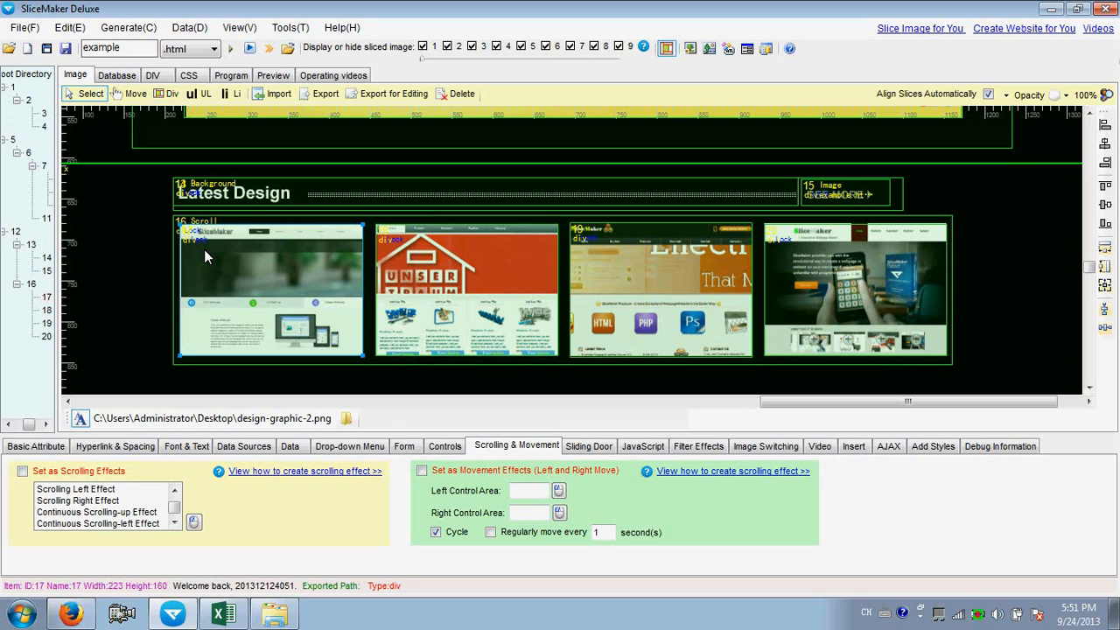
{"action": "left_click", "coordinate": [33, 445]}
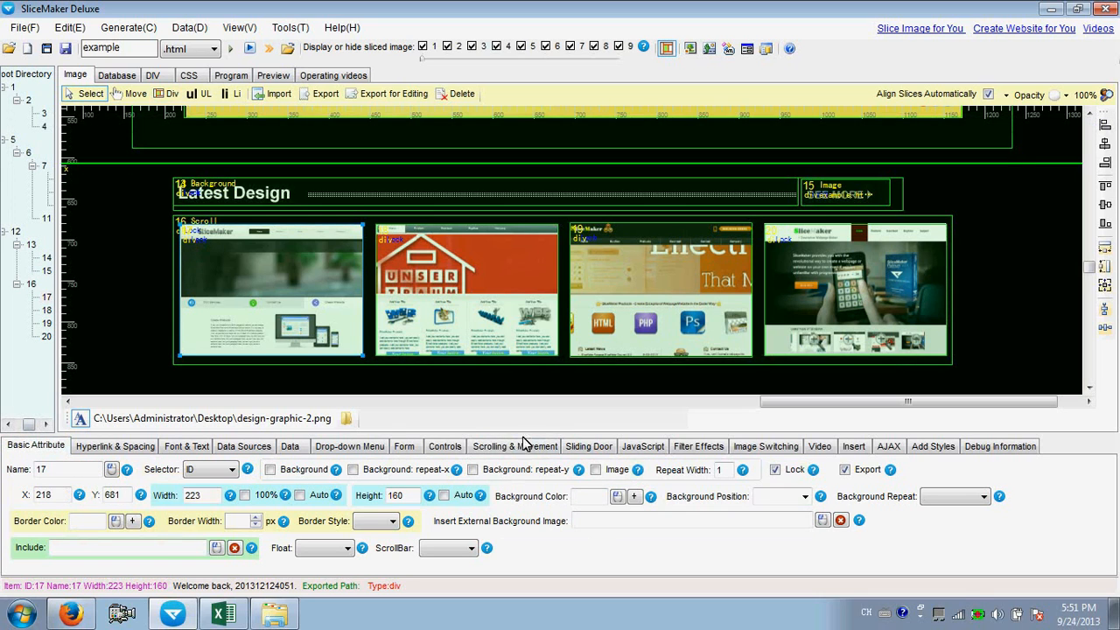
{"action": "left_click", "coordinate": [596, 470]}
{"action": "left_click", "coordinate": [128, 449]}
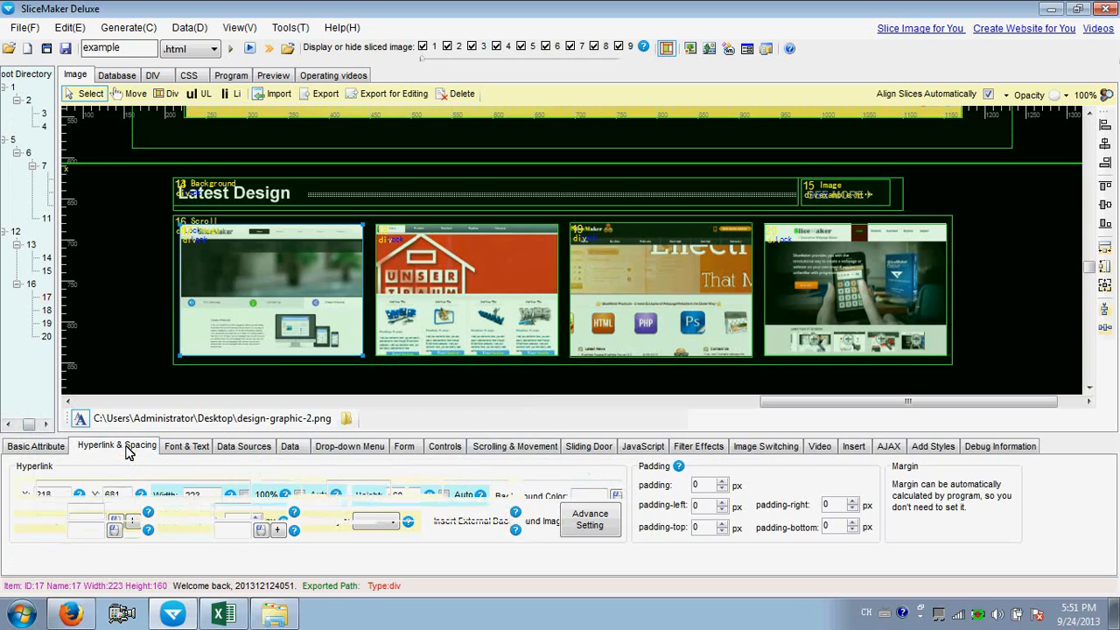
{"action": "left_click", "coordinate": [140, 487]}
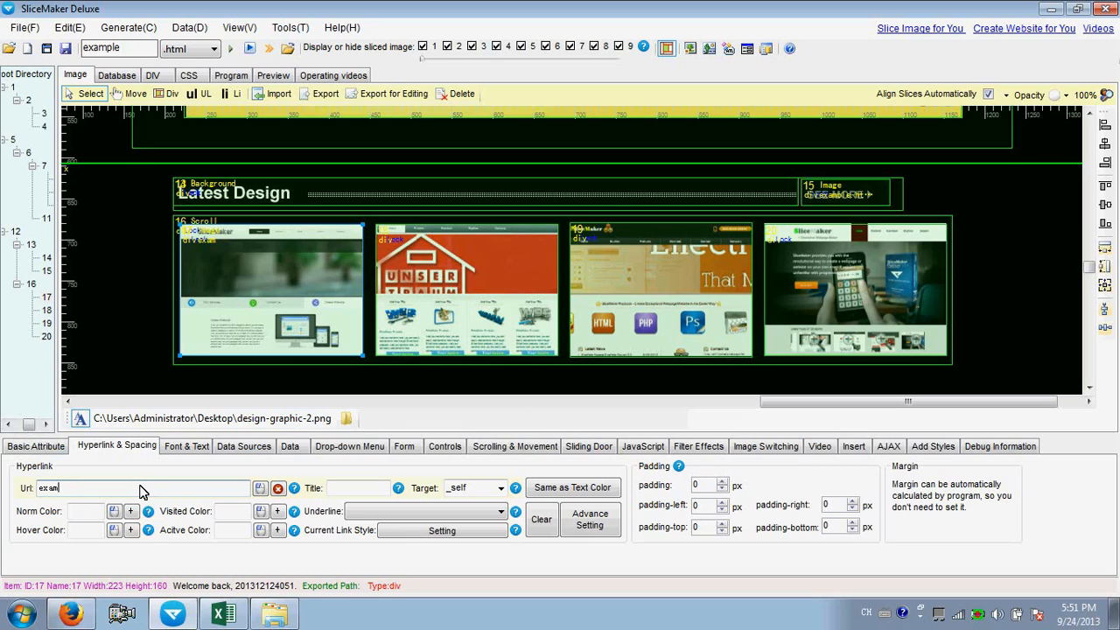
{"action": "type", "text": "example.html"}
{"action": "left_click_drag", "start_coordinate": [128, 493], "coordinate": [29, 496]}
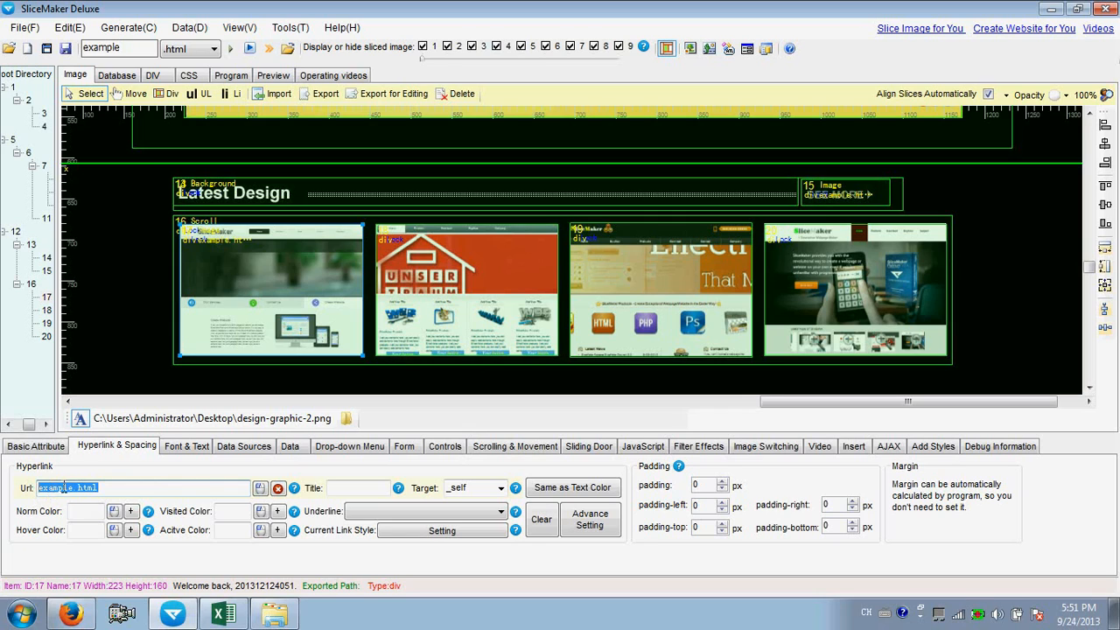
Step: Set the second thumbnail slice, the red house design, as an image linked to example.html
{"action": "left_click", "coordinate": [428, 264]}
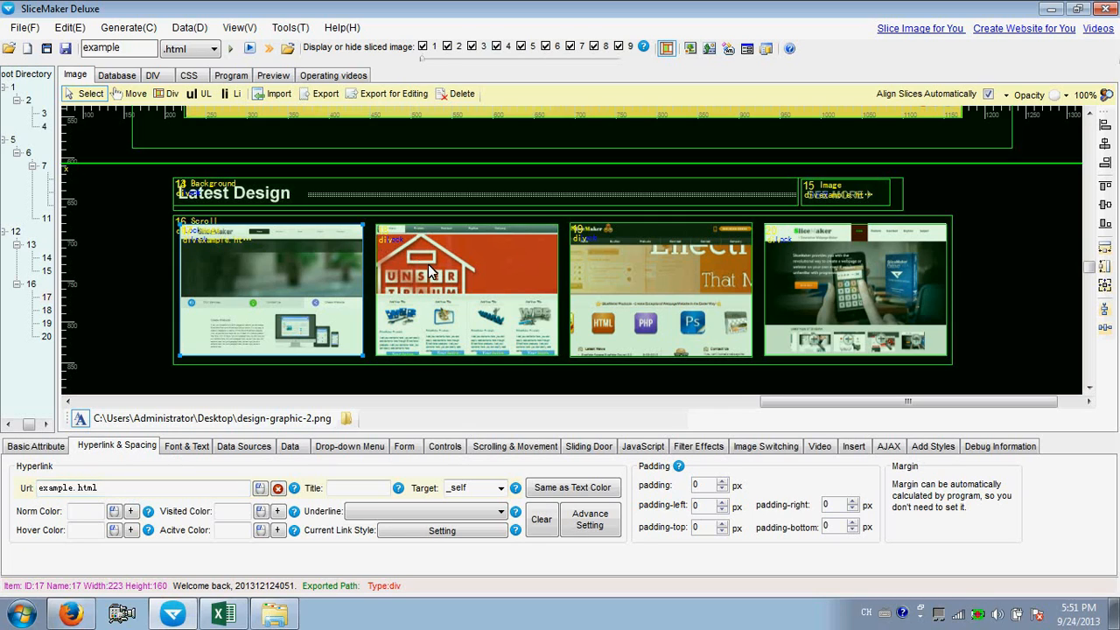
{"action": "left_click", "coordinate": [42, 448]}
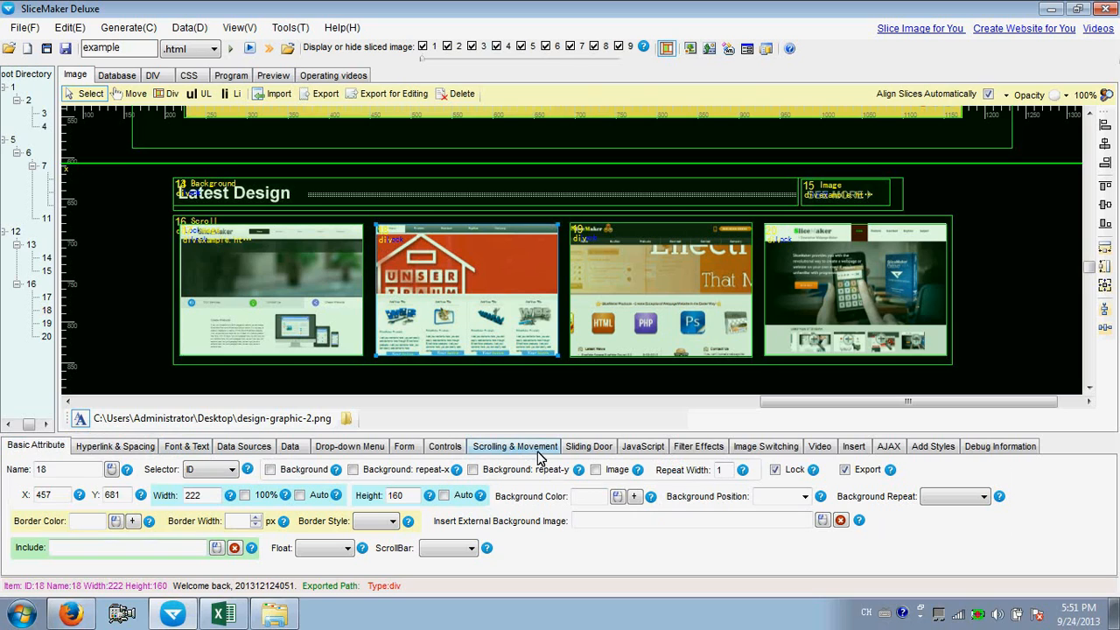
{"action": "left_click", "coordinate": [596, 470]}
{"action": "left_click", "coordinate": [118, 447]}
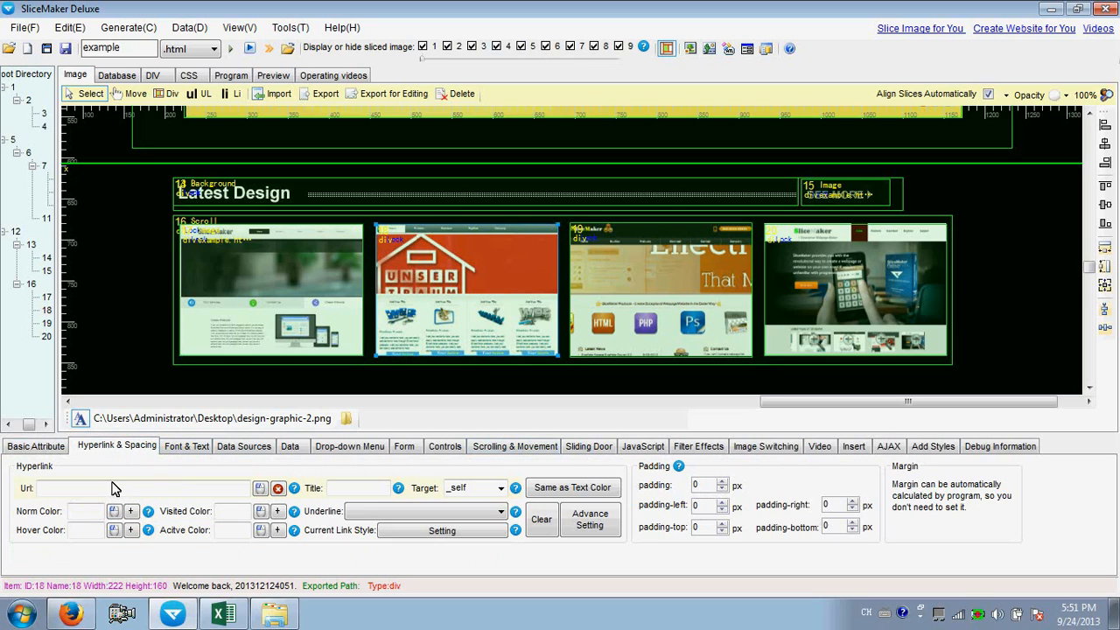
{"action": "left_click", "coordinate": [115, 488]}
{"action": "type", "text": "example.html"}
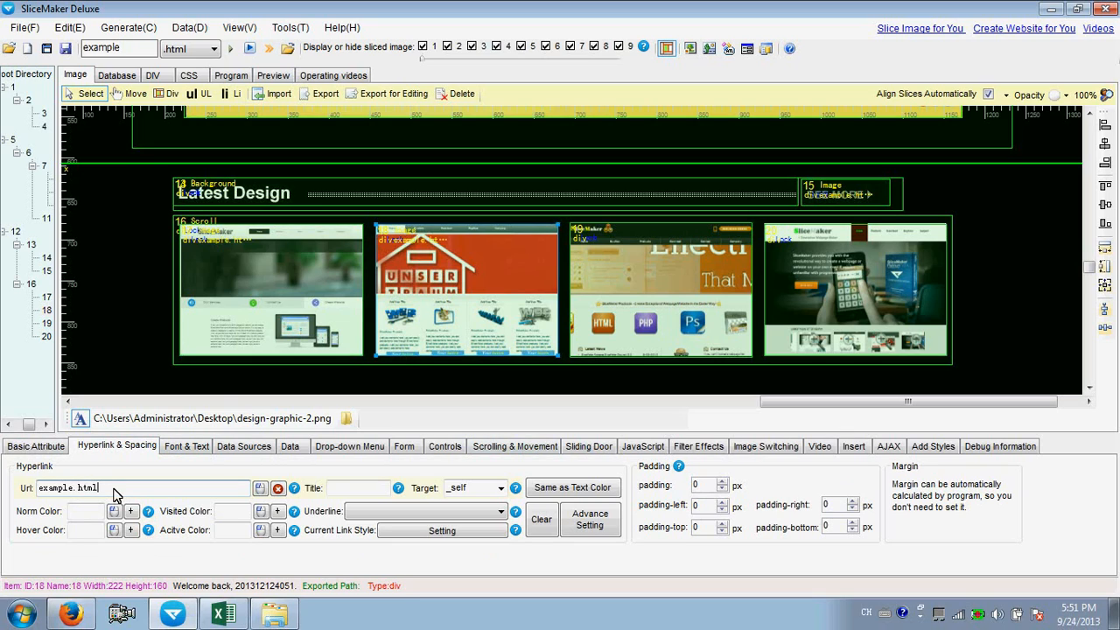
Step: Set the third thumbnail slice, the orange design, as an image with the hyperlink URL example.html
{"action": "left_click", "coordinate": [616, 267]}
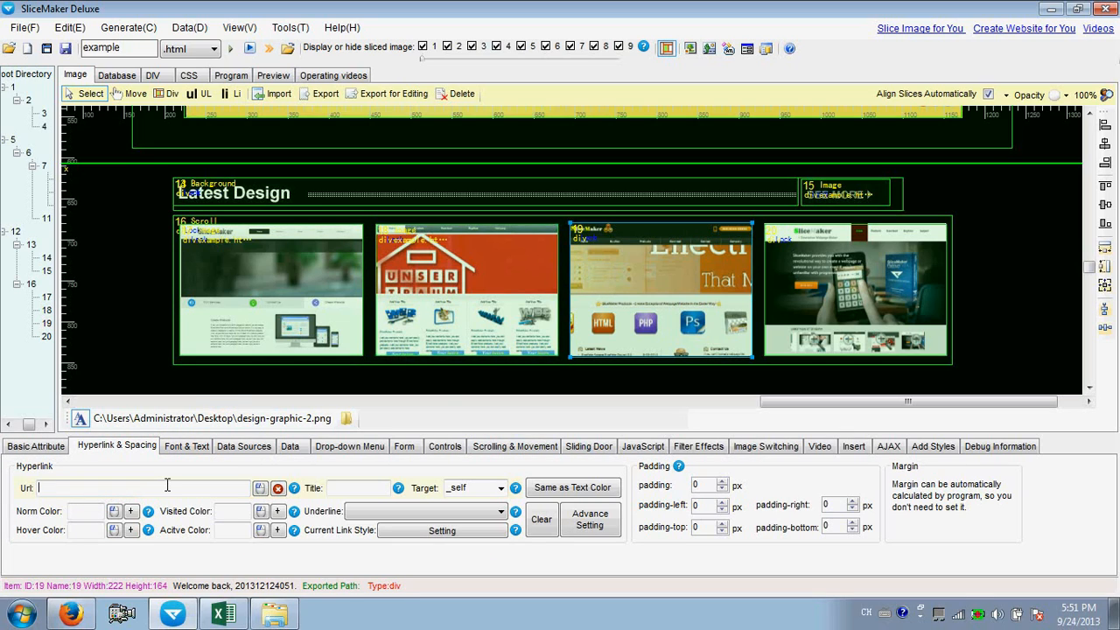
{"action": "left_click", "coordinate": [54, 448]}
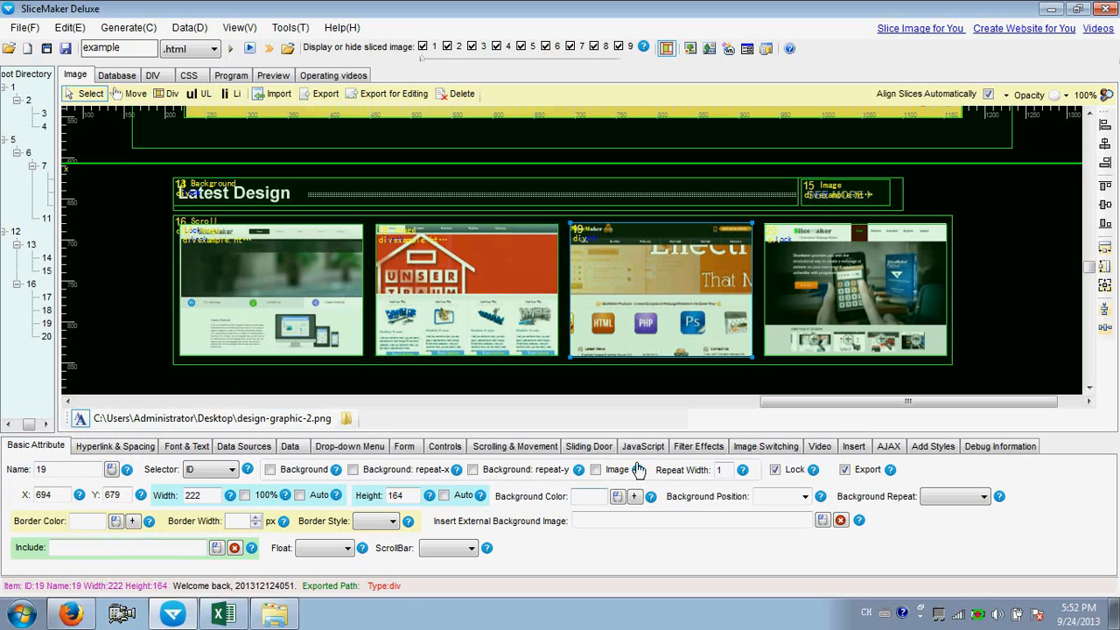
{"action": "left_click", "coordinate": [114, 446]}
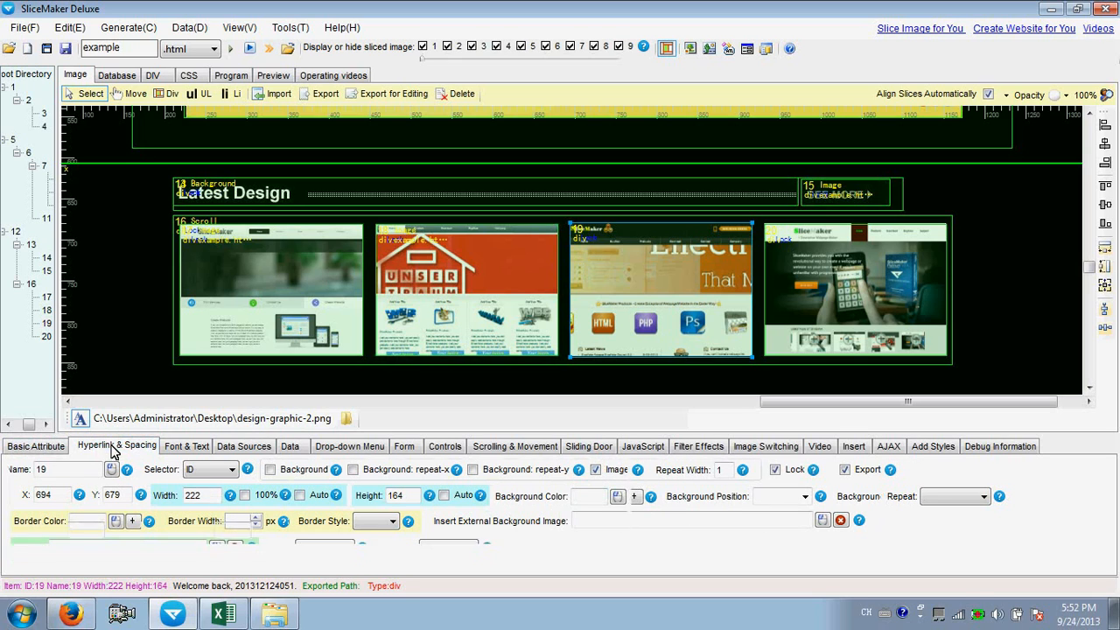
{"action": "left_click", "coordinate": [96, 491]}
{"action": "type", "text": "example.html"}
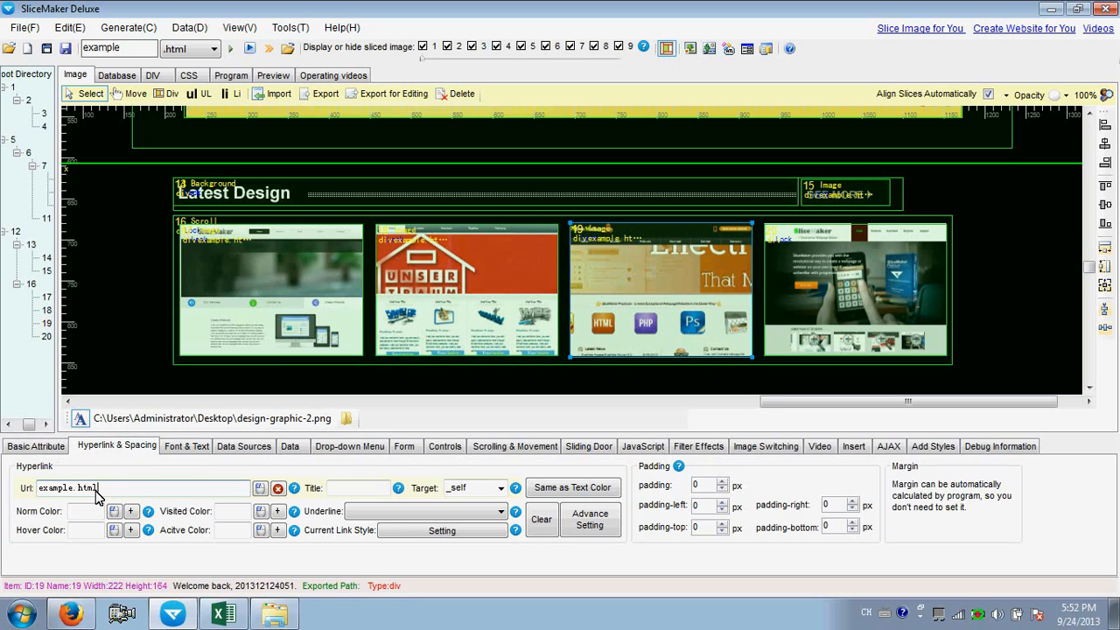
Step: Set the fourth thumbnail slice as an image linked to example.html and check the links of the other thumbnail slices
{"action": "left_click", "coordinate": [827, 258]}
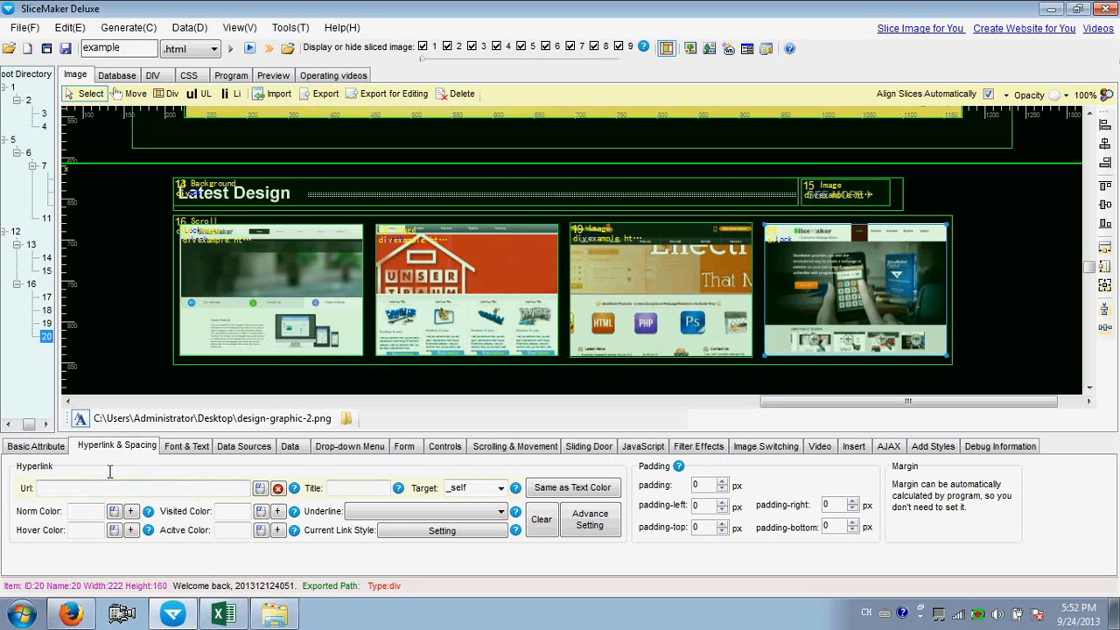
{"action": "left_click", "coordinate": [35, 446]}
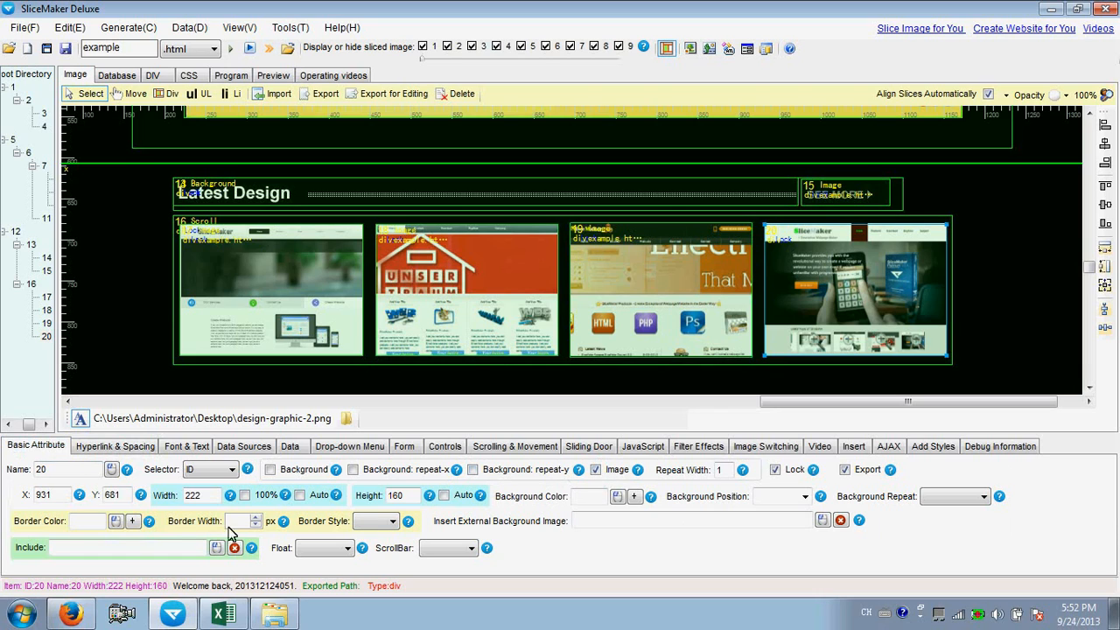
{"action": "left_click", "coordinate": [105, 446]}
{"action": "left_click", "coordinate": [95, 487]}
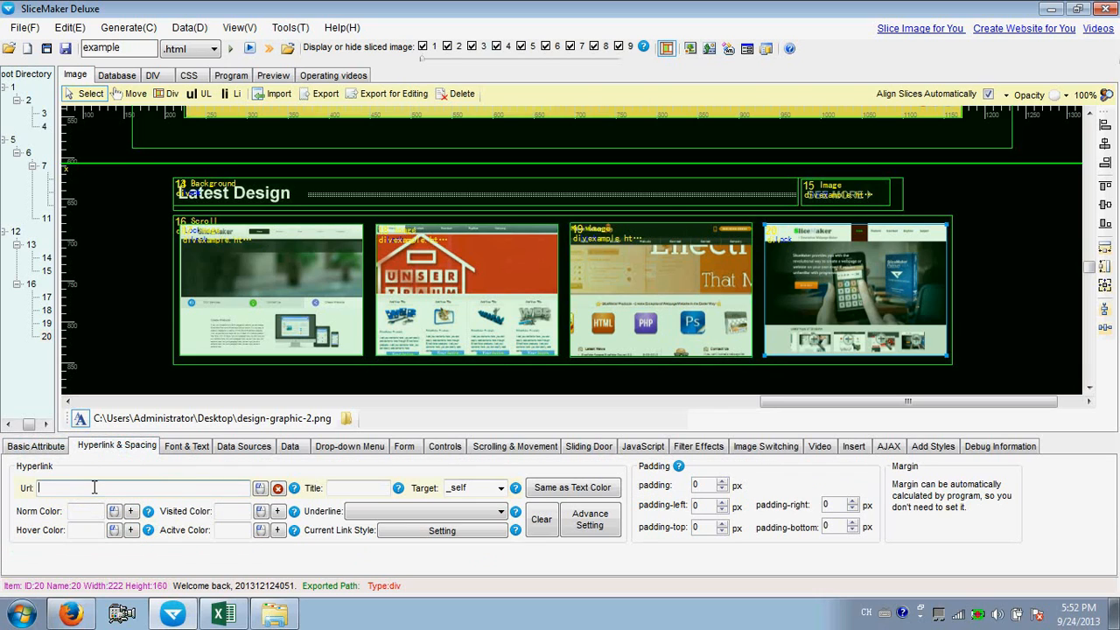
{"action": "type", "text": "examaple.html"}
{"action": "left_click", "coordinate": [51, 489]}
{"action": "key", "text": "Delete"}
{"action": "type", "text": "m"}
{"action": "left_click", "coordinate": [273, 280]}
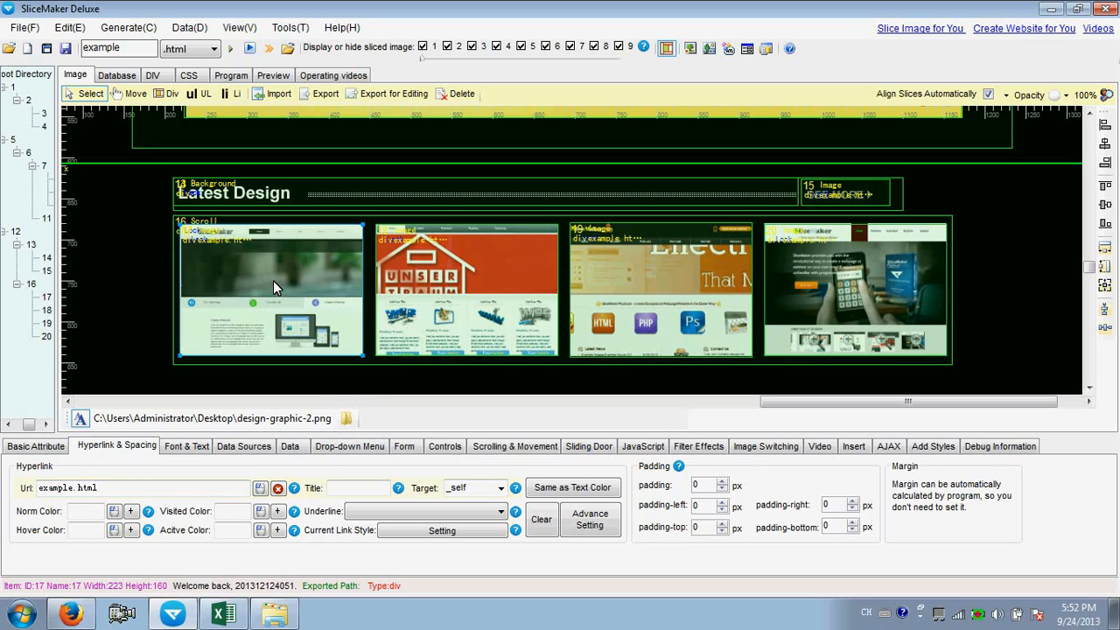
{"action": "left_click", "coordinate": [416, 261]}
{"action": "left_click", "coordinate": [623, 287]}
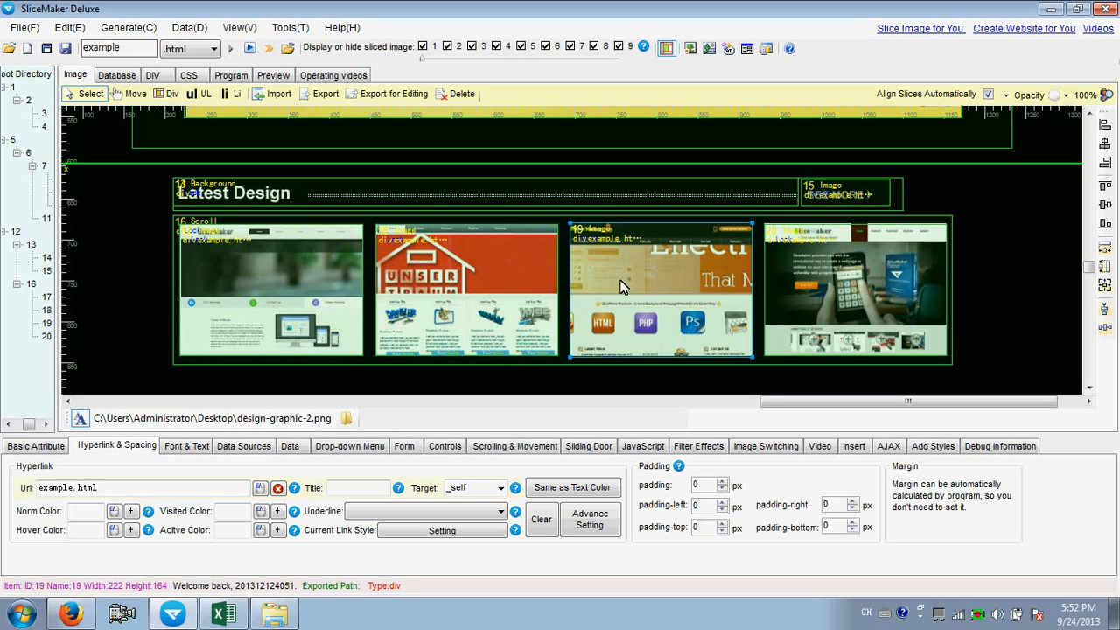
Step: Generate the page and export its images, CSS, HTML and JavaScript files to C:\Users\Administrator\Desktop\example, opening the preview
{"action": "left_click", "coordinate": [232, 50]}
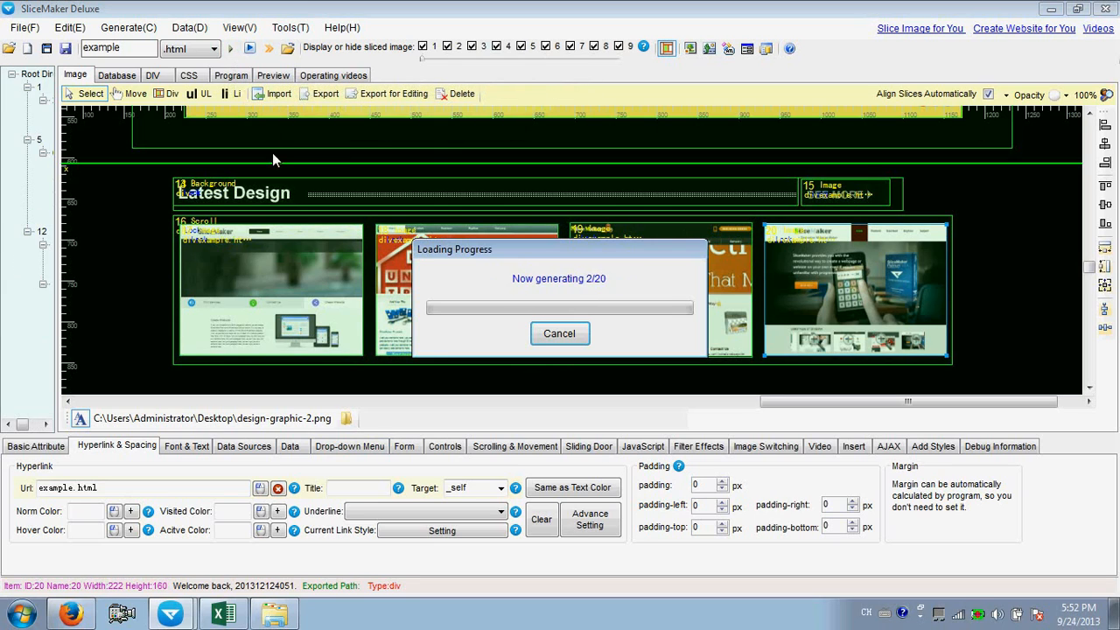
{"action": "left_click", "coordinate": [612, 367]}
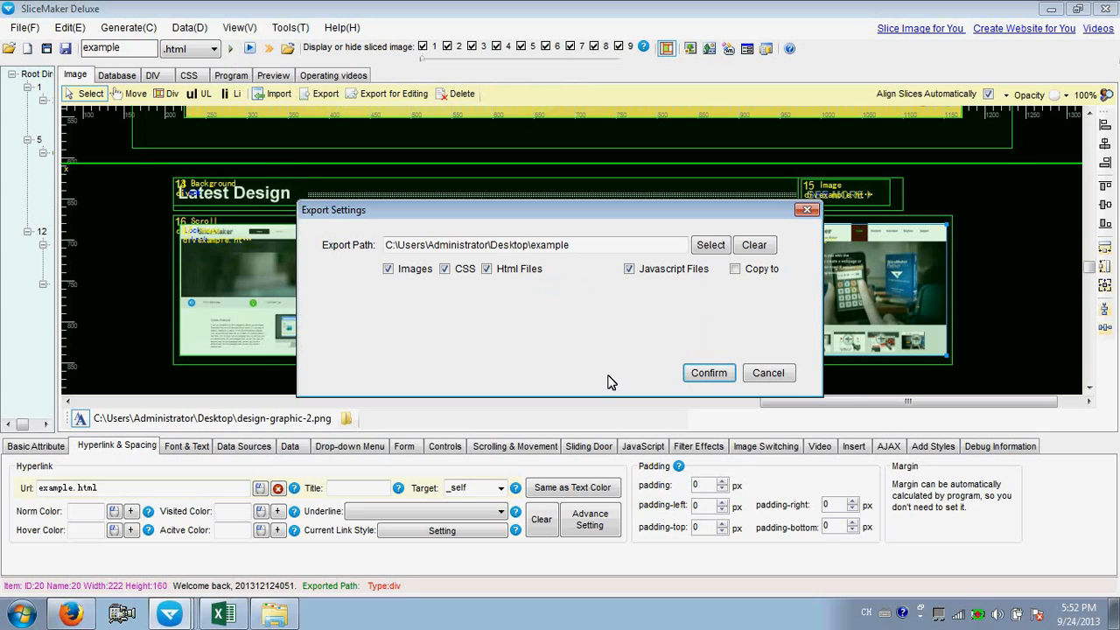
{"action": "left_click", "coordinate": [709, 375]}
{"action": "left_click", "coordinate": [628, 369]}
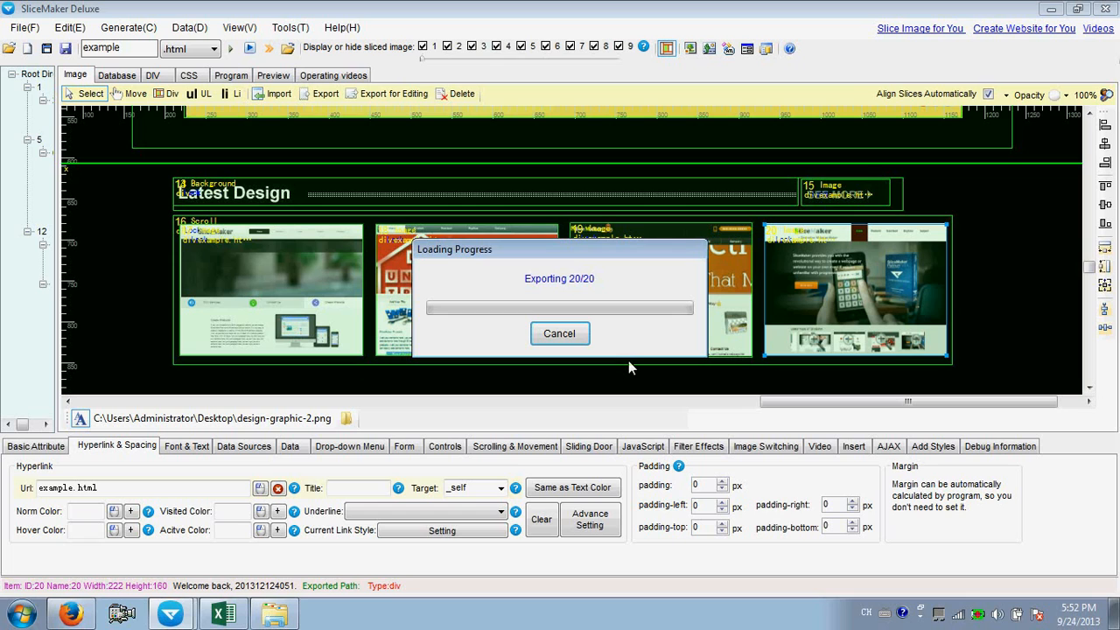
{"action": "left_click", "coordinate": [633, 353]}
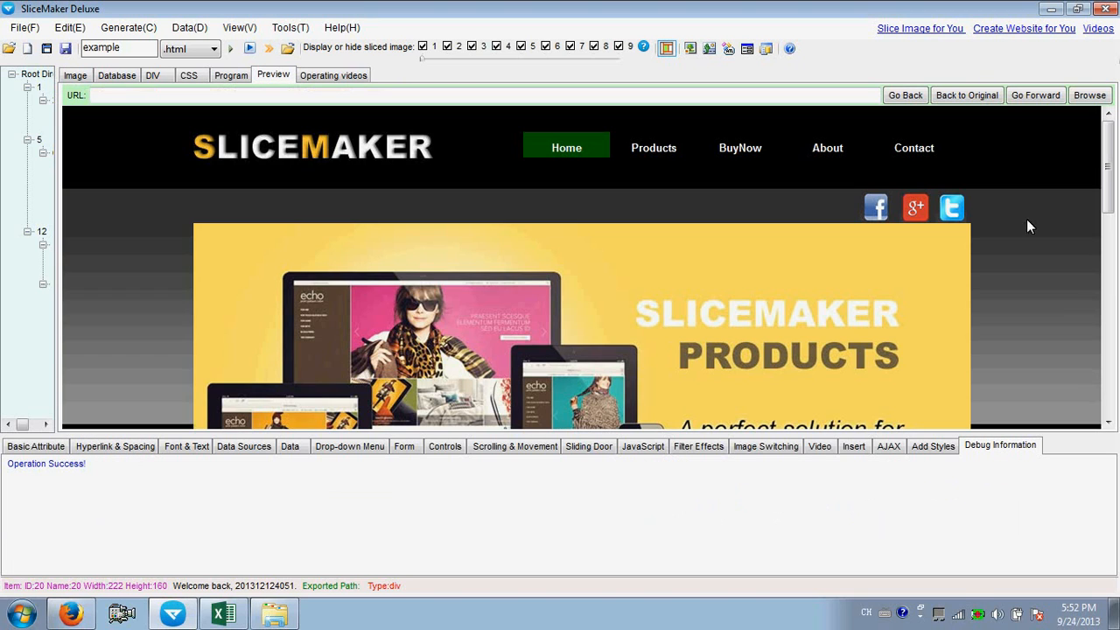
Step: Examine the links and scrolling behaviour of the Latest Design thumbnails in the page preview
{"action": "left_click_drag", "start_coordinate": [1107, 162], "coordinate": [1107, 294]}
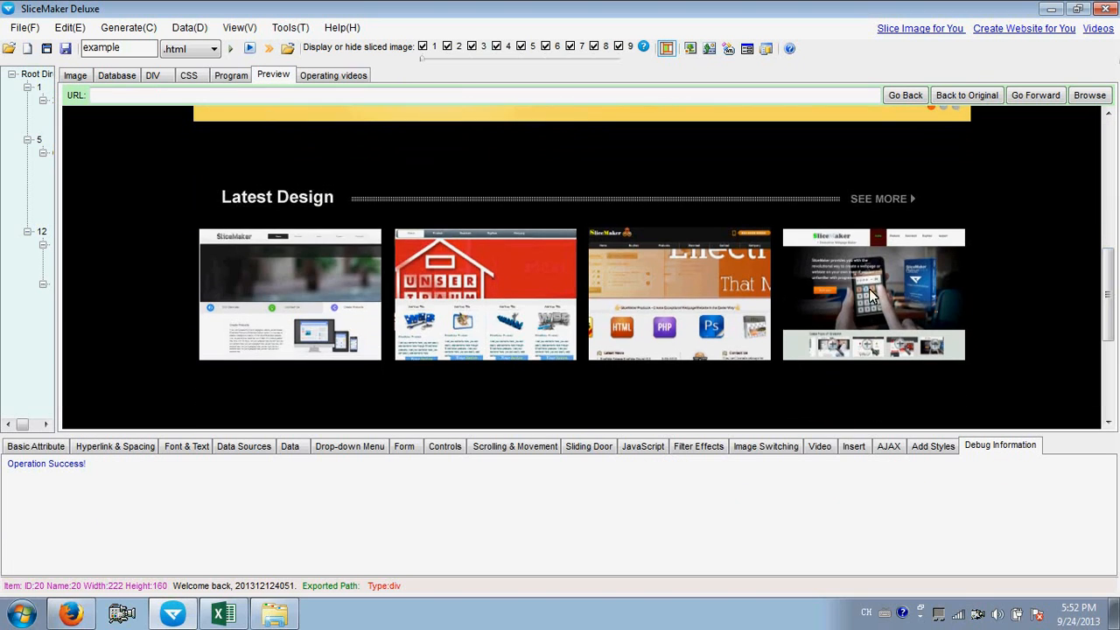
{"action": "left_click", "coordinate": [294, 295]}
{"action": "left_click_drag", "start_coordinate": [303, 300], "coordinate": [452, 286]}
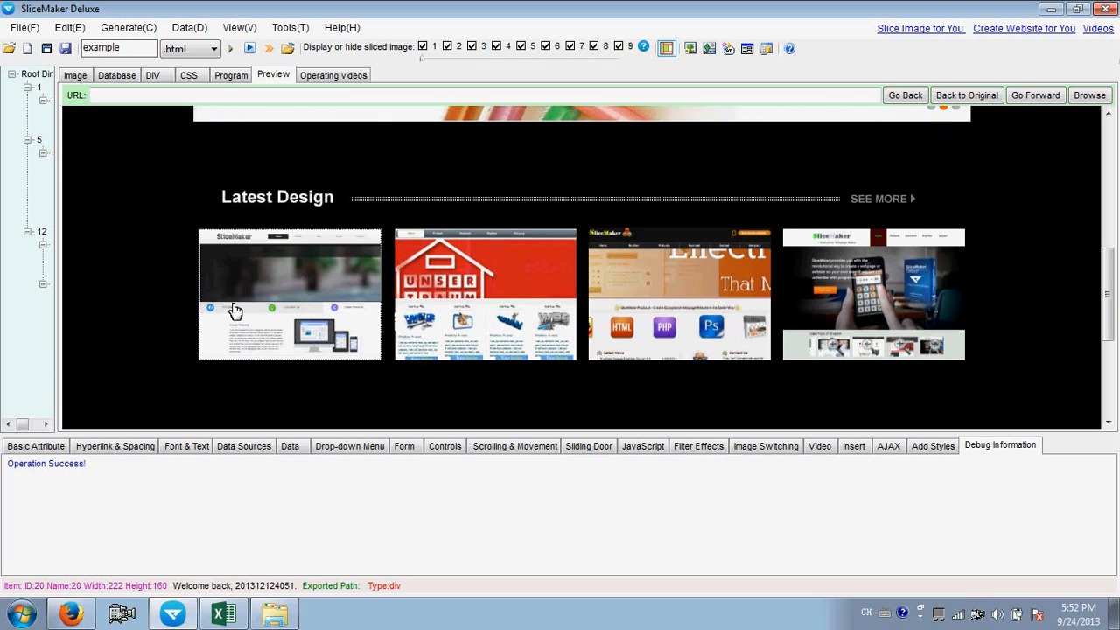
Step: Switch to Firefox, reload example.html and check the Latest Design thumbnails and their links
{"action": "left_click", "coordinate": [66, 613]}
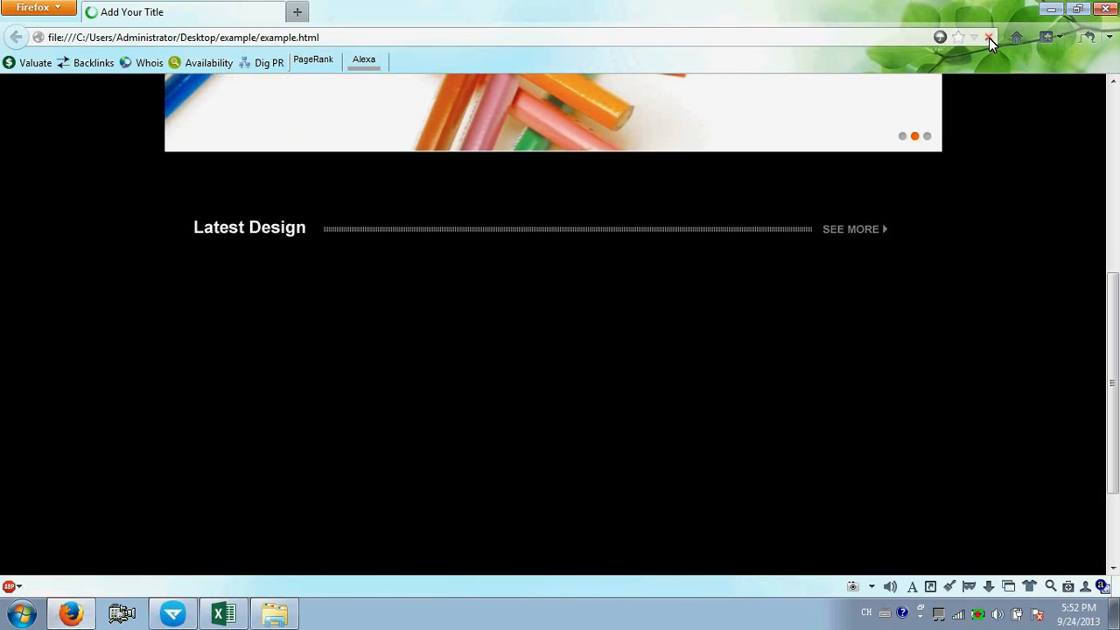
{"action": "left_click", "coordinate": [989, 38]}
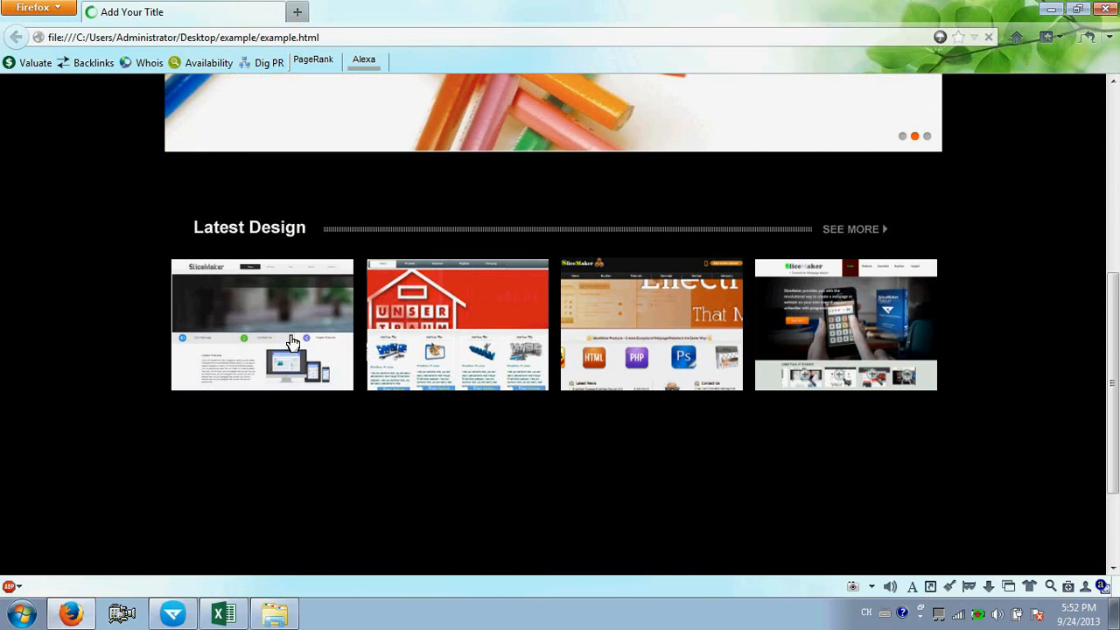
{"action": "left_click", "coordinate": [294, 341]}
{"action": "scroll", "coordinate": [427, 343], "scroll_direction": "down", "scroll_amount": 5}
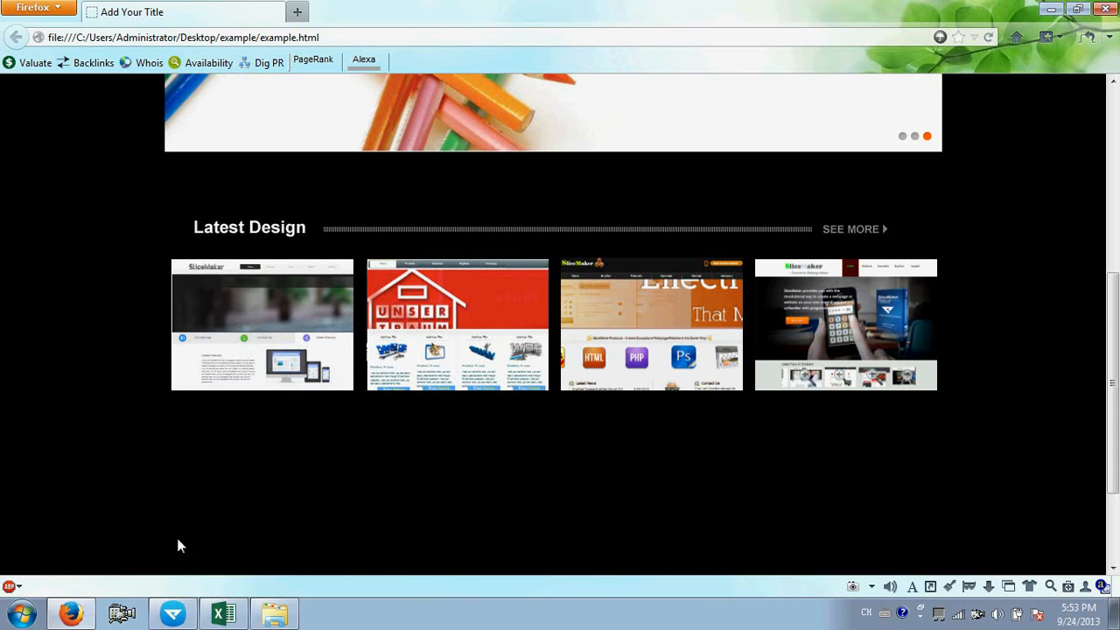
Step: Back in SliceMaker Deluxe, slice the divider line above Our Articles as a div about 946 by 20 px and set it as Background
{"action": "left_click", "coordinate": [175, 617]}
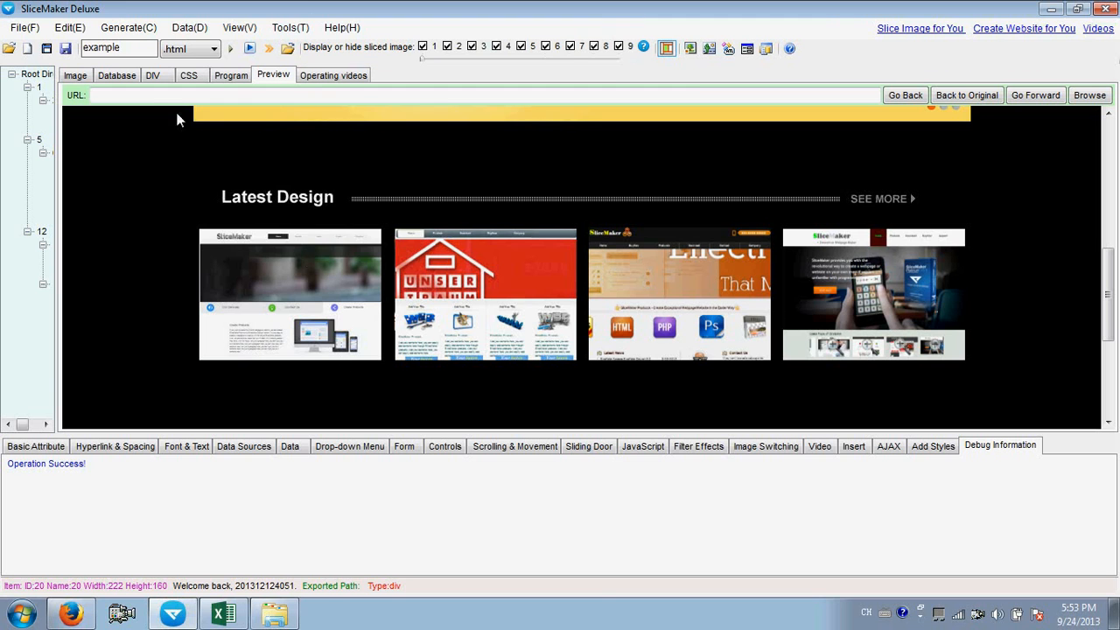
{"action": "left_click", "coordinate": [79, 76]}
{"action": "scroll", "coordinate": [232, 248], "scroll_direction": "down", "scroll_amount": 5}
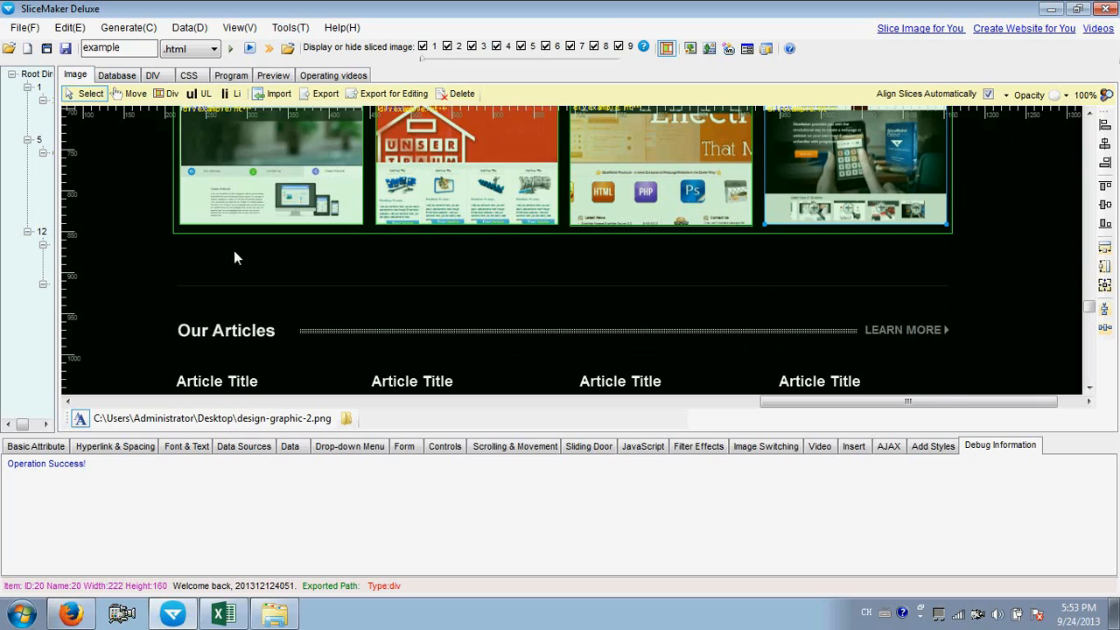
{"action": "left_click", "coordinate": [169, 95]}
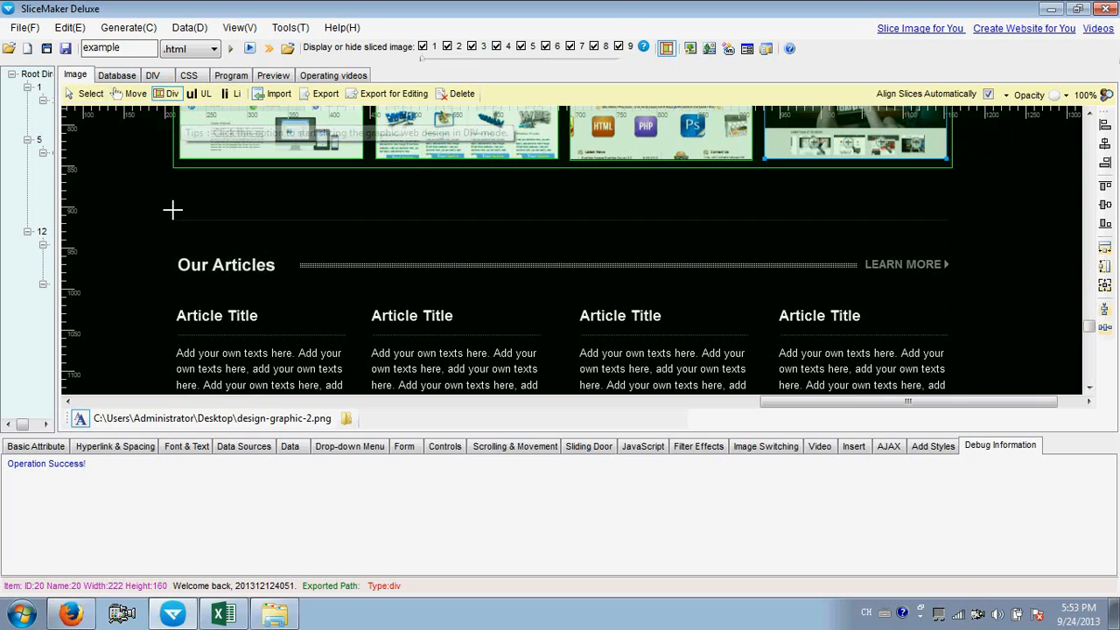
{"action": "left_click_drag", "start_coordinate": [174, 212], "coordinate": [949, 227]}
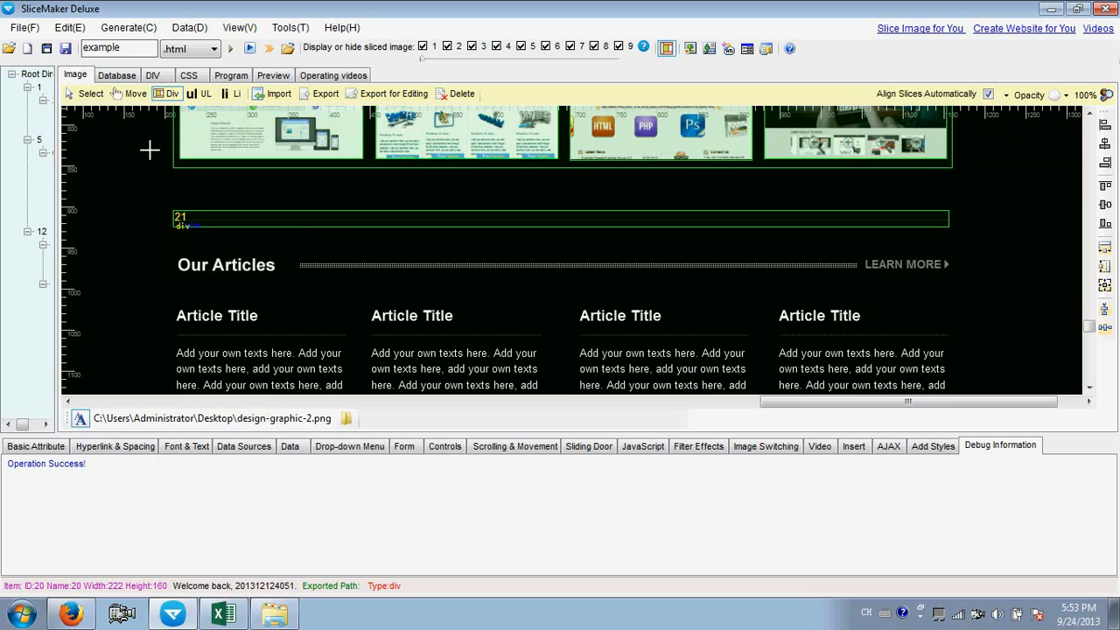
{"action": "left_click", "coordinate": [88, 94]}
{"action": "left_click", "coordinate": [191, 220]}
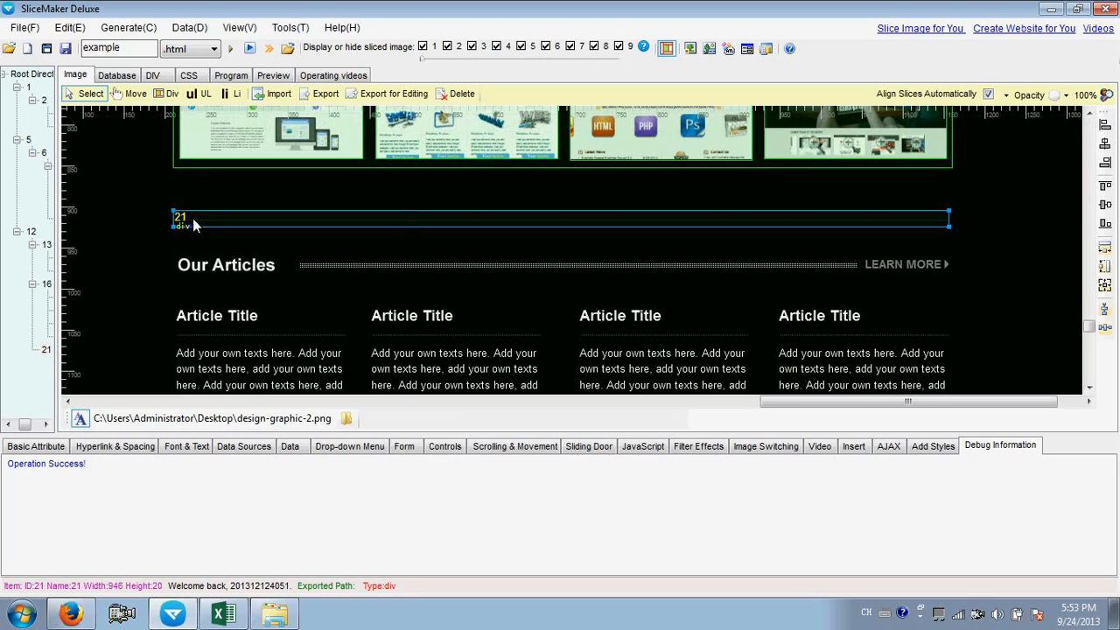
{"action": "right_click", "coordinate": [193, 218]}
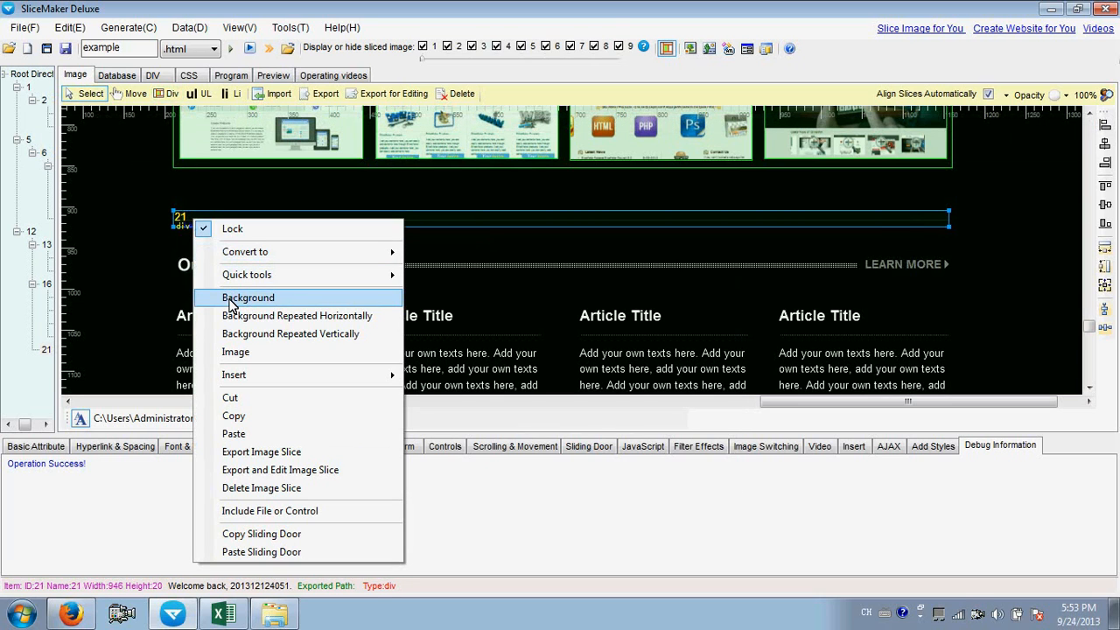
{"action": "left_click", "coordinate": [231, 298]}
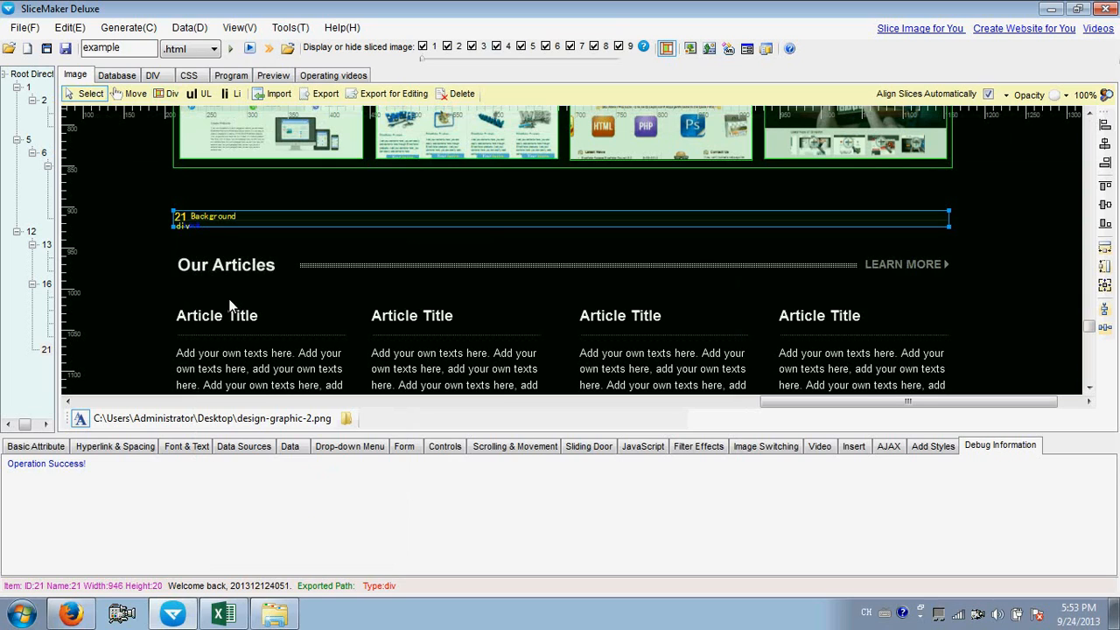
Step: Slice the Our Articles header row as a div, with nested divs for the heading (about 835 by 28) and LEARN MORE (about 105 by 23)
{"action": "left_click", "coordinate": [167, 94]}
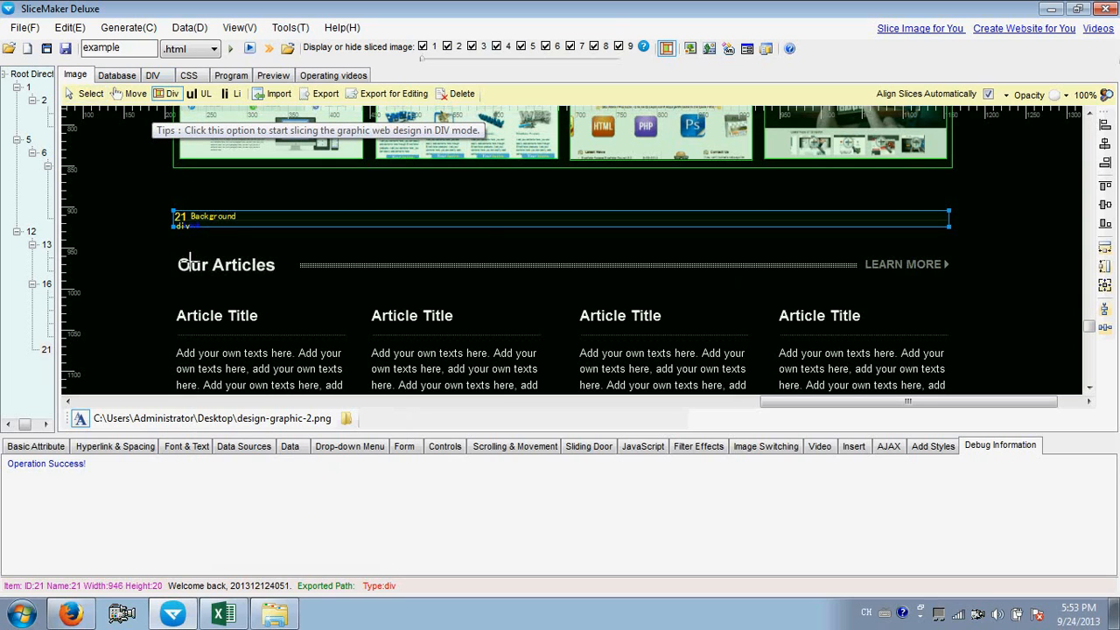
{"action": "left_click_drag", "start_coordinate": [172, 249], "coordinate": [955, 281]}
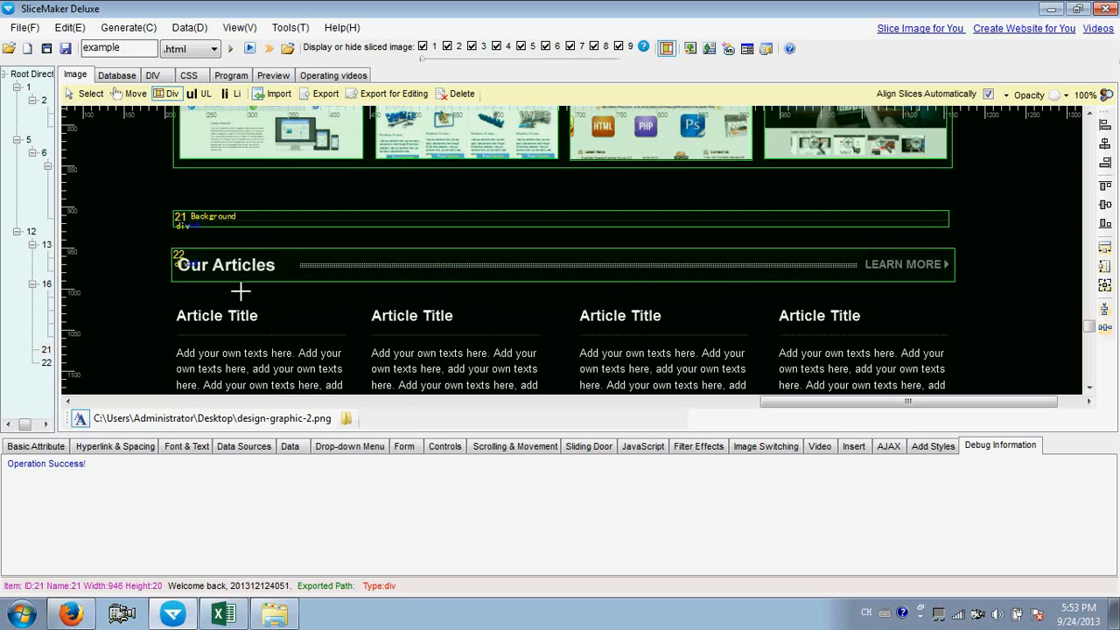
{"action": "left_click_drag", "start_coordinate": [175, 253], "coordinate": [950, 273]}
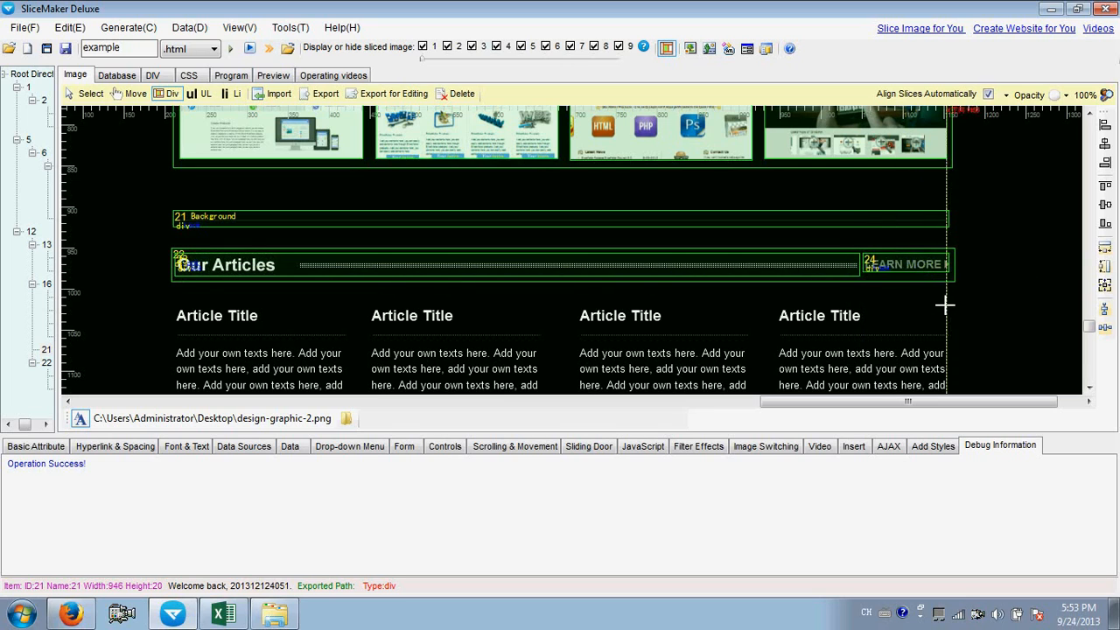
Step: Set the nested Our Articles heading slice as Background
{"action": "left_click", "coordinate": [87, 94]}
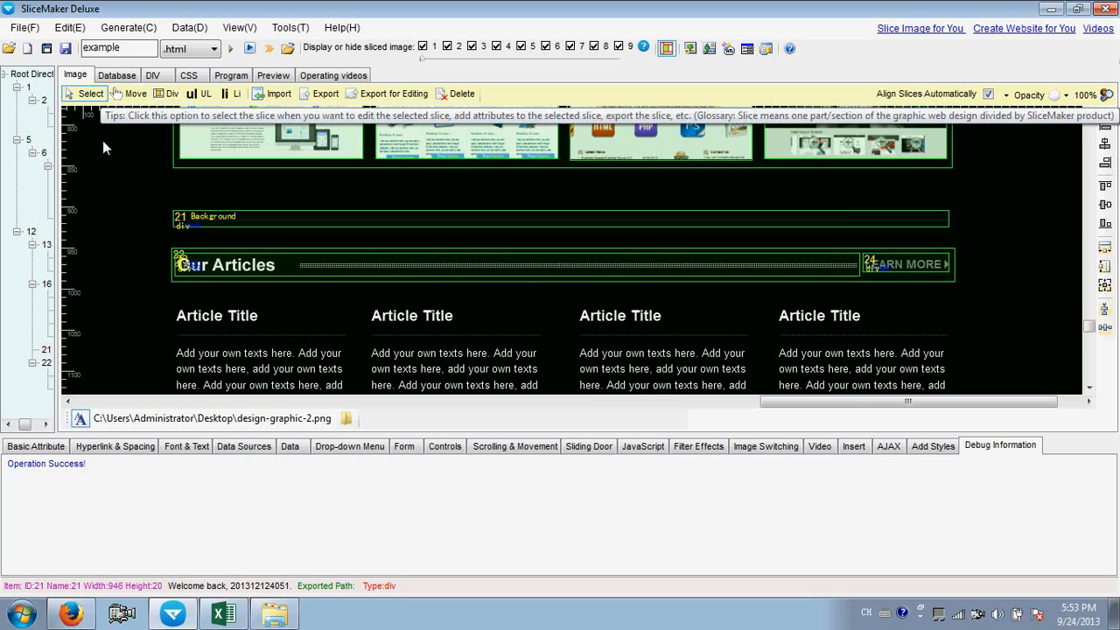
{"action": "left_click", "coordinate": [198, 264]}
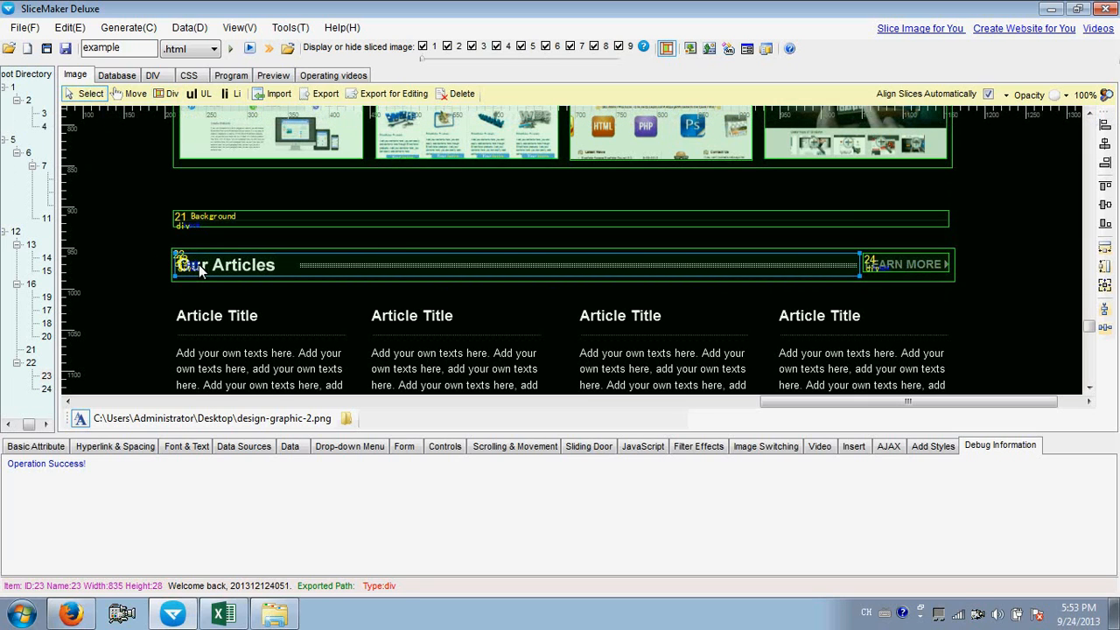
{"action": "right_click", "coordinate": [198, 265]}
{"action": "left_click", "coordinate": [257, 328]}
Step: Set the LEARN MORE slice as an image with the hyperlink URL example.html and the title LEARN MORE
{"action": "left_click", "coordinate": [902, 268]}
{"action": "right_click", "coordinate": [901, 265]}
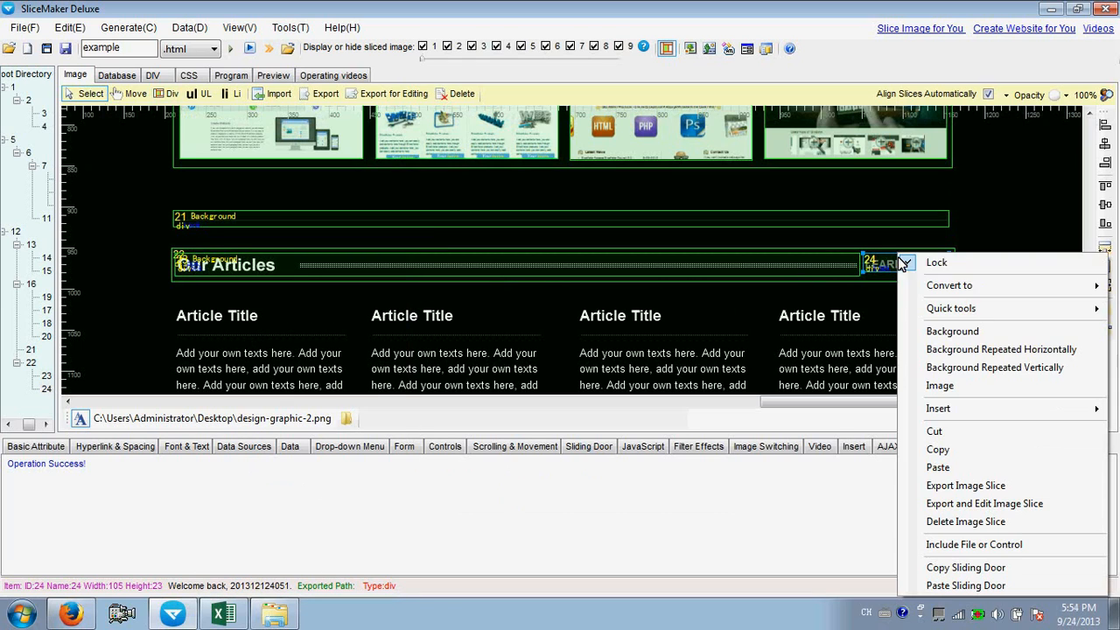
{"action": "left_click", "coordinate": [942, 386]}
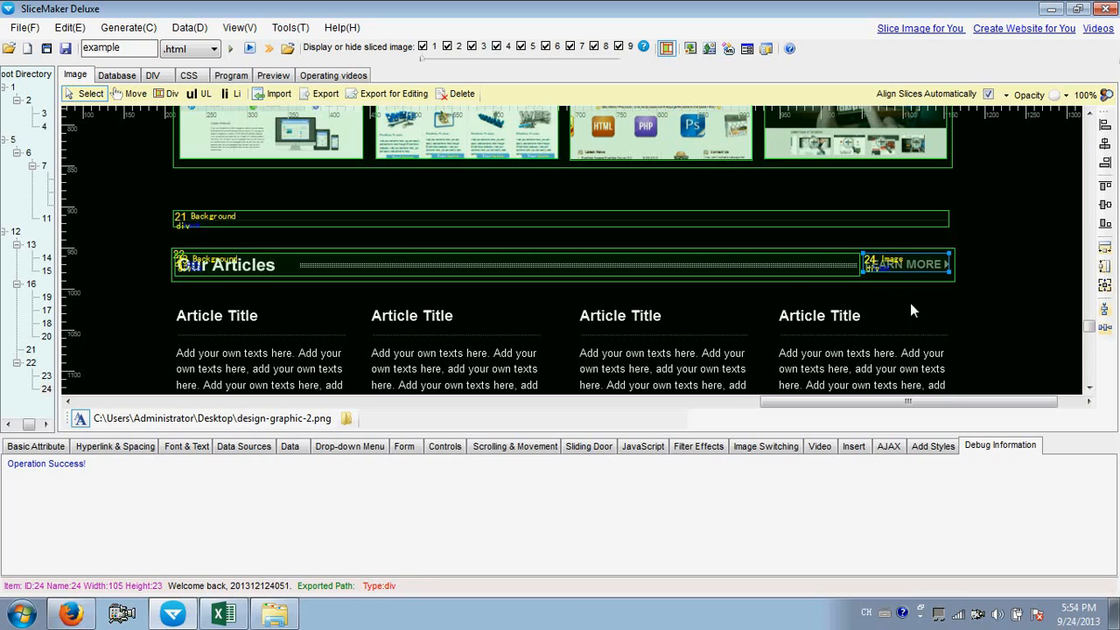
{"action": "left_click", "coordinate": [124, 447]}
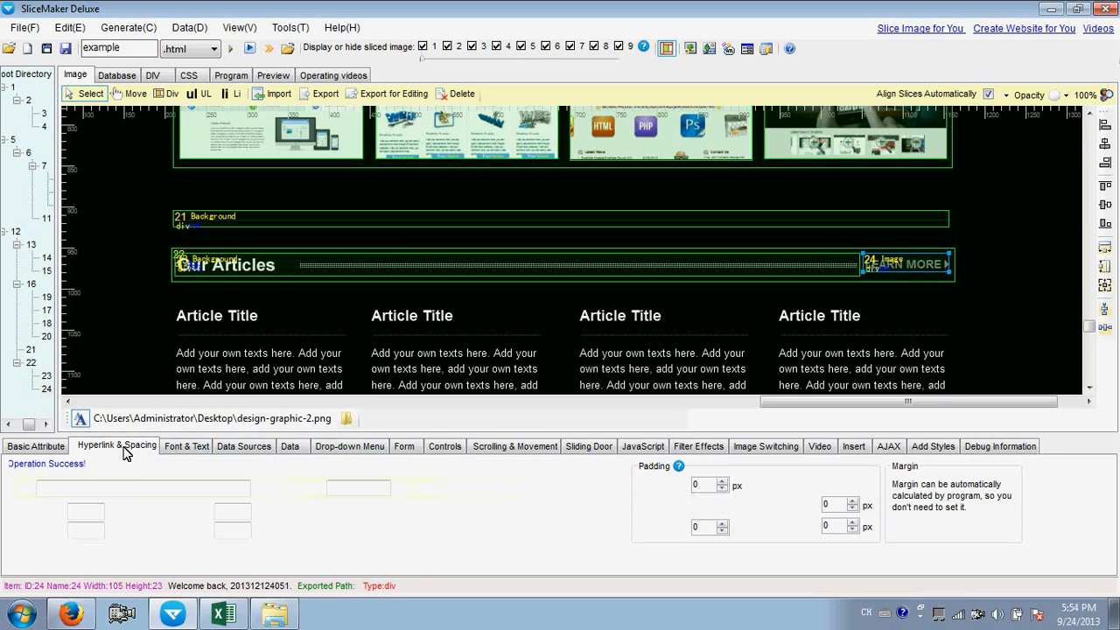
{"action": "left_click", "coordinate": [117, 487]}
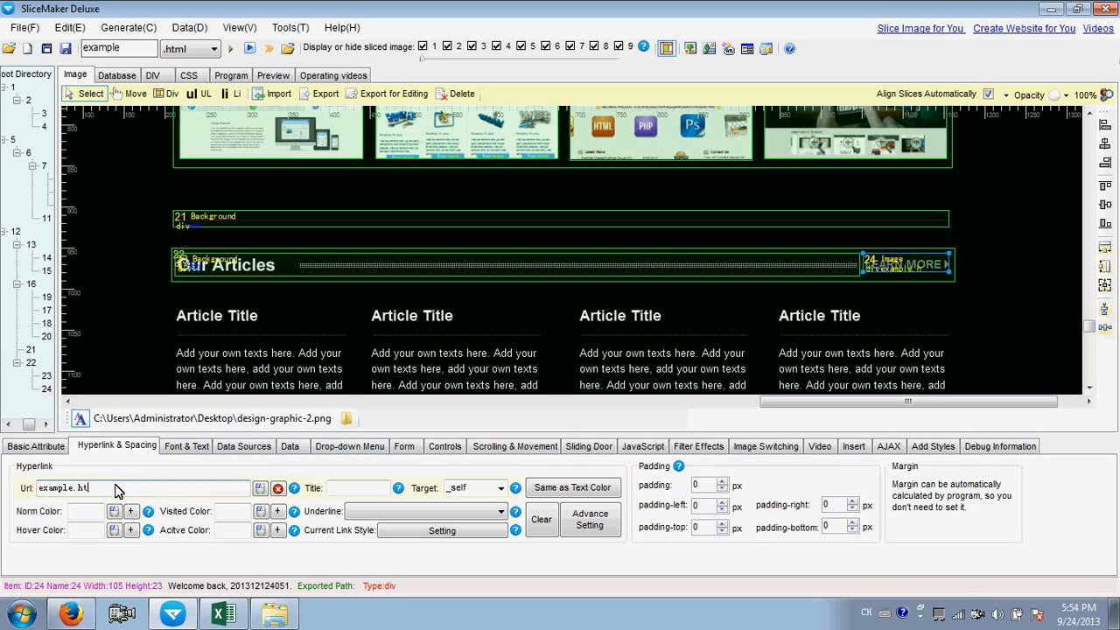
{"action": "left_click", "coordinate": [370, 492]}
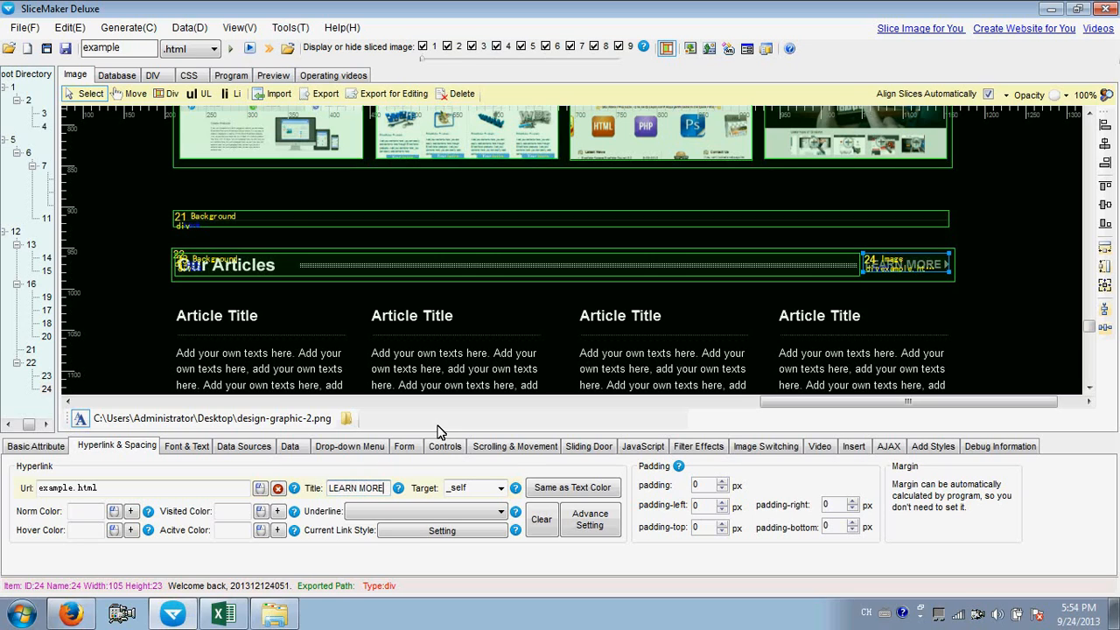
Step: Regenerate the page with the Our Articles header and export images, CSS, HTML and JavaScript files to C:\Users\Administrator\Desktop\example
{"action": "left_click", "coordinate": [230, 49]}
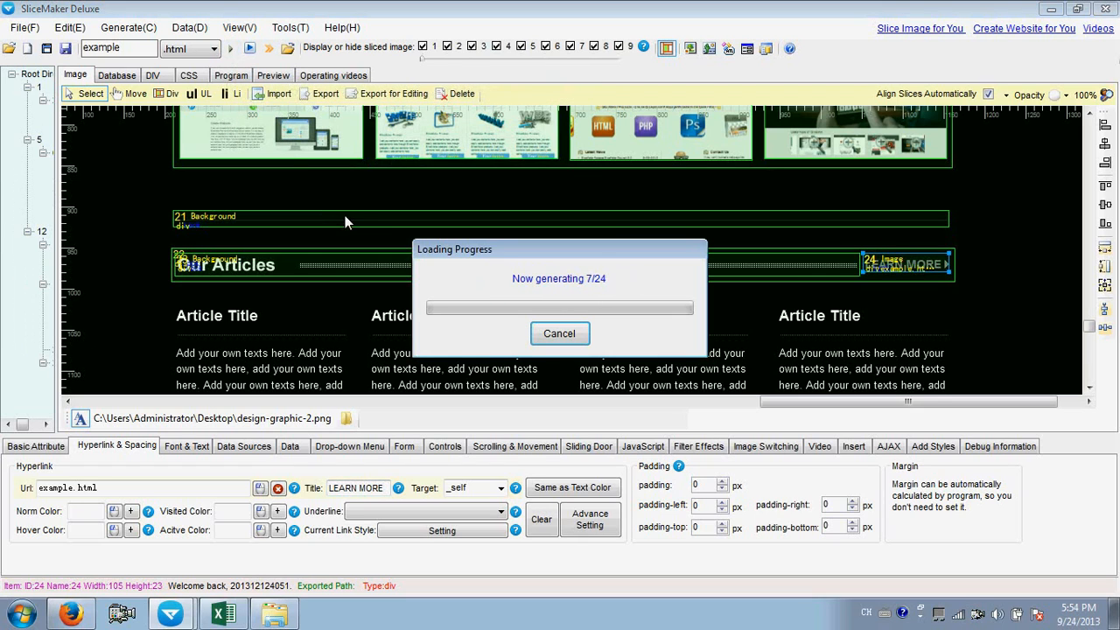
{"action": "left_click", "coordinate": [638, 362]}
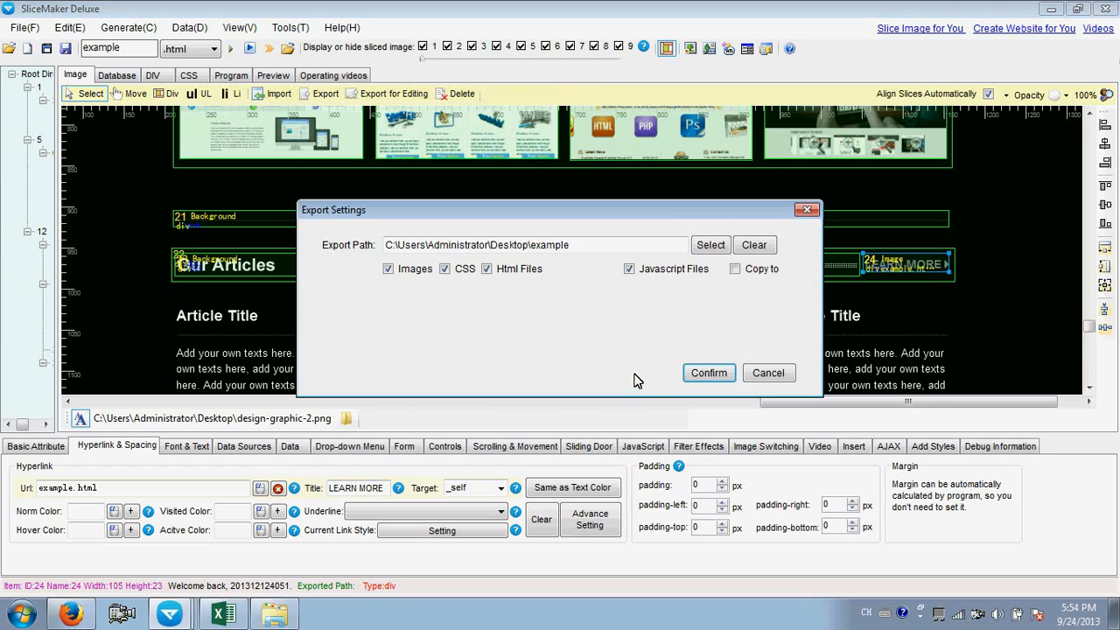
{"action": "left_click", "coordinate": [700, 373]}
{"action": "left_click", "coordinate": [645, 360]}
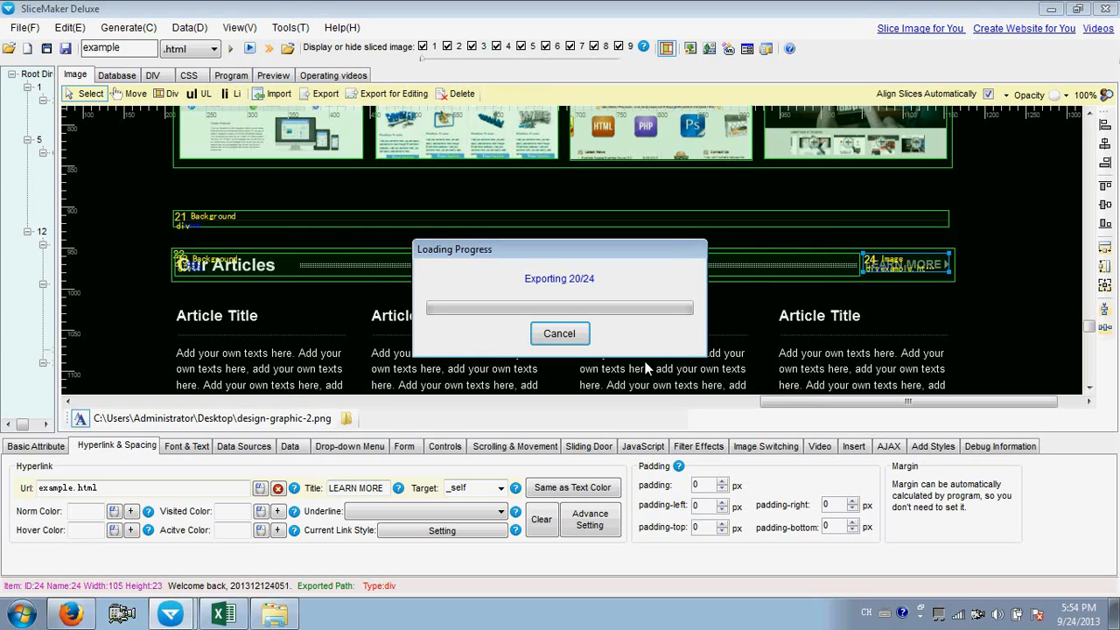
{"action": "left_click", "coordinate": [643, 348]}
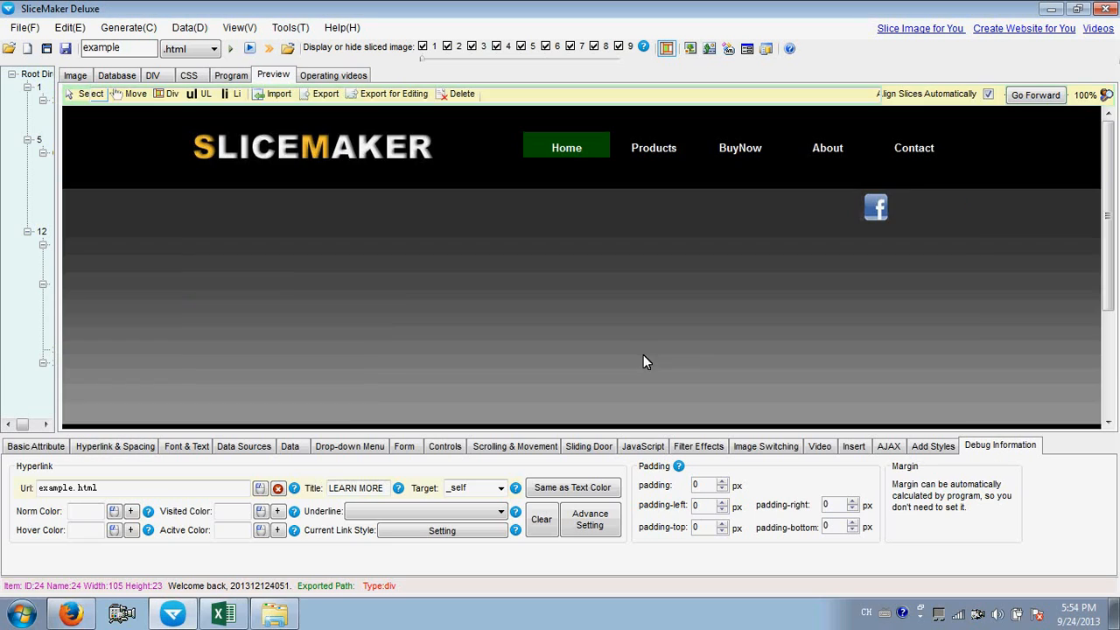
Step: Check the Our Articles header and its LEARN MORE link in the page preview and in Firefox
{"action": "left_click_drag", "start_coordinate": [1107, 154], "coordinate": [1113, 332]}
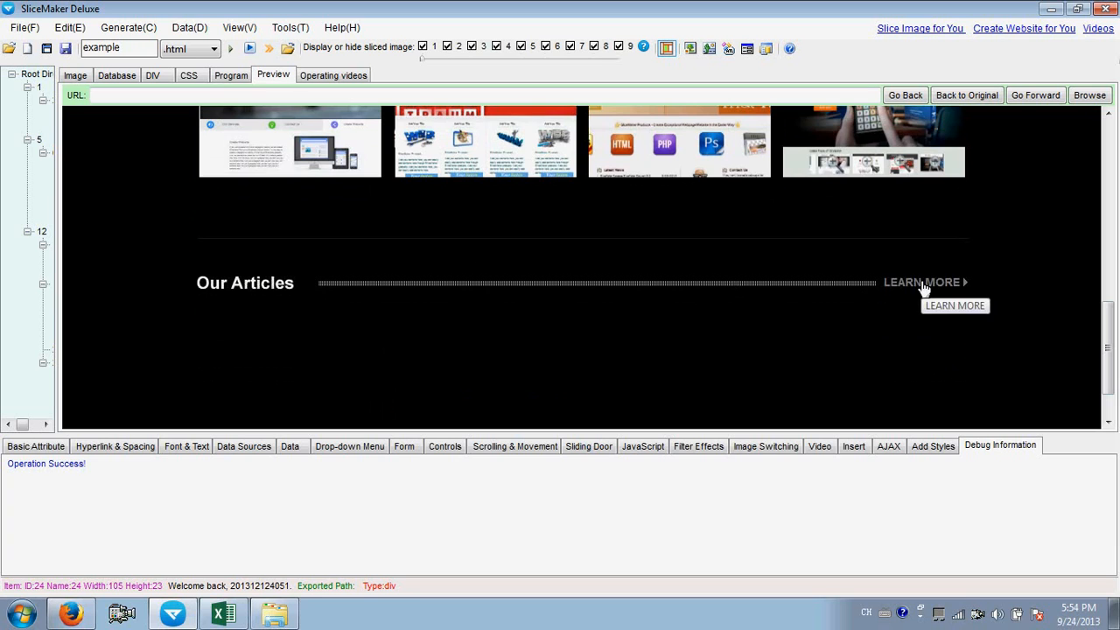
{"action": "left_click", "coordinate": [70, 614]}
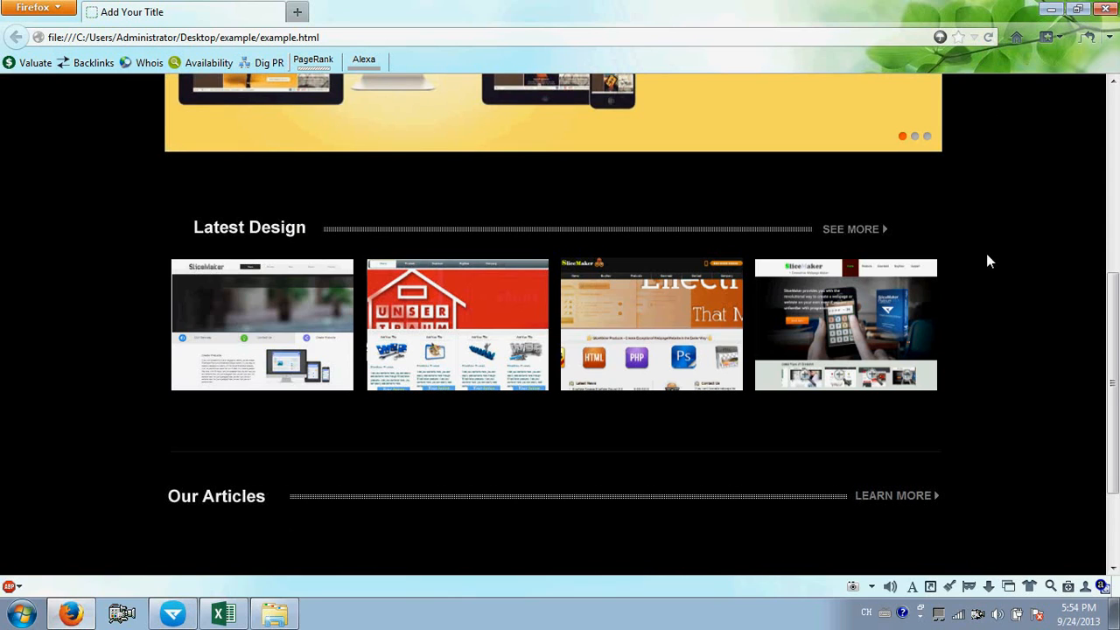
{"action": "scroll", "coordinate": [988, 259], "scroll_direction": "down", "scroll_amount": 2}
{"action": "scroll", "coordinate": [969, 277], "scroll_direction": "up", "scroll_amount": 2}
{"action": "scroll", "coordinate": [966, 276], "scroll_direction": "up", "scroll_amount": 2}
{"action": "scroll", "coordinate": [966, 277], "scroll_direction": "down", "scroll_amount": 3}
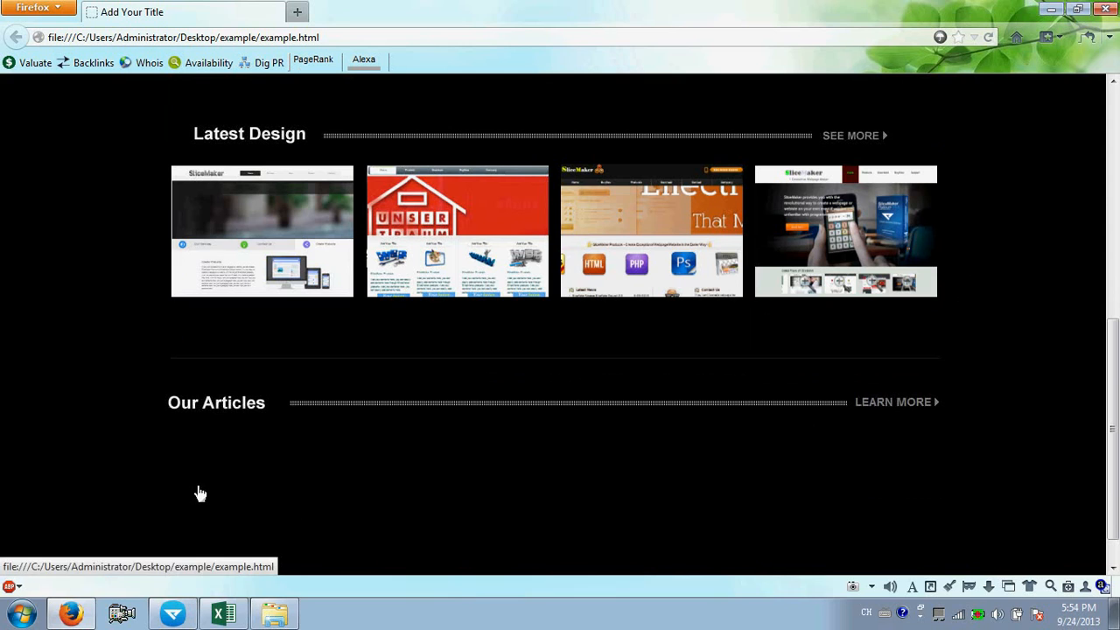
Step: Return to the design graphic in SliceMaker Deluxe and slice one container div around all four article columns below Our Articles
{"action": "left_click", "coordinate": [173, 615]}
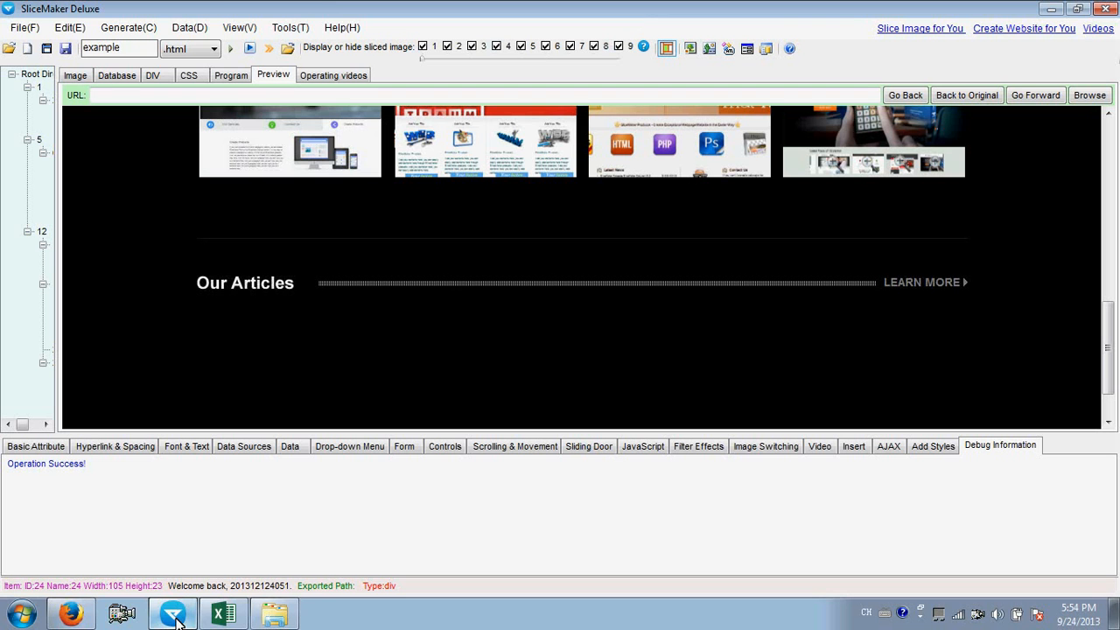
{"action": "left_click", "coordinate": [75, 76]}
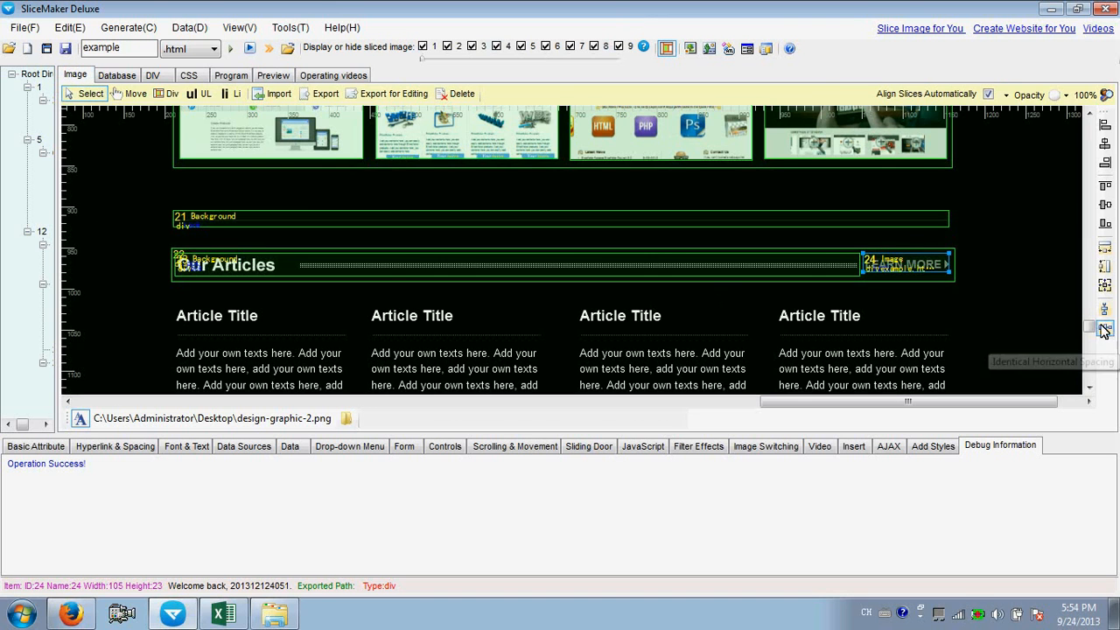
{"action": "left_click_drag", "start_coordinate": [1090, 327], "coordinate": [1090, 364]}
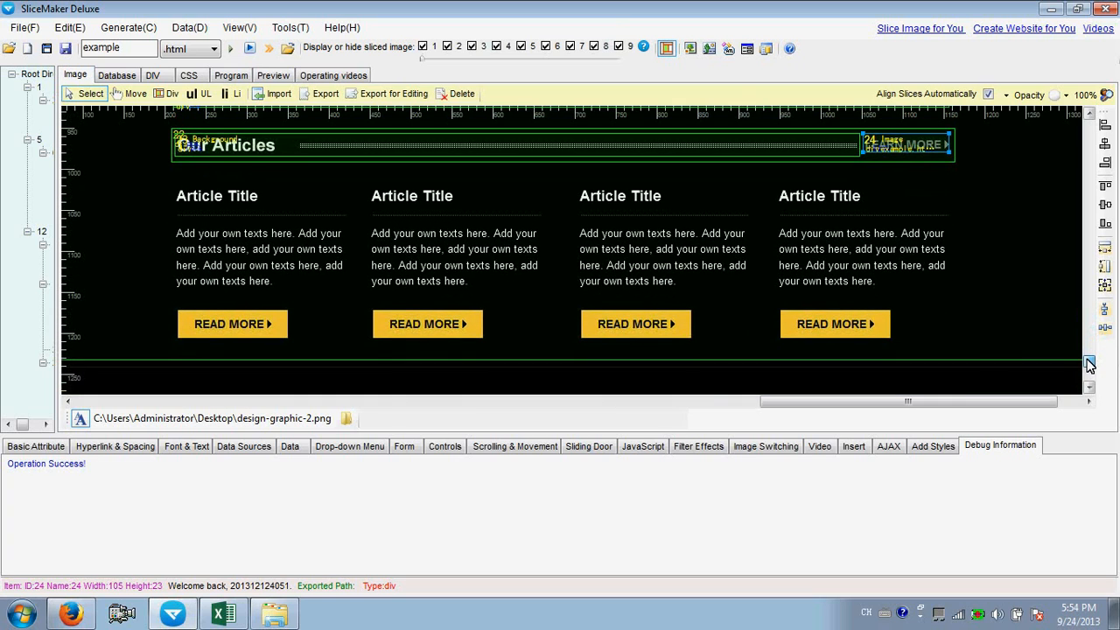
{"action": "left_click", "coordinate": [169, 94]}
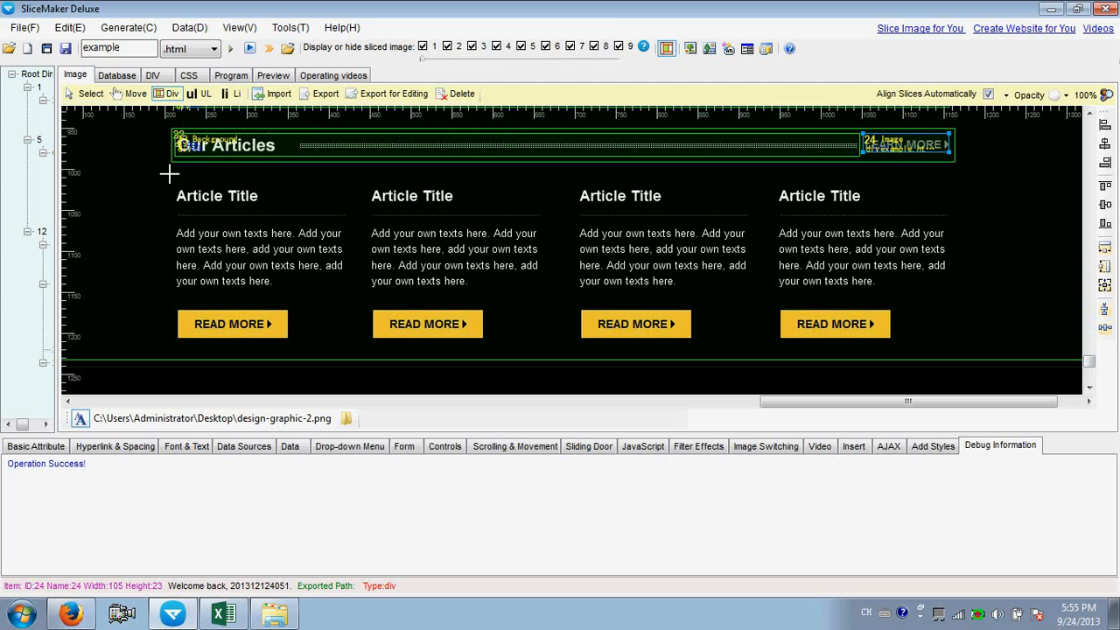
{"action": "left_click_drag", "start_coordinate": [169, 178], "coordinate": [962, 350]}
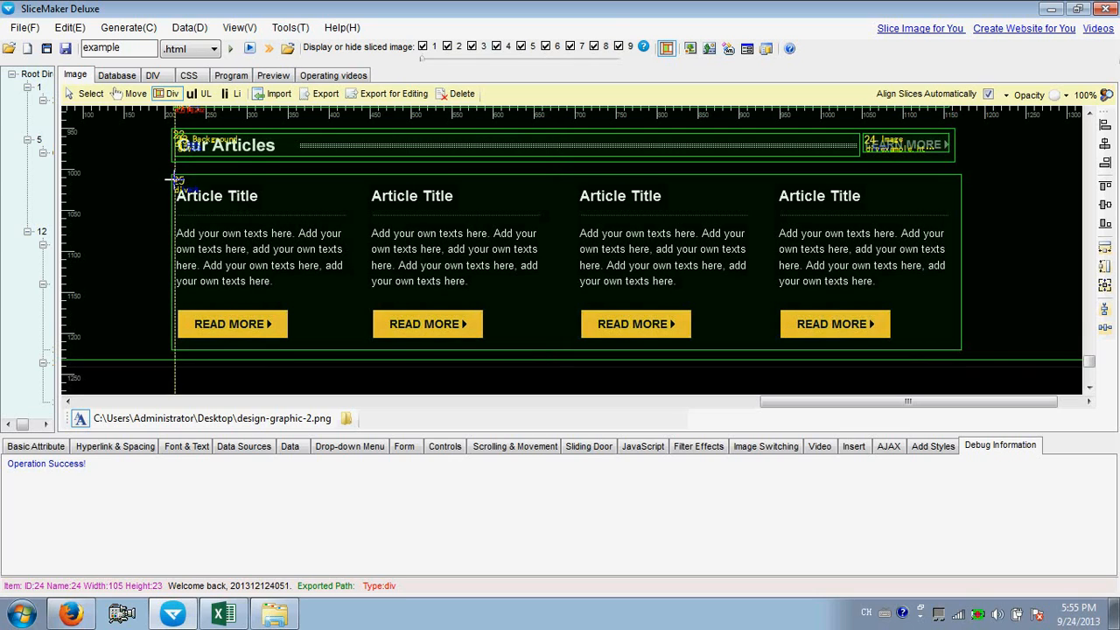
Step: Slice a separate div around each of the four article columns inside the container, the first about 213×200 px
{"action": "left_click_drag", "start_coordinate": [175, 179], "coordinate": [350, 345]}
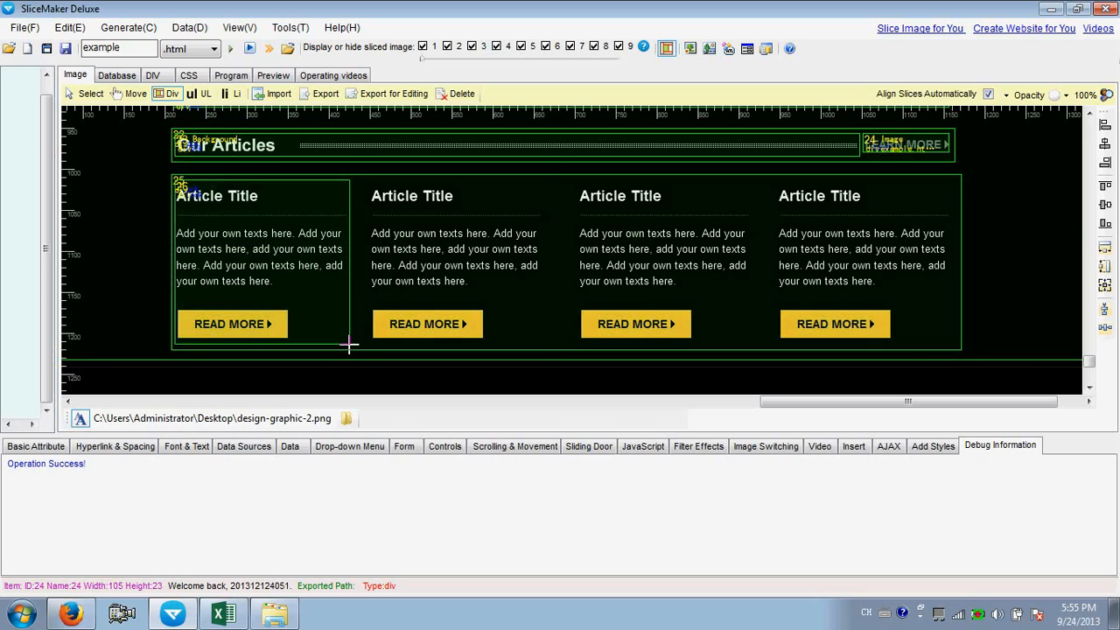
{"action": "left_click", "coordinate": [365, 179]}
{"action": "left_click_drag", "start_coordinate": [365, 179], "coordinate": [544, 344]}
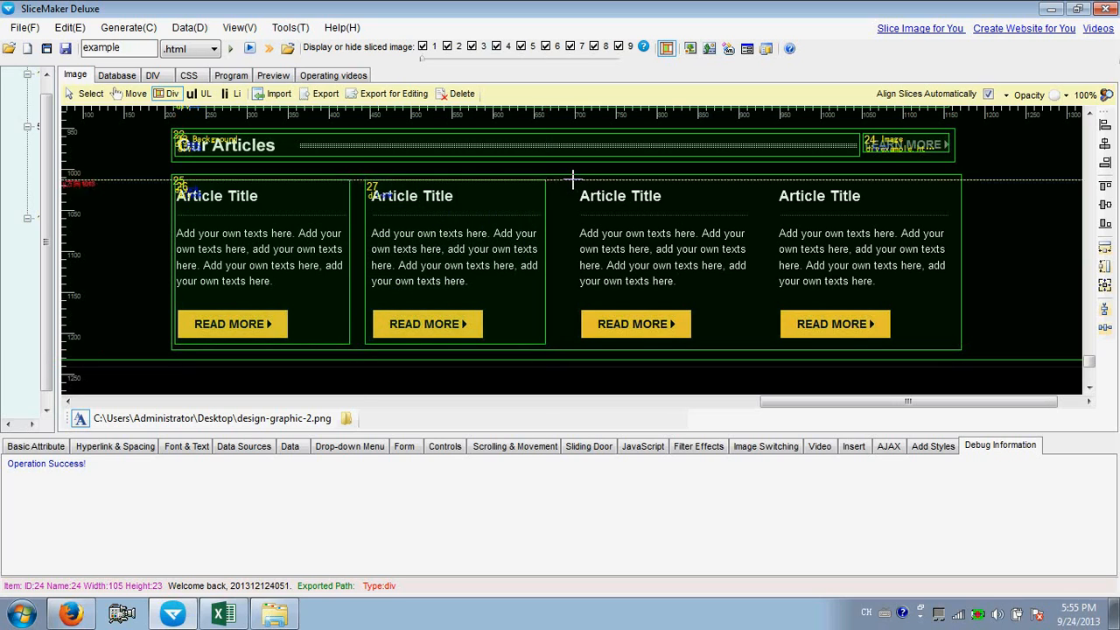
{"action": "left_click_drag", "start_coordinate": [615, 207], "coordinate": [751, 343]}
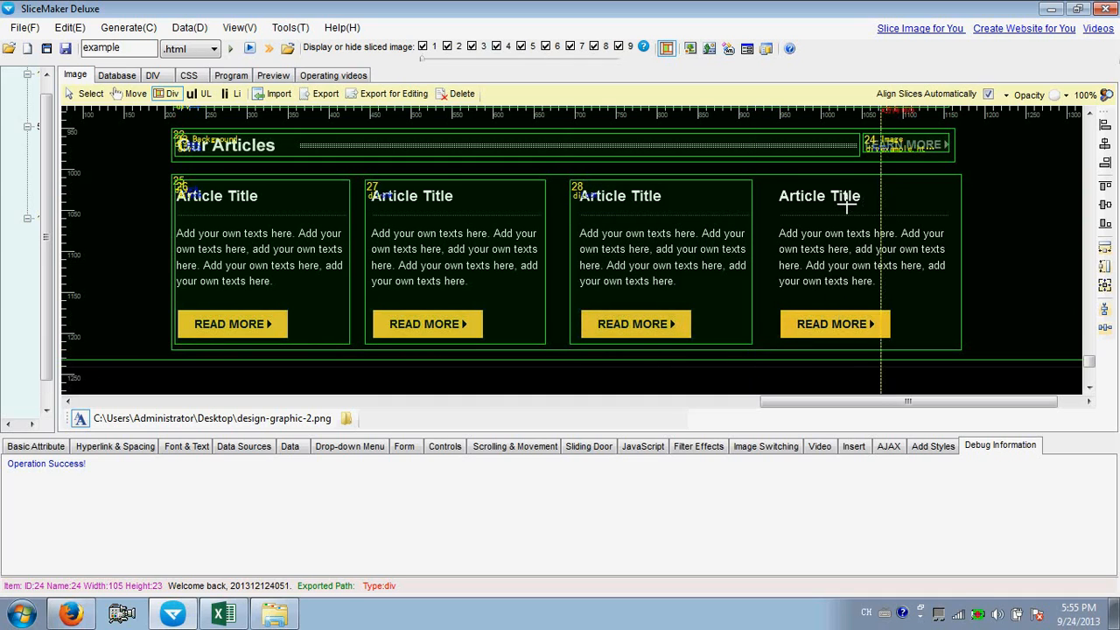
{"action": "left_click_drag", "start_coordinate": [773, 181], "coordinate": [950, 343]}
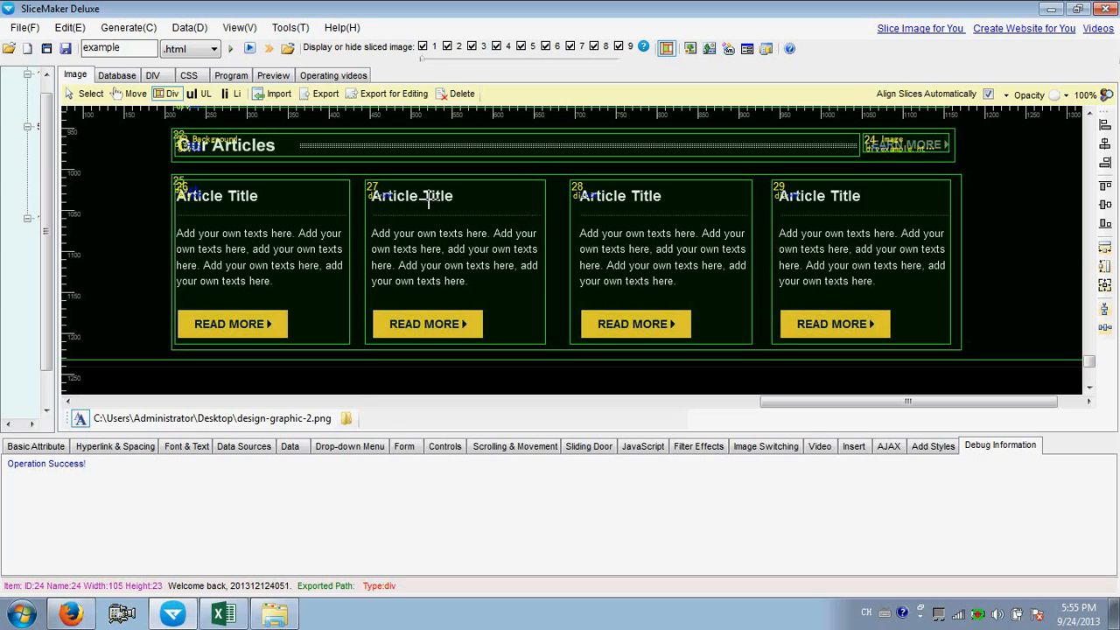
Step: Slice divs in the first column around its title (about 136×29 px), divider line (209×10), paragraph (204×87) and READ MORE button (142×38)
{"action": "left_click", "coordinate": [88, 94]}
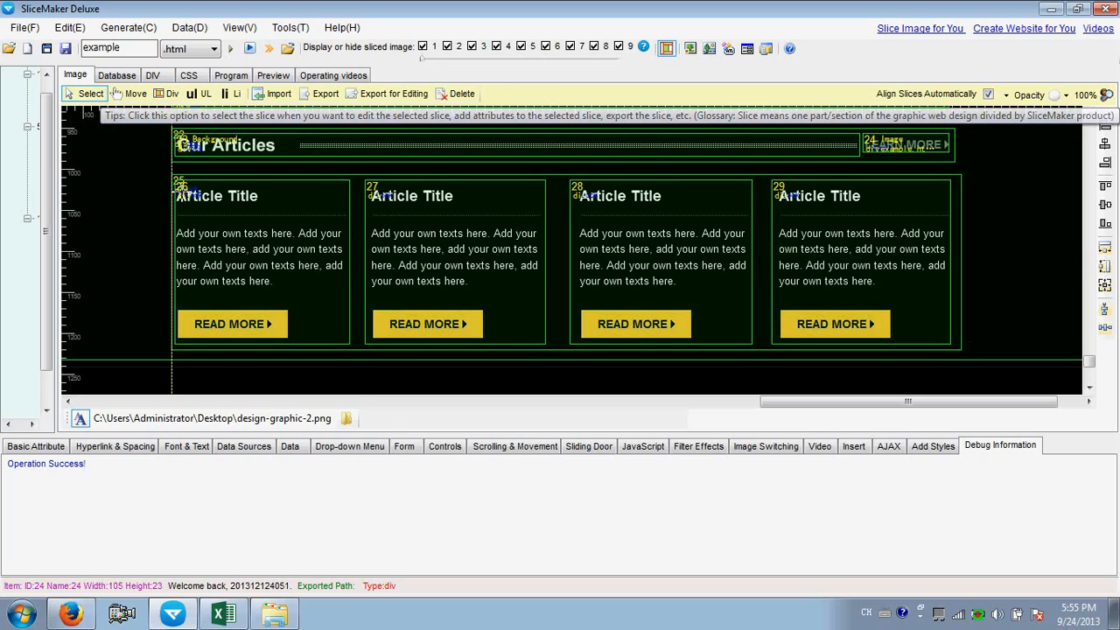
{"action": "left_click", "coordinate": [192, 195]}
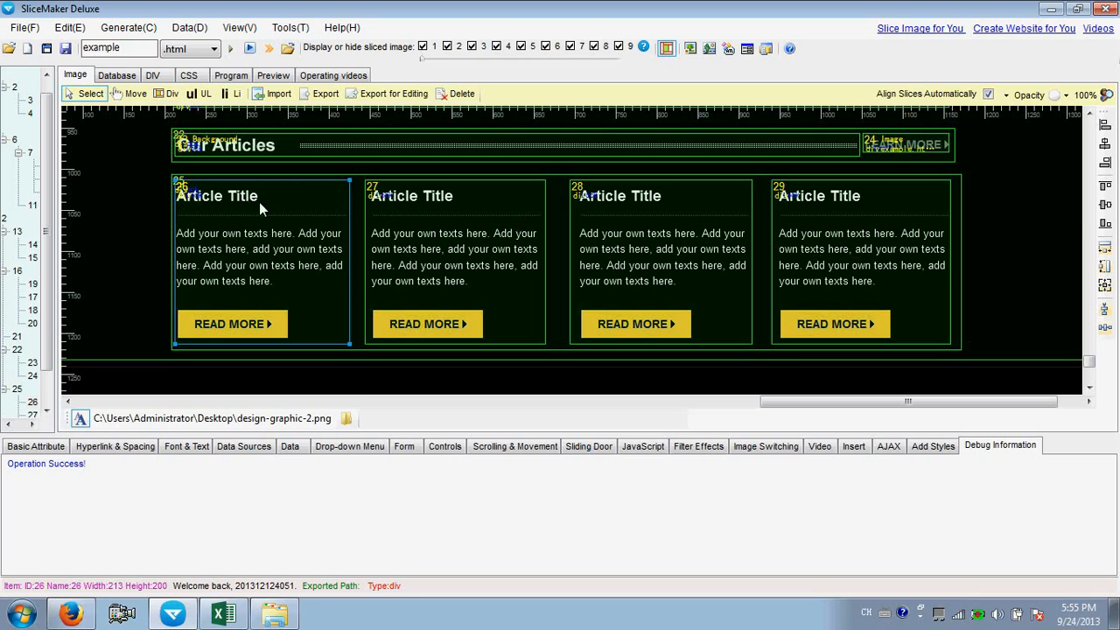
{"action": "left_click", "coordinate": [171, 94]}
{"action": "left_click_drag", "start_coordinate": [175, 184], "coordinate": [263, 206]}
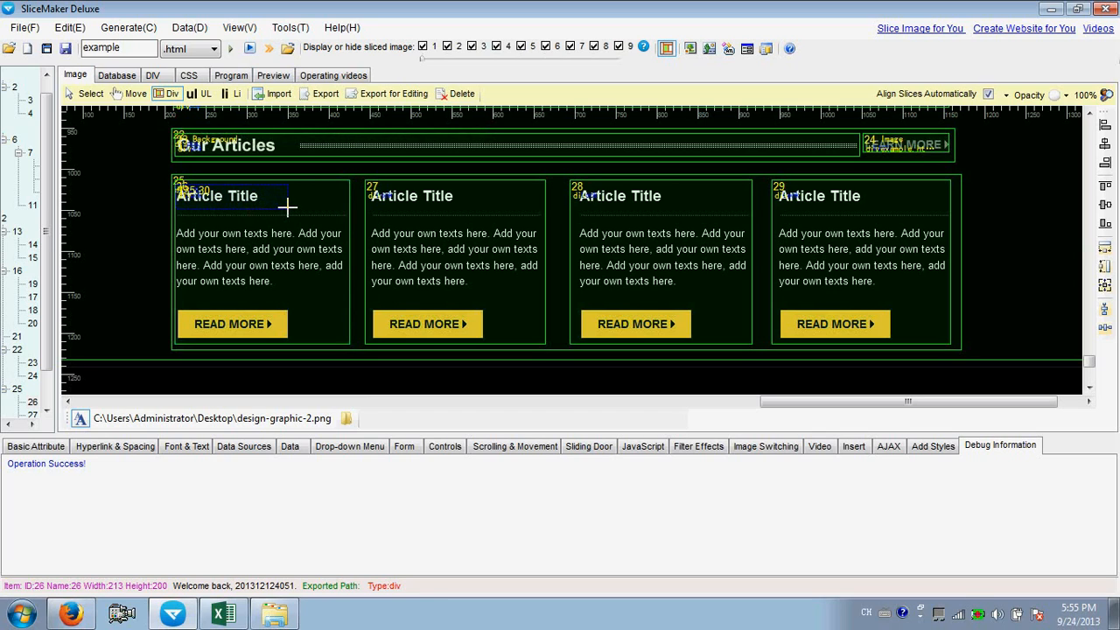
{"action": "left_click_drag", "start_coordinate": [288, 207], "coordinate": [288, 208]}
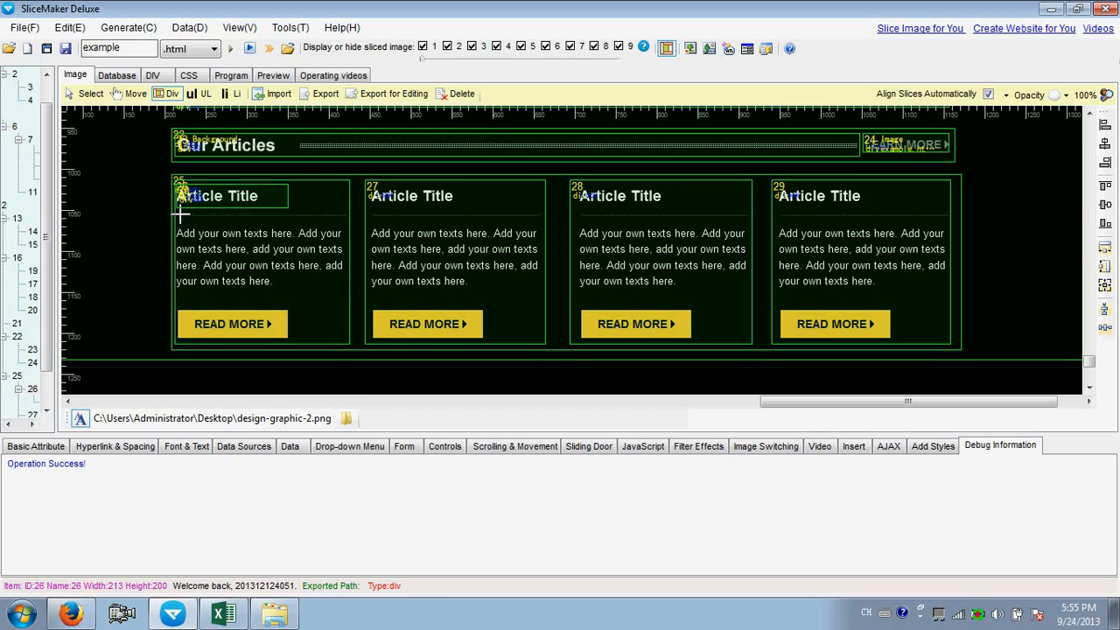
{"action": "left_click_drag", "start_coordinate": [176, 210], "coordinate": [348, 218]}
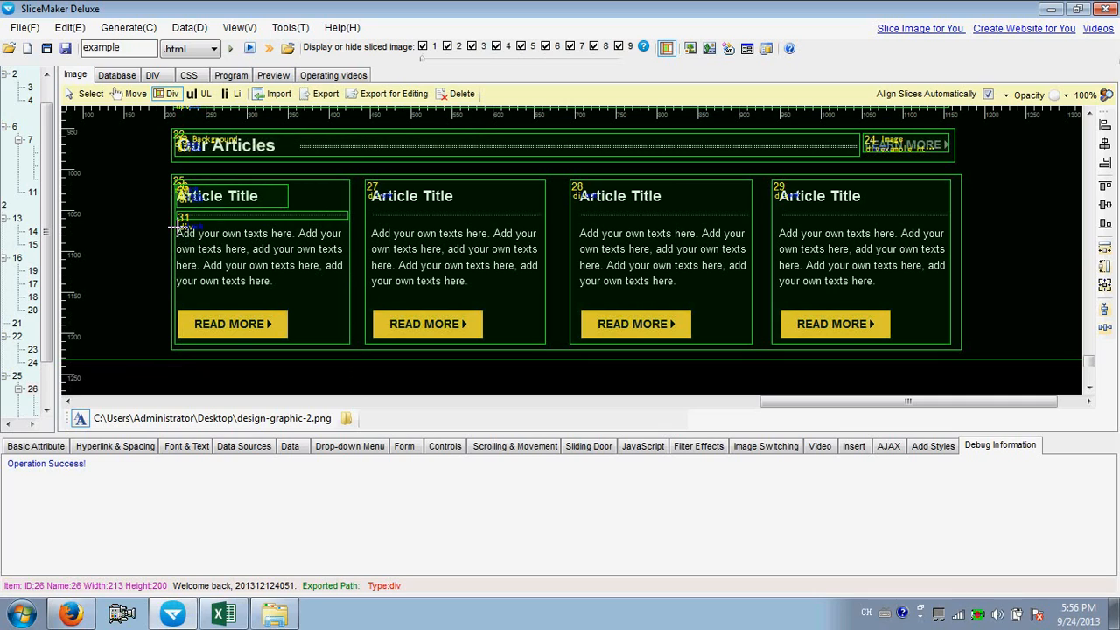
{"action": "left_click_drag", "start_coordinate": [175, 226], "coordinate": [344, 287]}
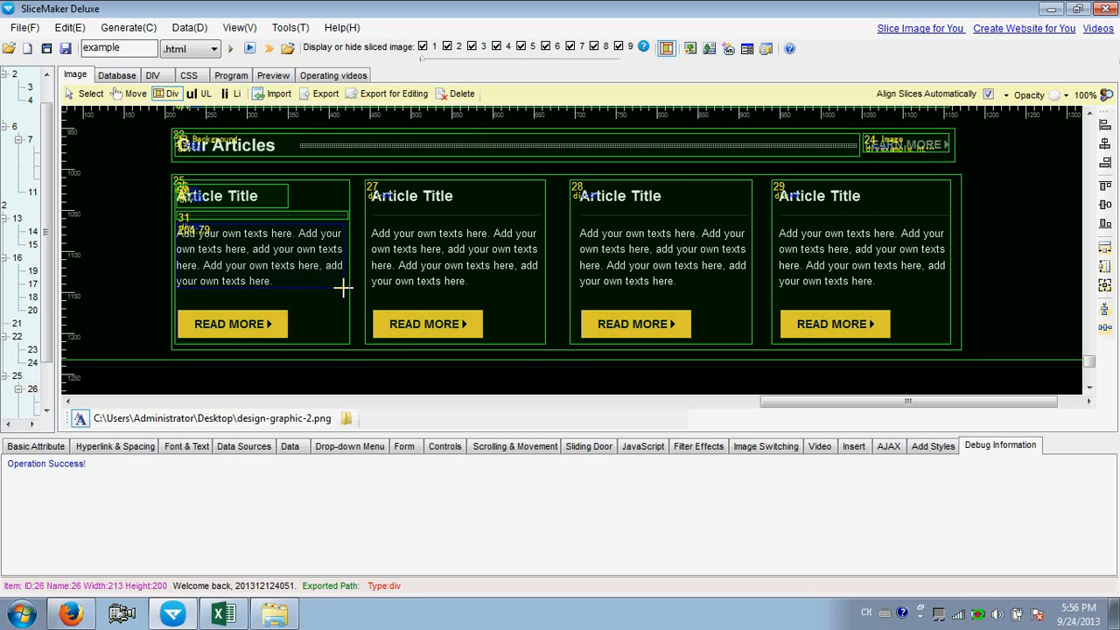
{"action": "left_click_drag", "start_coordinate": [342, 287], "coordinate": [342, 290]}
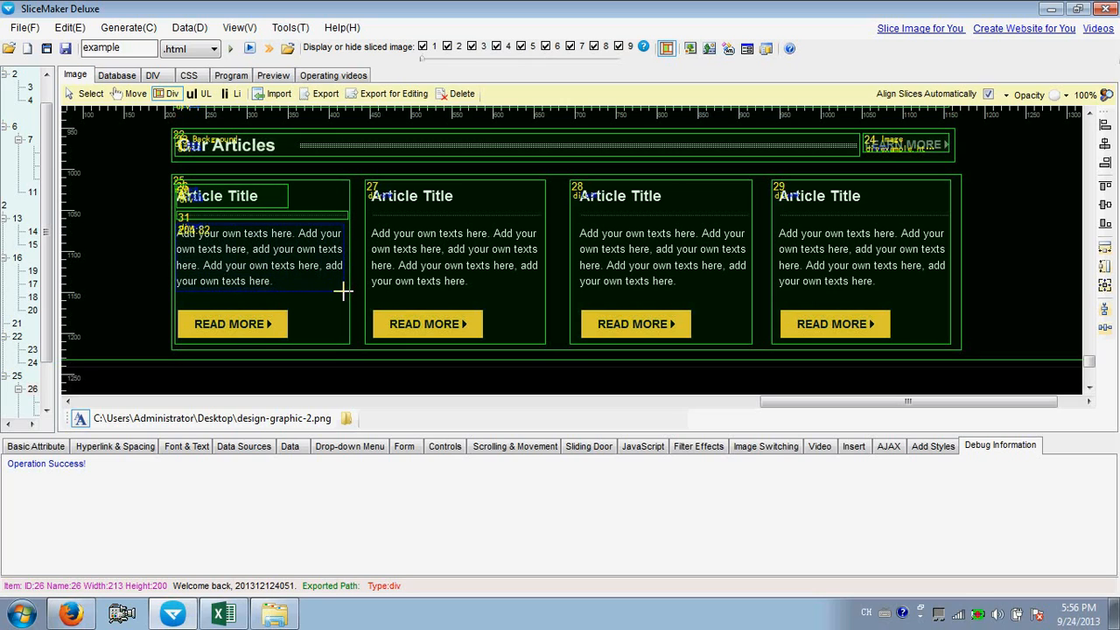
{"action": "left_click_drag", "start_coordinate": [342, 294], "coordinate": [343, 295]}
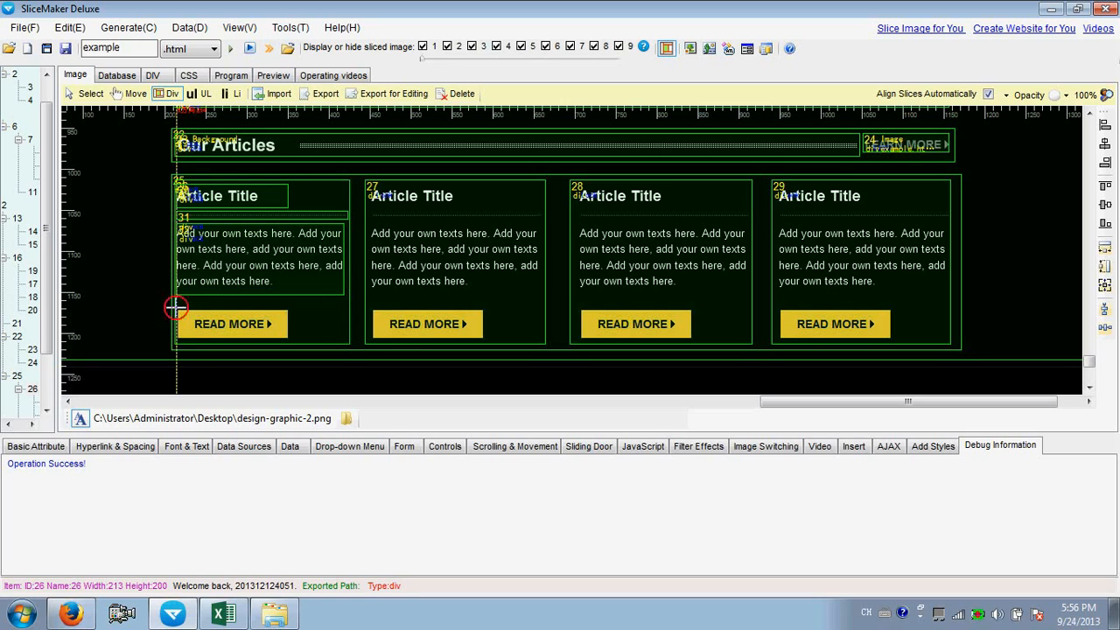
{"action": "left_click_drag", "start_coordinate": [178, 311], "coordinate": [292, 338]}
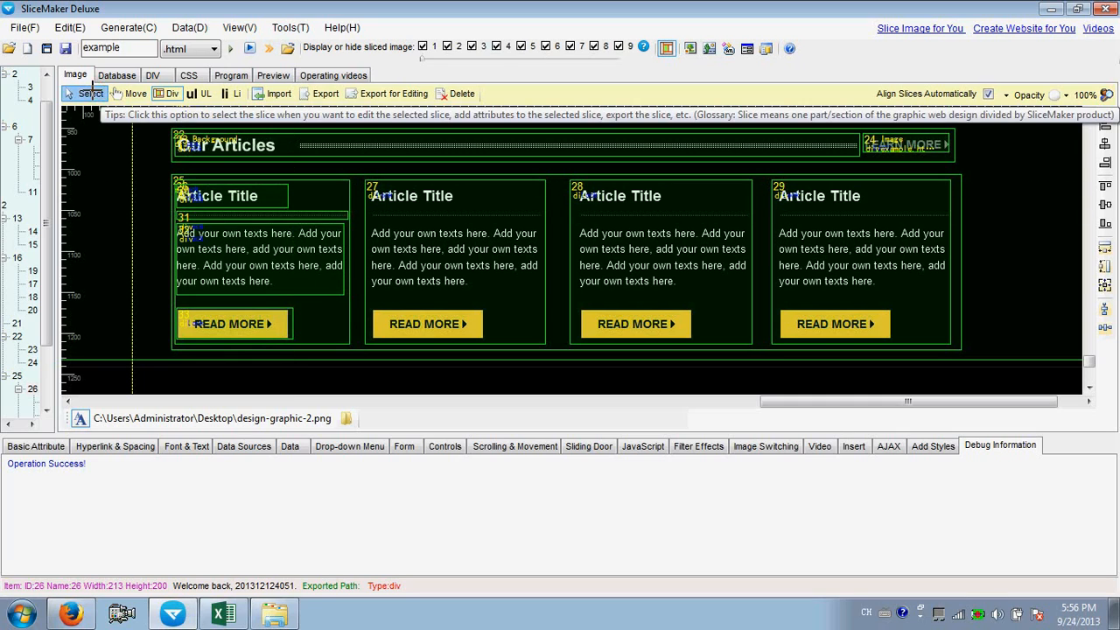
Step: Enter Article Title as the text of the title slice in the first article column
{"action": "left_click", "coordinate": [87, 94]}
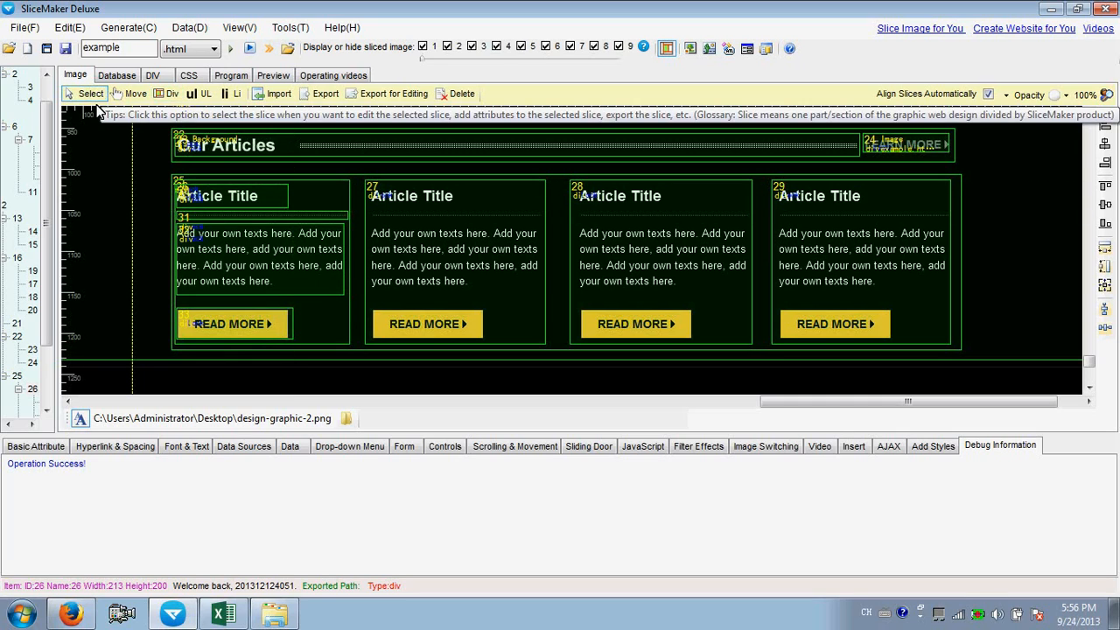
{"action": "left_click", "coordinate": [217, 198]}
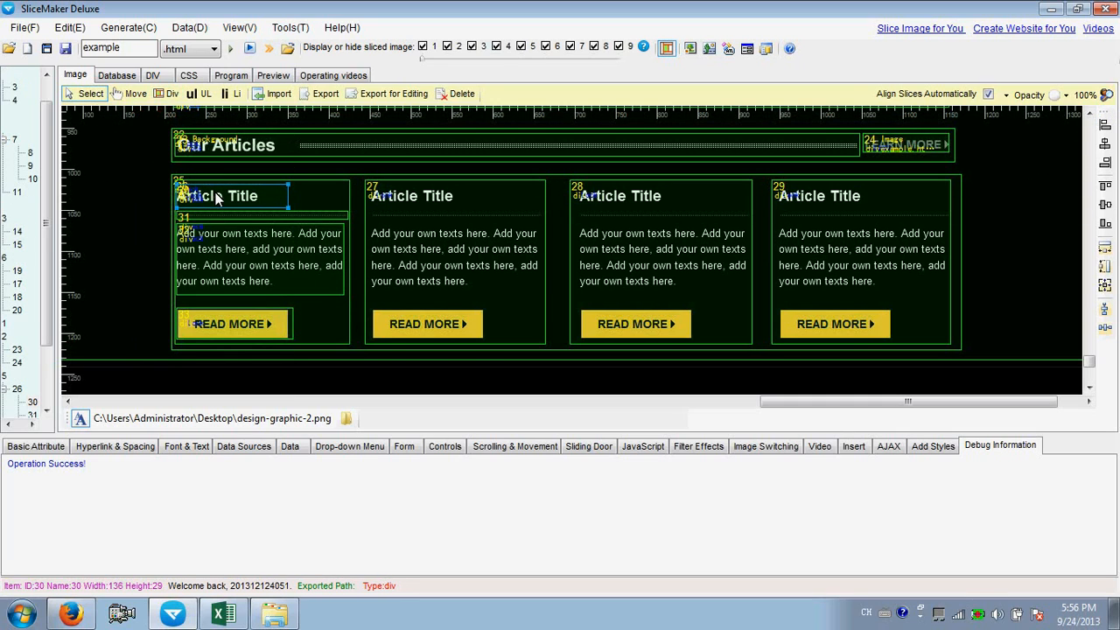
{"action": "left_click", "coordinate": [184, 448]}
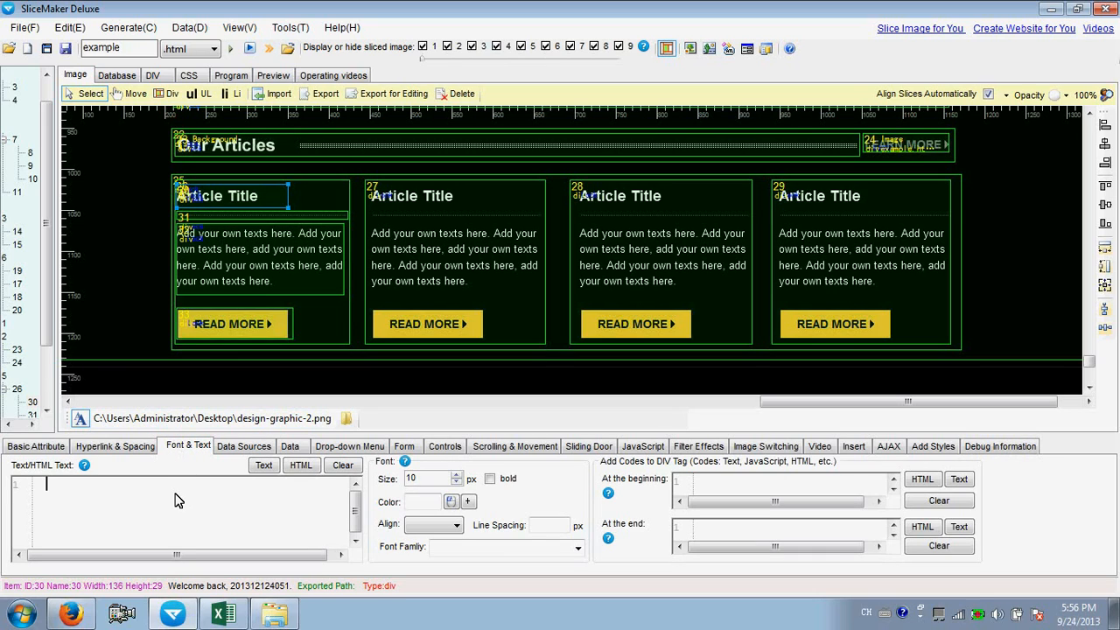
{"action": "type", "text": "Article Title"}
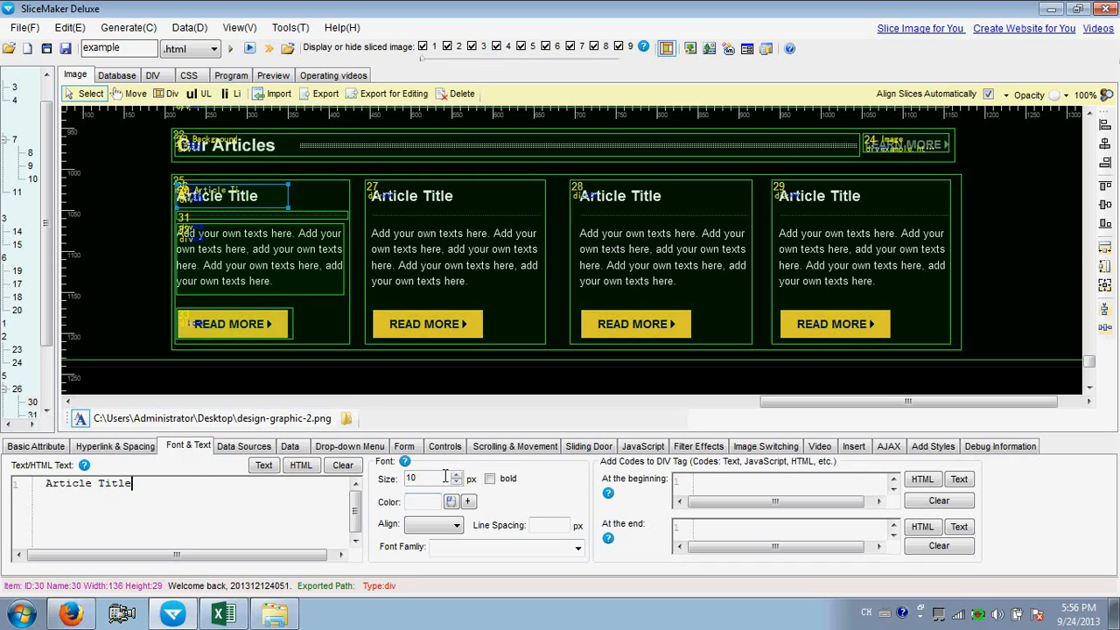
Step: Format the first column's title text as 17 px bold in #ffffff with the font family Arial, 'Times New Roman',Times, serif
{"action": "left_click_drag", "start_coordinate": [438, 477], "coordinate": [364, 476]}
{"action": "type", "text": "17"}
{"action": "left_click", "coordinate": [490, 479]}
{"action": "left_click", "coordinate": [453, 502]}
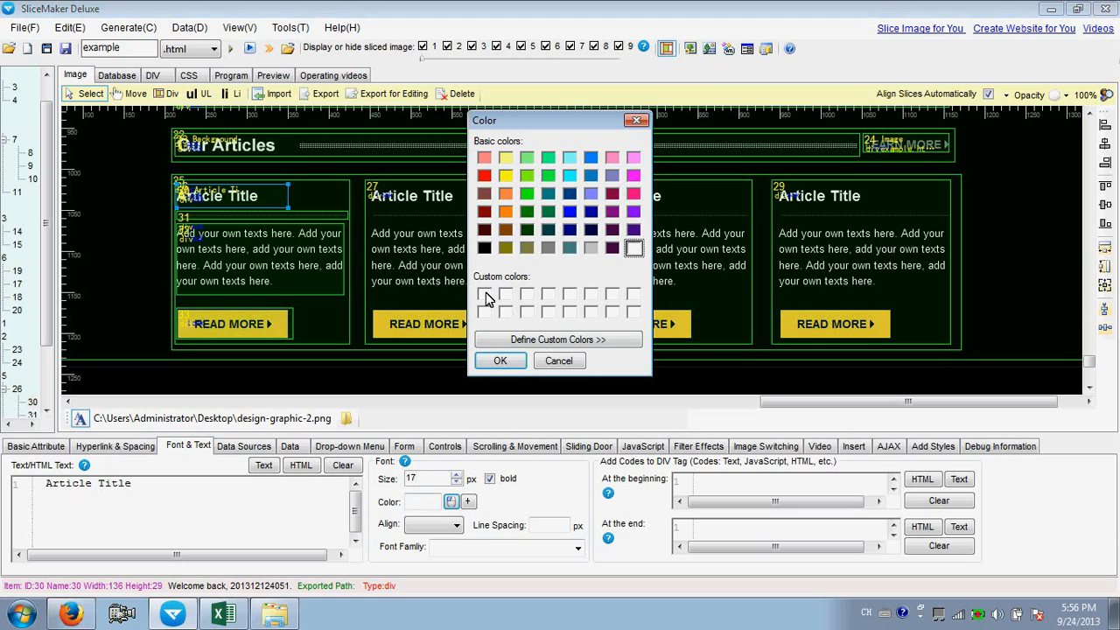
{"action": "left_click", "coordinate": [499, 361]}
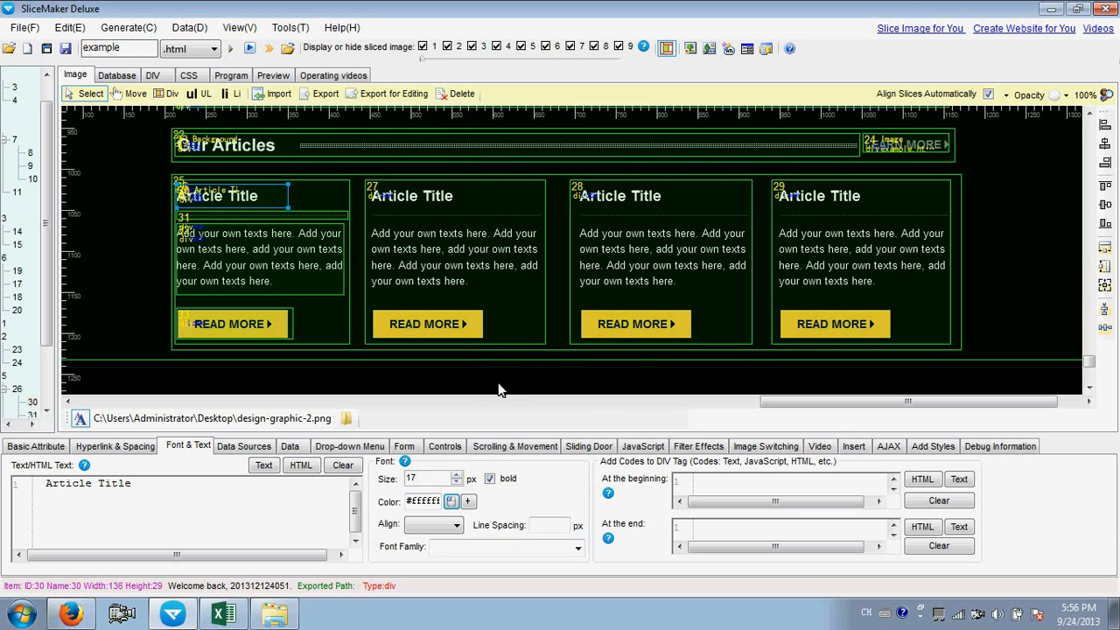
{"action": "left_click", "coordinate": [577, 547]}
{"action": "left_click", "coordinate": [497, 486]}
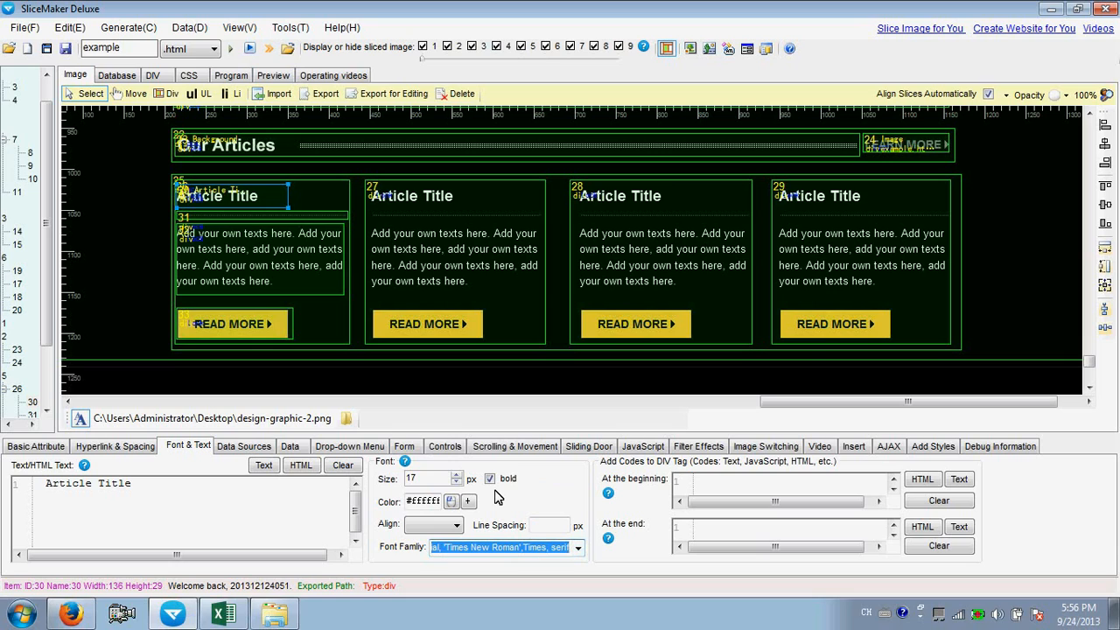
Step: Set the divider line slice under the first column's title as a background
{"action": "left_click", "coordinate": [327, 215]}
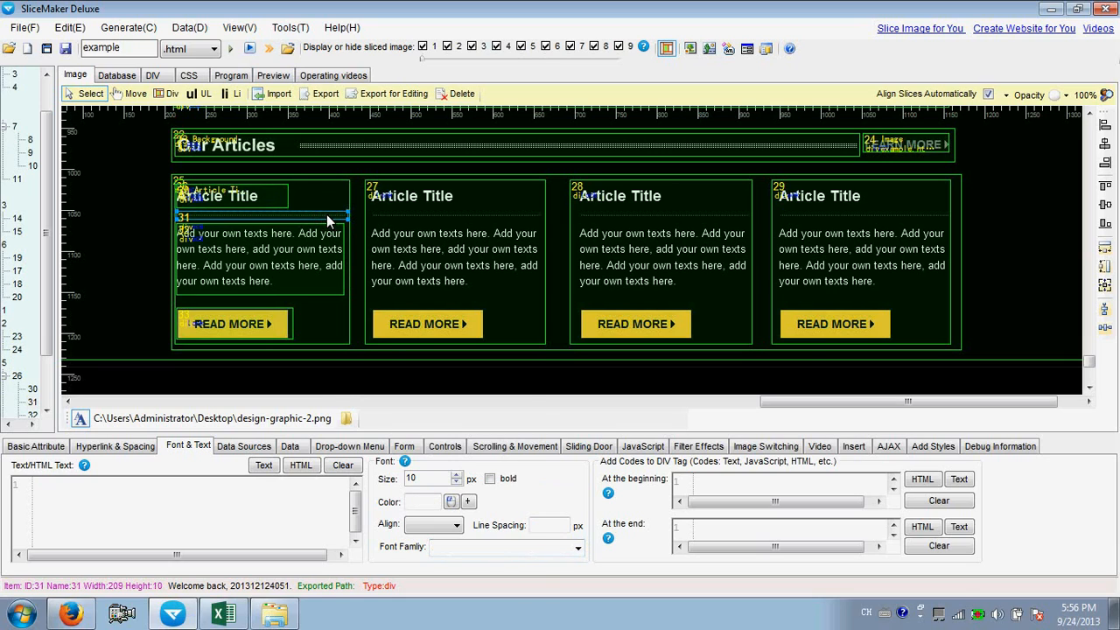
{"action": "right_click", "coordinate": [327, 215]}
{"action": "left_click", "coordinate": [376, 296]}
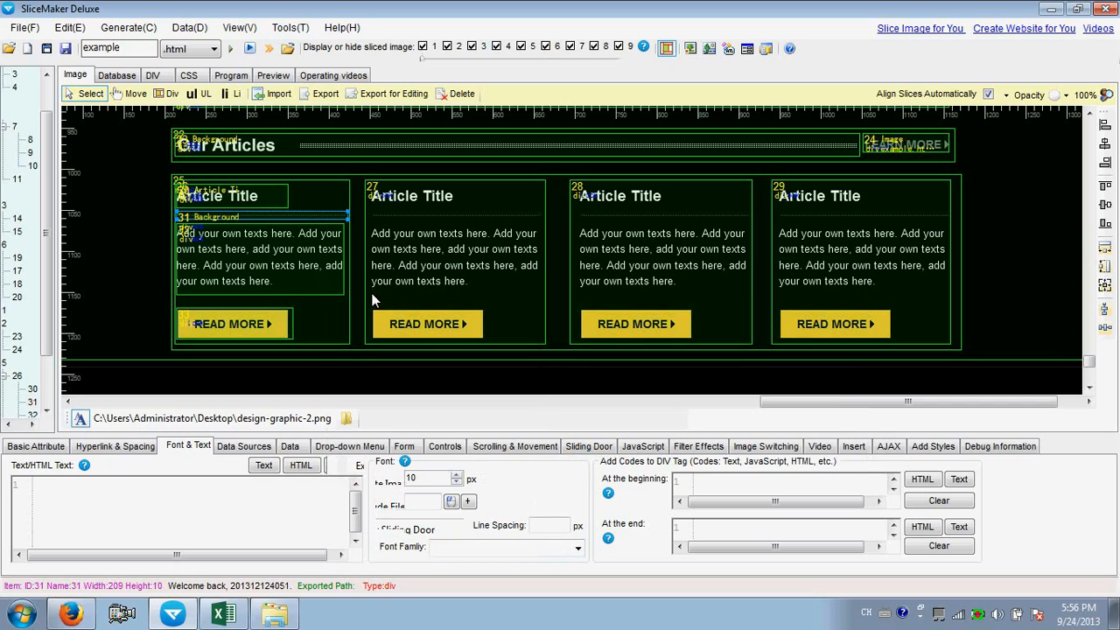
Step: Copy the placeholder paragraph from cell A1 in Excel and paste it as the first column's paragraph slice text in SliceMaker Deluxe
{"action": "left_click", "coordinate": [277, 247]}
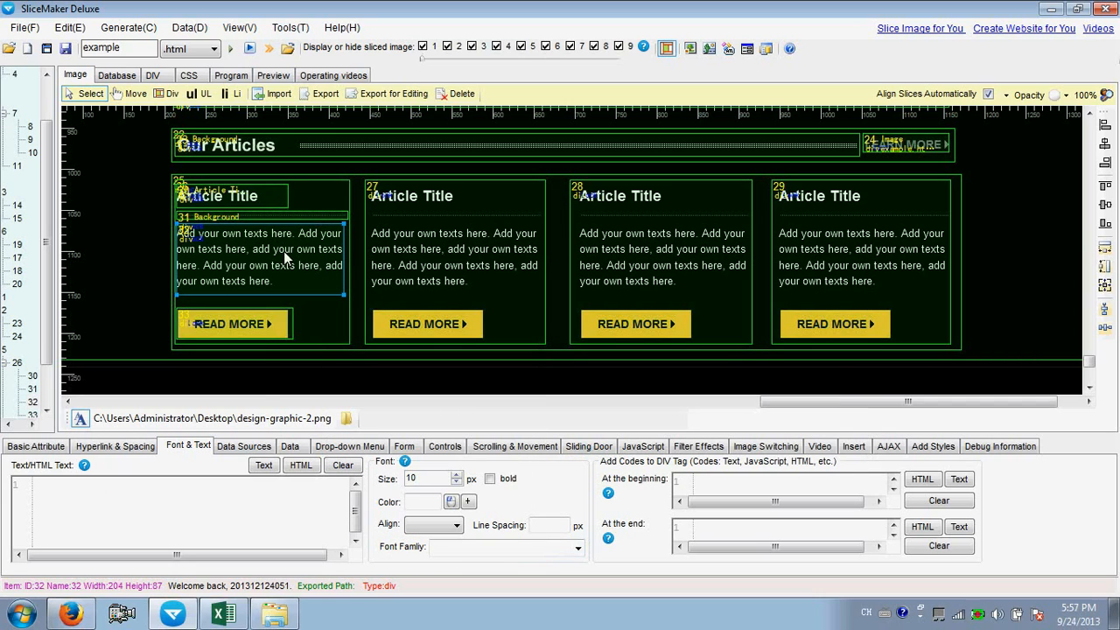
{"action": "left_click", "coordinate": [223, 613]}
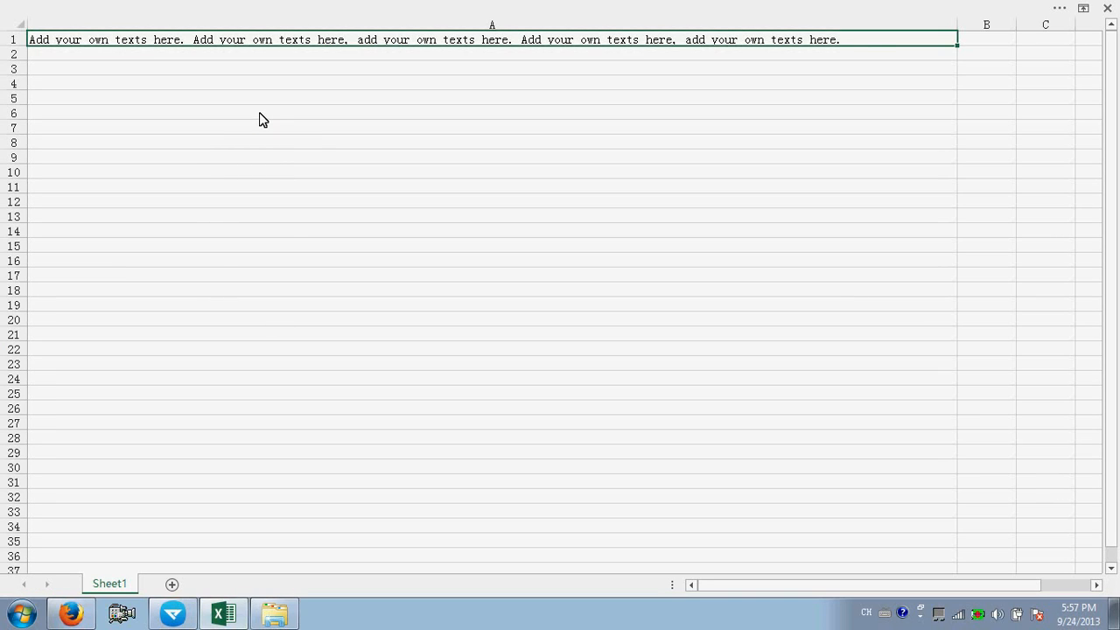
{"action": "key", "text": "ctrl+c"}
{"action": "left_click", "coordinate": [172, 613]}
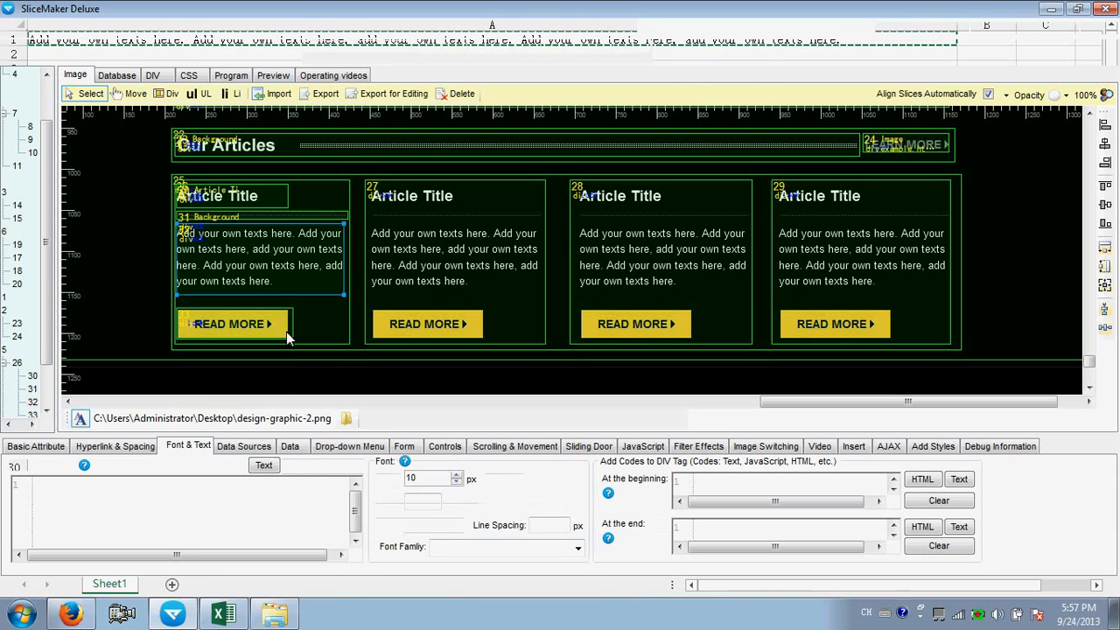
{"action": "right_click", "coordinate": [167, 500]}
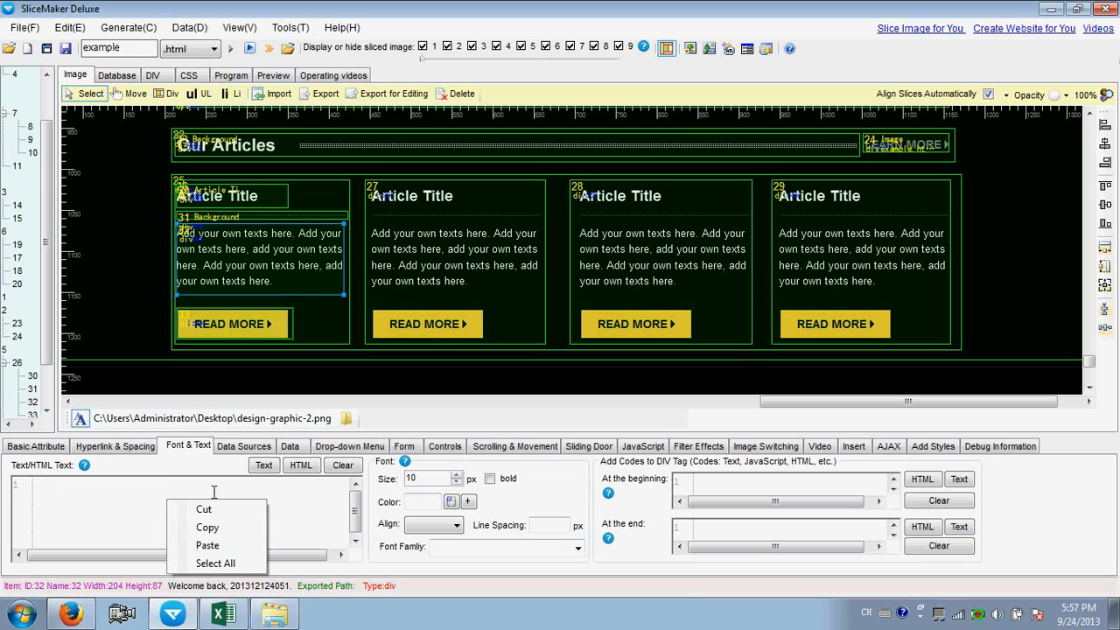
{"action": "left_click", "coordinate": [217, 544]}
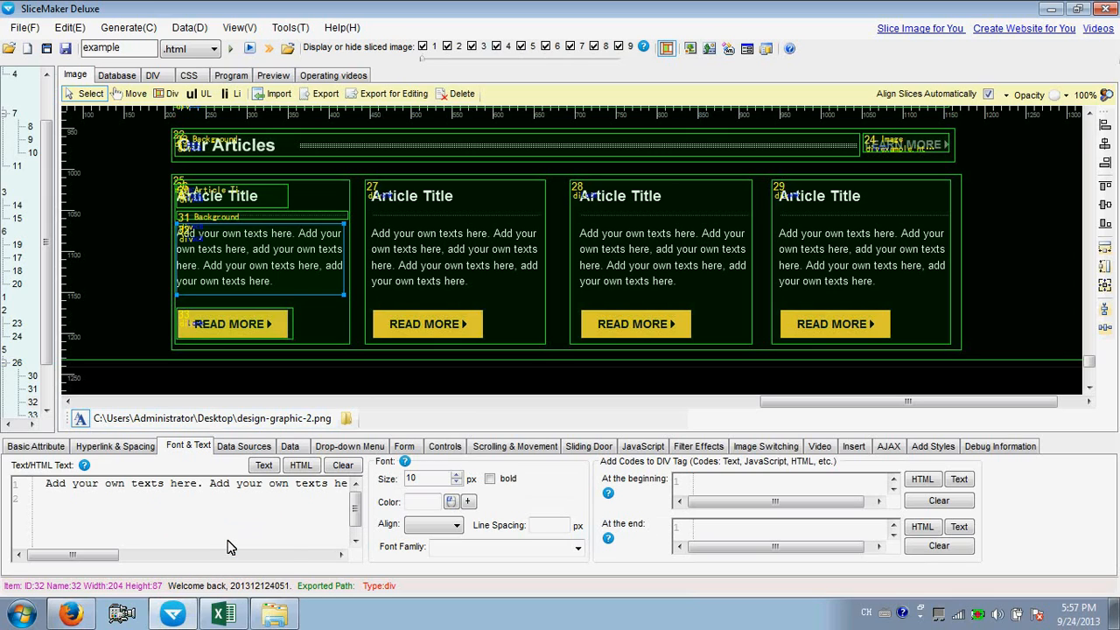
{"action": "left_click", "coordinate": [228, 554]}
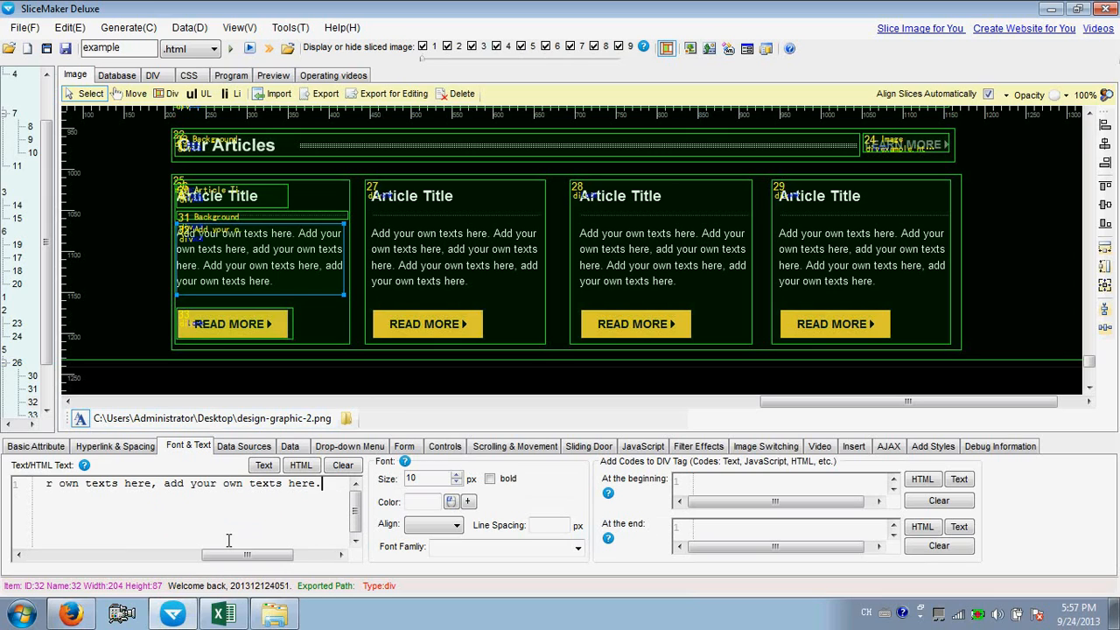
Step: Format the first column's paragraph text as 13 px in #ffffff with the font family Arial, 'Times New Roman',Times, serif
{"action": "double_click", "coordinate": [425, 479]}
{"action": "type", "text": "13"}
{"action": "left_click", "coordinate": [451, 502]}
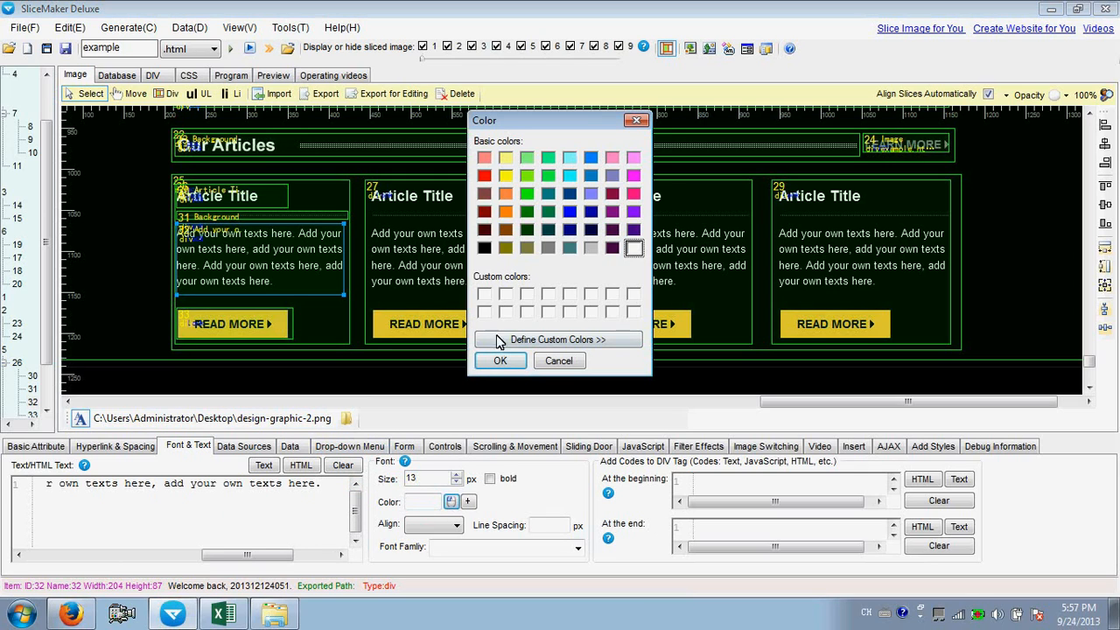
{"action": "left_click", "coordinate": [485, 295]}
{"action": "left_click", "coordinate": [501, 361]}
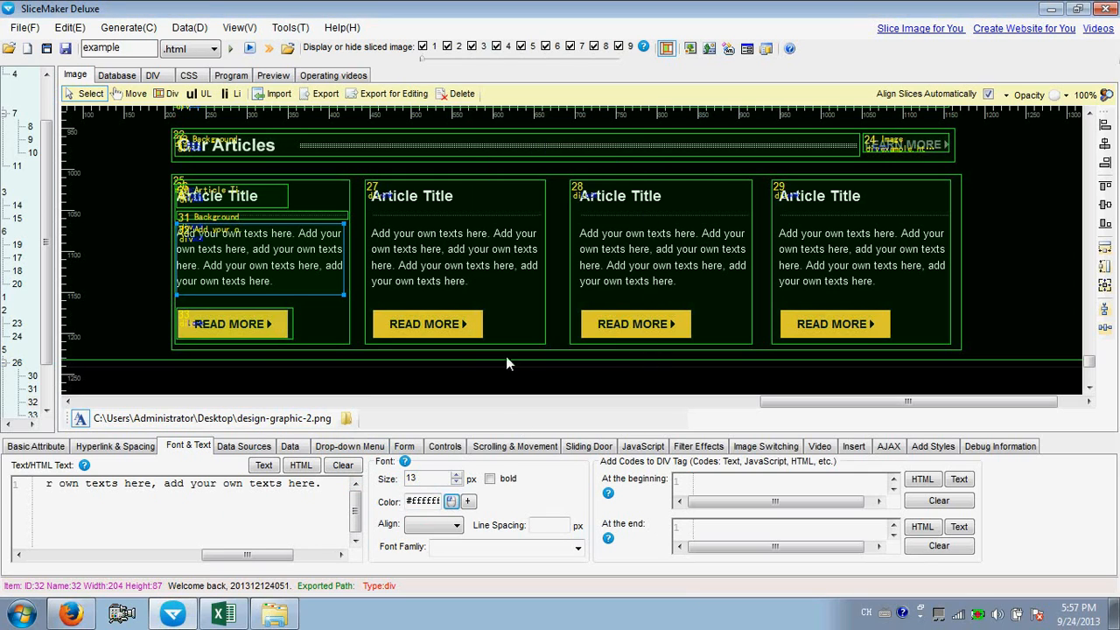
{"action": "left_click", "coordinate": [578, 548]}
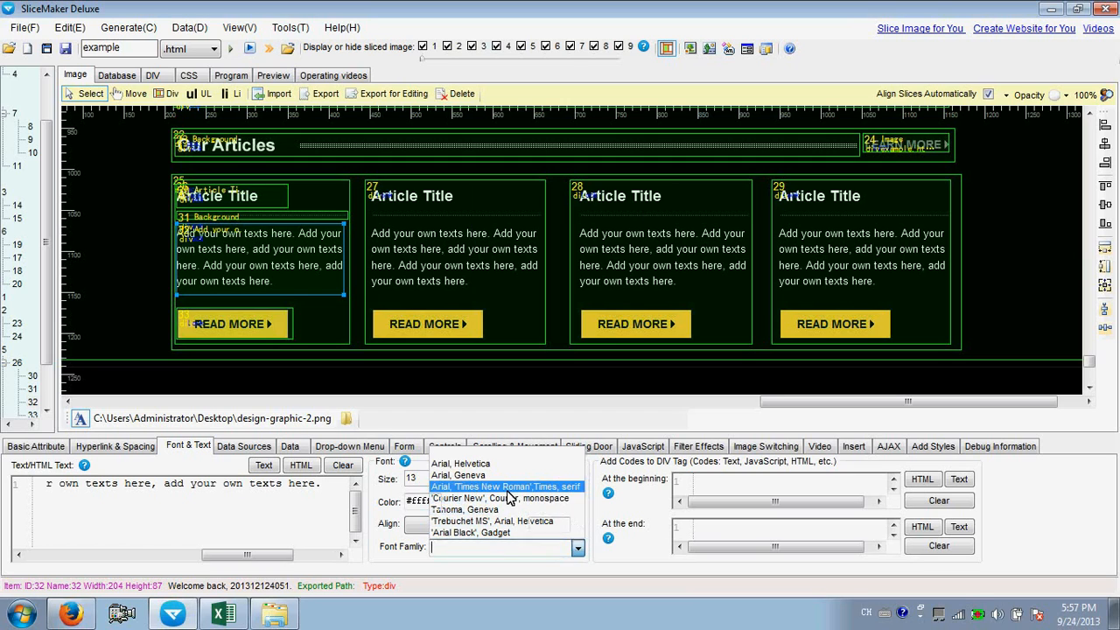
{"action": "left_click", "coordinate": [506, 488]}
Step: Set the first column's READ MORE slice as an image
{"action": "left_click", "coordinate": [248, 325]}
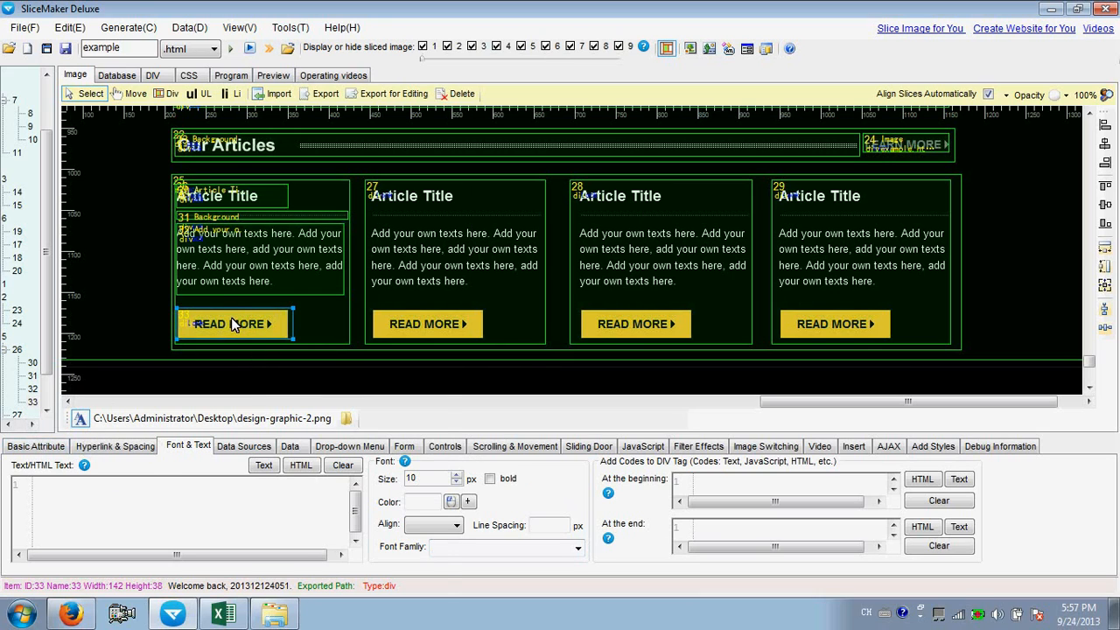
{"action": "right_click", "coordinate": [234, 324]}
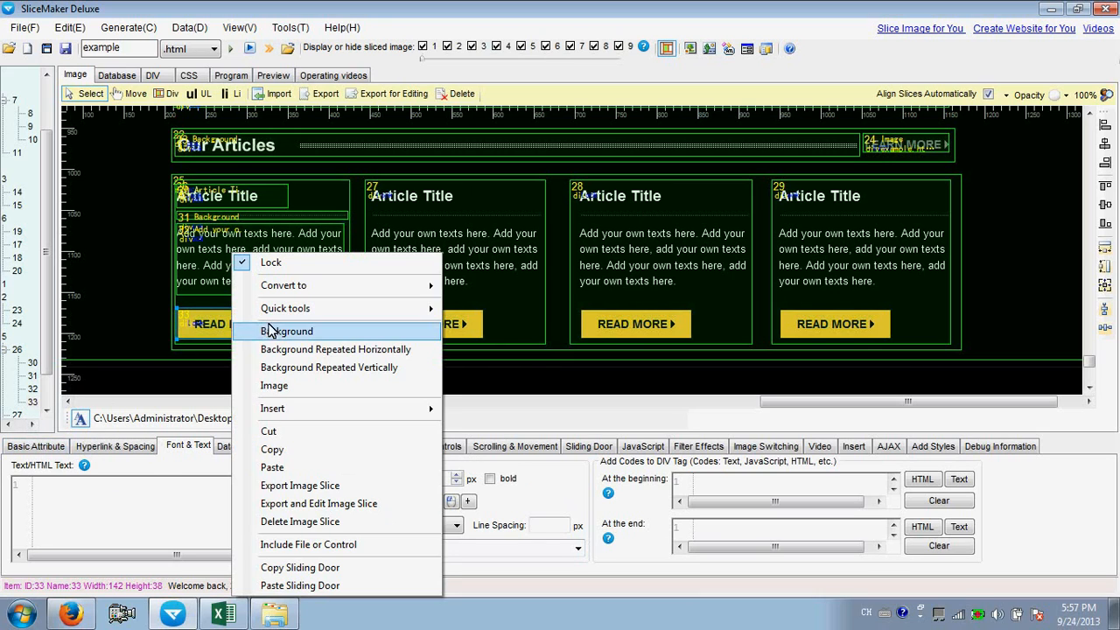
{"action": "left_click", "coordinate": [275, 386]}
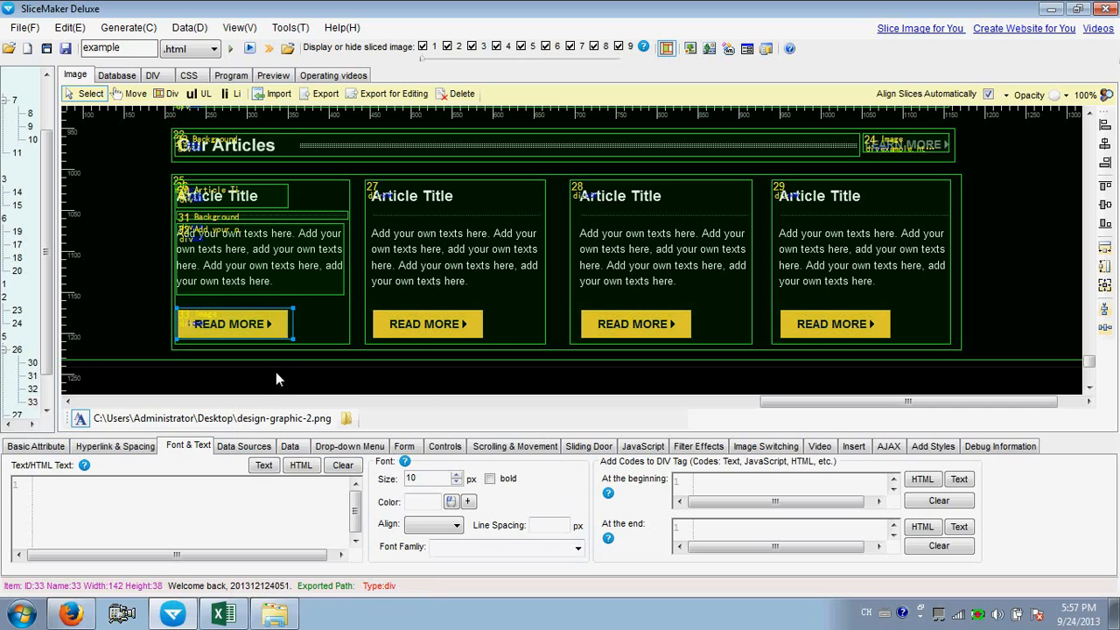
Step: Link the first column's READ MORE slice to example.html with the link title READ MORE ABOUT THE ARTICLE
{"action": "left_click", "coordinate": [107, 446]}
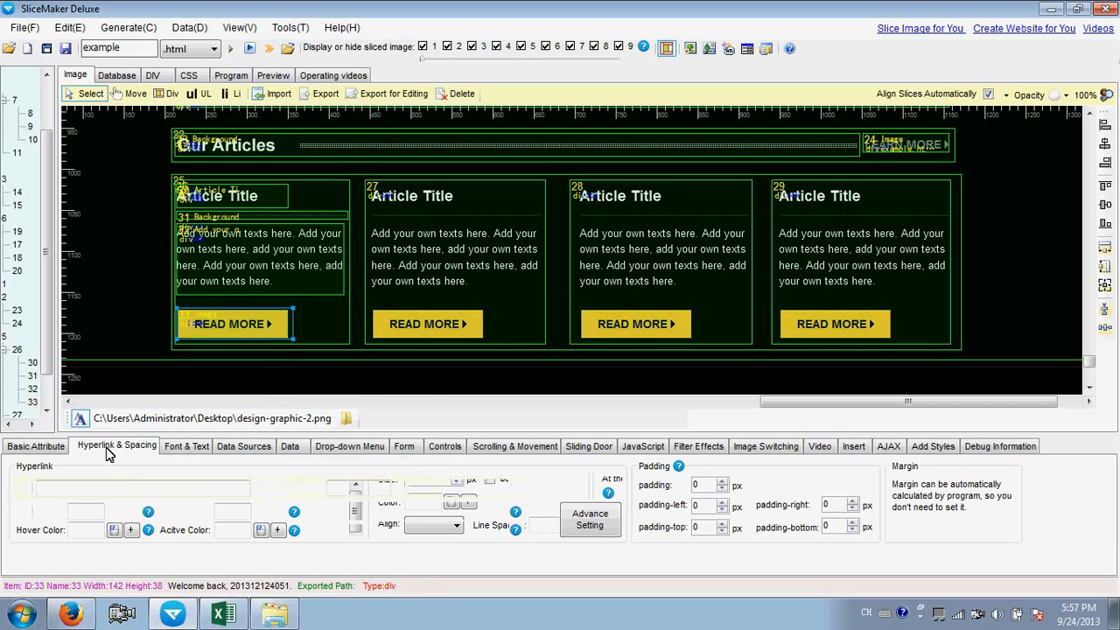
{"action": "left_click", "coordinate": [137, 490]}
{"action": "type", "text": "exampo"}
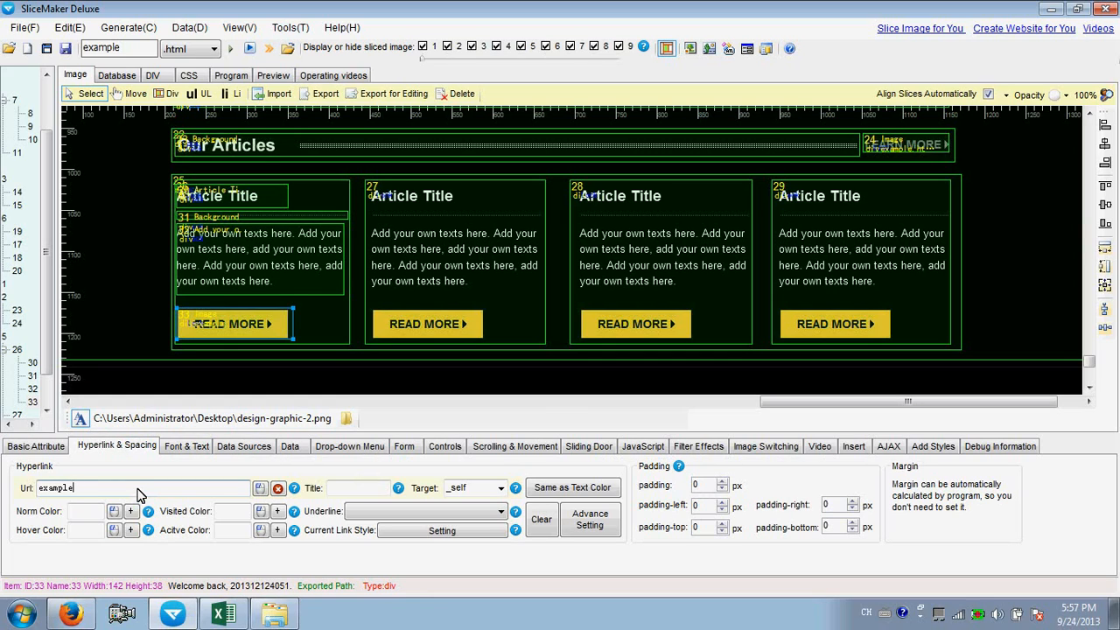
{"action": "type", "text": "e.html"}
{"action": "left_click", "coordinate": [347, 487]}
{"action": "type", "text": "RE"}
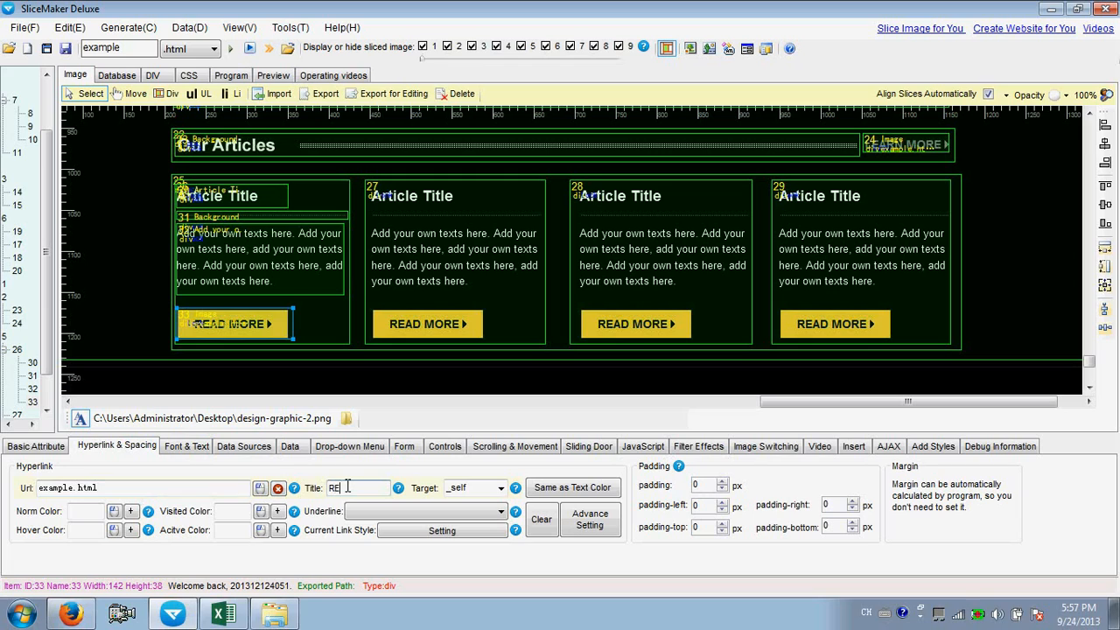
{"action": "type", "text": "AD MORE ABOUT"}
{"action": "type", "text": " THE A"}
{"action": "type", "text": "R"}
{"action": "type", "text": "TICLE"}
Step: Generate the page's DIV and CSS code and export it to file
{"action": "left_click", "coordinate": [232, 50]}
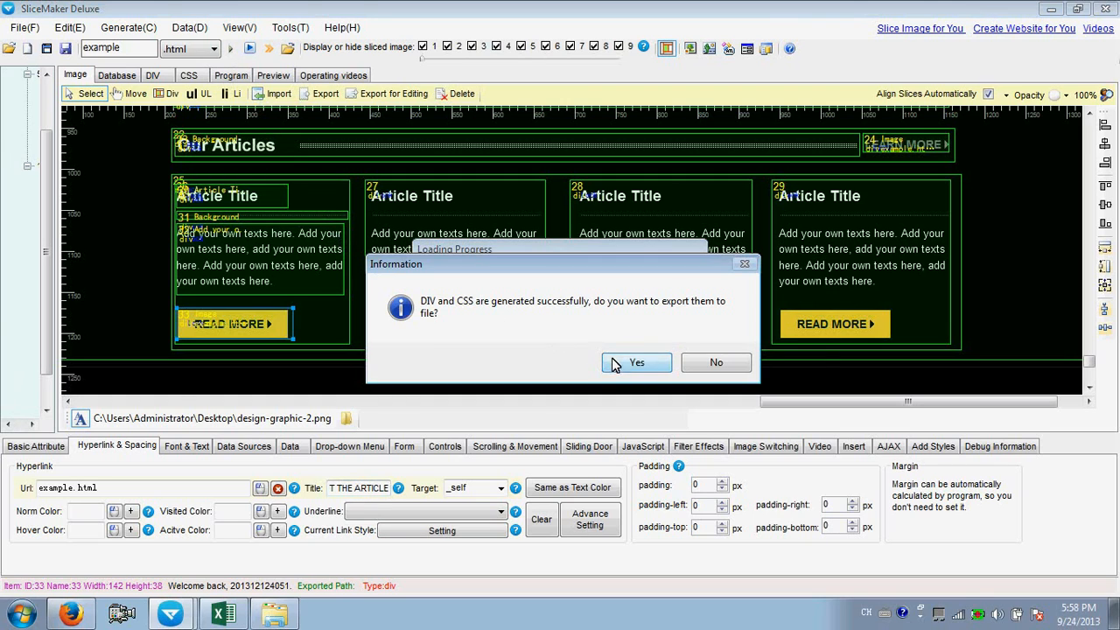
{"action": "left_click", "coordinate": [628, 364]}
{"action": "left_click", "coordinate": [708, 372]}
{"action": "left_click", "coordinate": [641, 363]}
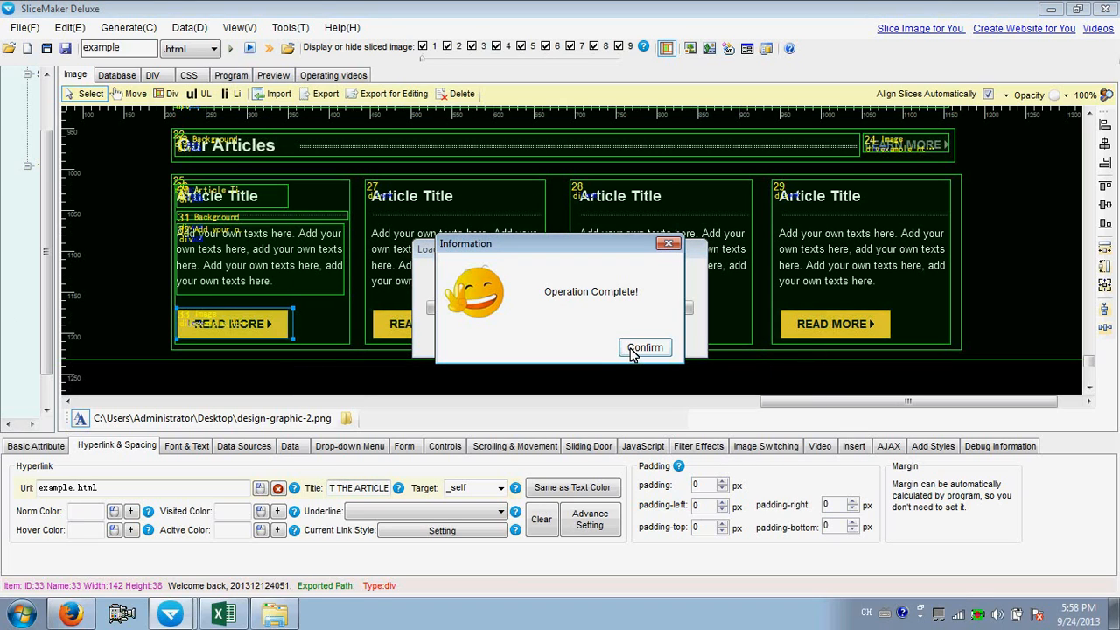
{"action": "left_click", "coordinate": [629, 349]}
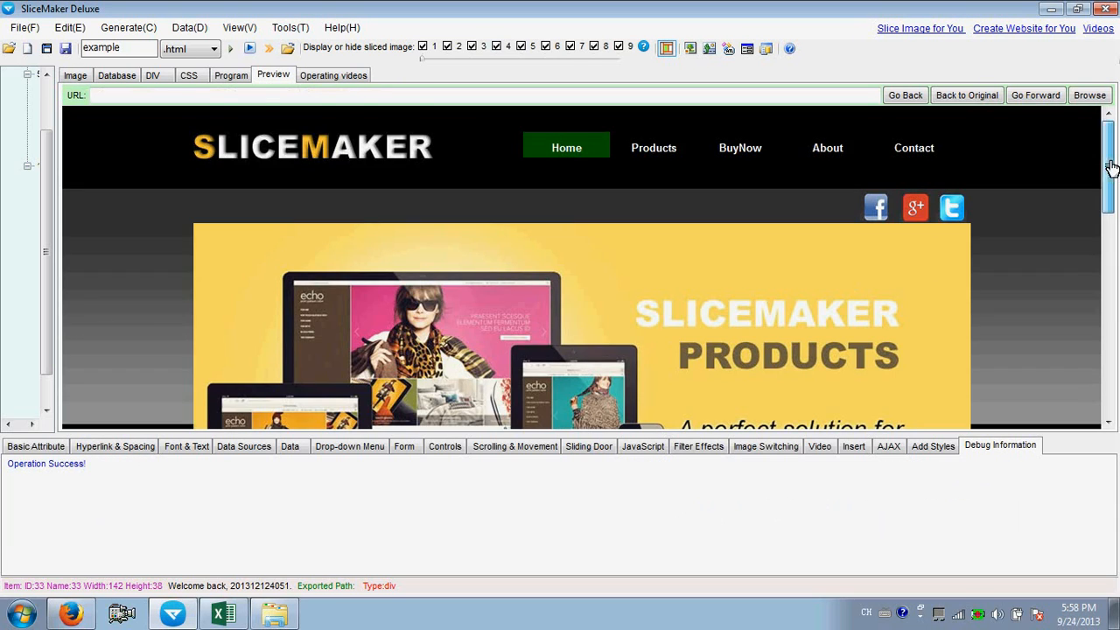
Step: Examine the first article column's title, paragraph and READ MORE link in the generated page preview
{"action": "left_click_drag", "start_coordinate": [1109, 170], "coordinate": [1110, 368]}
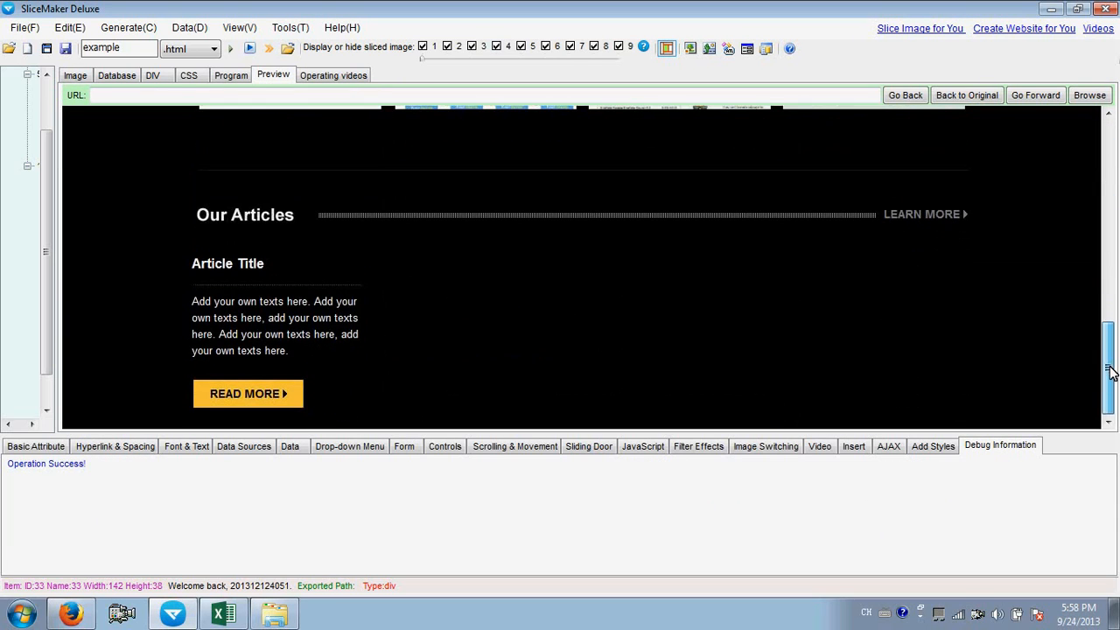
{"action": "left_click_drag", "start_coordinate": [196, 265], "coordinate": [265, 269]}
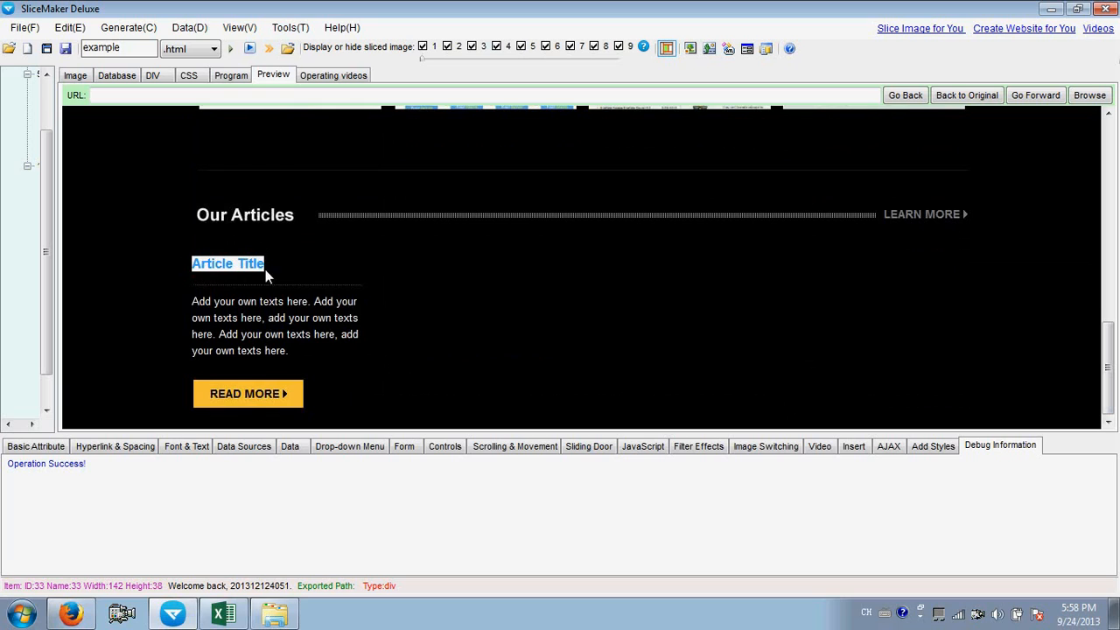
{"action": "left_click_drag", "start_coordinate": [194, 301], "coordinate": [295, 350]}
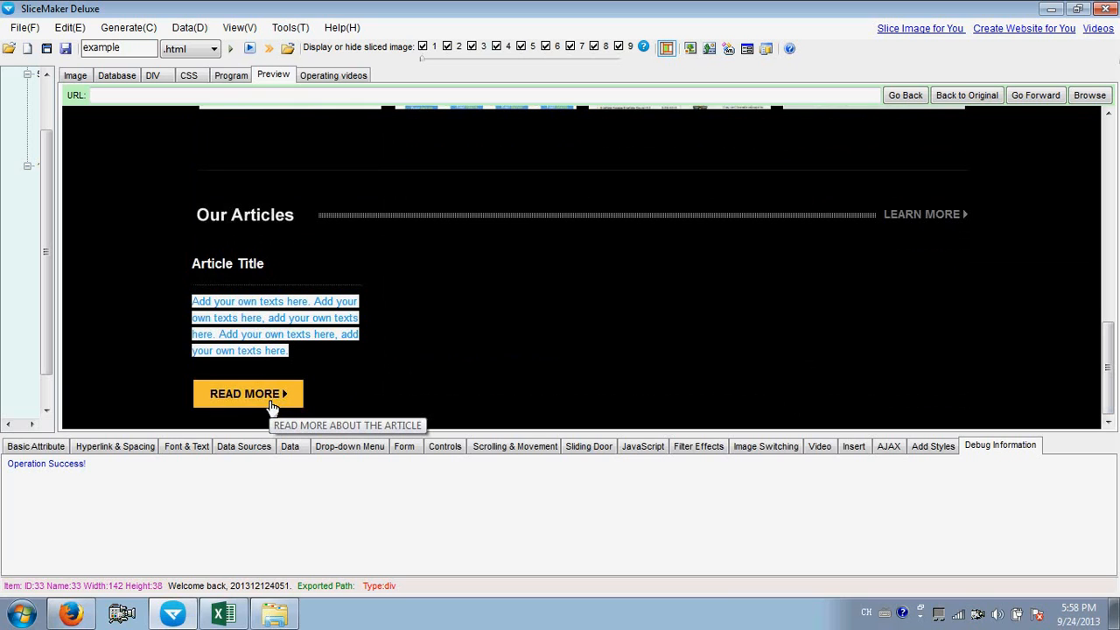
Step: Reload example.html in Firefox, check the first article column's texts and READ MORE link, and return to the sliced image in SliceMaker Deluxe
{"action": "mouse_move", "coordinate": [71, 614]}
{"action": "left_click", "coordinate": [175, 580]}
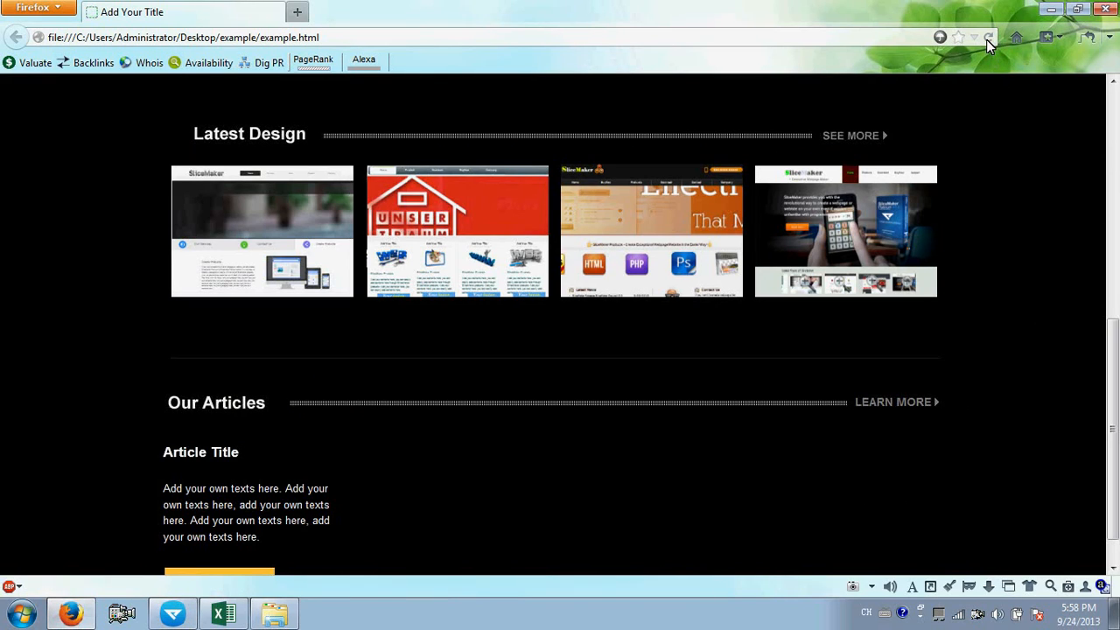
{"action": "scroll", "coordinate": [1116, 334], "scroll_direction": "down", "scroll_amount": 1}
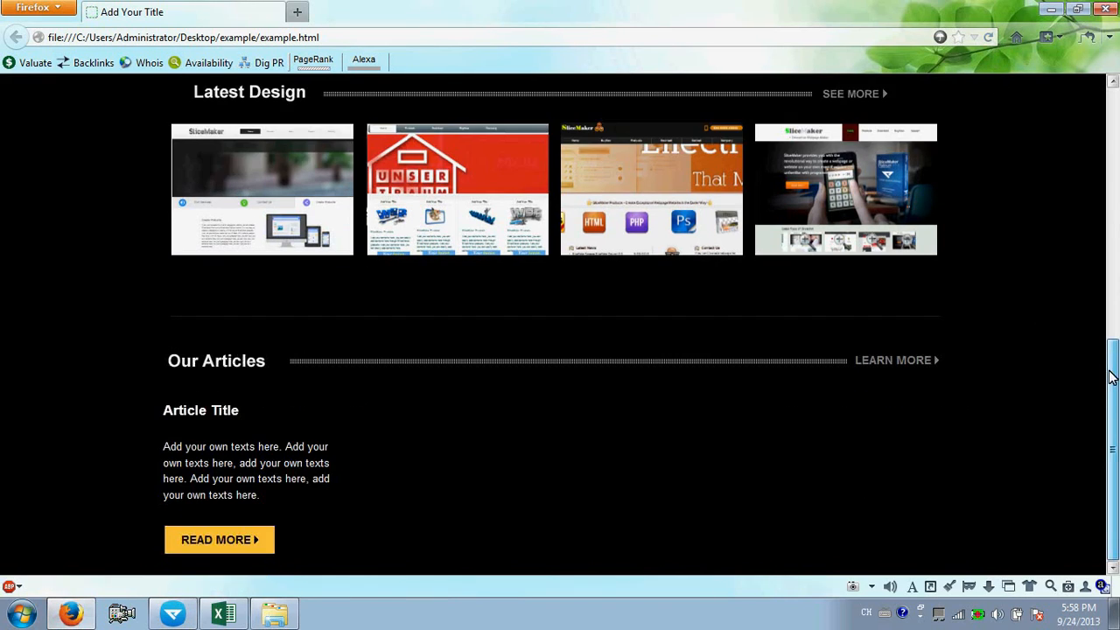
{"action": "left_click_drag", "start_coordinate": [164, 443], "coordinate": [277, 491]}
{"action": "left_click", "coordinate": [159, 414]}
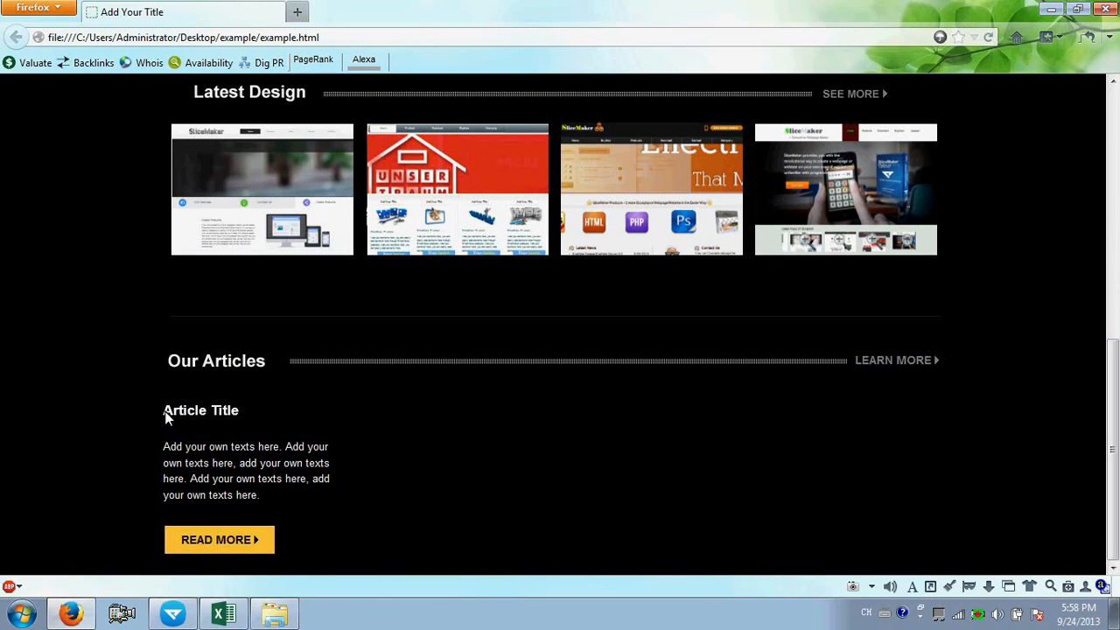
{"action": "left_click_drag", "start_coordinate": [165, 415], "coordinate": [242, 413]}
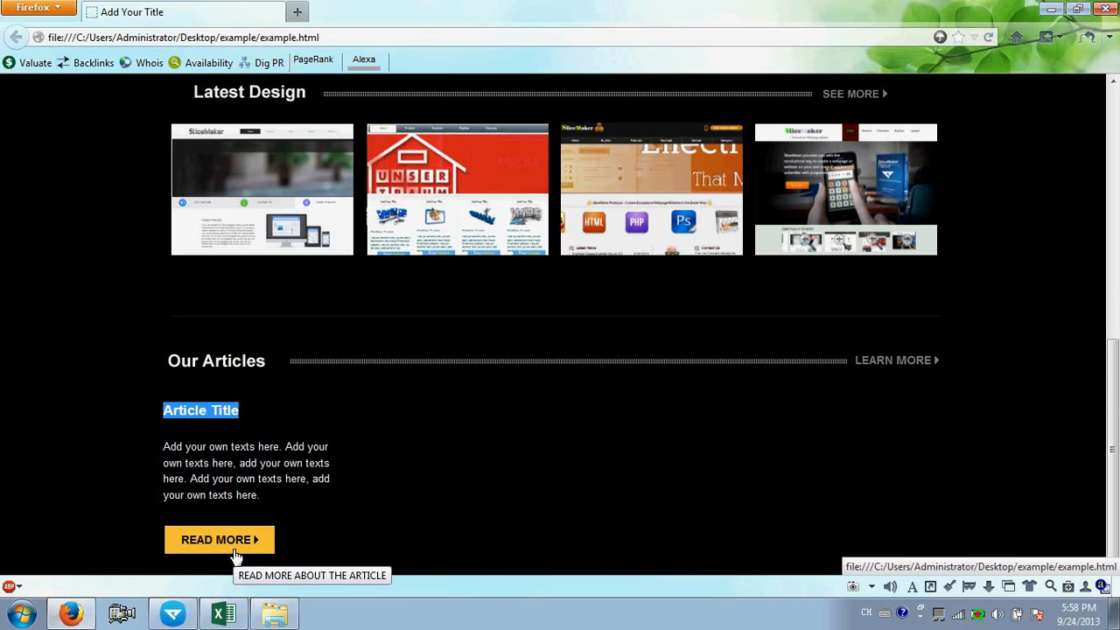
{"action": "left_click", "coordinate": [175, 620]}
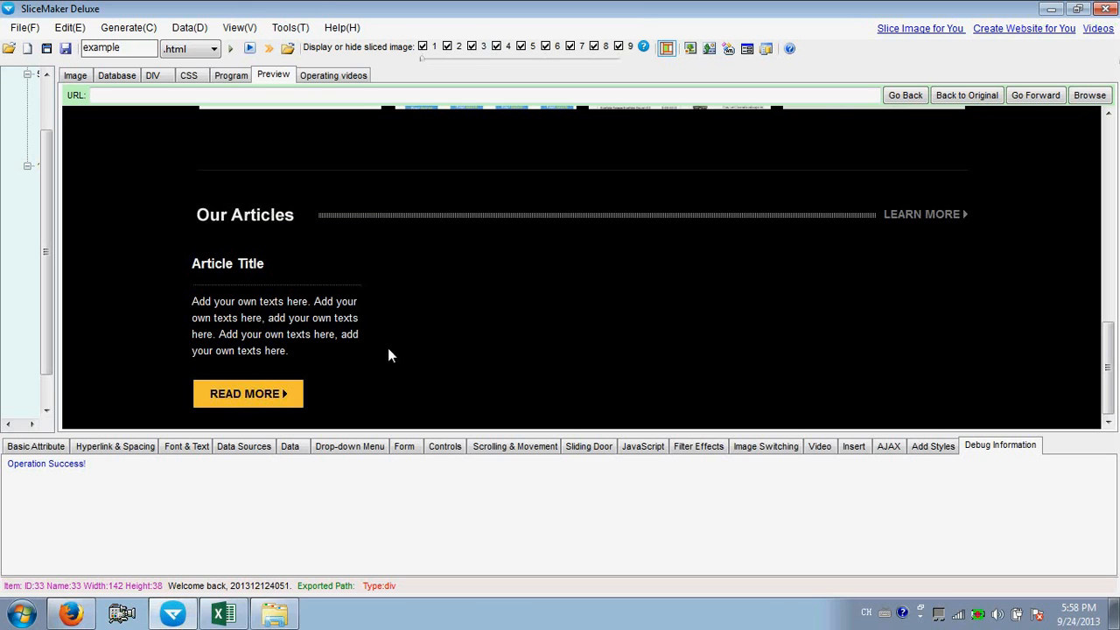
{"action": "left_click", "coordinate": [77, 76]}
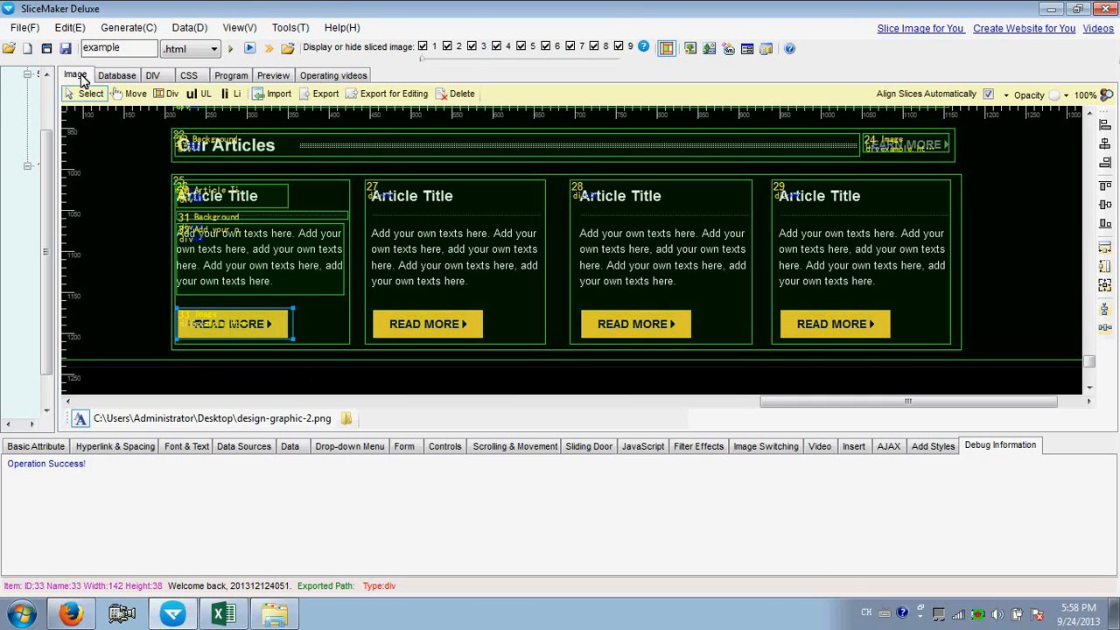
{"action": "left_click", "coordinate": [374, 186]}
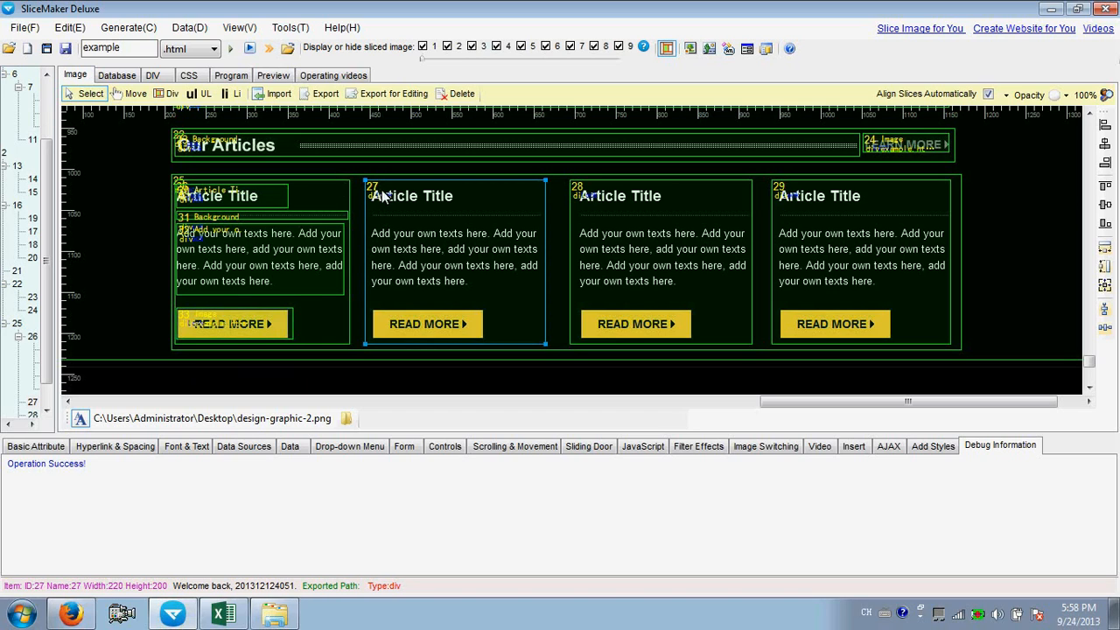
{"action": "left_click", "coordinate": [596, 195]}
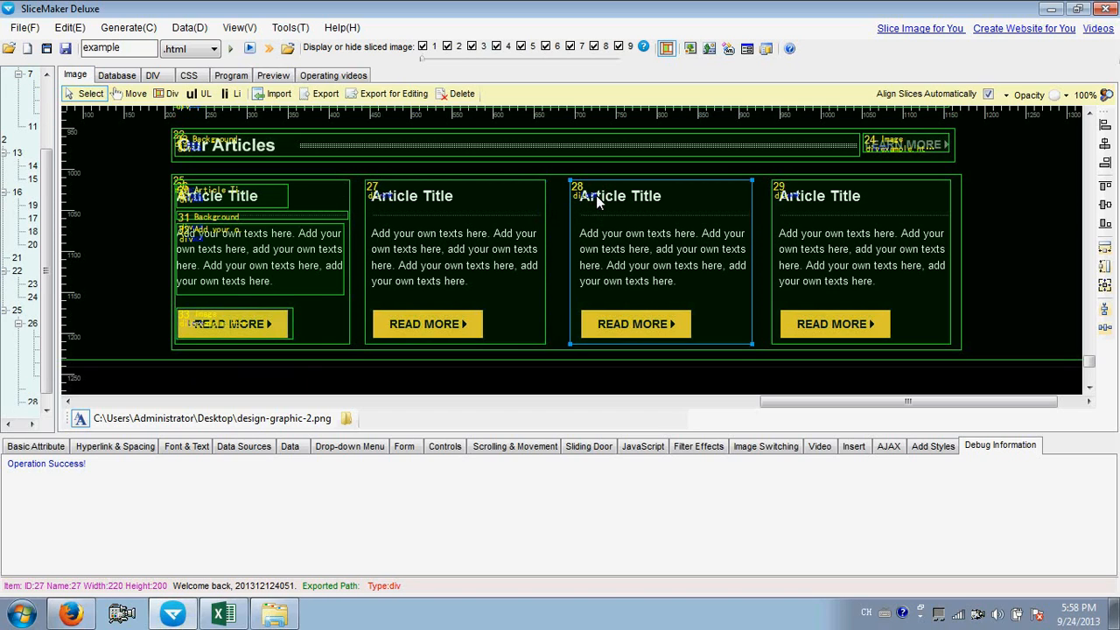
{"action": "left_click", "coordinate": [802, 212]}
{"action": "left_click", "coordinate": [330, 187]}
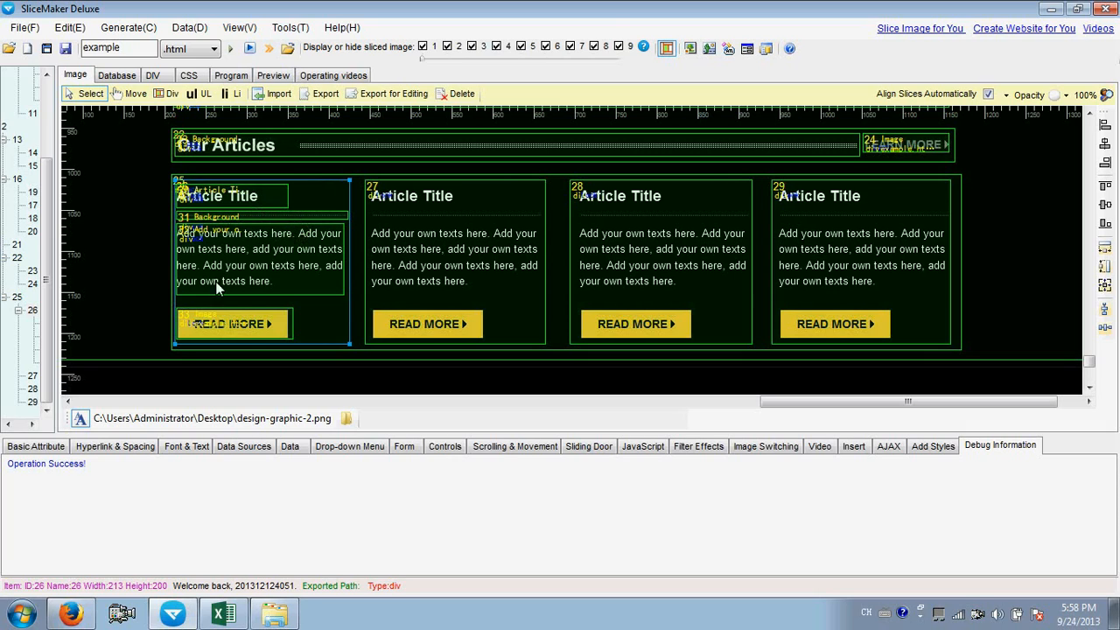
{"action": "left_click", "coordinate": [417, 229]}
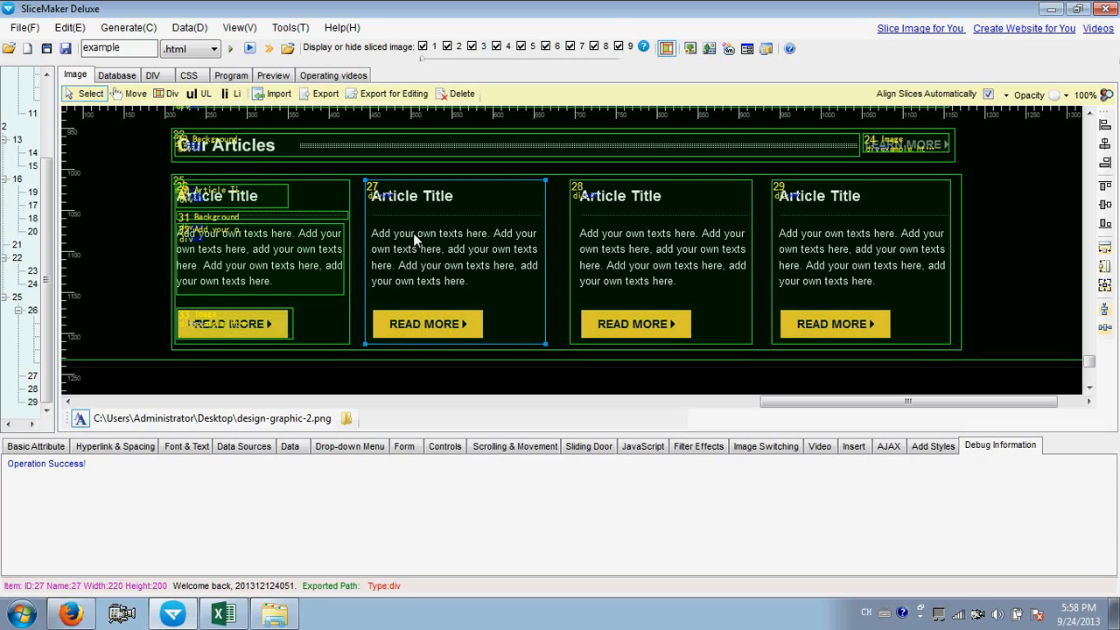
{"action": "left_click", "coordinate": [642, 242]}
{"action": "left_click", "coordinate": [804, 237]}
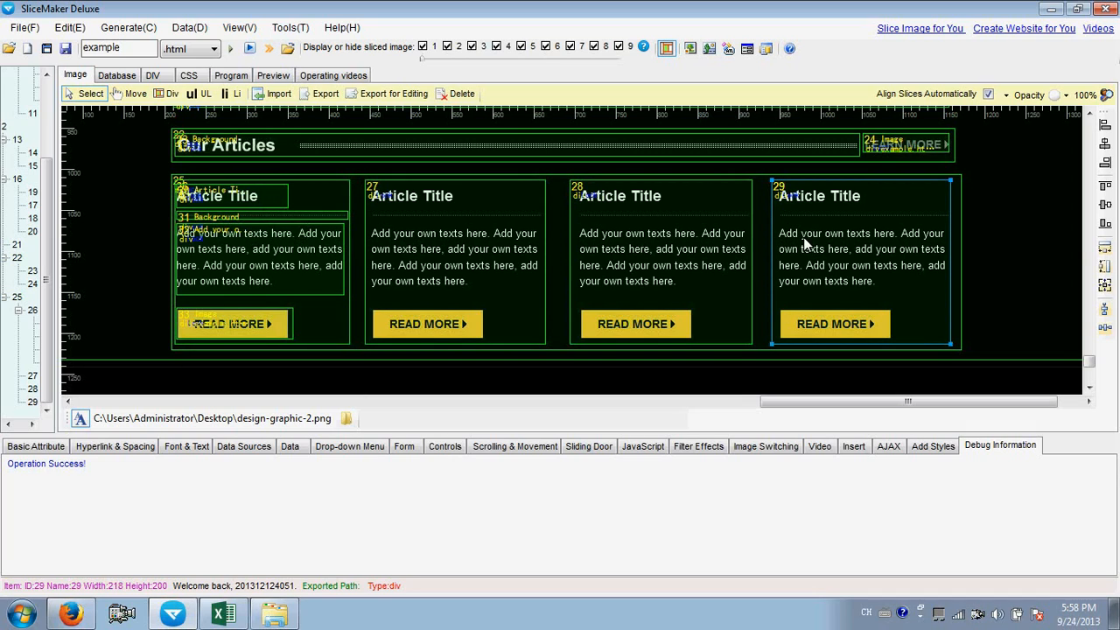
Step: Select all slices one hierarchy level inside the first article column and copy them
{"action": "left_click", "coordinate": [329, 187]}
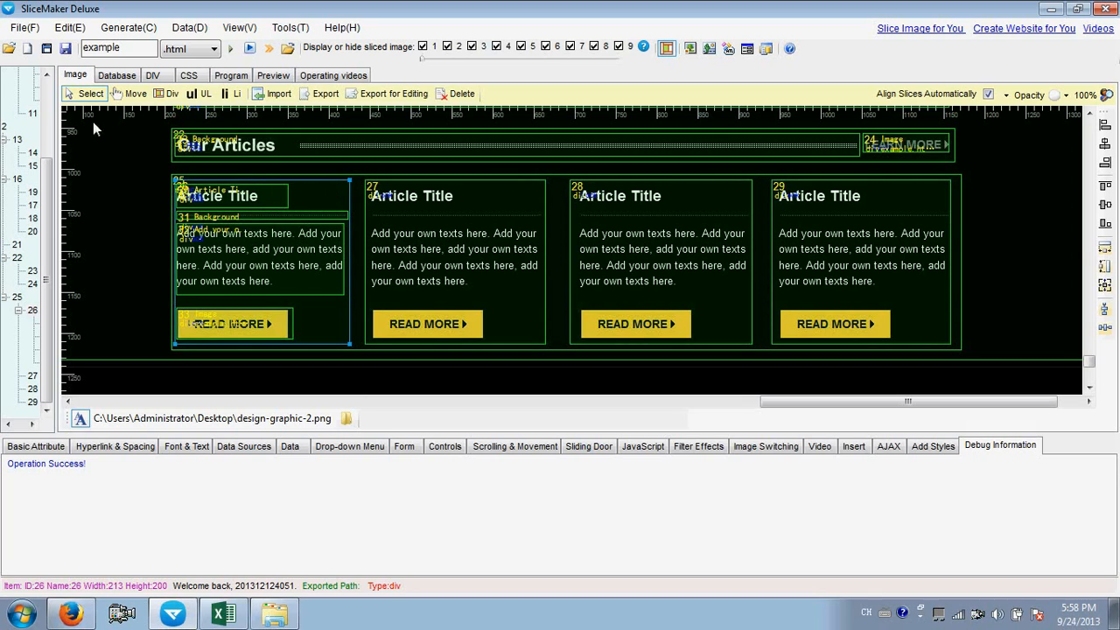
{"action": "right_click", "coordinate": [18, 105]}
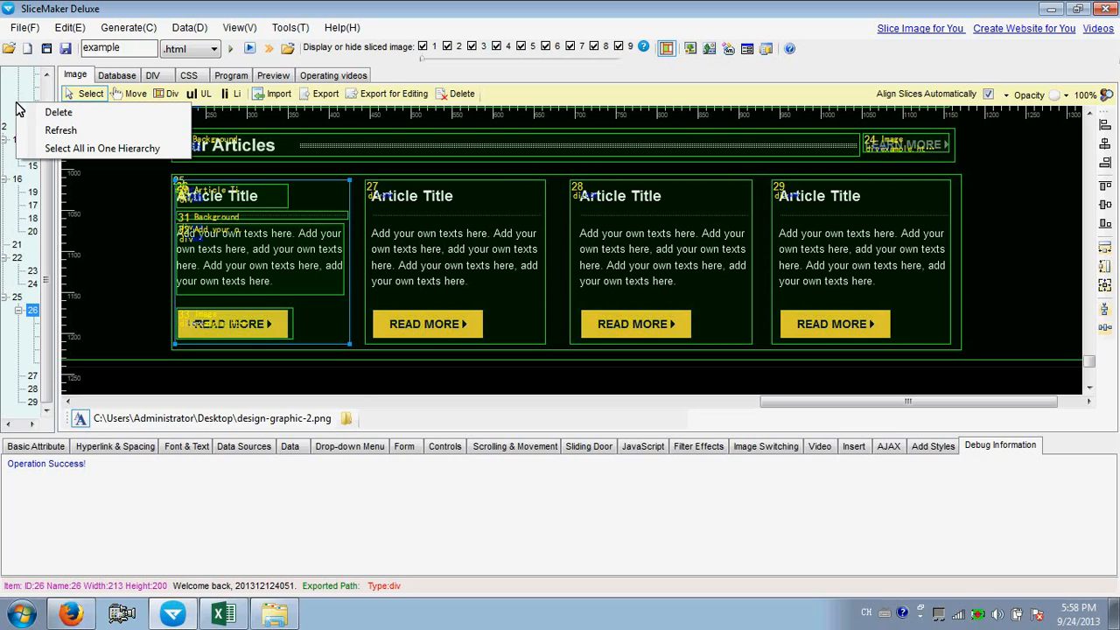
{"action": "left_click", "coordinate": [54, 148]}
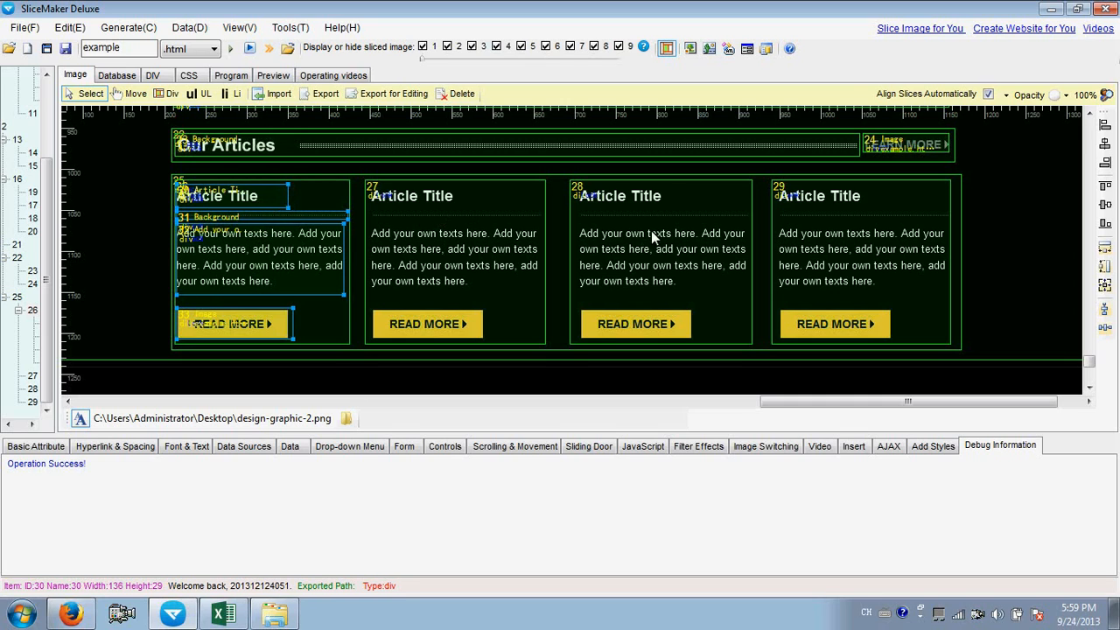
{"action": "right_click", "coordinate": [258, 239]}
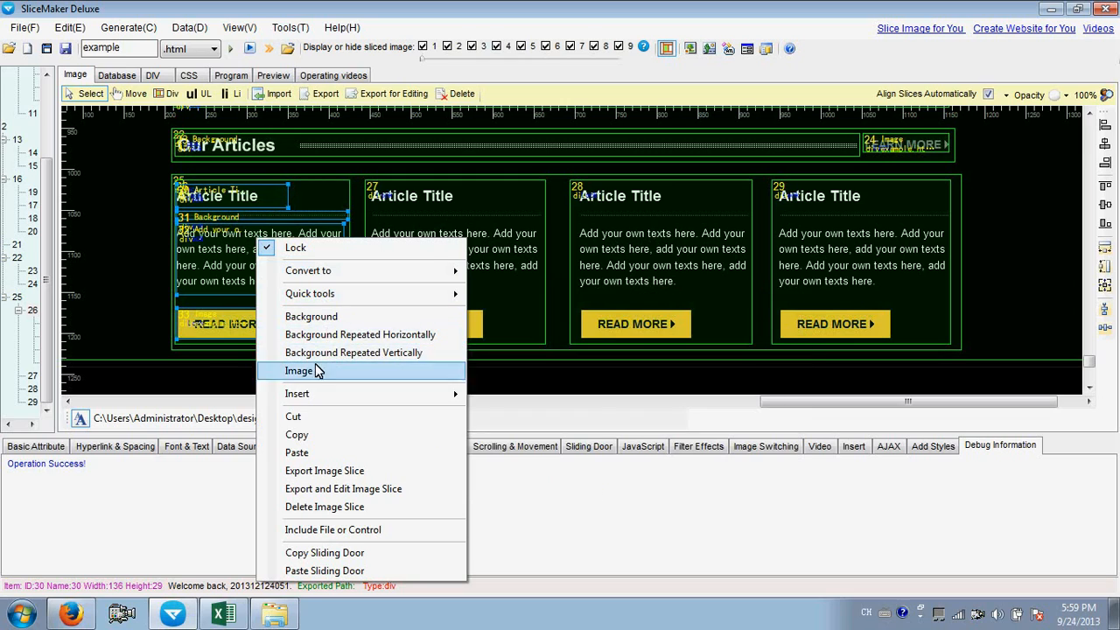
{"action": "left_click", "coordinate": [324, 436]}
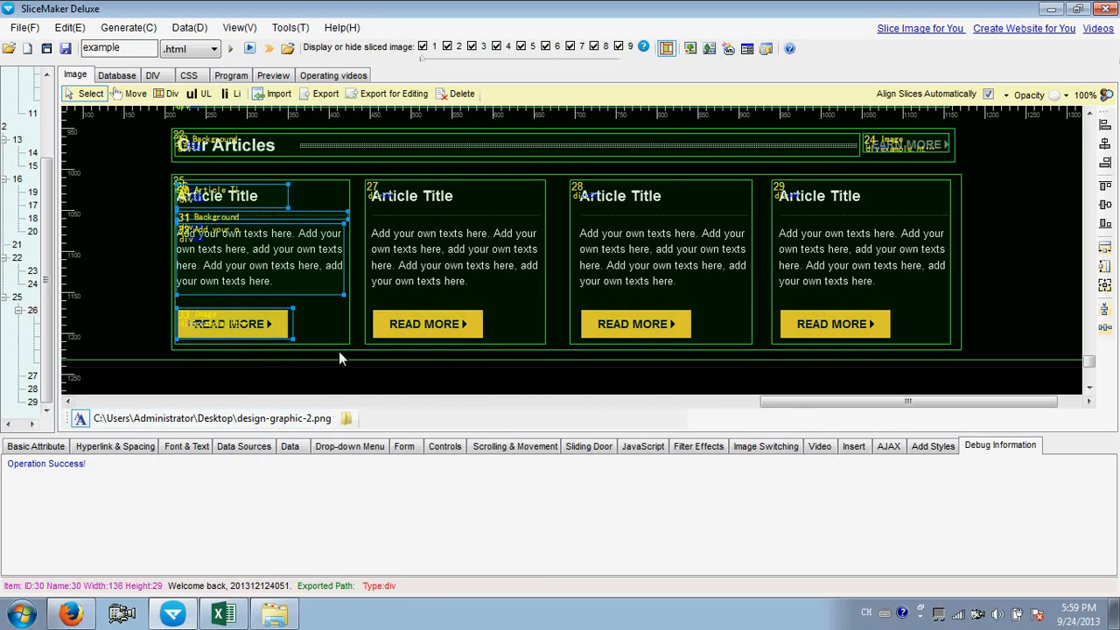
Step: Paste the copied slices into the second article column with auto-generated names
{"action": "left_click", "coordinate": [378, 190]}
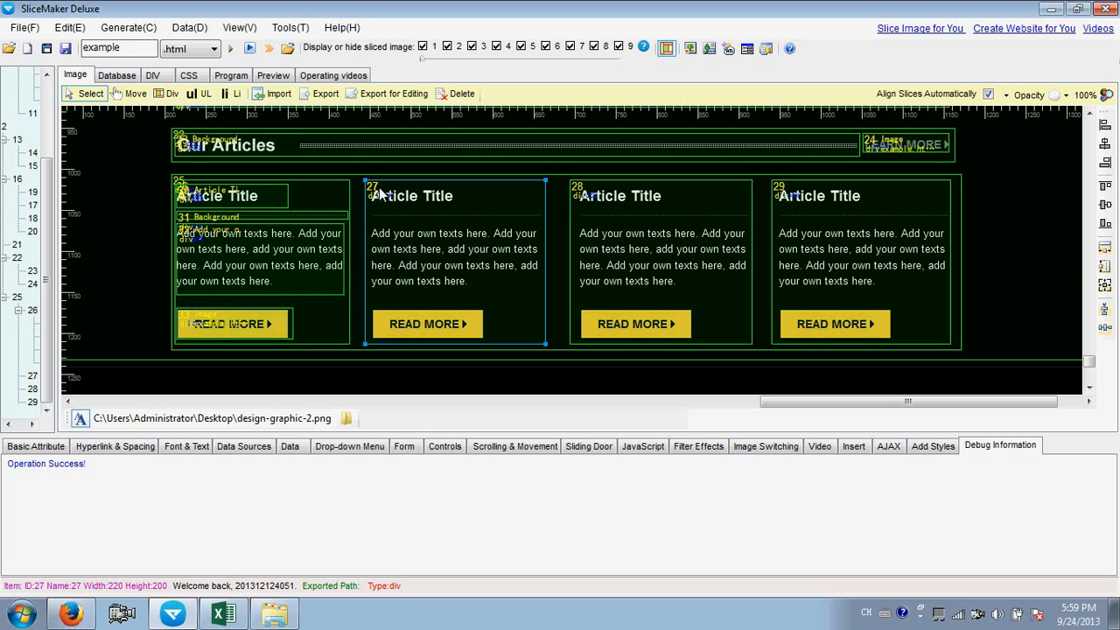
{"action": "right_click", "coordinate": [379, 188]}
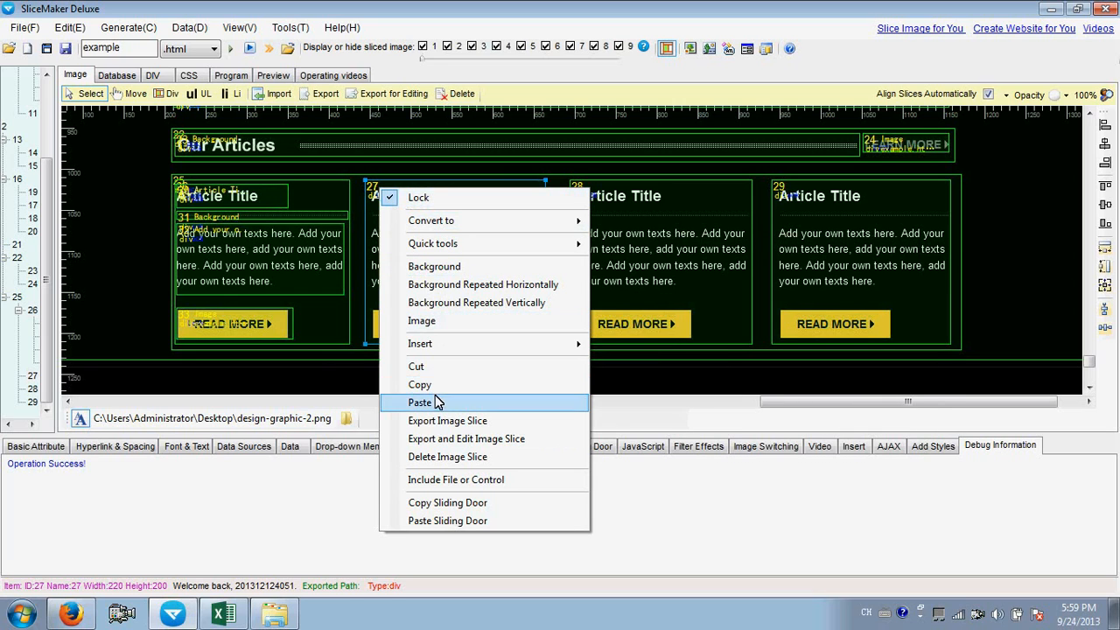
{"action": "left_click", "coordinate": [436, 402]}
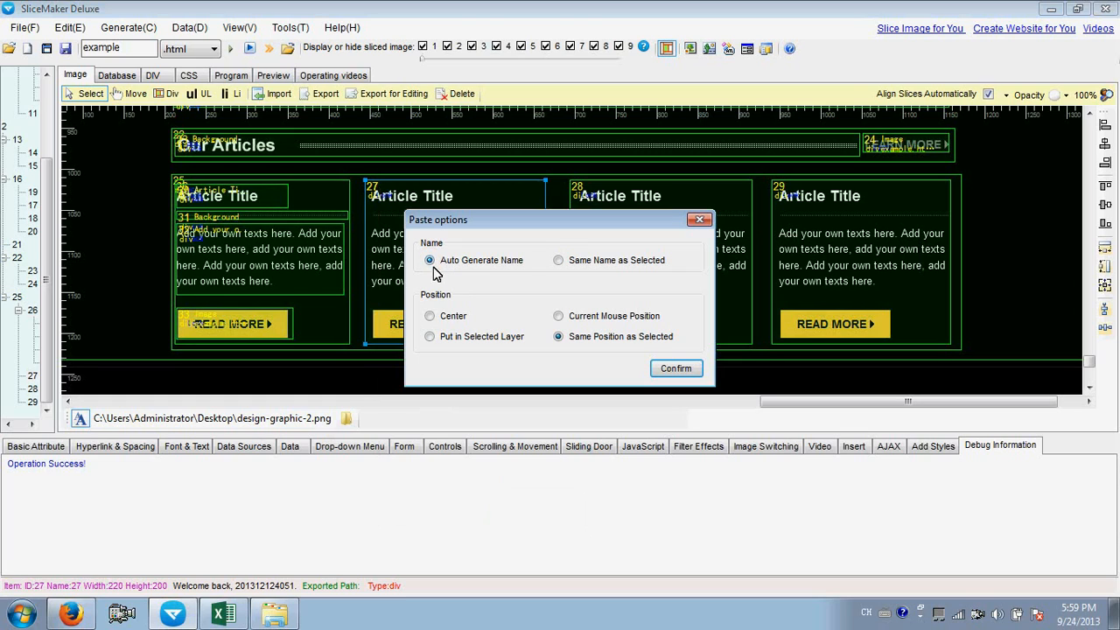
{"action": "left_click", "coordinate": [430, 337]}
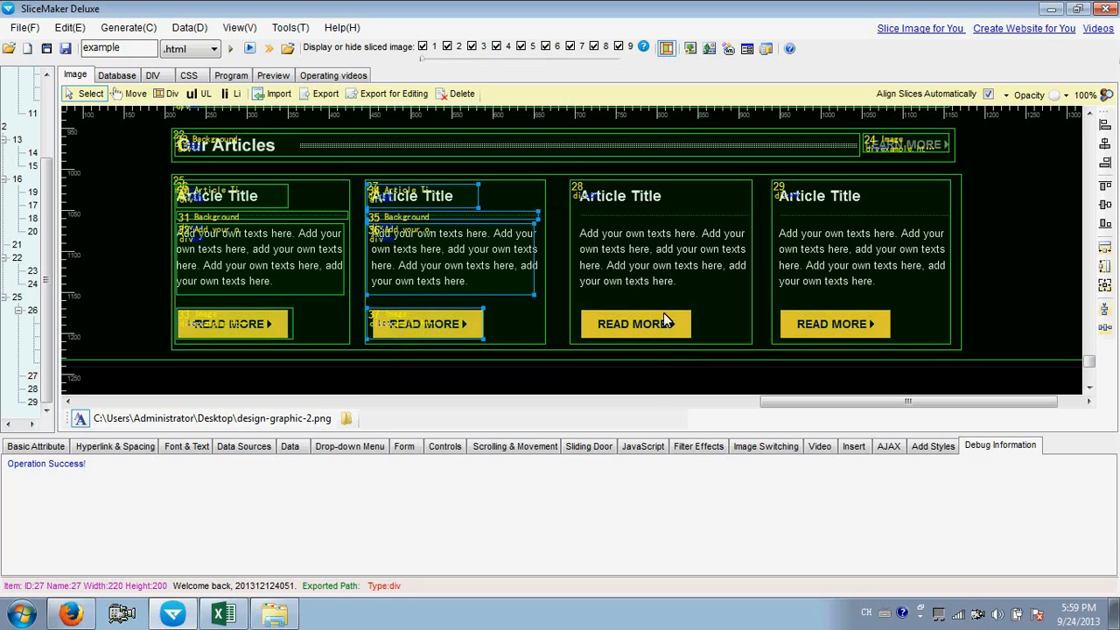
Step: Paste the copied slices into the third article column with auto-generated names and the Same Position as Selected option
{"action": "left_click", "coordinate": [586, 196]}
{"action": "right_click", "coordinate": [587, 196]}
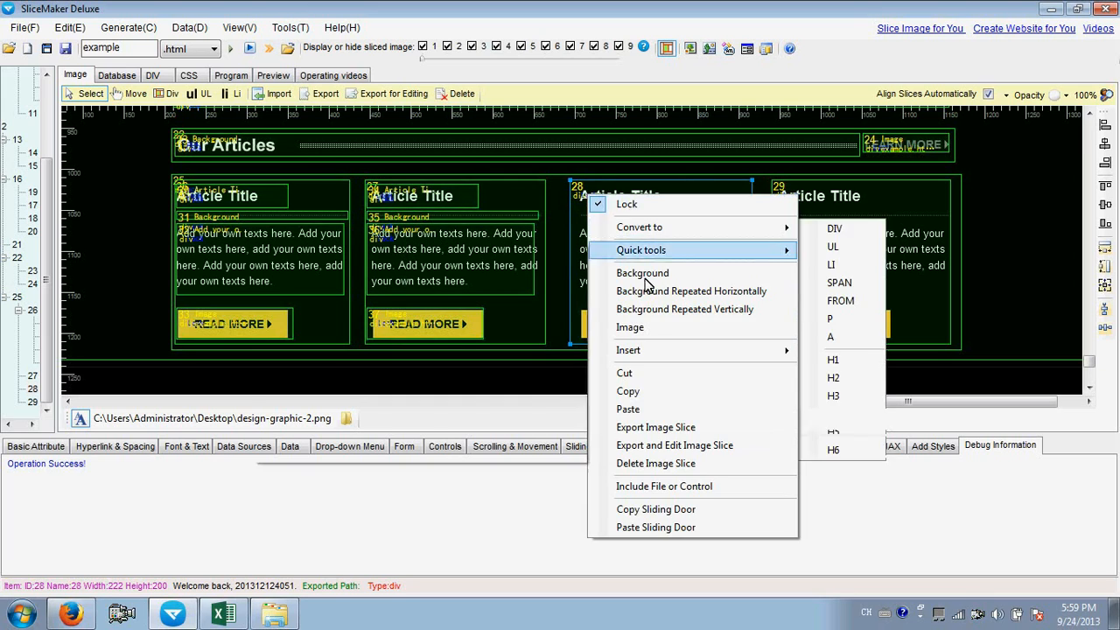
{"action": "left_click", "coordinate": [643, 409]}
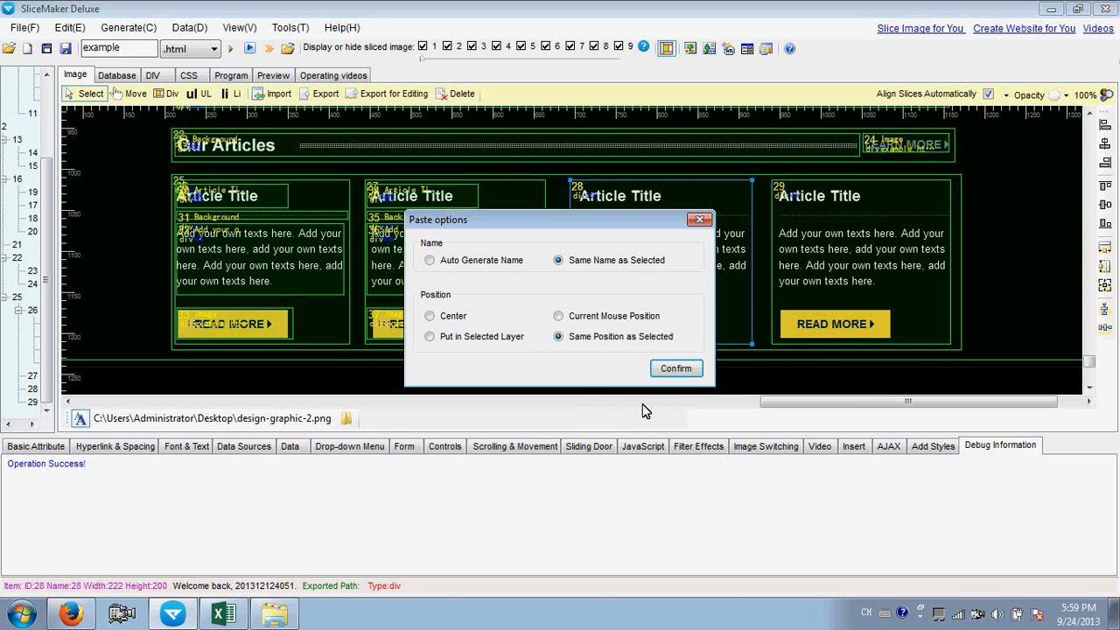
{"action": "left_click", "coordinate": [429, 262]}
{"action": "left_click", "coordinate": [674, 368]}
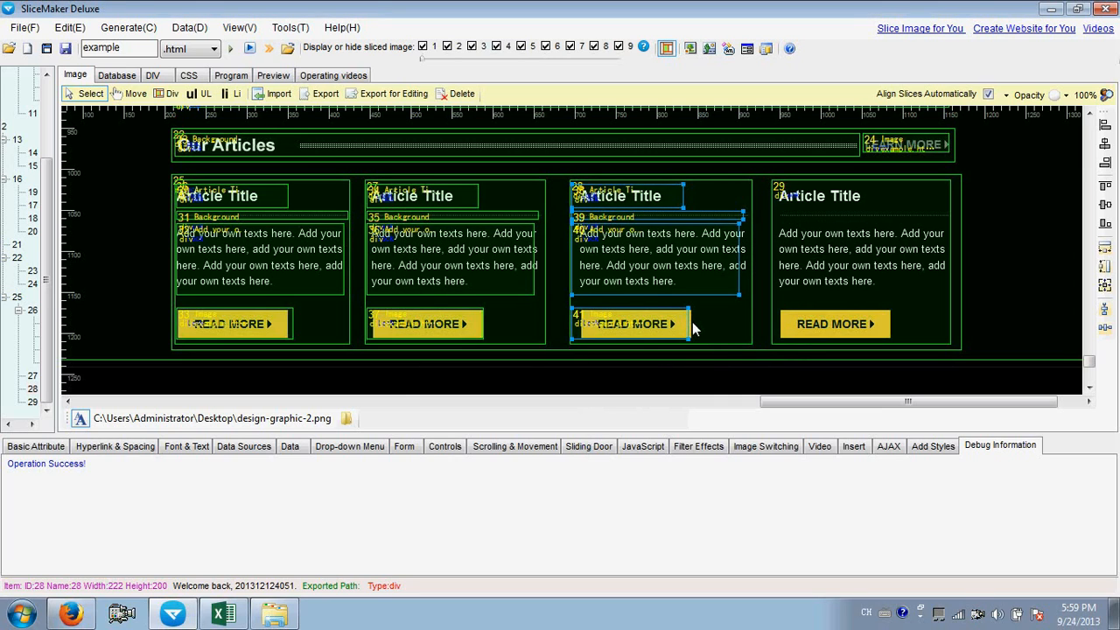
Step: Resize the pasted READ MORE and body text slices in the third article column to fit their graphics
{"action": "left_click", "coordinate": [685, 328]}
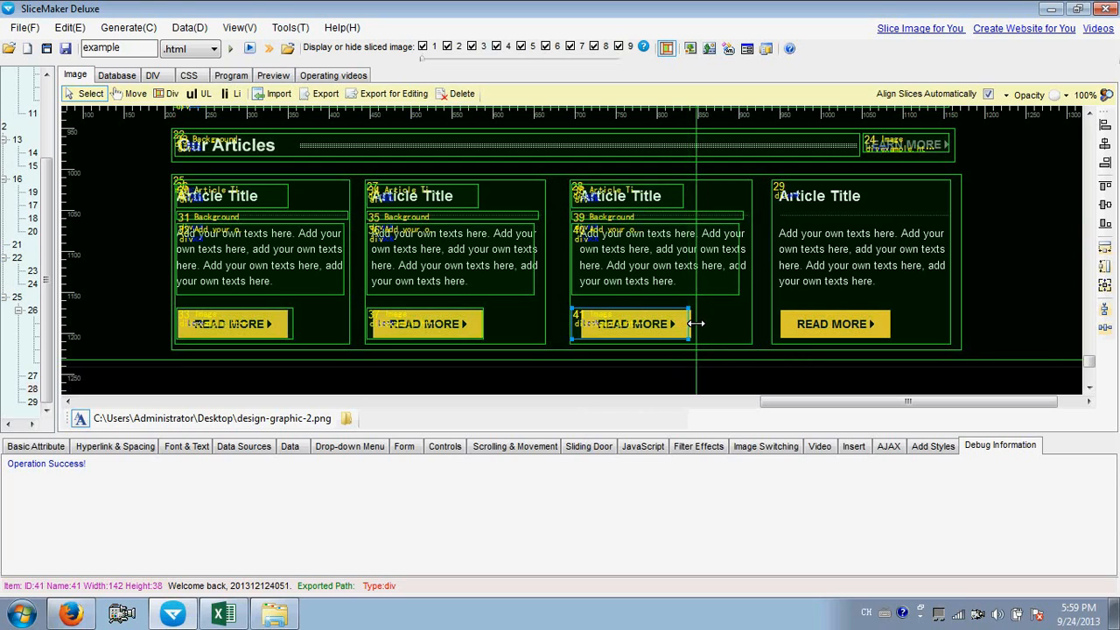
{"action": "left_click_drag", "start_coordinate": [693, 323], "coordinate": [698, 324]}
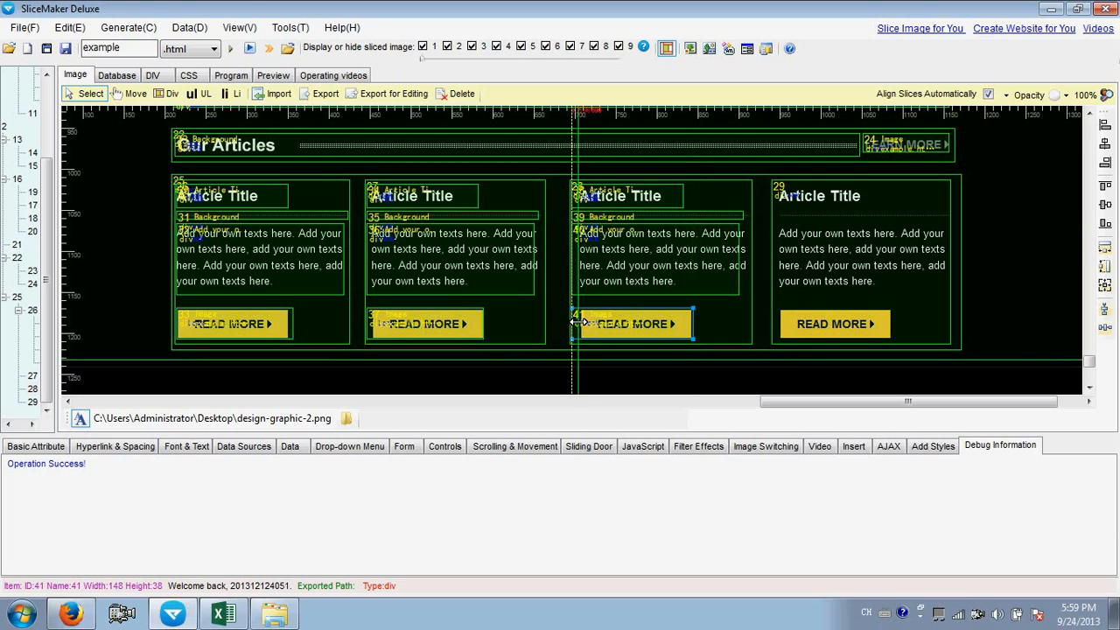
{"action": "left_click", "coordinate": [603, 245]}
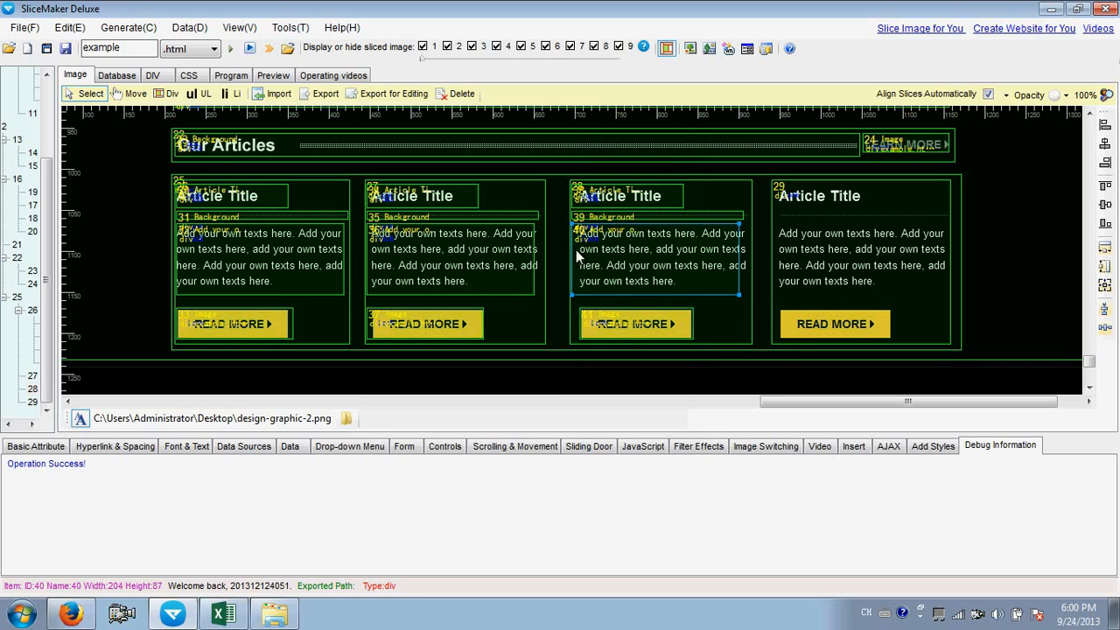
{"action": "left_click_drag", "start_coordinate": [567, 245], "coordinate": [573, 245]}
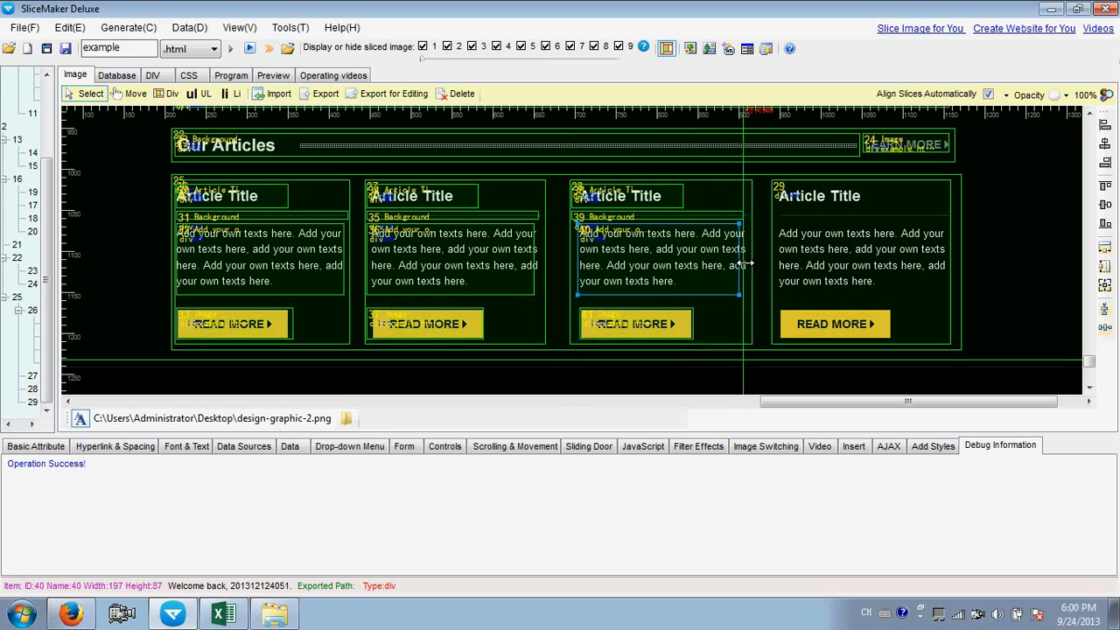
Step: Fit the third column's divider slice to the line and resize its article title slice to about 141 px wide
{"action": "left_click", "coordinate": [740, 218]}
{"action": "left_click_drag", "start_coordinate": [743, 218], "coordinate": [750, 218]}
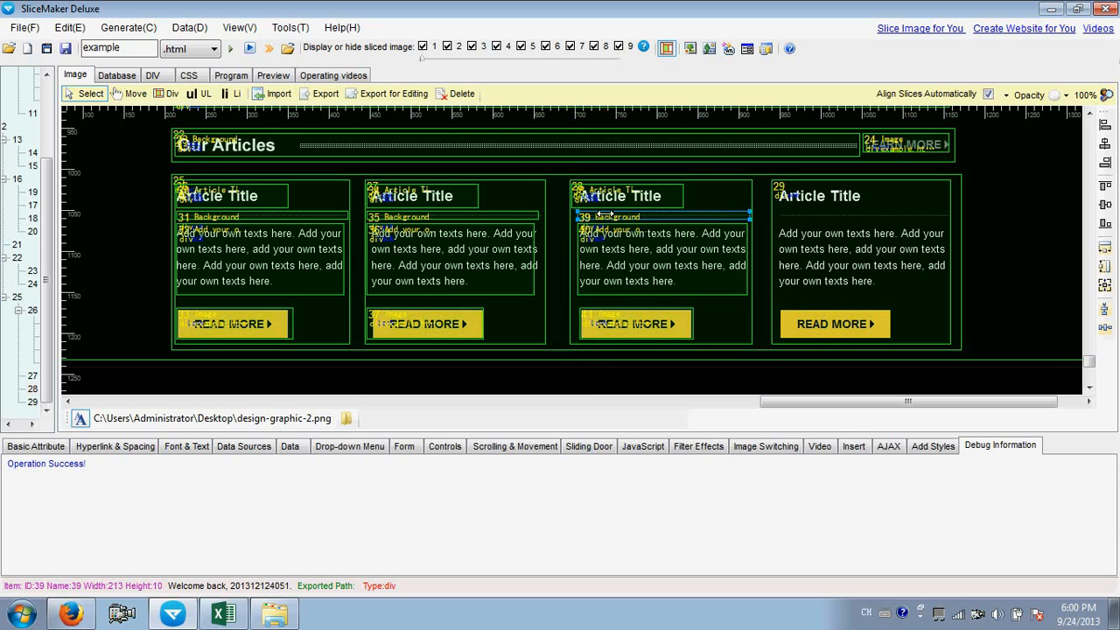
{"action": "left_click", "coordinate": [574, 190]}
{"action": "left_click_drag", "start_coordinate": [685, 200], "coordinate": [694, 199]}
{"action": "left_click_drag", "start_coordinate": [572, 194], "coordinate": [578, 195]}
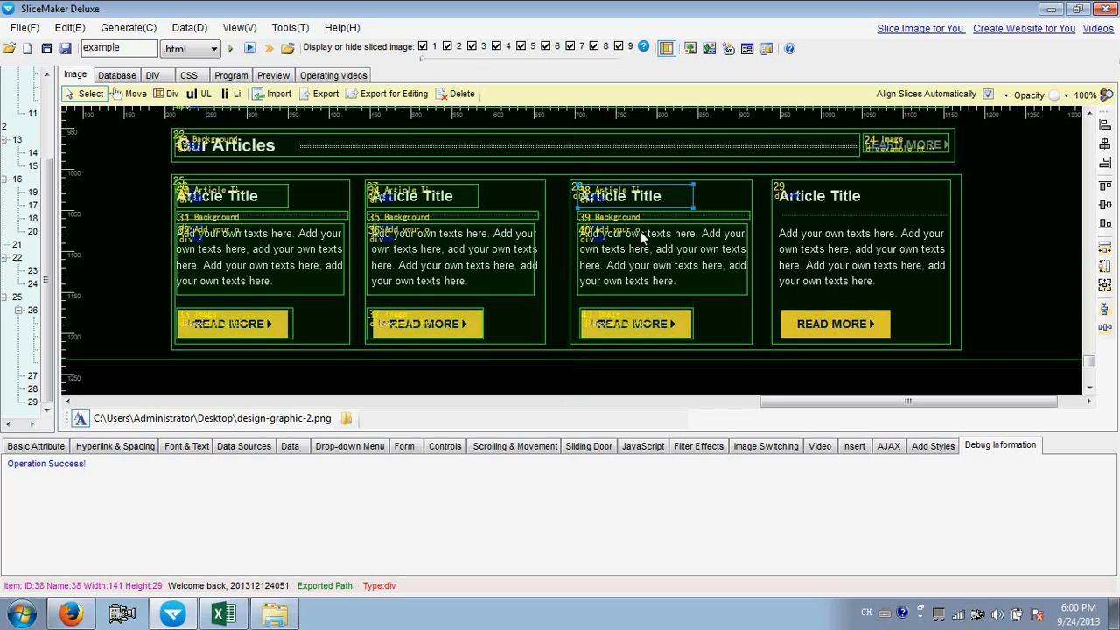
Step: Paste the copied slices into the fourth article column with Auto Generate Name and Put in Selected Layer
{"action": "left_click", "coordinate": [791, 201]}
{"action": "right_click", "coordinate": [791, 202]}
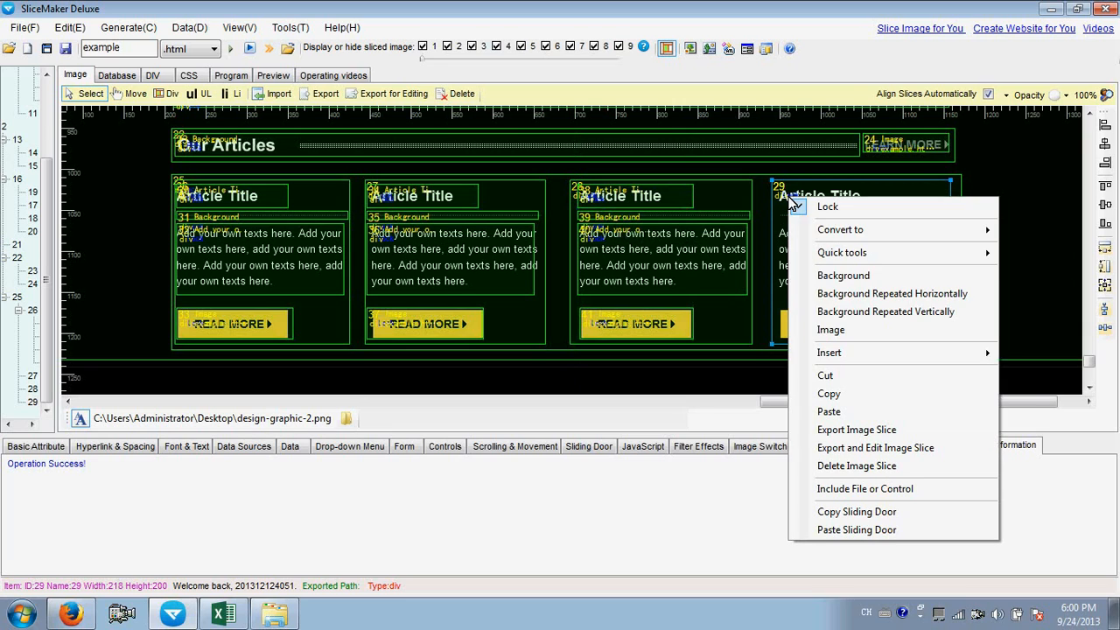
{"action": "left_click", "coordinate": [829, 412]}
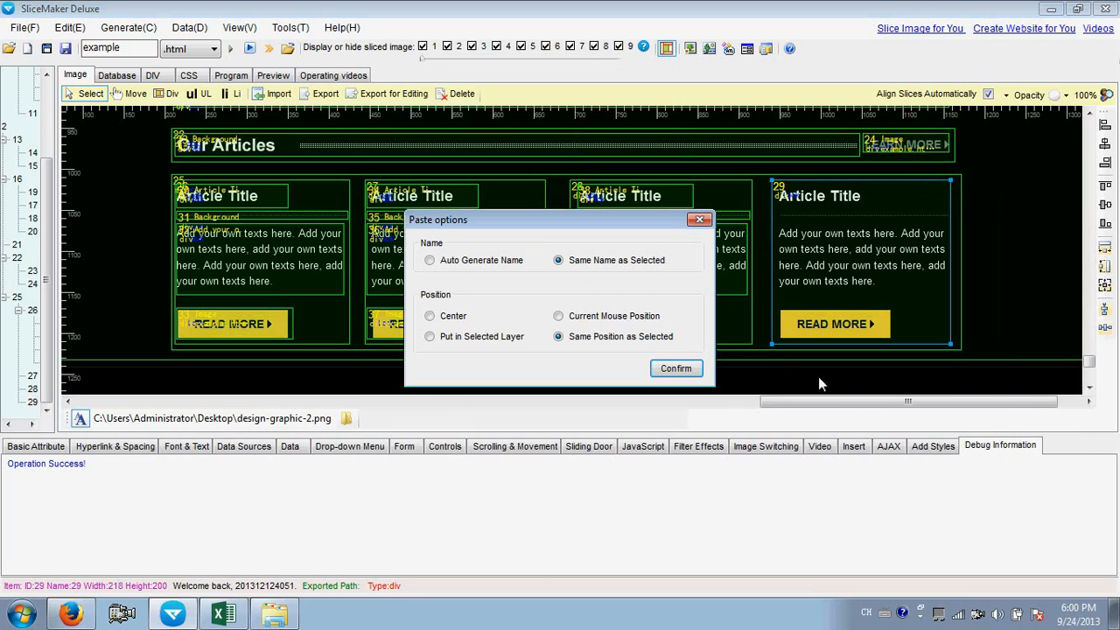
{"action": "left_click", "coordinate": [430, 260]}
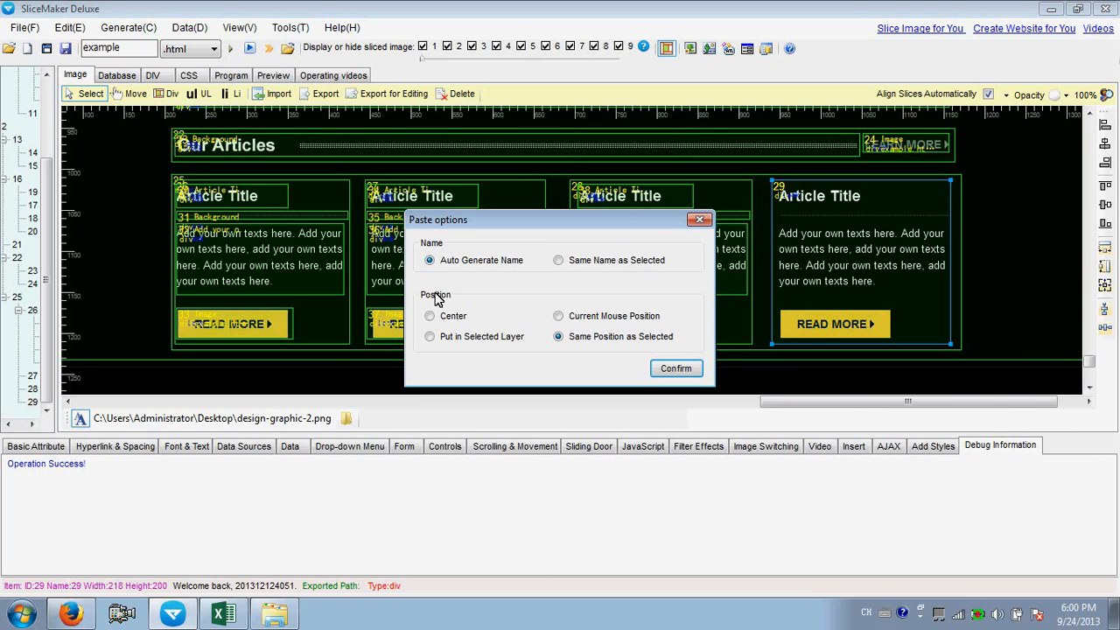
{"action": "left_click", "coordinate": [430, 336]}
{"action": "left_click", "coordinate": [669, 368]}
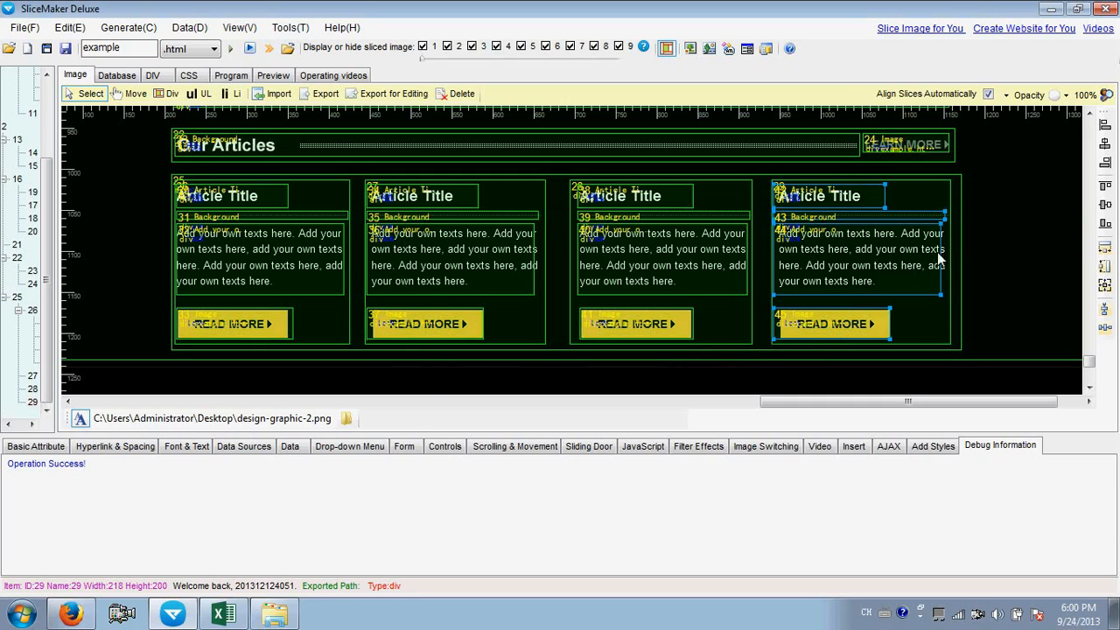
Step: Resize the fourth article column's body text and READ MORE slices to fit the text block and button
{"action": "left_click", "coordinate": [908, 258]}
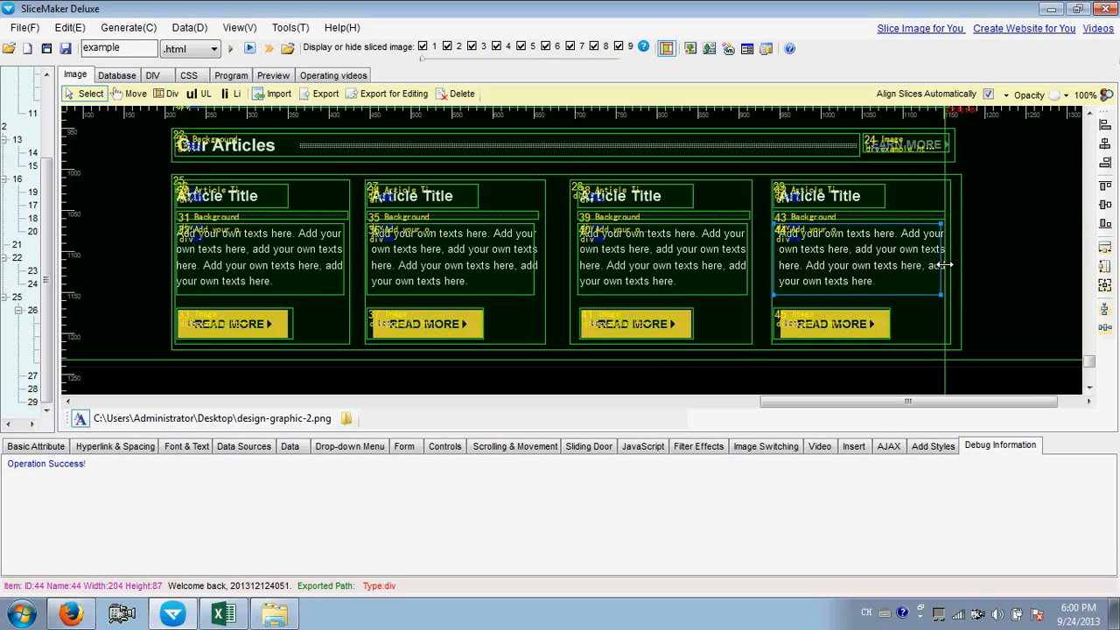
{"action": "left_click_drag", "start_coordinate": [945, 264], "coordinate": [947, 265]}
{"action": "left_click_drag", "start_coordinate": [773, 248], "coordinate": [778, 254]}
{"action": "left_click", "coordinate": [808, 322]}
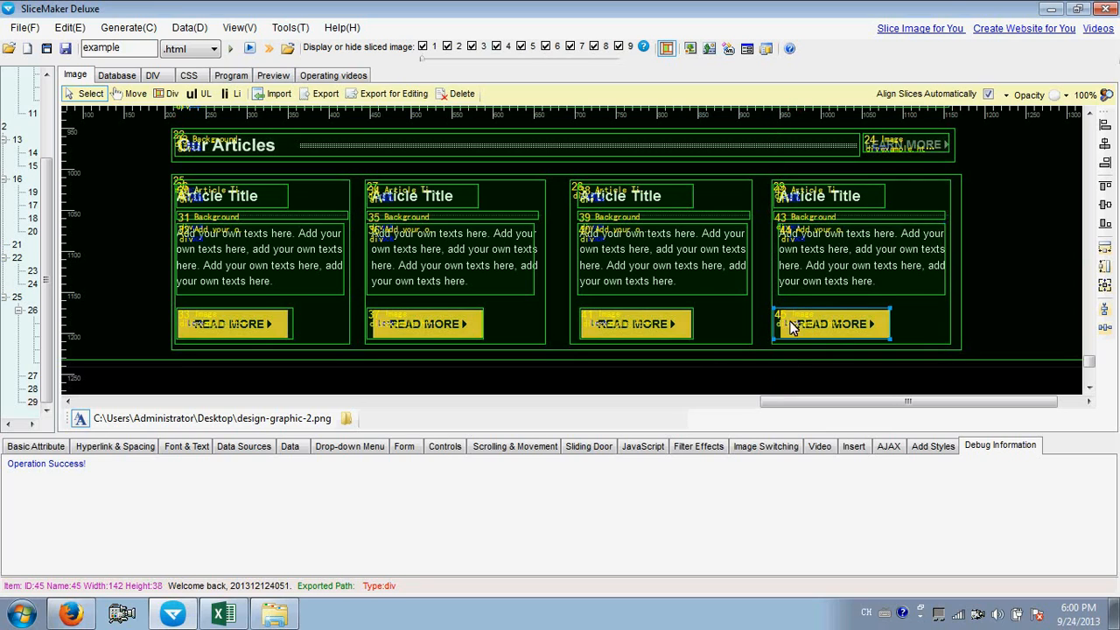
{"action": "left_click_drag", "start_coordinate": [775, 322], "coordinate": [778, 323]}
{"action": "left_click_drag", "start_coordinate": [889, 324], "coordinate": [892, 320]}
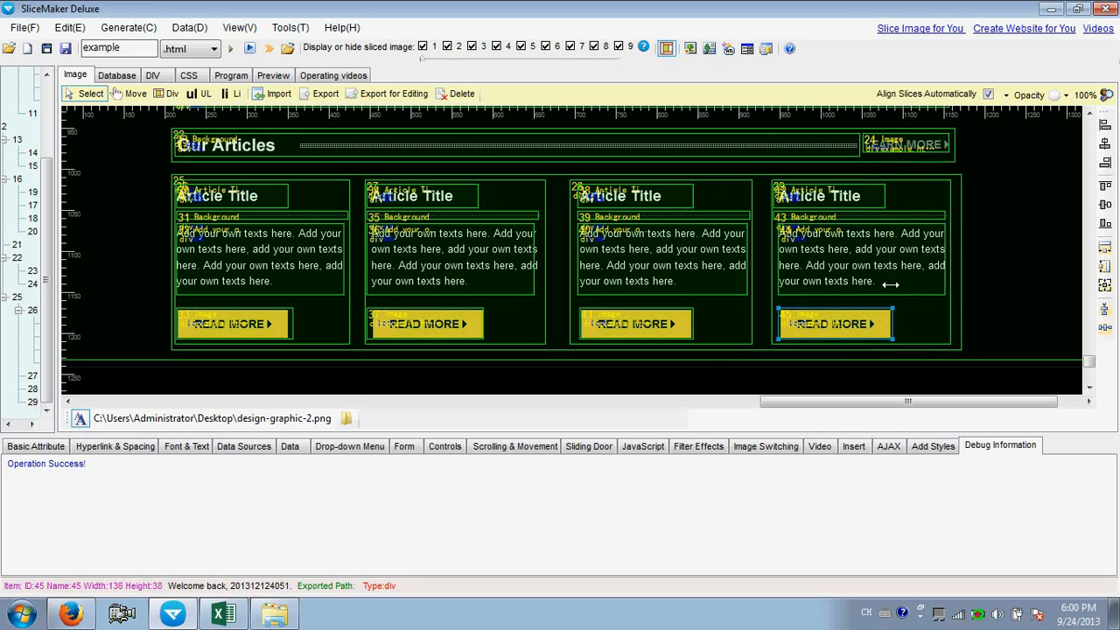
Step: Fit the fourth column's divider slice to the line and resize its article title slice to about 139 px wide
{"action": "left_click", "coordinate": [888, 216]}
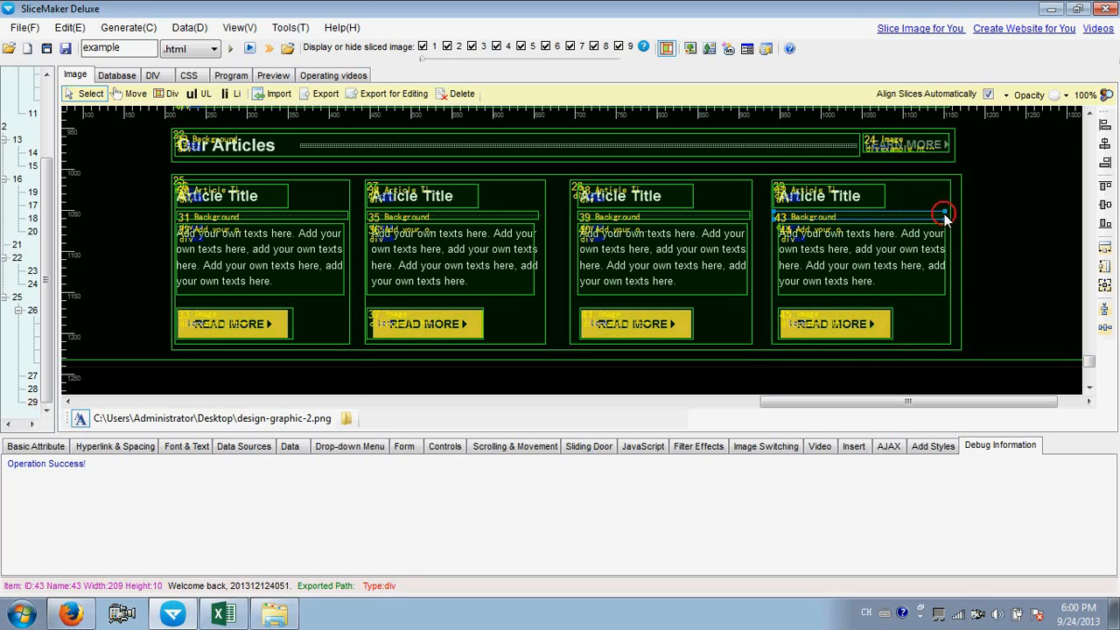
{"action": "left_click_drag", "start_coordinate": [946, 213], "coordinate": [949, 219]}
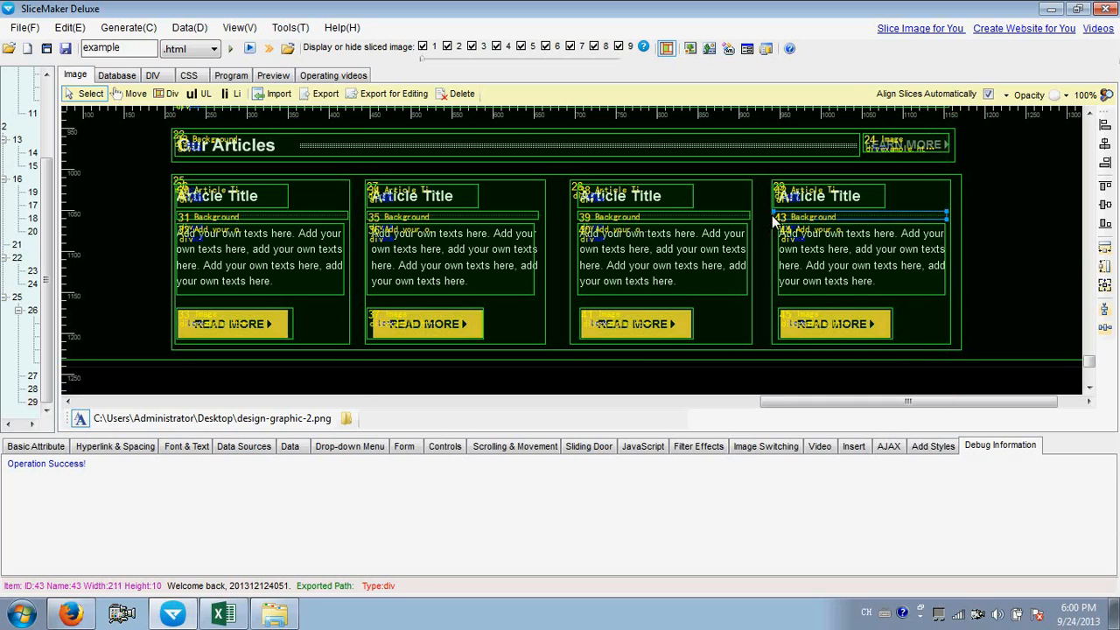
{"action": "left_click_drag", "start_coordinate": [774, 215], "coordinate": [778, 215]}
{"action": "left_click", "coordinate": [831, 199]}
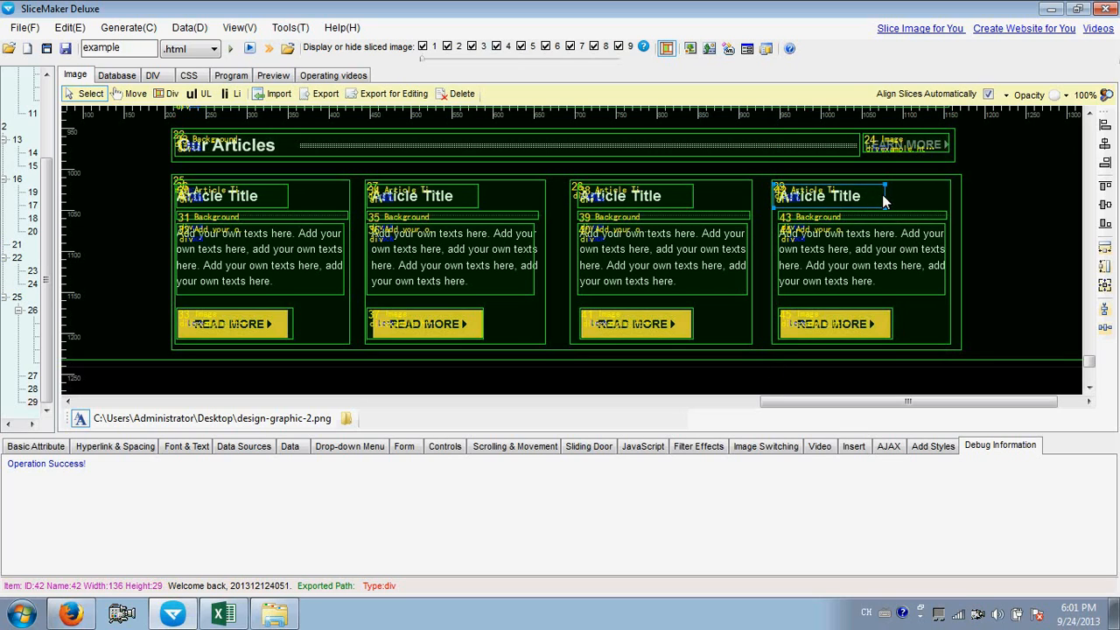
{"action": "left_click_drag", "start_coordinate": [887, 200], "coordinate": [893, 197]}
{"action": "left_click_drag", "start_coordinate": [774, 190], "coordinate": [780, 191]}
Step: Generate the DIV and CSS code for the example page and export it to file
{"action": "left_click", "coordinate": [231, 51]}
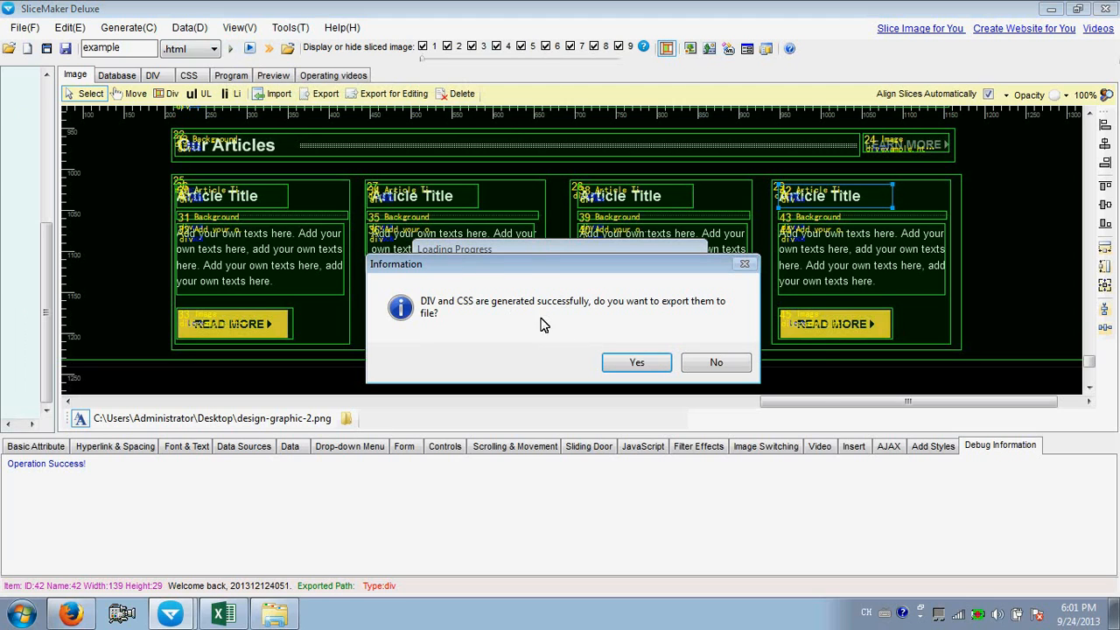
{"action": "left_click", "coordinate": [634, 362]}
{"action": "left_click", "coordinate": [706, 366]}
{"action": "left_click", "coordinate": [649, 364]}
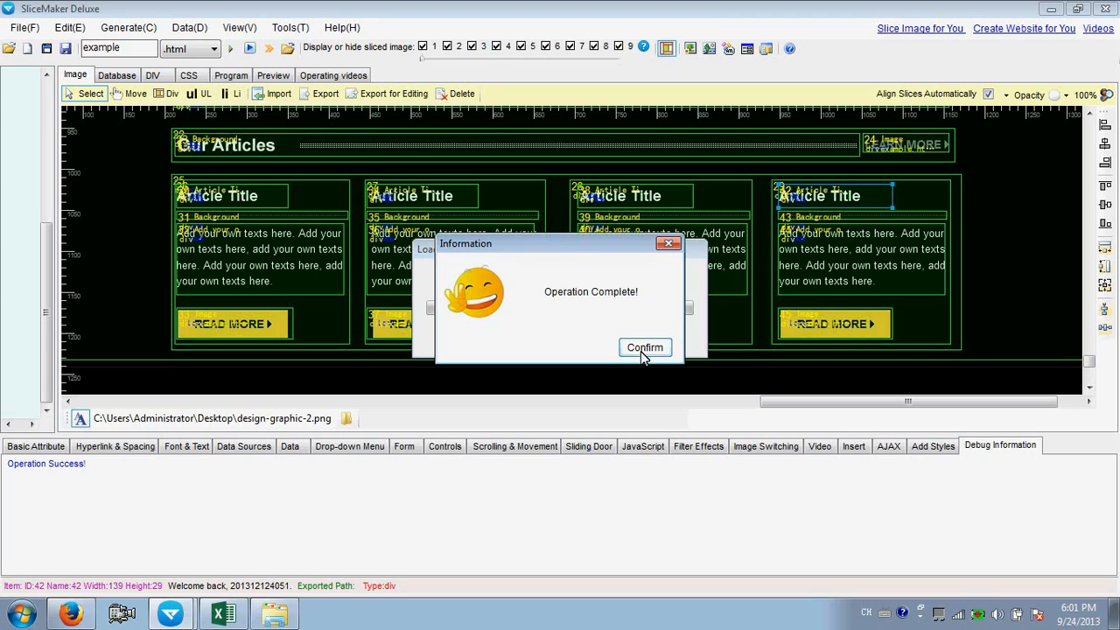
{"action": "left_click", "coordinate": [642, 346]}
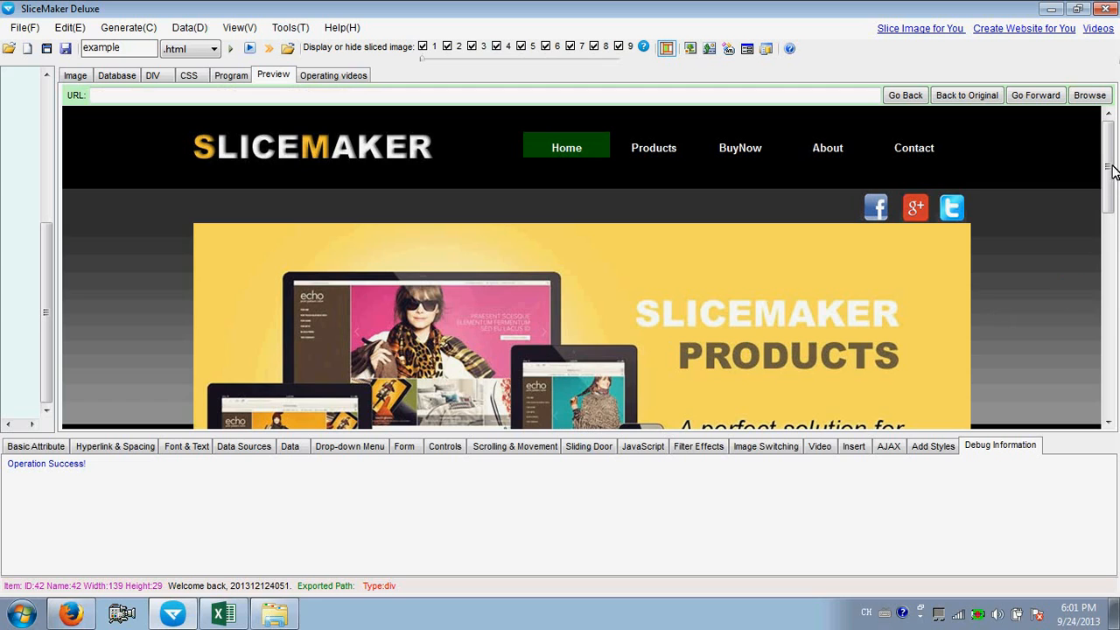
Step: Check in the preview that the third and fourth article columns' titles and body texts are selectable text
{"action": "left_click_drag", "start_coordinate": [1108, 170], "coordinate": [1104, 369]}
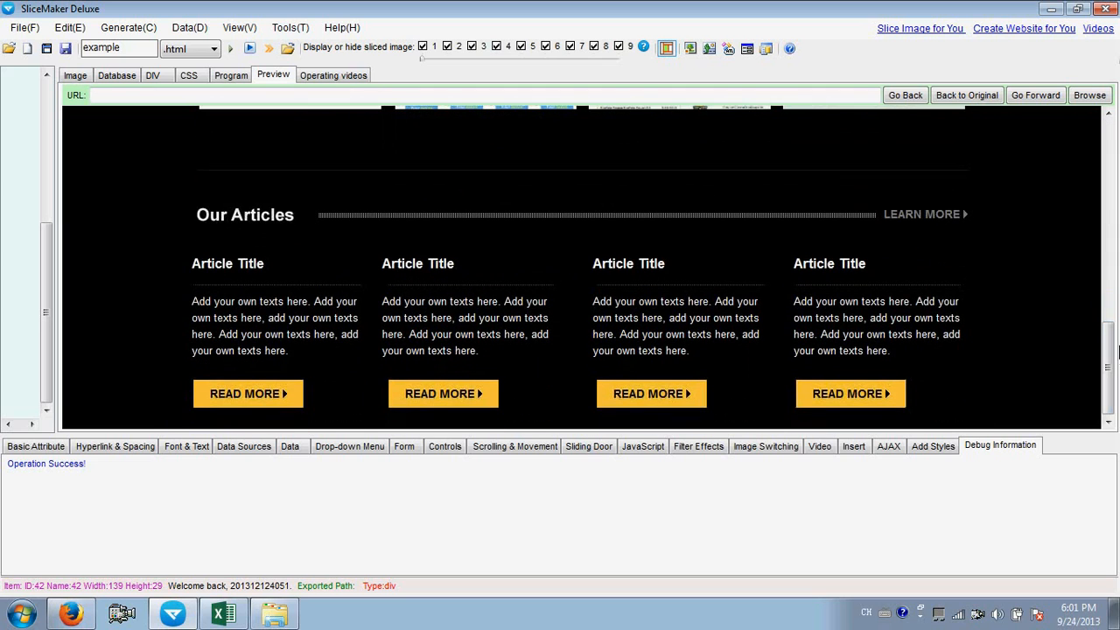
{"action": "left_click_drag", "start_coordinate": [596, 298], "coordinate": [688, 351]}
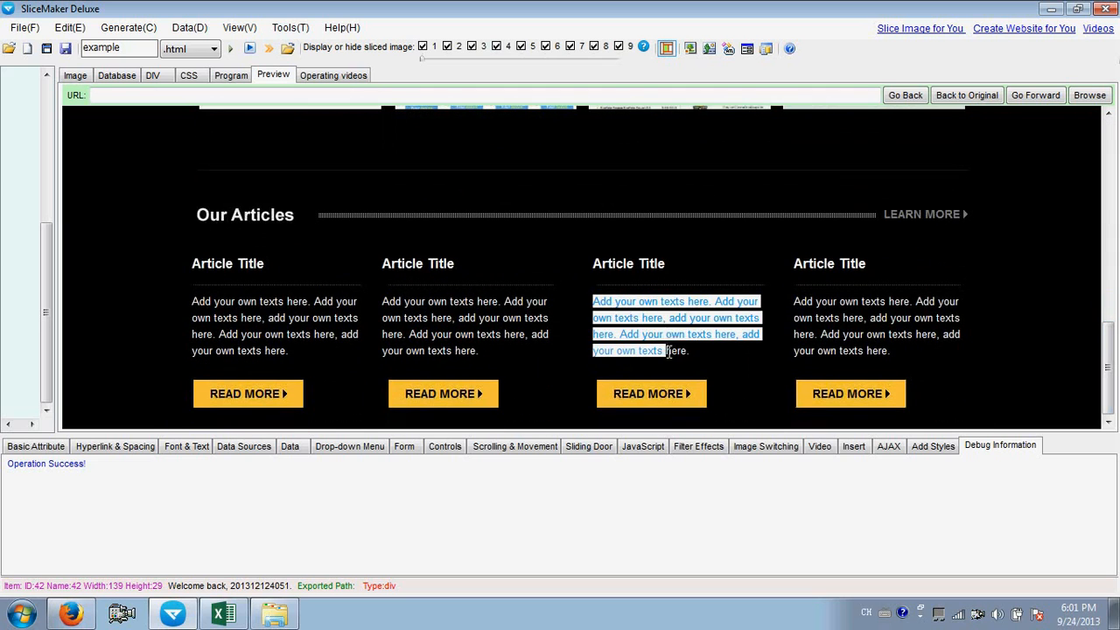
{"action": "left_click_drag", "start_coordinate": [616, 317], "coordinate": [683, 348]}
{"action": "left_click_drag", "start_coordinate": [794, 263], "coordinate": [866, 265]}
{"action": "left_click_drag", "start_coordinate": [816, 301], "coordinate": [890, 348]}
{"action": "left_click", "coordinate": [890, 348]}
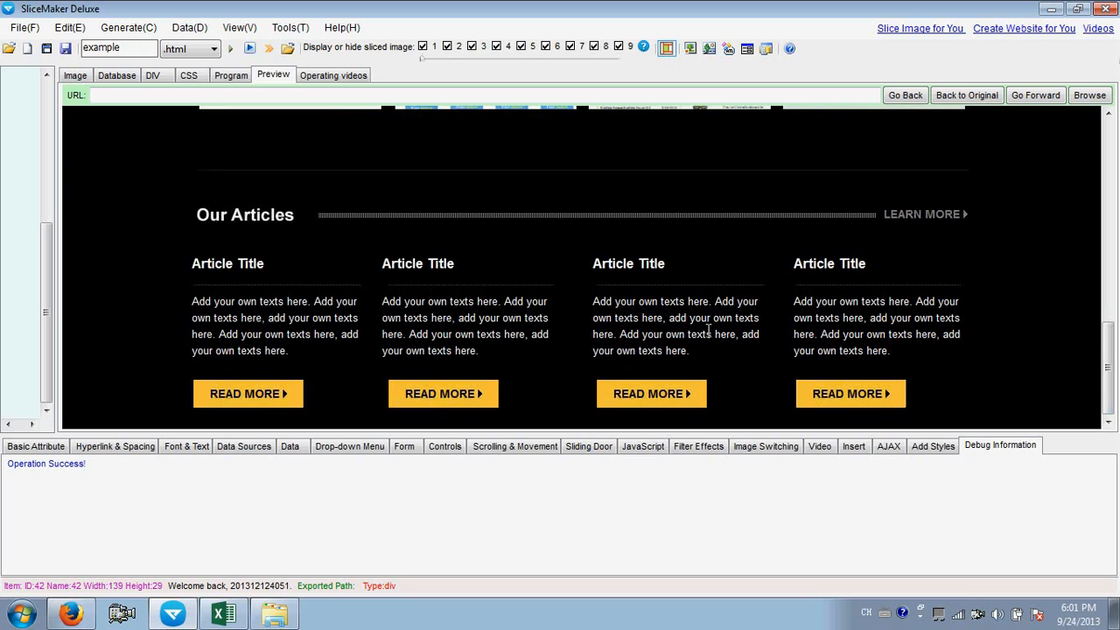
Step: Reload example.html in Firefox, check the article texts and a READ MORE link, and return to SliceMaker Deluxe's sliced image
{"action": "left_click", "coordinate": [71, 614]}
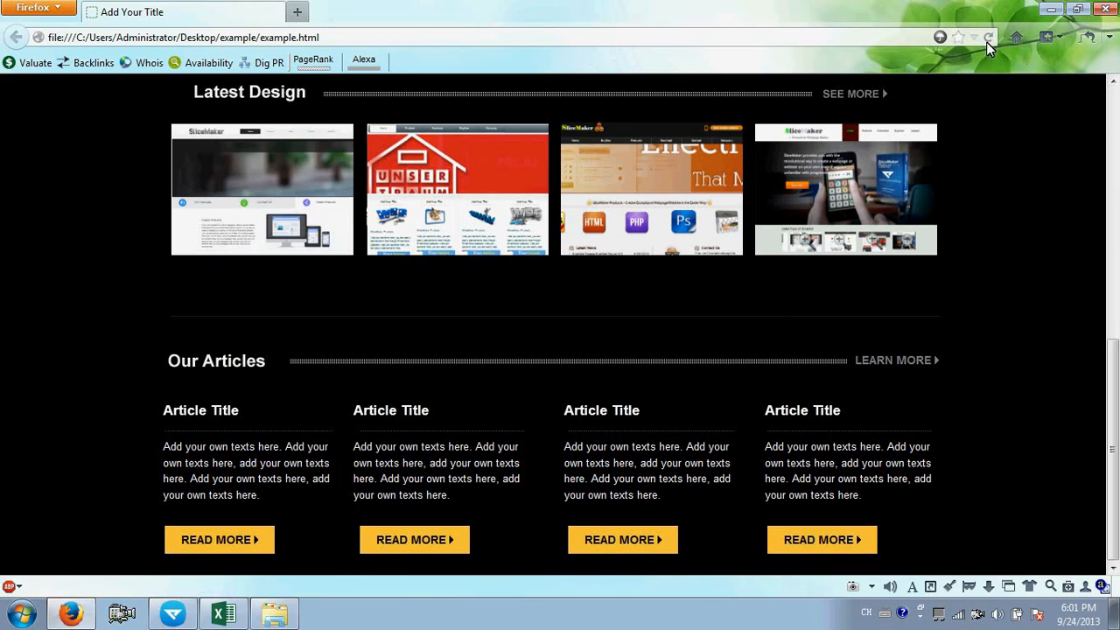
{"action": "left_click_drag", "start_coordinate": [569, 452], "coordinate": [751, 486]}
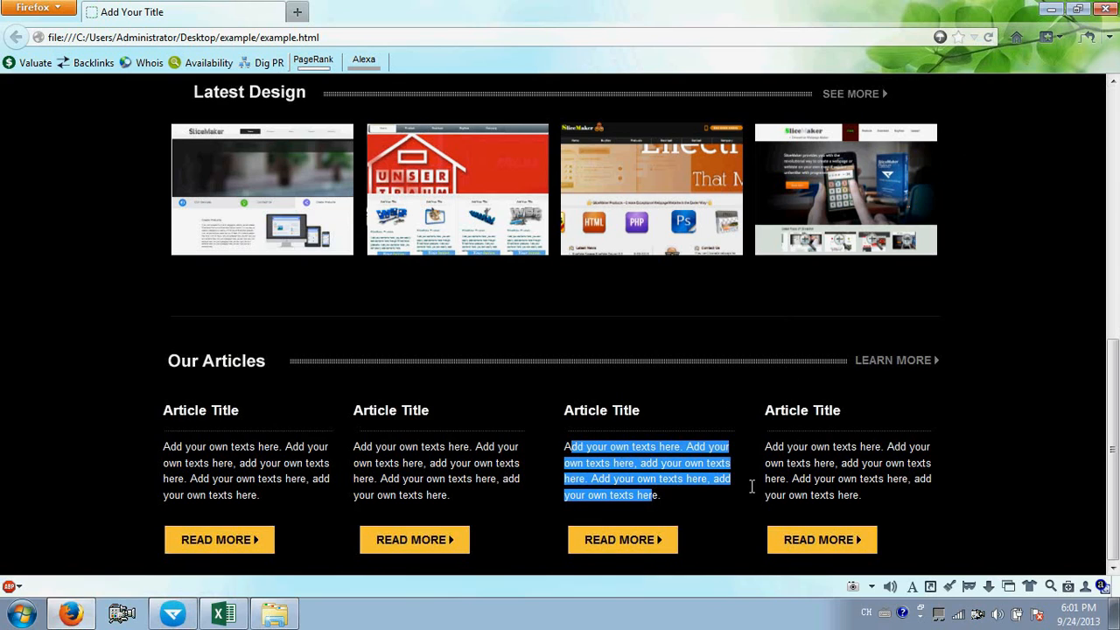
{"action": "left_click_drag", "start_coordinate": [774, 450], "coordinate": [854, 489]}
{"action": "left_click", "coordinate": [854, 489]}
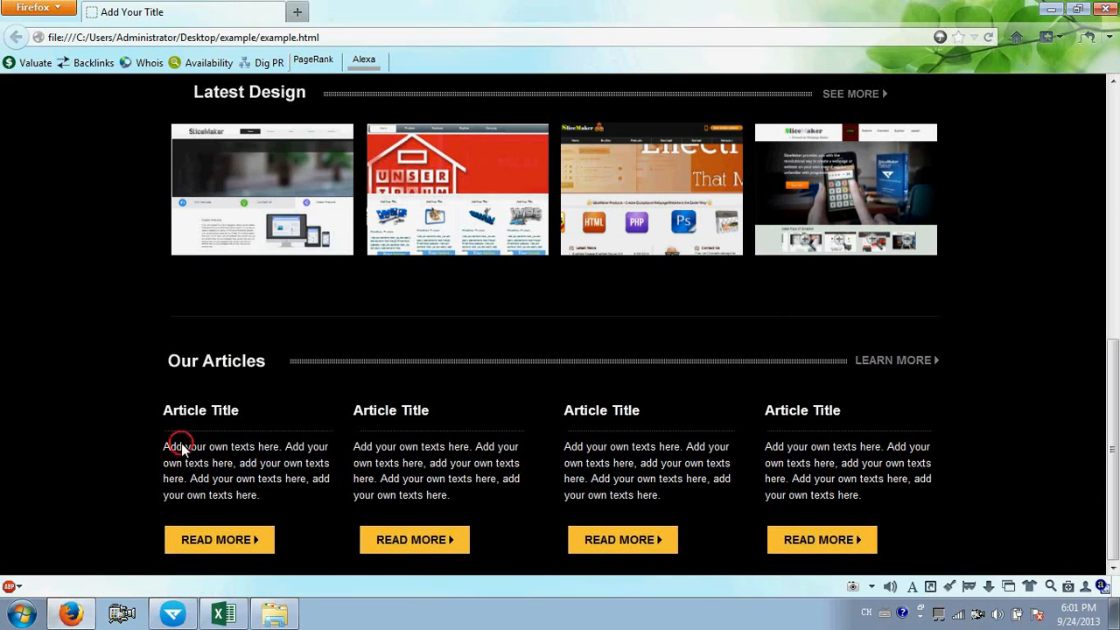
{"action": "left_click_drag", "start_coordinate": [183, 449], "coordinate": [260, 469]}
{"action": "left_click", "coordinate": [263, 470]}
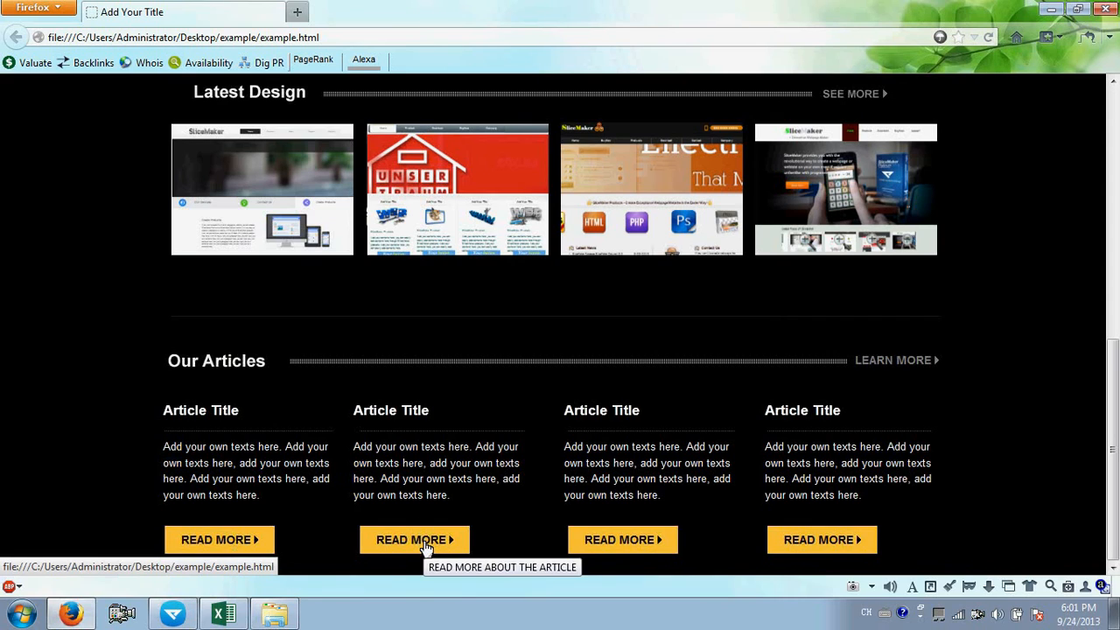
{"action": "left_click", "coordinate": [814, 542]}
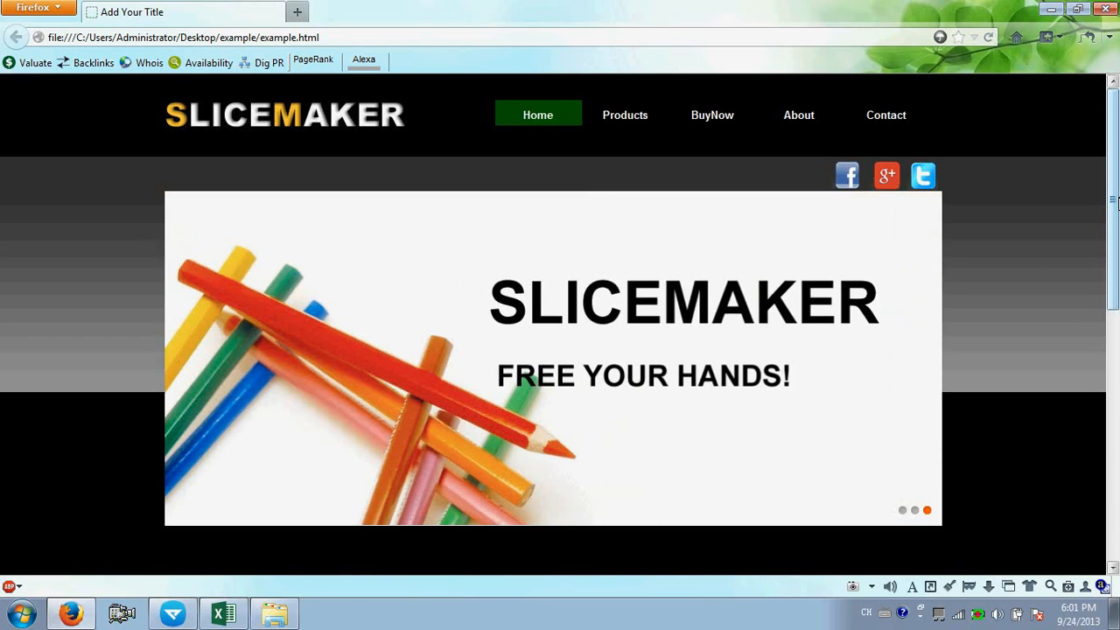
{"action": "left_click_drag", "start_coordinate": [1113, 200], "coordinate": [1091, 467]}
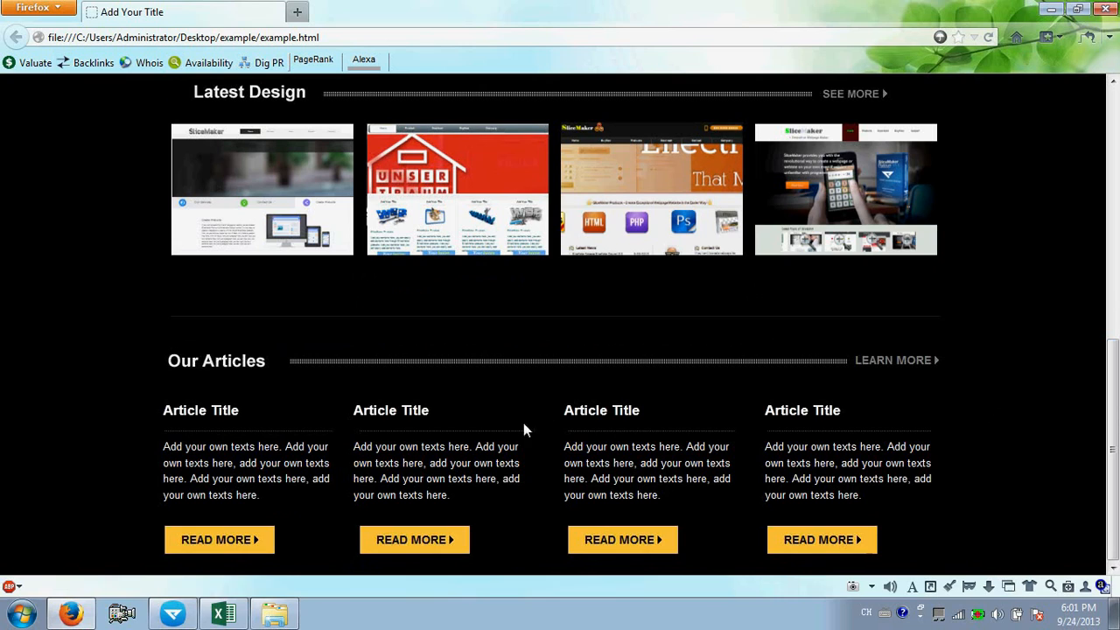
{"action": "left_click", "coordinate": [173, 615]}
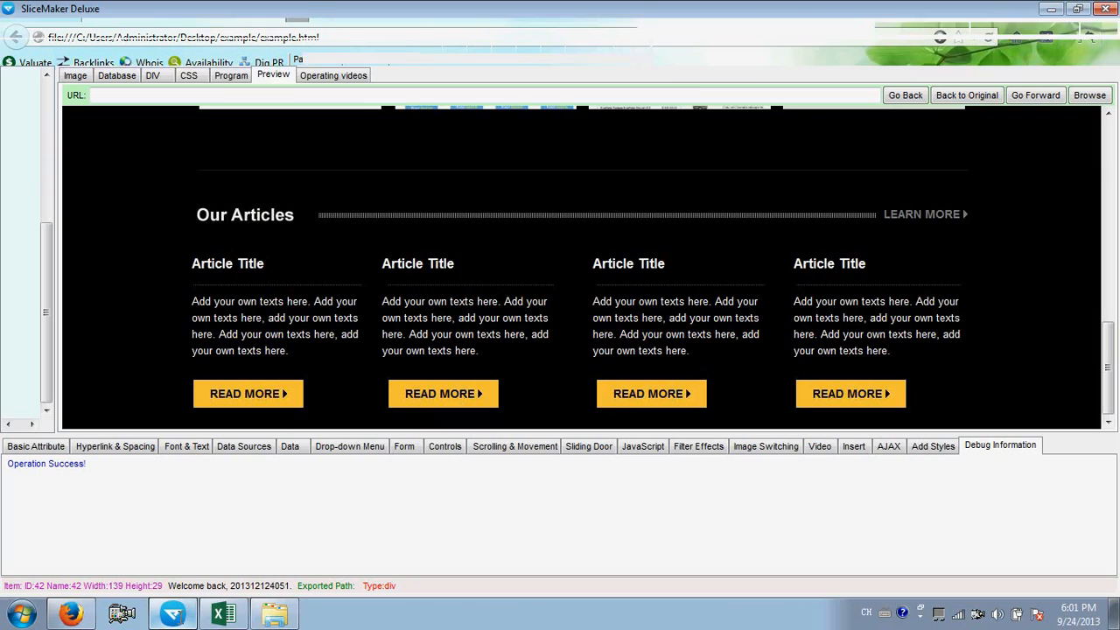
{"action": "left_click", "coordinate": [75, 78]}
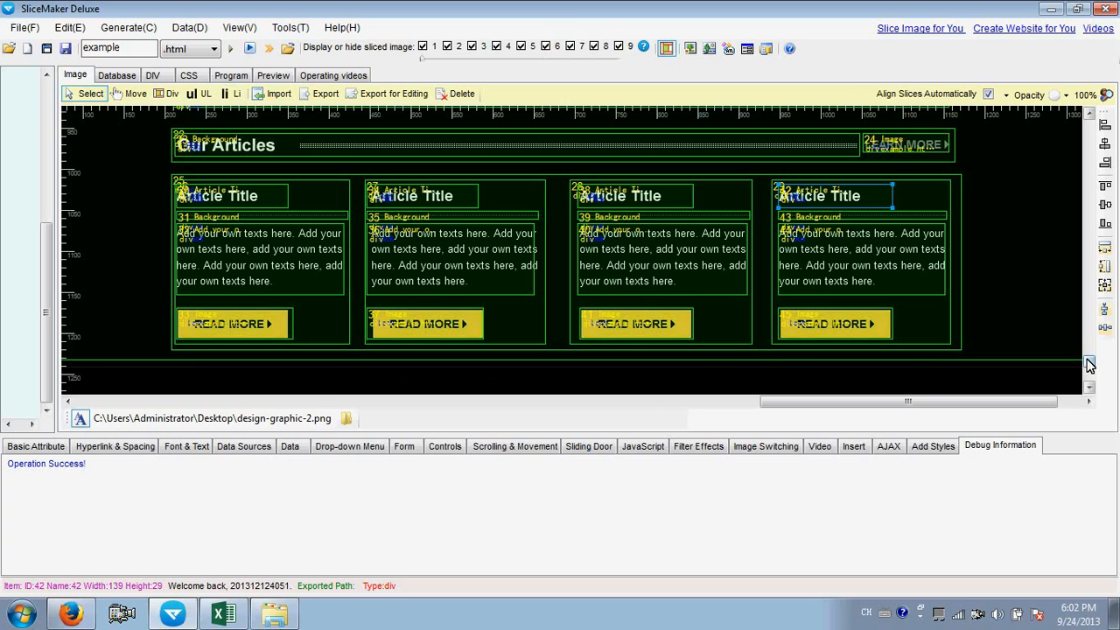
Step: Draw a DIV slice about 1348 by 120 px over the full-width footer band below the articles section
{"action": "left_click_drag", "start_coordinate": [1089, 360], "coordinate": [1091, 378]}
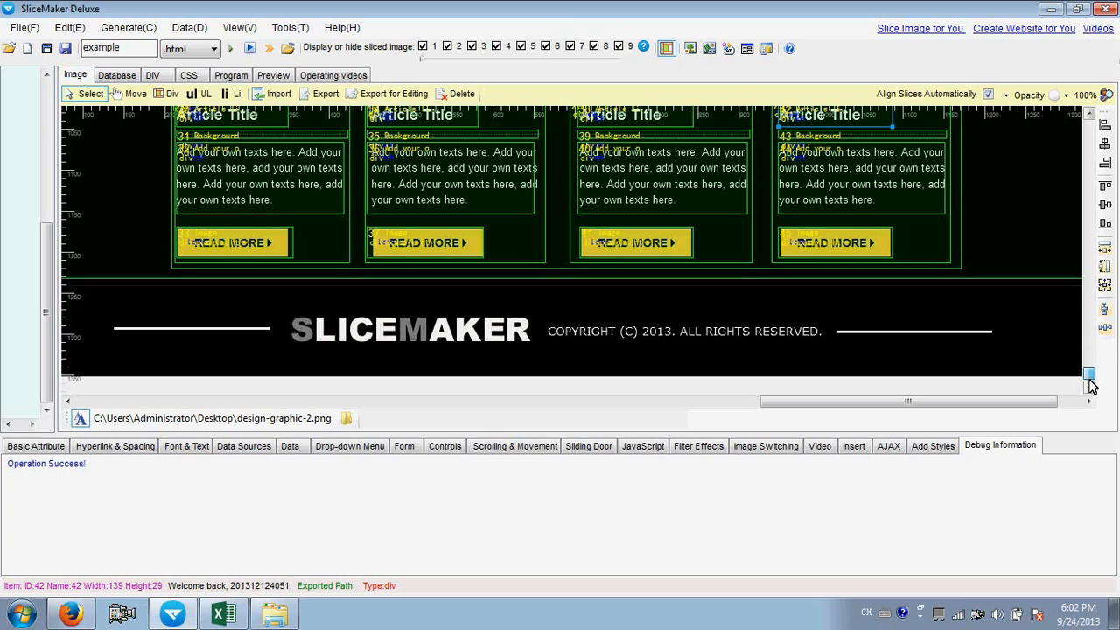
{"action": "left_click_drag", "start_coordinate": [950, 395], "coordinate": [415, 367]}
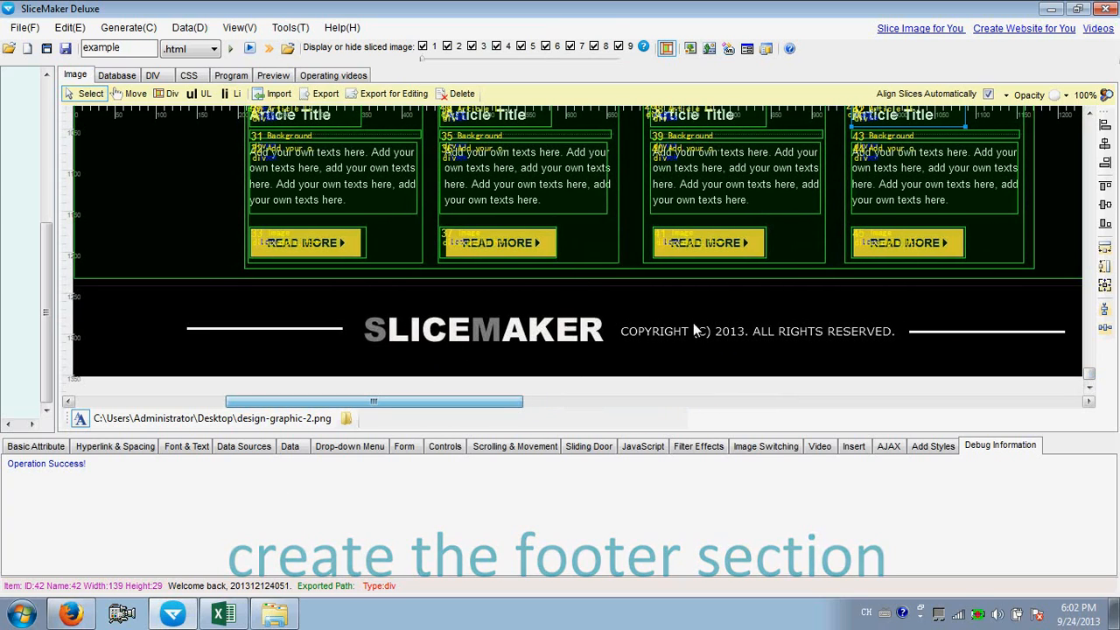
{"action": "left_click", "coordinate": [1085, 95]}
{"action": "left_click", "coordinate": [1073, 350]}
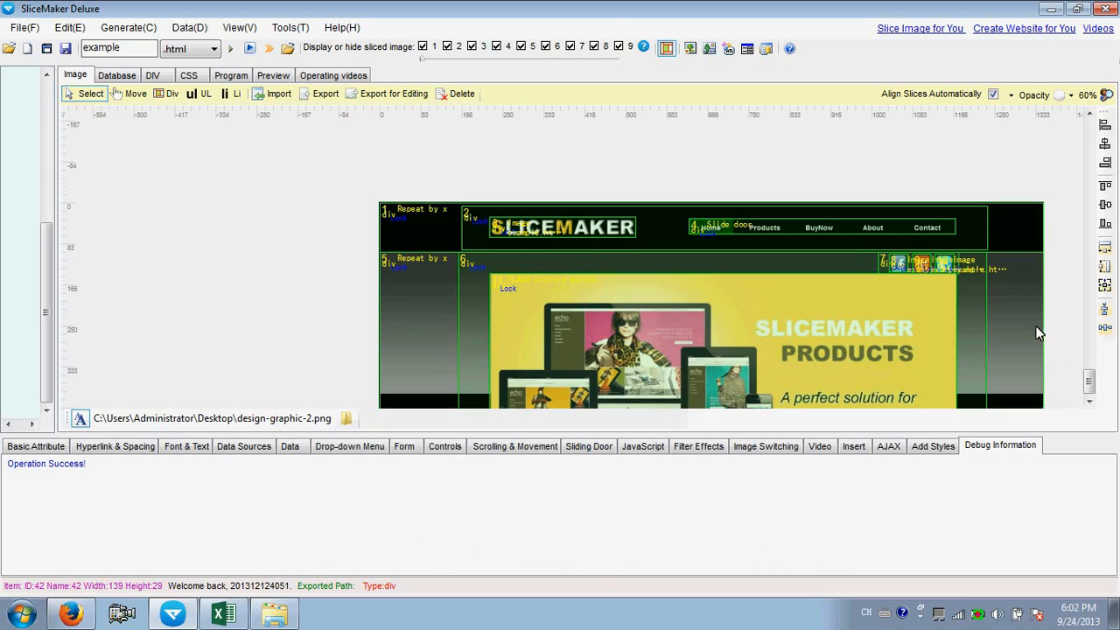
{"action": "left_click", "coordinate": [135, 93]}
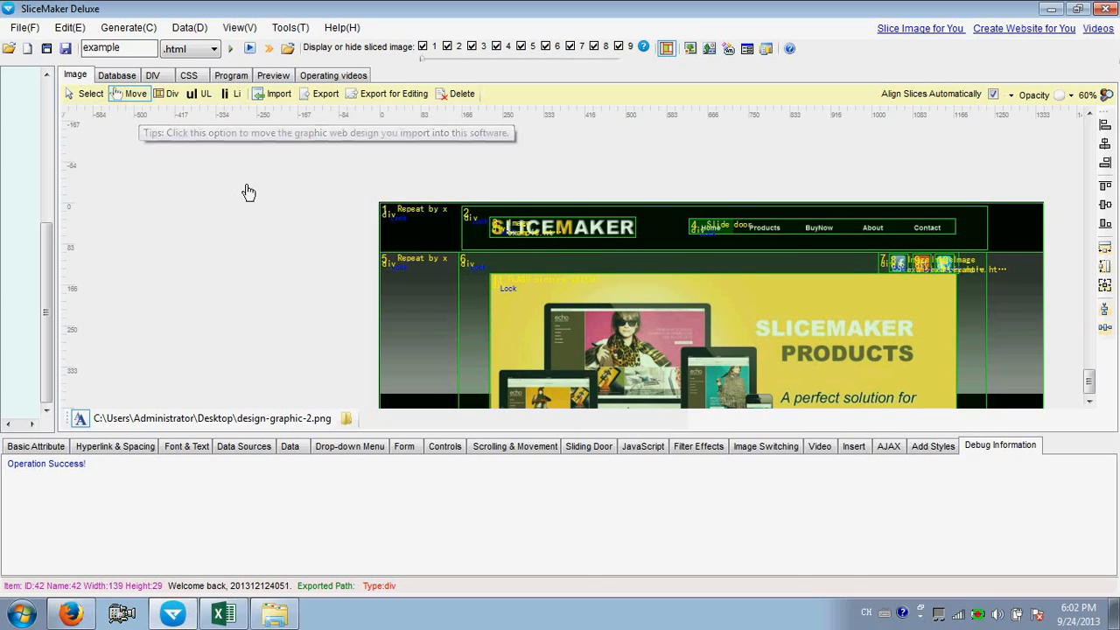
{"action": "left_click_drag", "start_coordinate": [687, 332], "coordinate": [354, 91]}
{"action": "left_click_drag", "start_coordinate": [380, 231], "coordinate": [441, 101]}
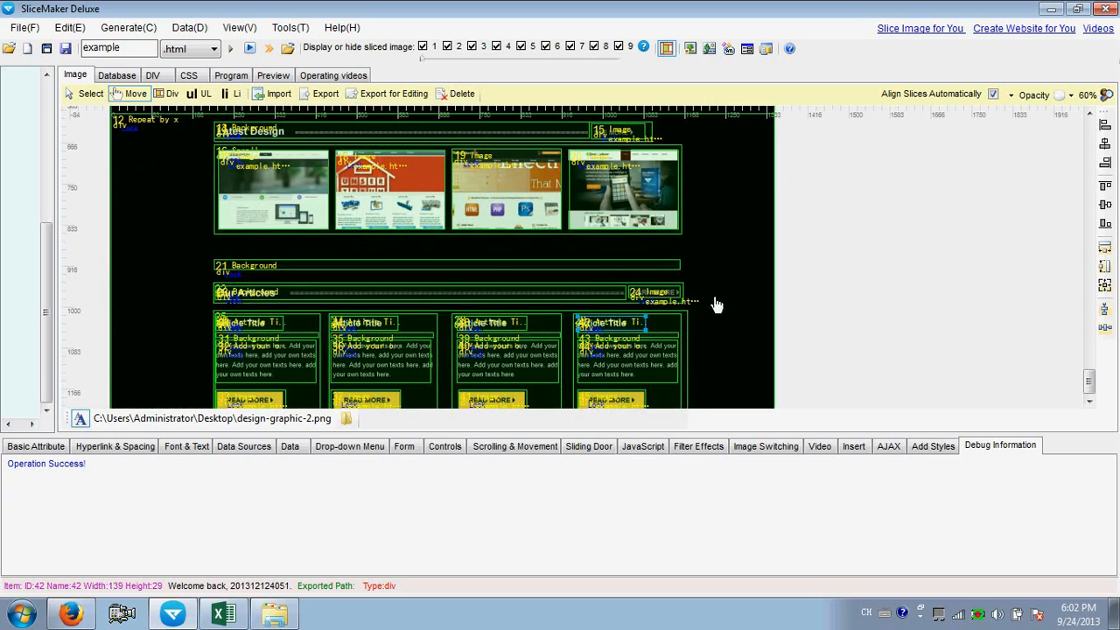
{"action": "left_click_drag", "start_coordinate": [718, 303], "coordinate": [716, 166]}
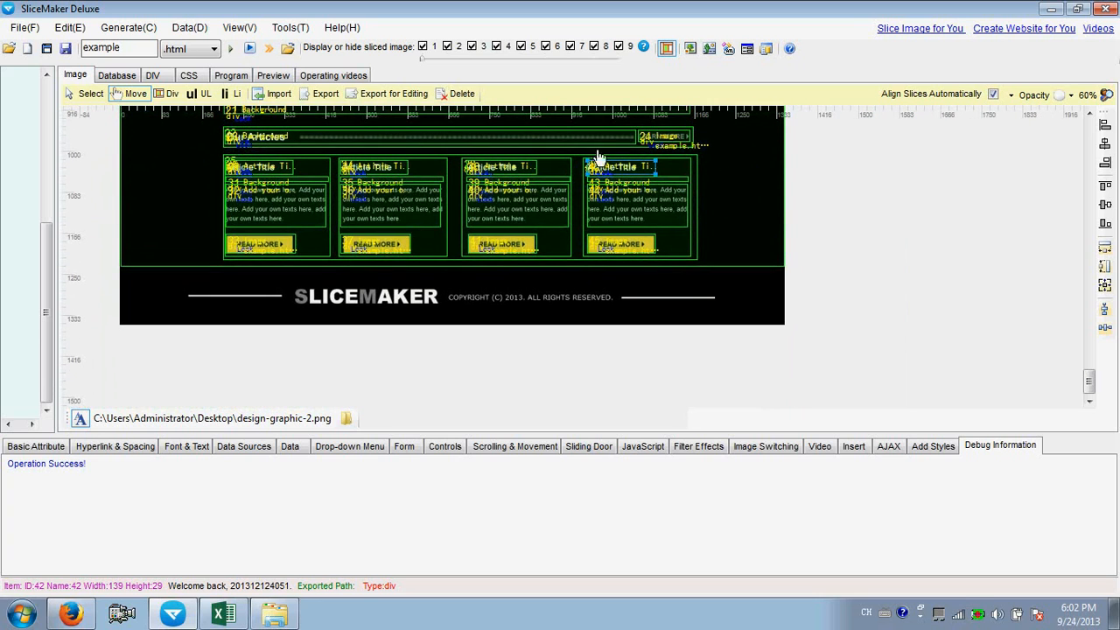
{"action": "left_click", "coordinate": [169, 94]}
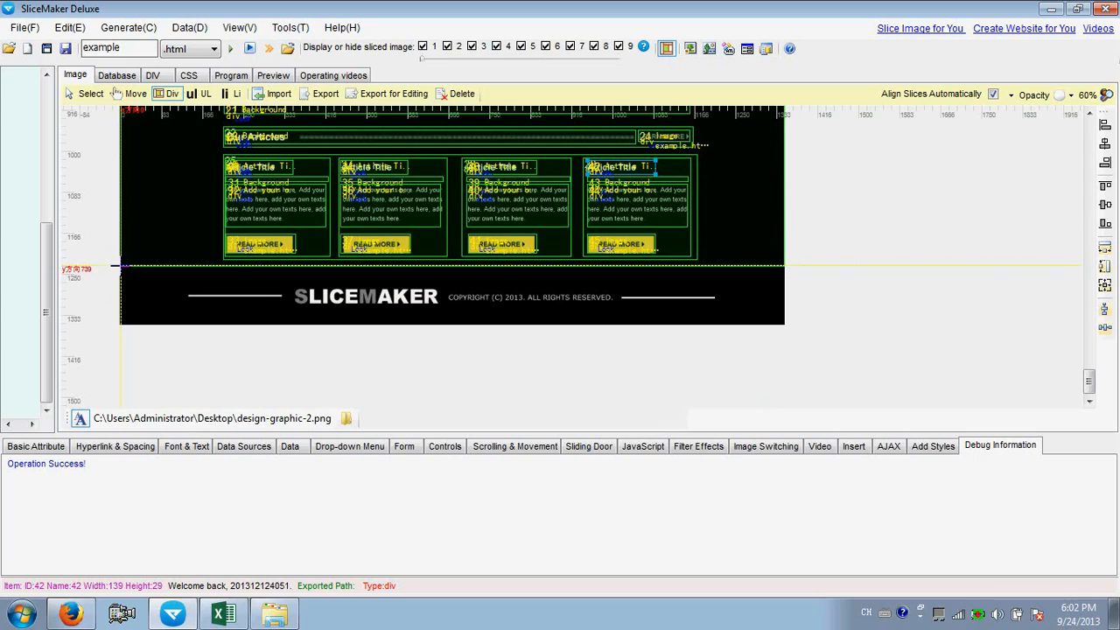
{"action": "left_click_drag", "start_coordinate": [120, 265], "coordinate": [800, 327]}
Step: Make the footer band slice a horizontally repeated background (repeat-x)
{"action": "left_click", "coordinate": [88, 93]}
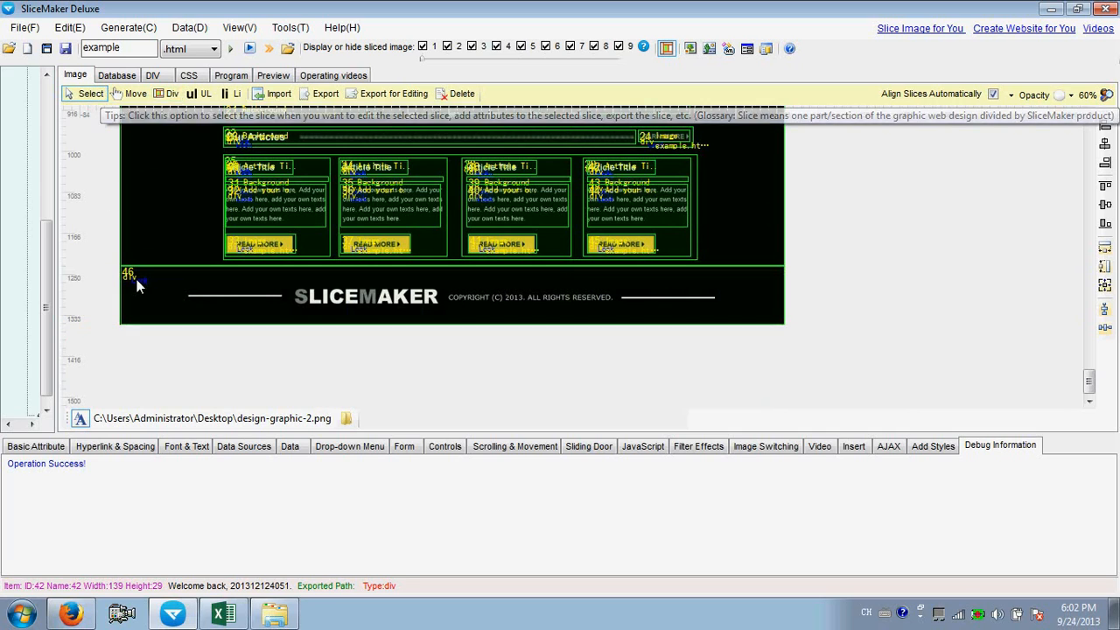
{"action": "left_click", "coordinate": [137, 285]}
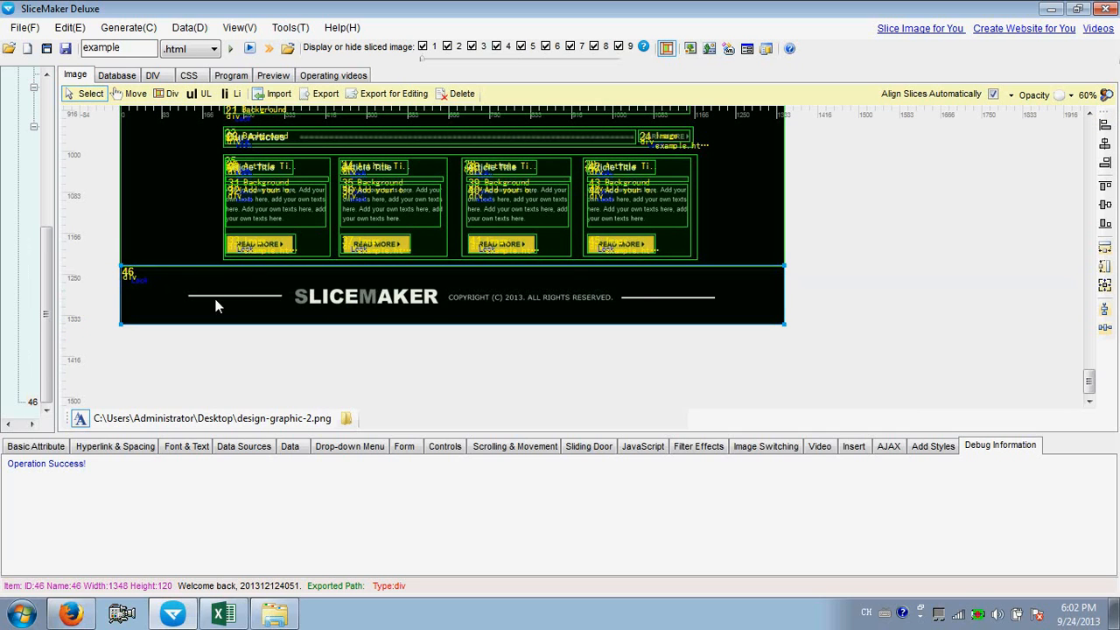
{"action": "left_click", "coordinate": [35, 446]}
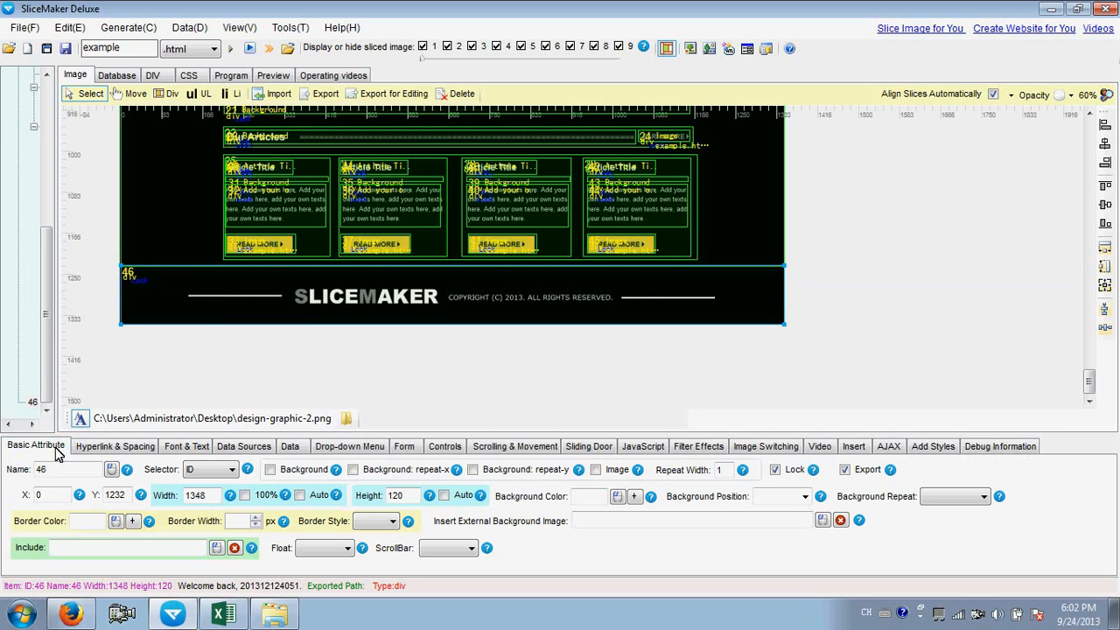
{"action": "left_click", "coordinate": [353, 469]}
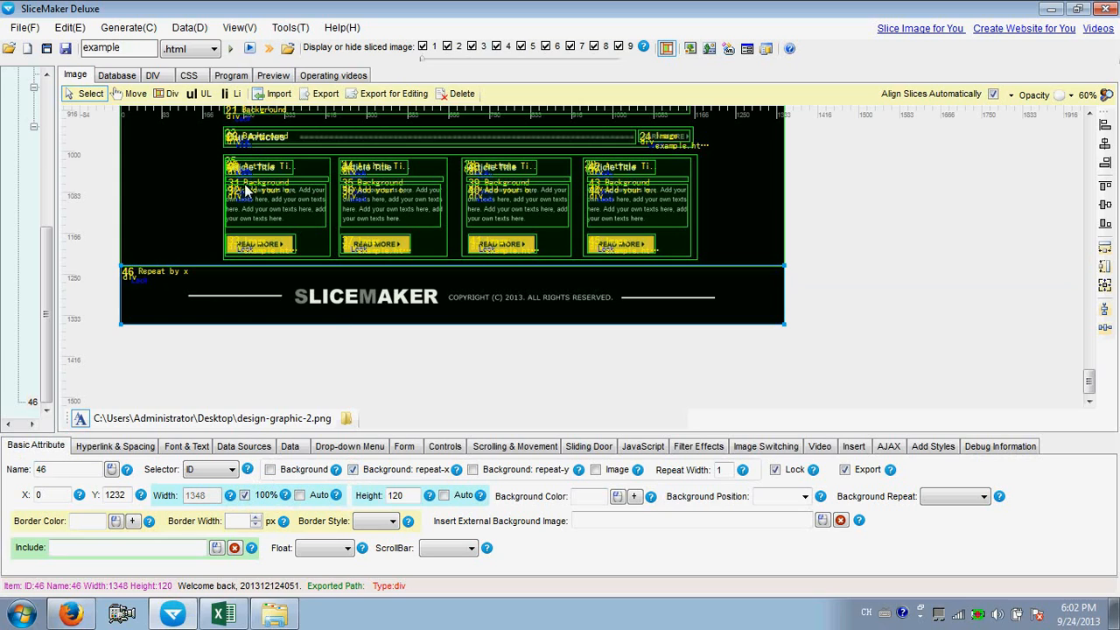
Step: Generate the example page's DIV and CSS code with the footer band and export it to file
{"action": "left_click", "coordinate": [232, 49]}
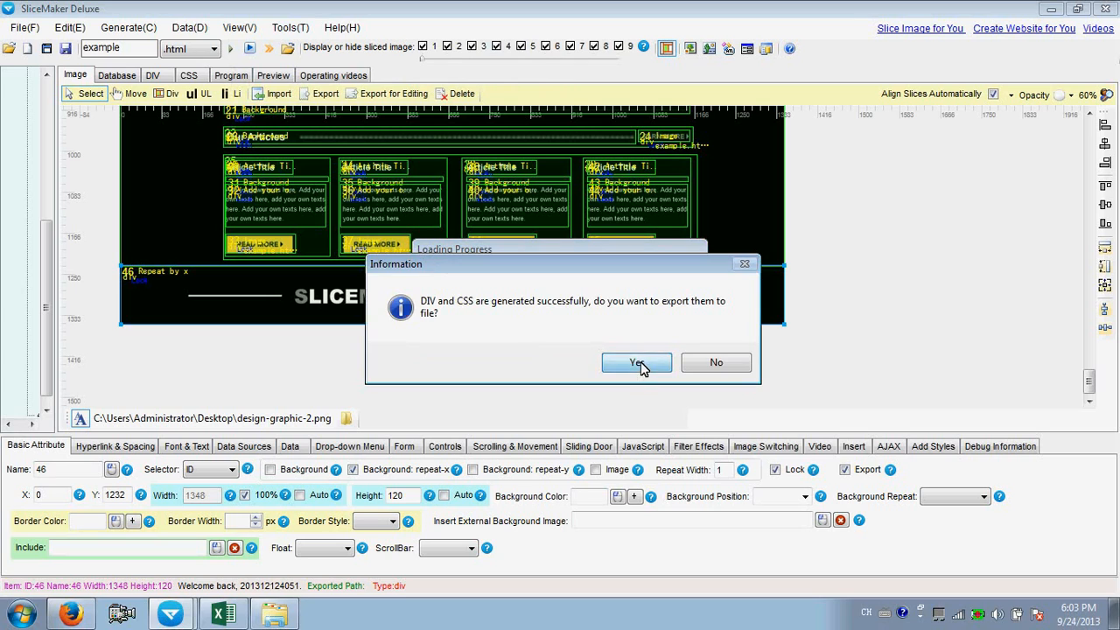
{"action": "left_click", "coordinate": [642, 366]}
{"action": "left_click", "coordinate": [637, 364]}
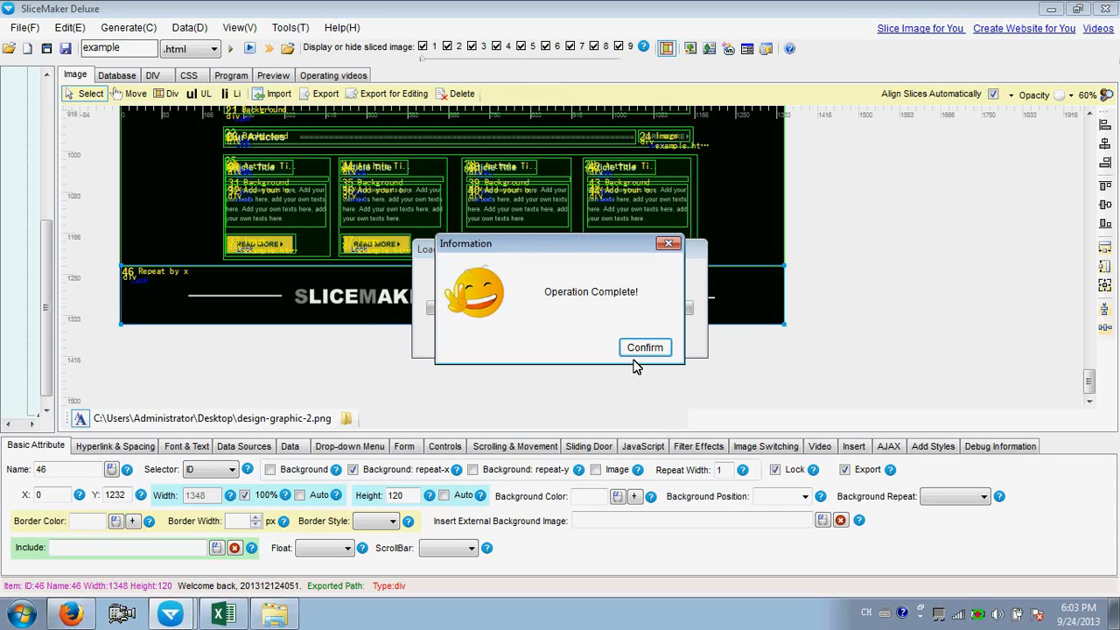
{"action": "left_click", "coordinate": [641, 349]}
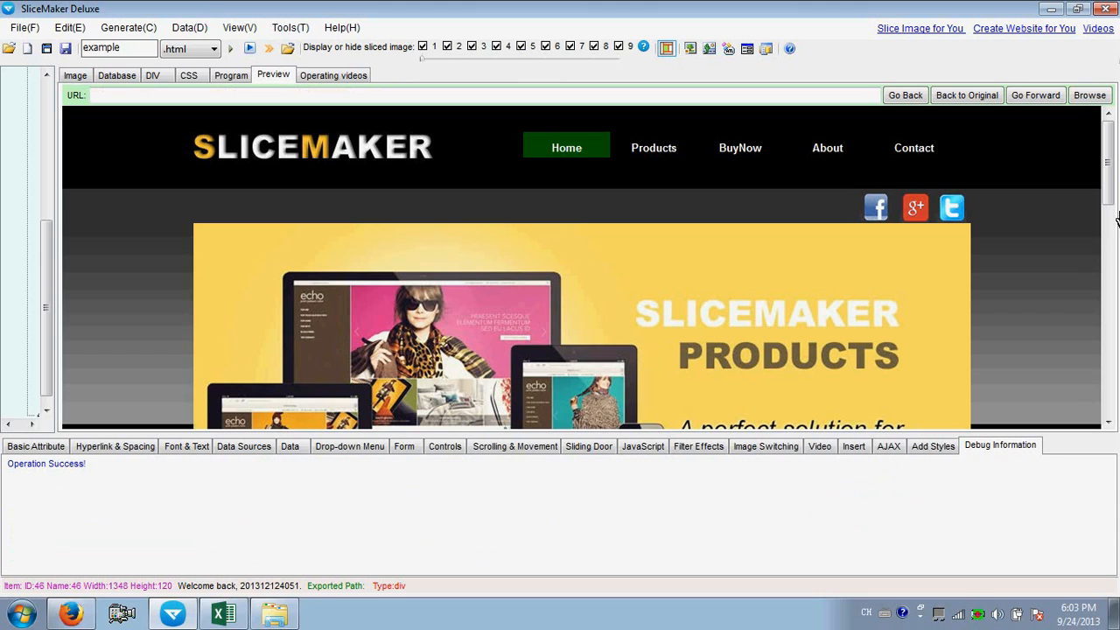
Step: Check the footer background in the preview and in Firefox after reloading example.html, and return to SliceMaker Deluxe's sliced image
{"action": "left_click_drag", "start_coordinate": [1110, 175], "coordinate": [1110, 412]}
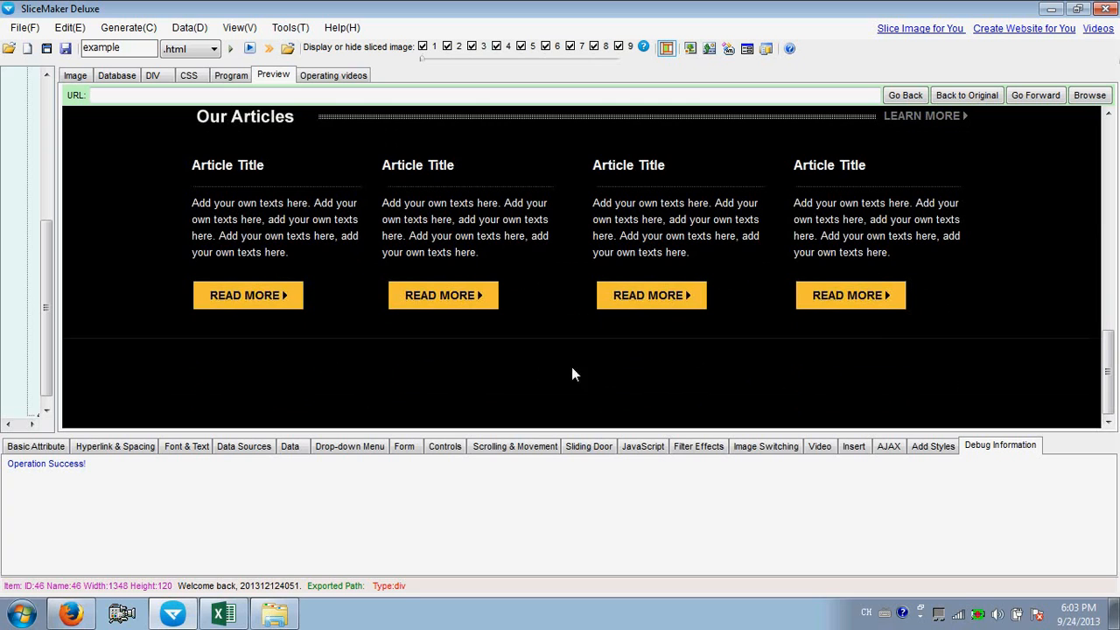
{"action": "left_click", "coordinate": [72, 613]}
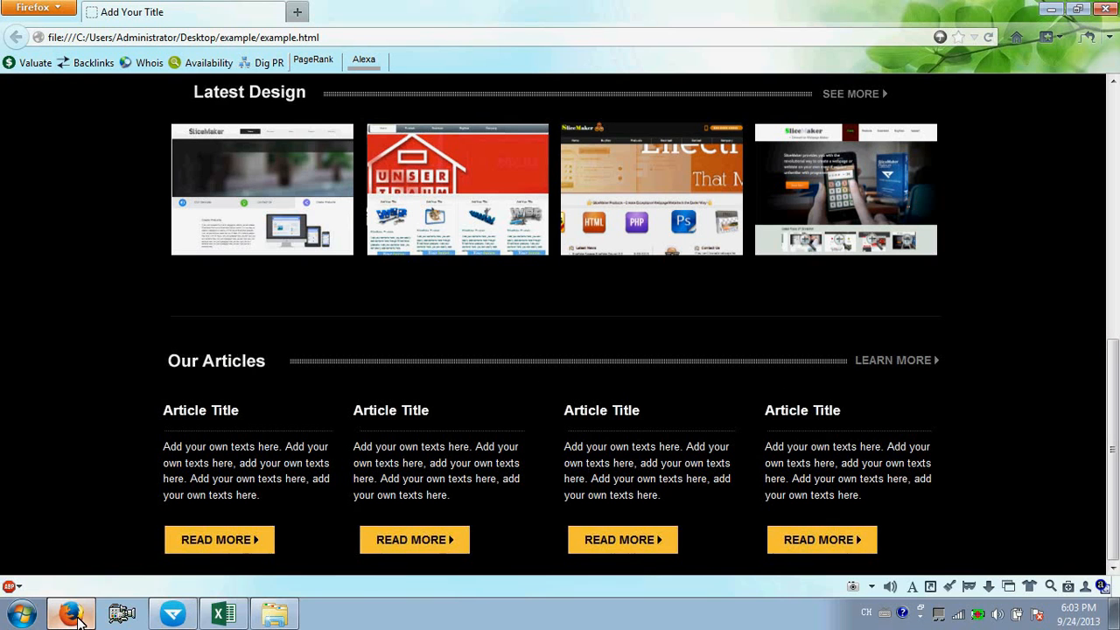
{"action": "left_click", "coordinate": [987, 38]}
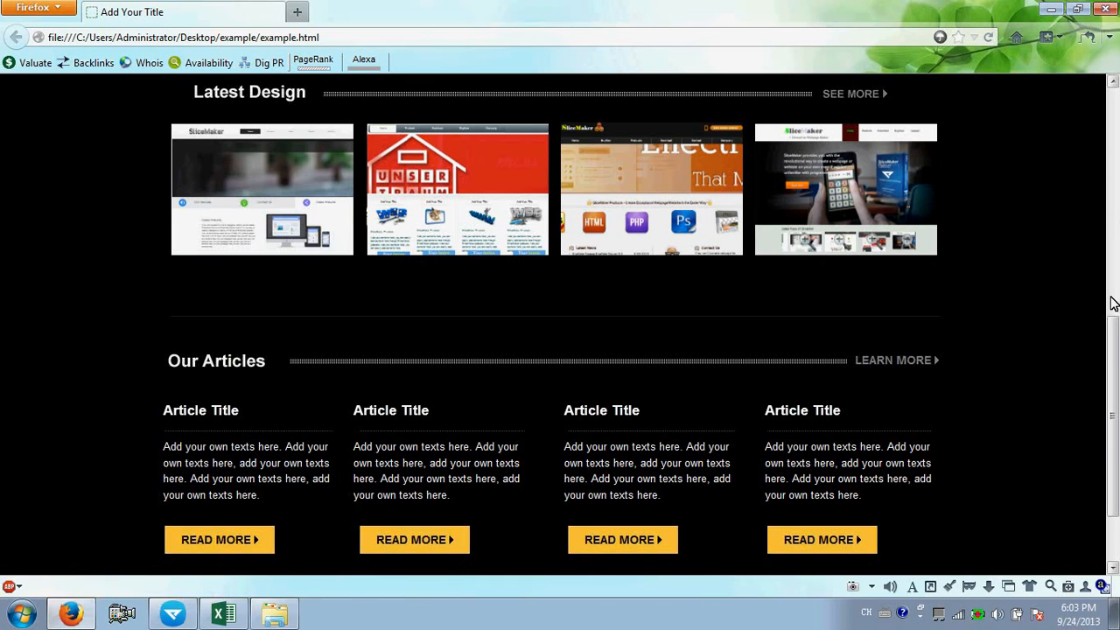
{"action": "scroll", "coordinate": [1108, 321], "scroll_direction": "down", "scroll_amount": 3}
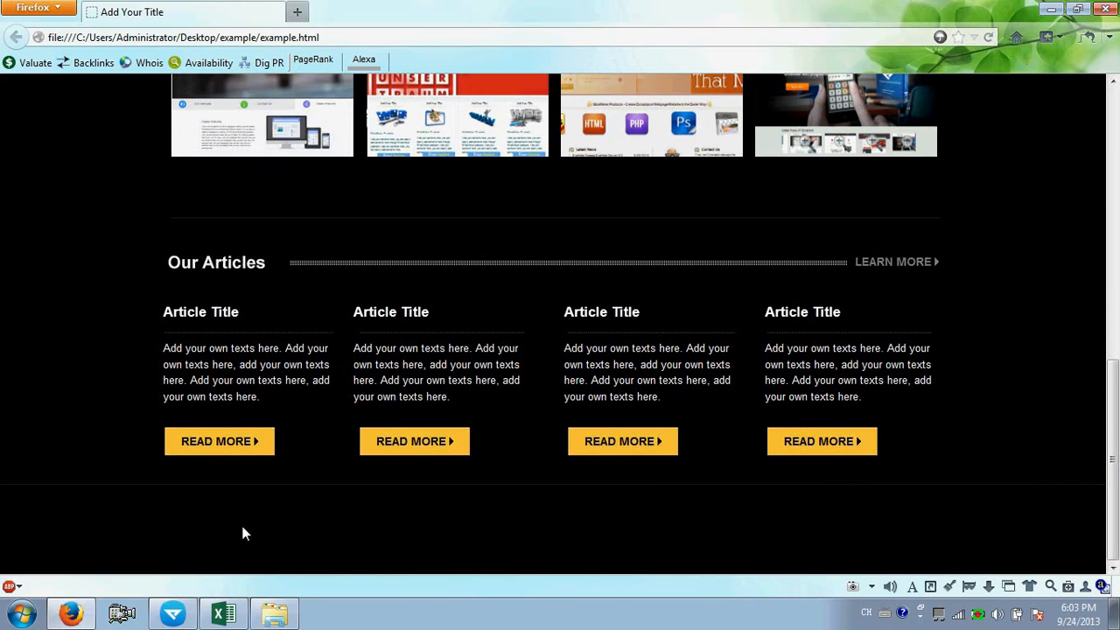
{"action": "left_click", "coordinate": [172, 615]}
{"action": "left_click", "coordinate": [76, 75]}
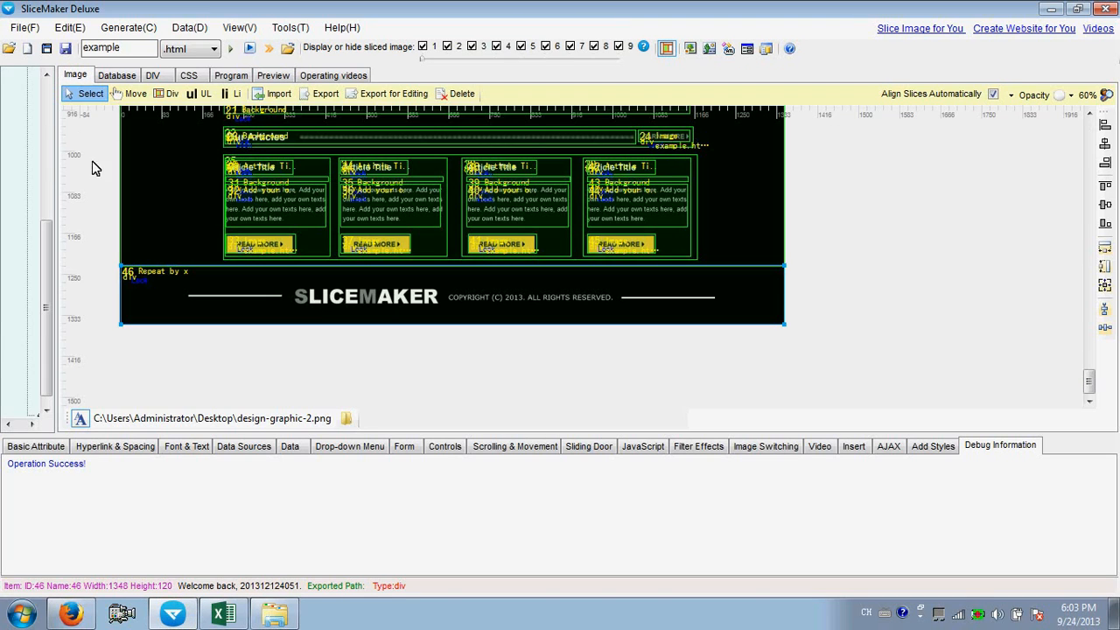
Step: Draw a DIV container slice inside the footer, with separate slices around the left line, SLICEMAKER logo, copyright text and right line
{"action": "left_click", "coordinate": [168, 94]}
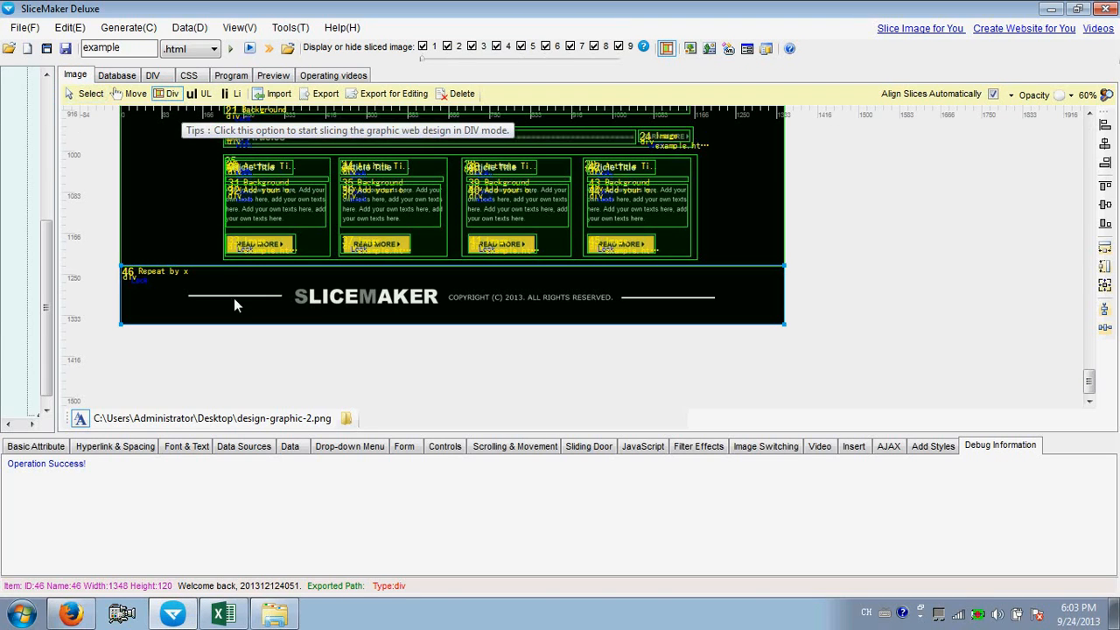
{"action": "left_click_drag", "start_coordinate": [162, 277], "coordinate": [752, 318]}
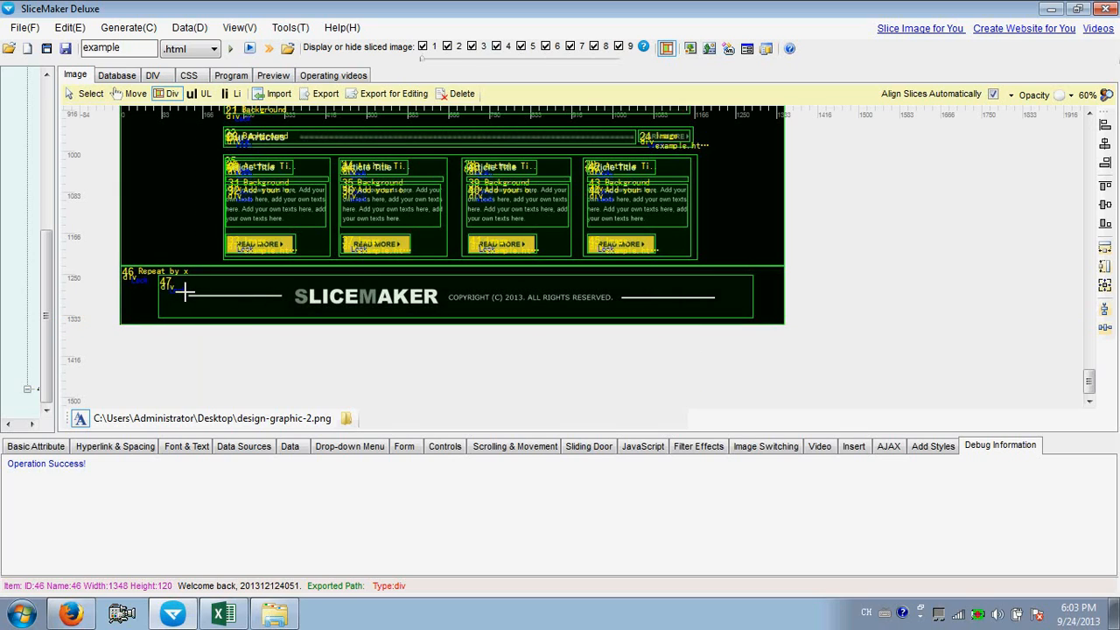
{"action": "left_click_drag", "start_coordinate": [187, 288], "coordinate": [285, 298]}
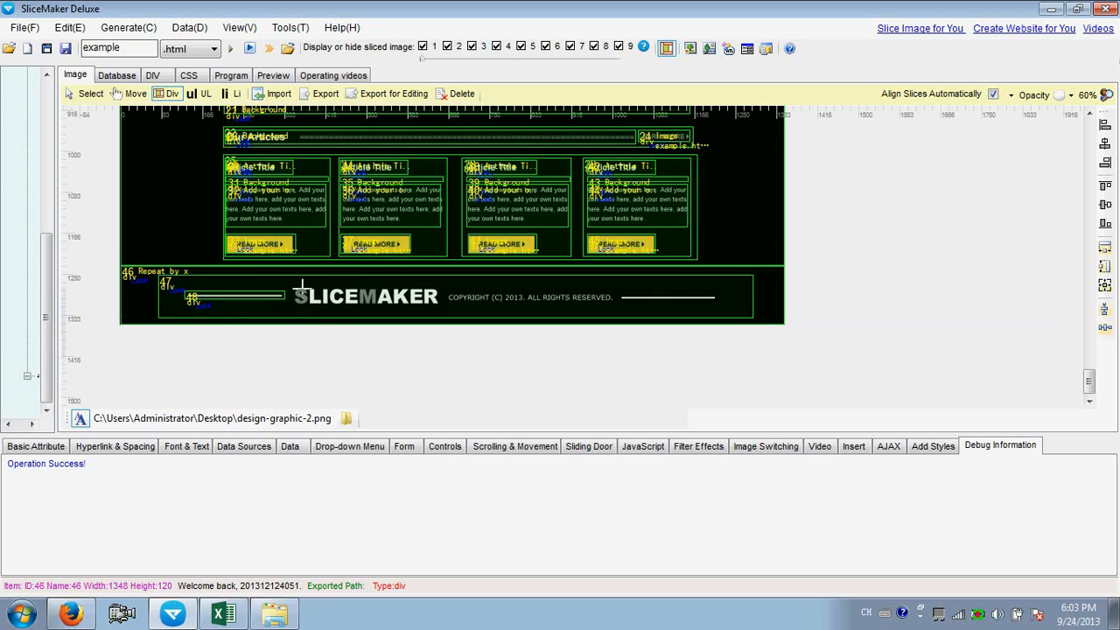
{"action": "left_click_drag", "start_coordinate": [294, 292], "coordinate": [718, 300]}
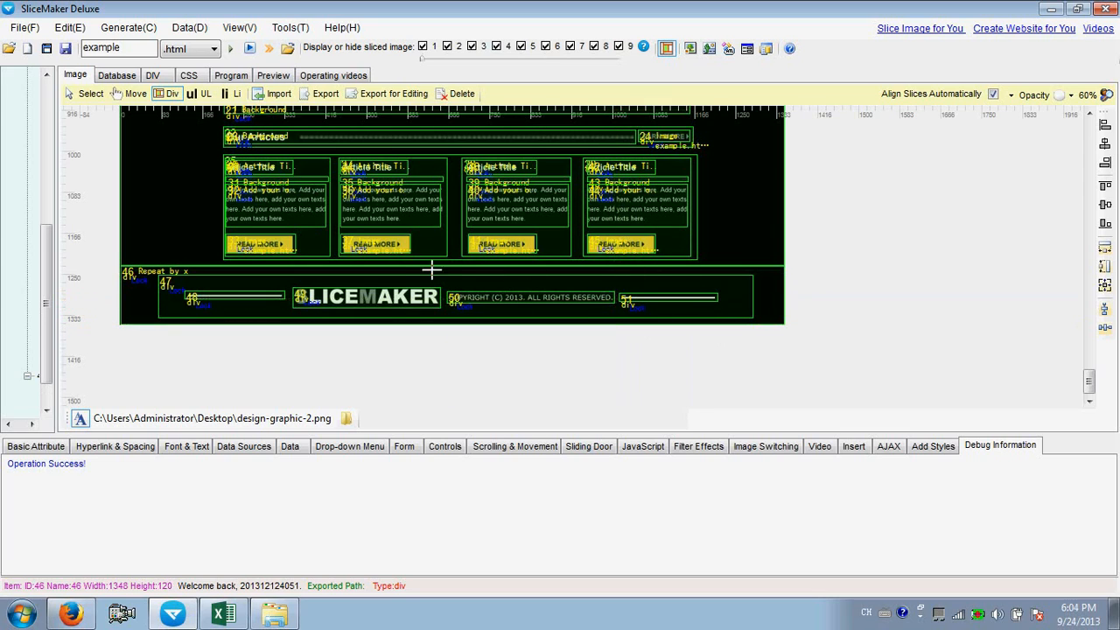
Step: Set the footer's left line slice as Background and the SLICEMAKER logo slice as Image
{"action": "left_click", "coordinate": [90, 94]}
{"action": "left_click", "coordinate": [199, 300]}
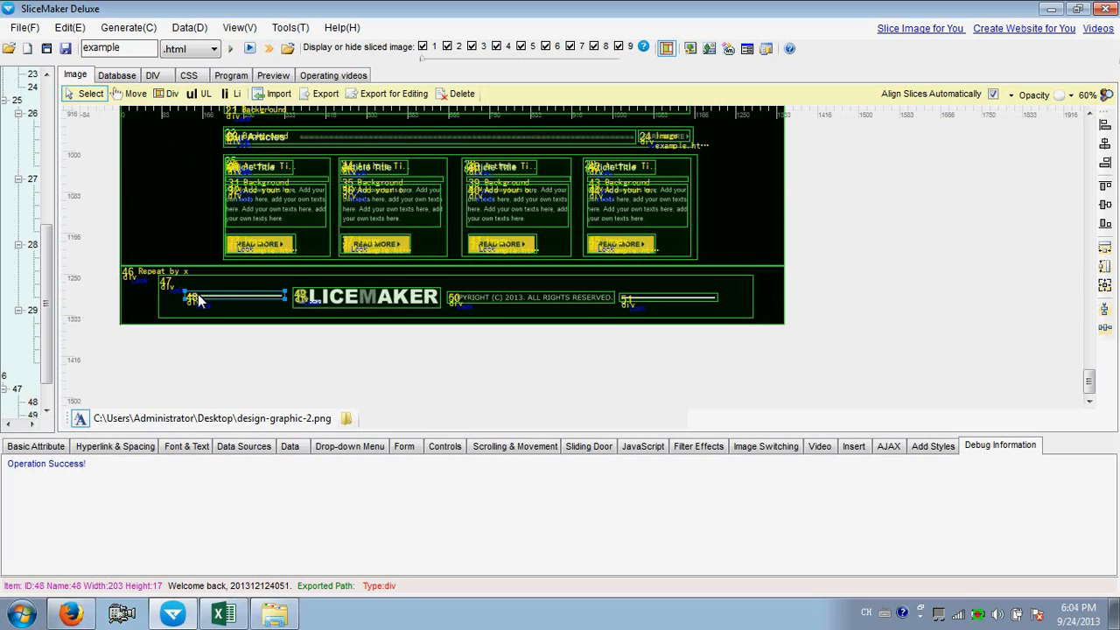
{"action": "right_click", "coordinate": [204, 300]}
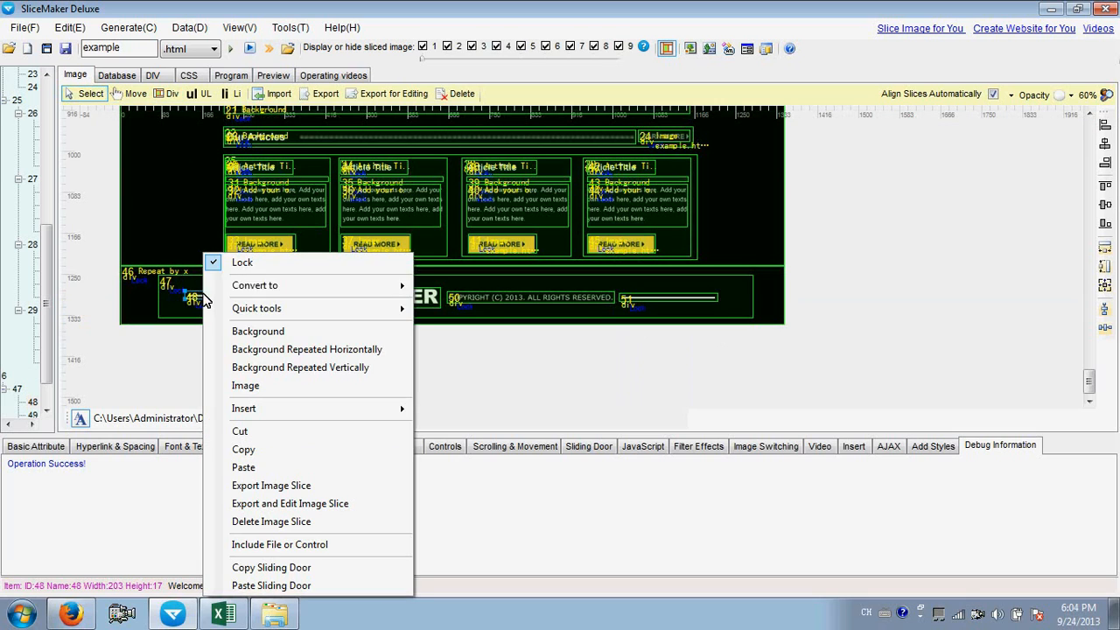
{"action": "left_click", "coordinate": [255, 338]}
{"action": "left_click", "coordinate": [325, 299]}
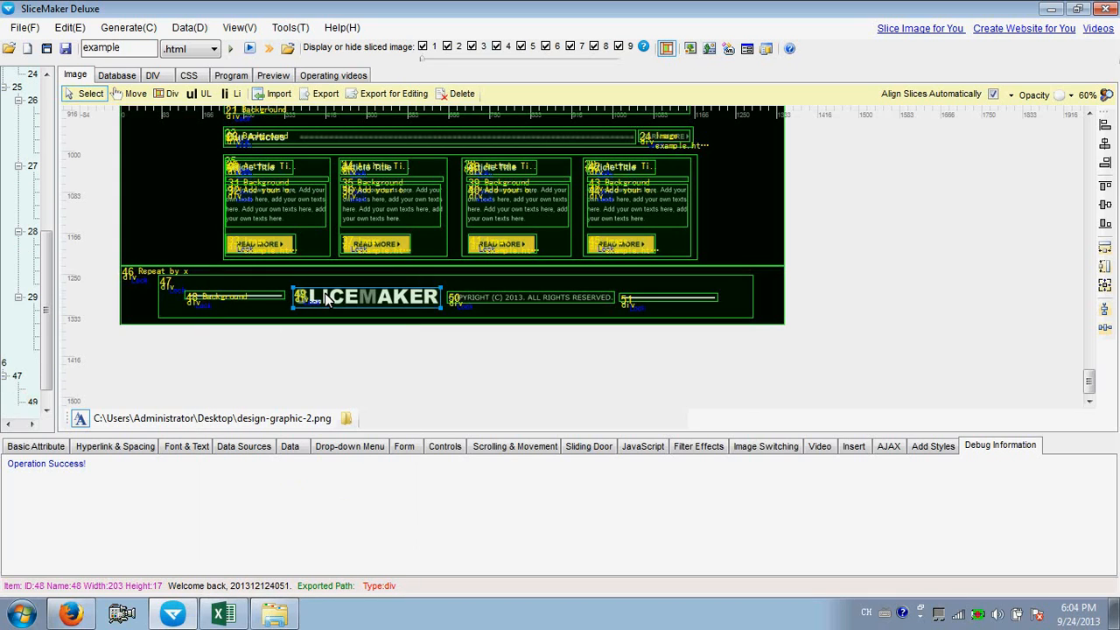
{"action": "right_click", "coordinate": [325, 299]}
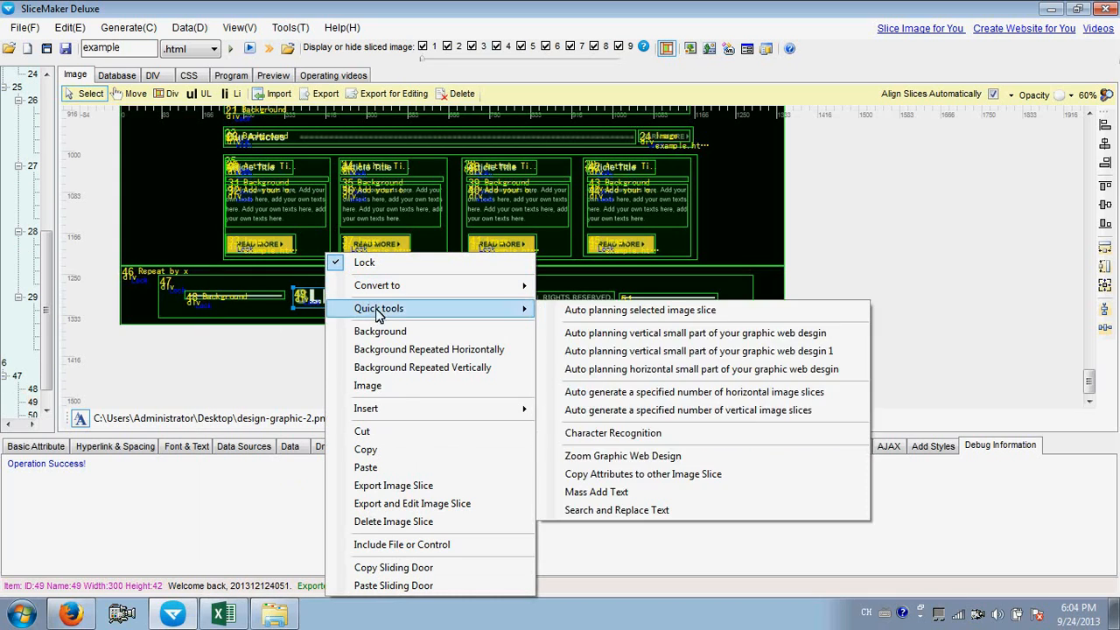
{"action": "left_click", "coordinate": [380, 386]}
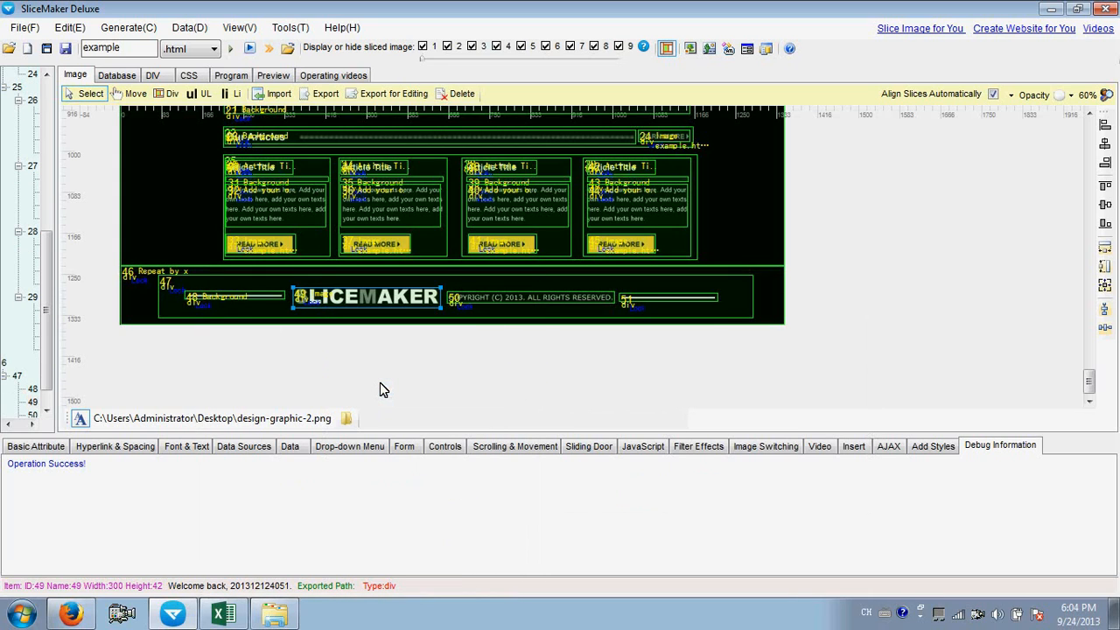
Step: Link the footer logo slice to example.html with the title "Our Homepage"
{"action": "left_click", "coordinate": [65, 448]}
{"action": "left_click", "coordinate": [131, 448]}
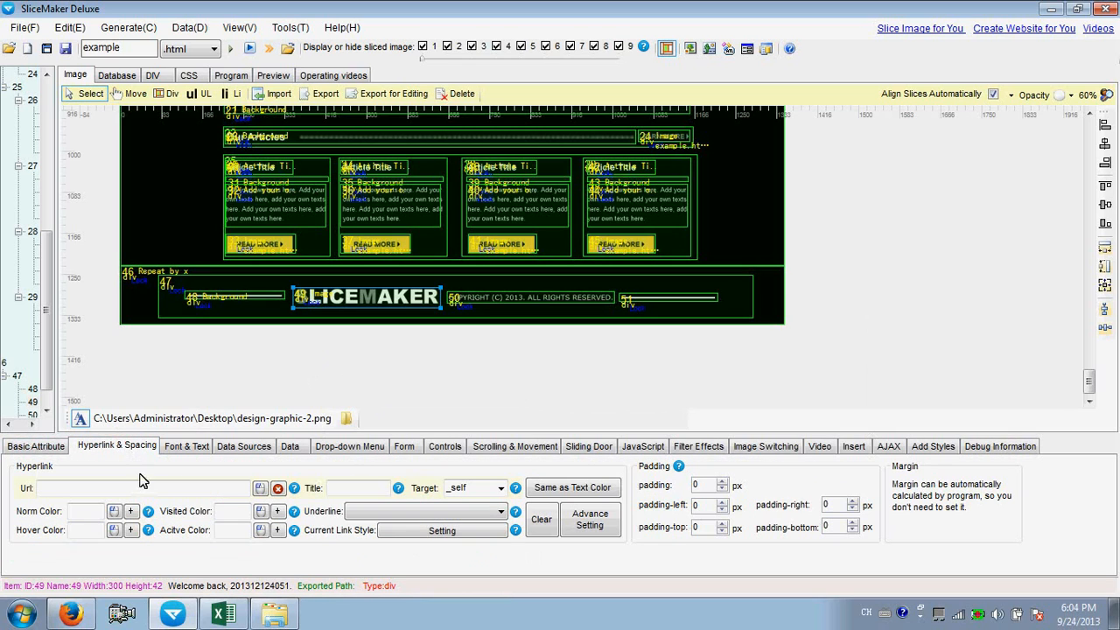
{"action": "left_click", "coordinate": [148, 490]}
{"action": "type", "text": "exa"}
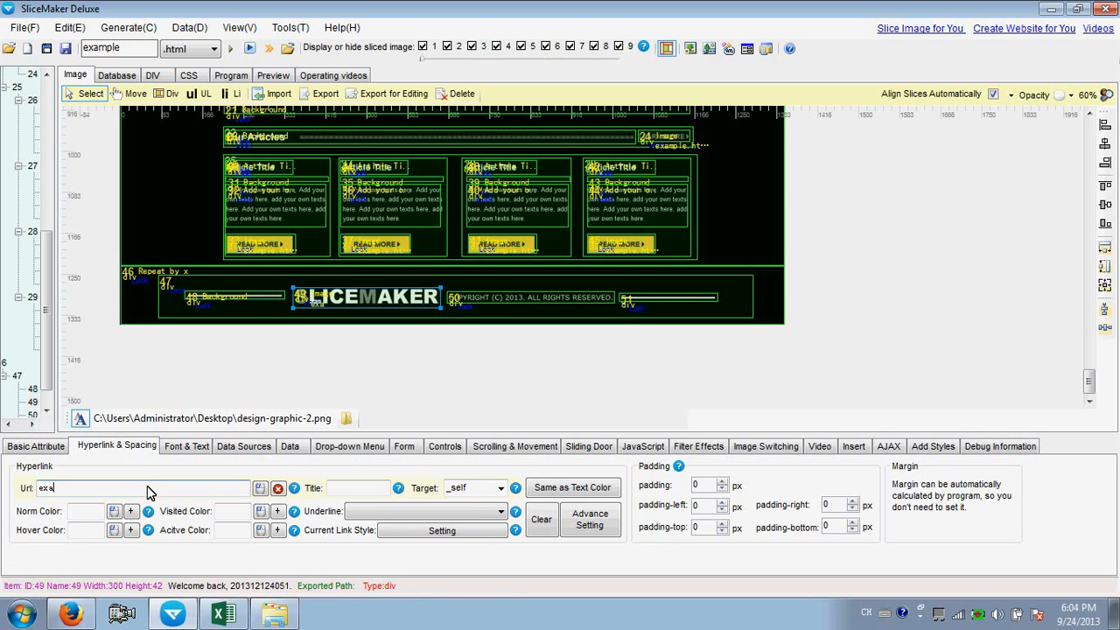
{"action": "type", "text": "mple.html"}
{"action": "left_click", "coordinate": [366, 490]}
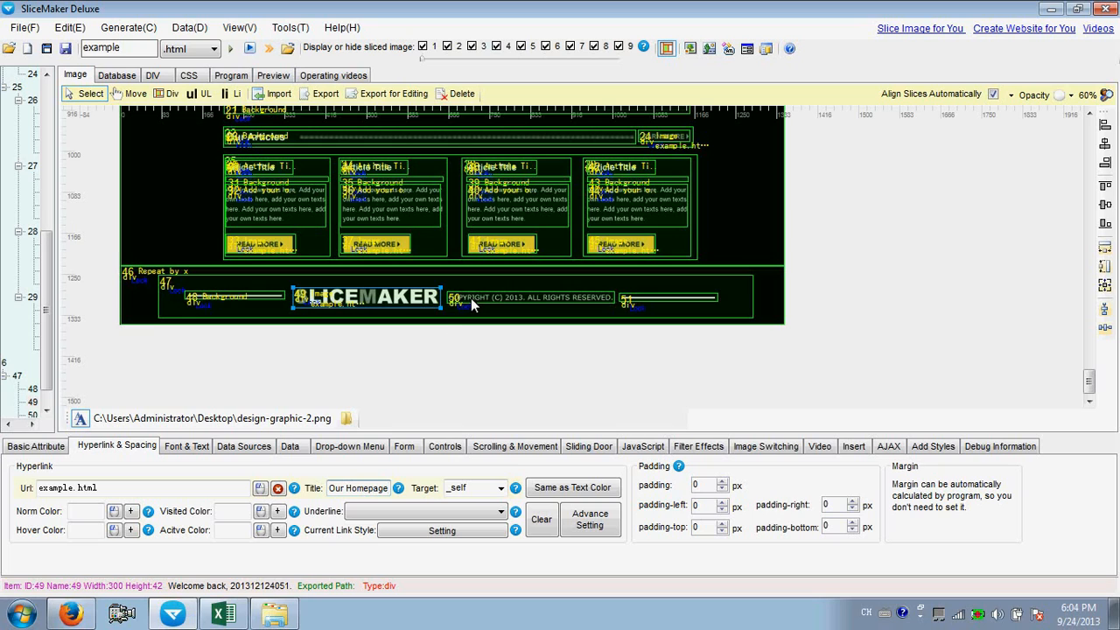
Step: Enter "COPYRIGHT (c) 2013 SLICEMAKER. ALL RIGHTS RESERVED." as the text of the footer's copyright slice
{"action": "left_click", "coordinate": [470, 302]}
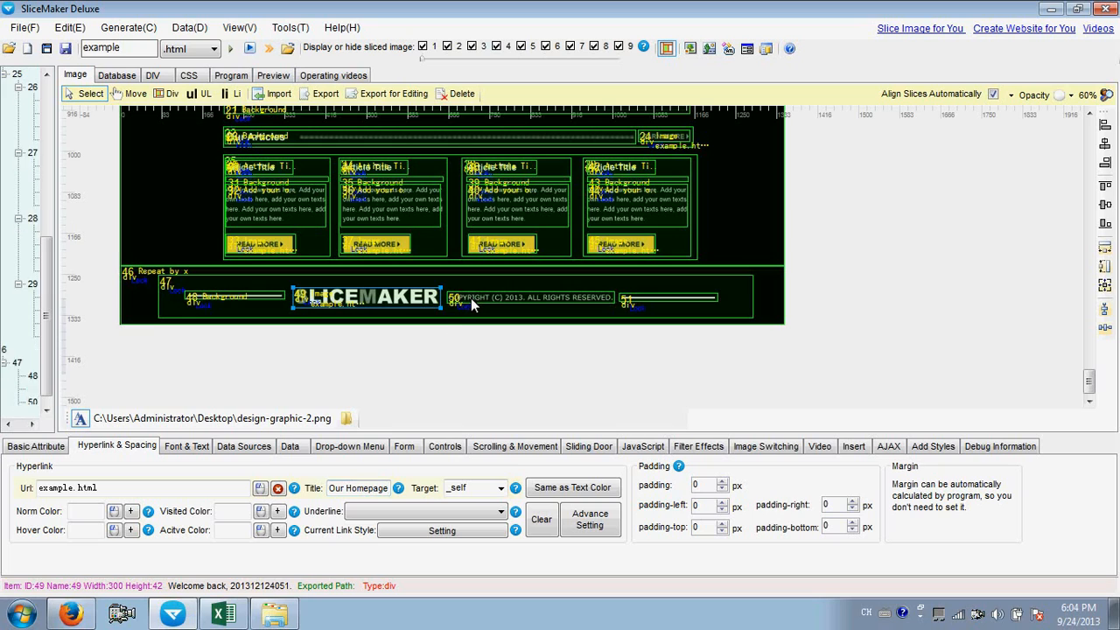
{"action": "left_click", "coordinate": [187, 445]}
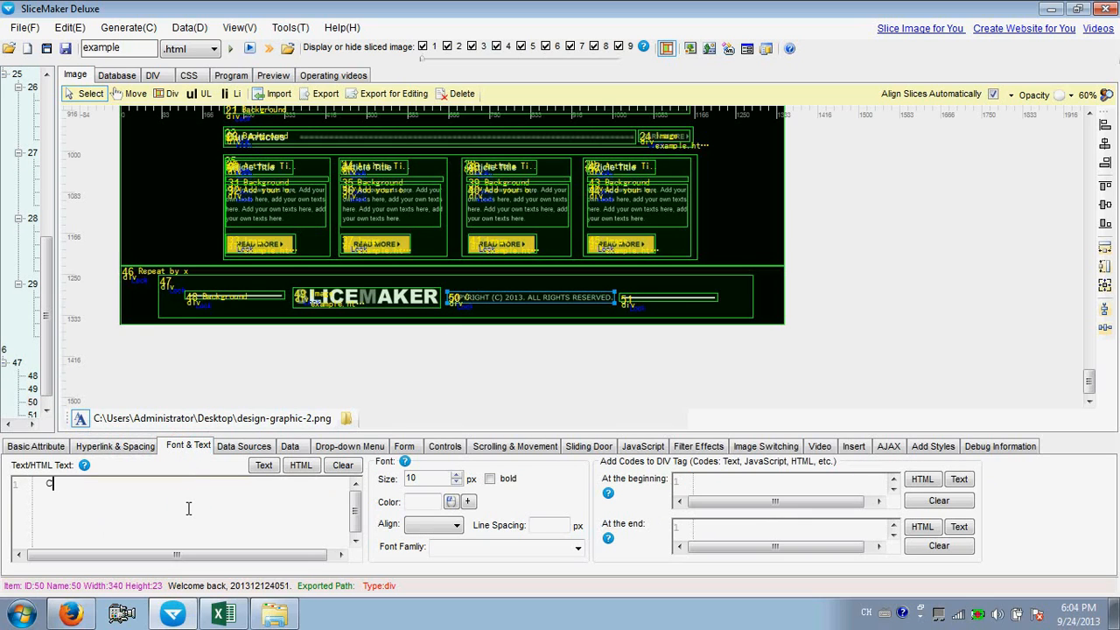
{"action": "type", "text": "OP YRIGHT (c) 2013 S"}
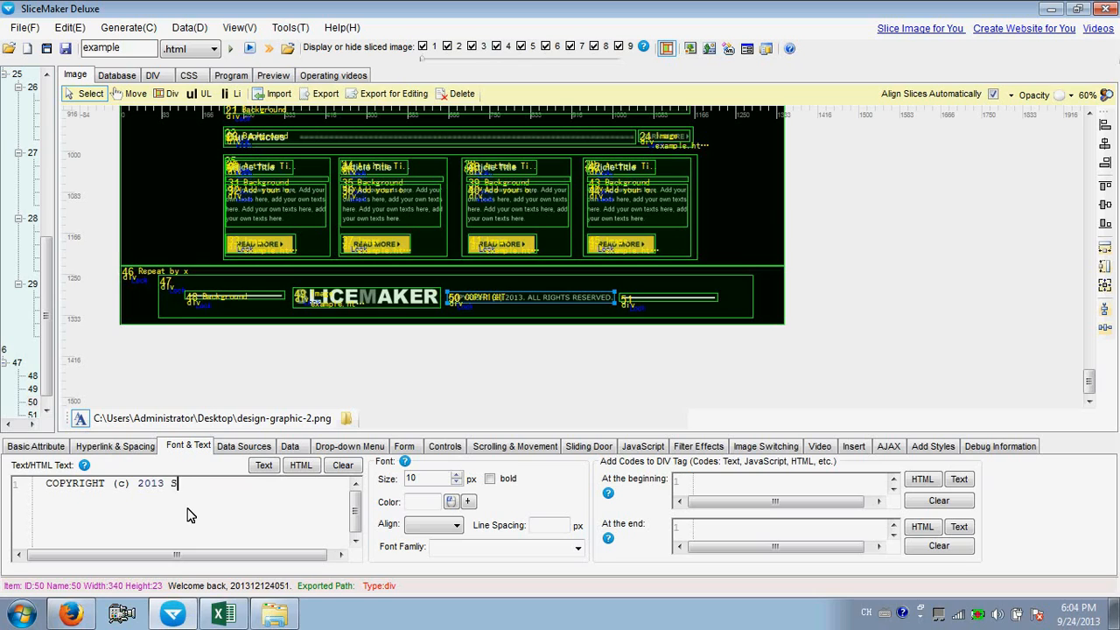
{"action": "type", "text": "LICEMAKER. A "}
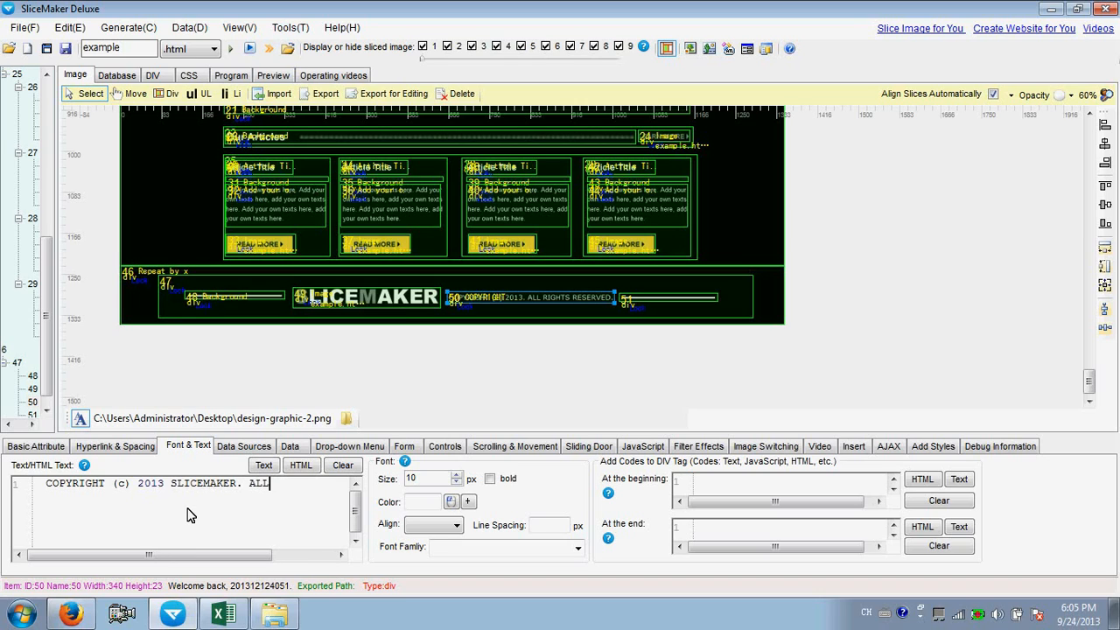
{"action": "type", "text": "LL RIGHTS "}
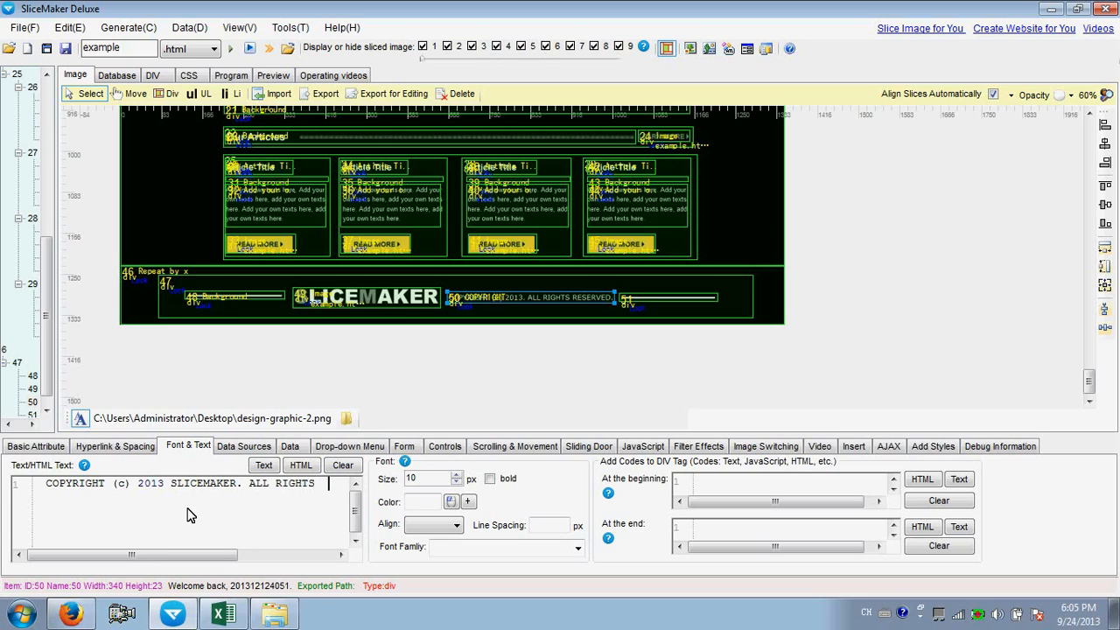
{"action": "type", "text": "RESERV"}
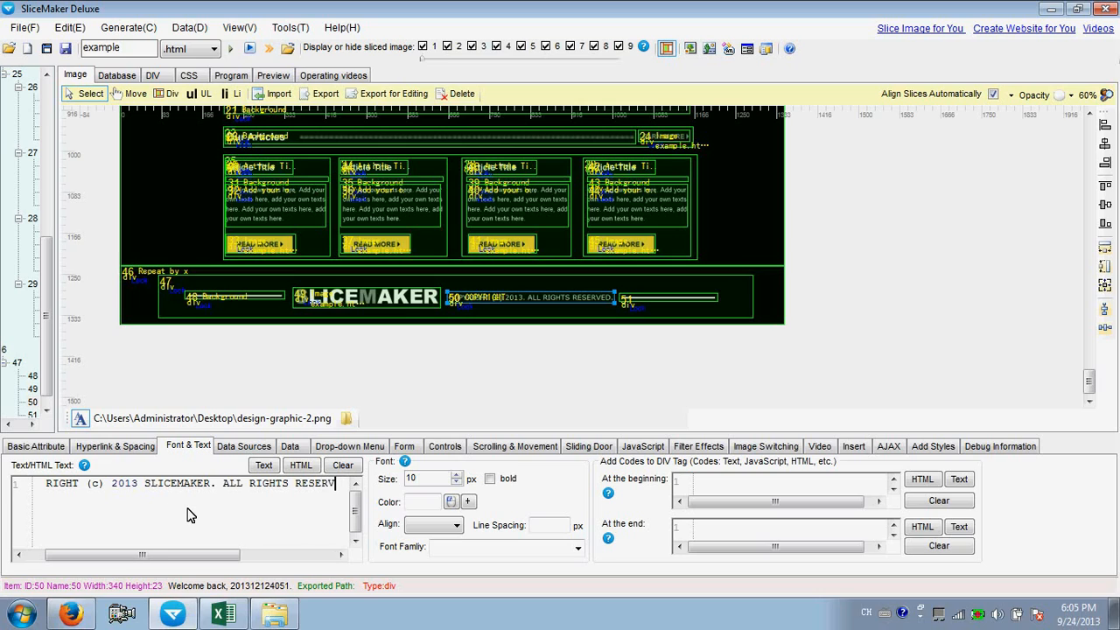
{"action": "type", "text": "ED."}
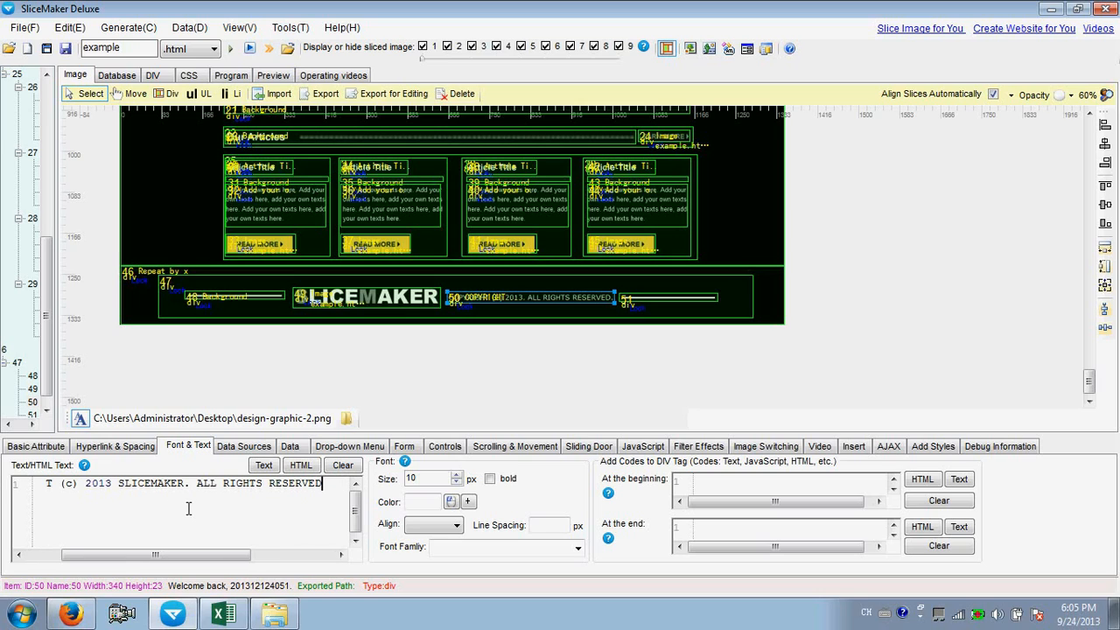
Step: Format the copyright text with size 12 px, white colour #ffffff and the Arial, 'Times New Roman', Times font family
{"action": "double_click", "coordinate": [419, 479]}
{"action": "type", "text": "12"}
{"action": "left_click", "coordinate": [451, 502]}
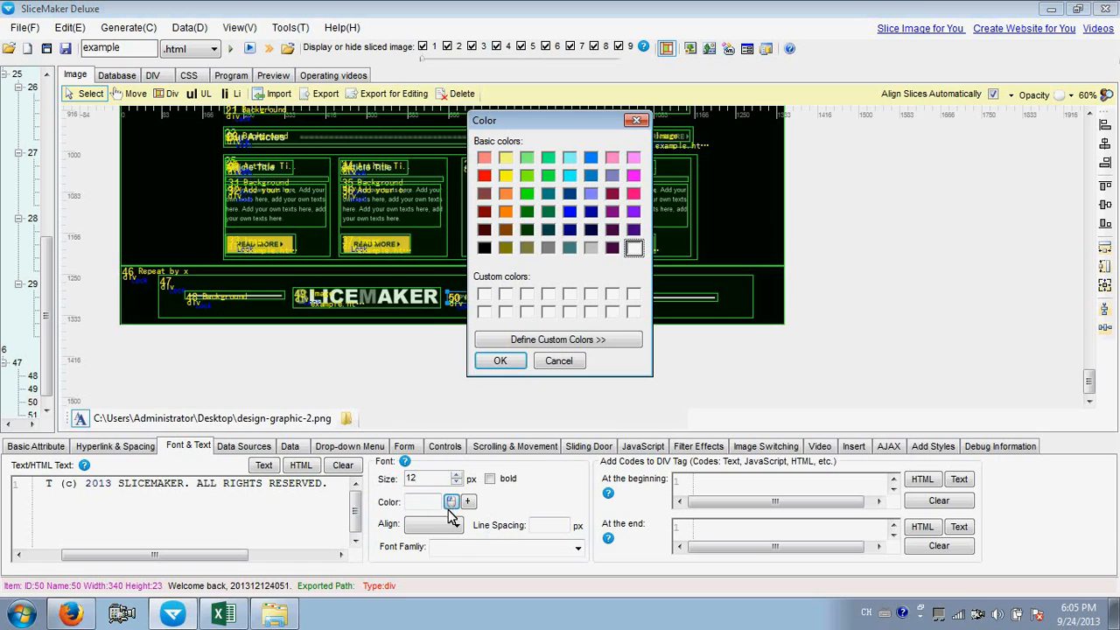
{"action": "left_click", "coordinate": [484, 294]}
{"action": "left_click", "coordinate": [500, 360]}
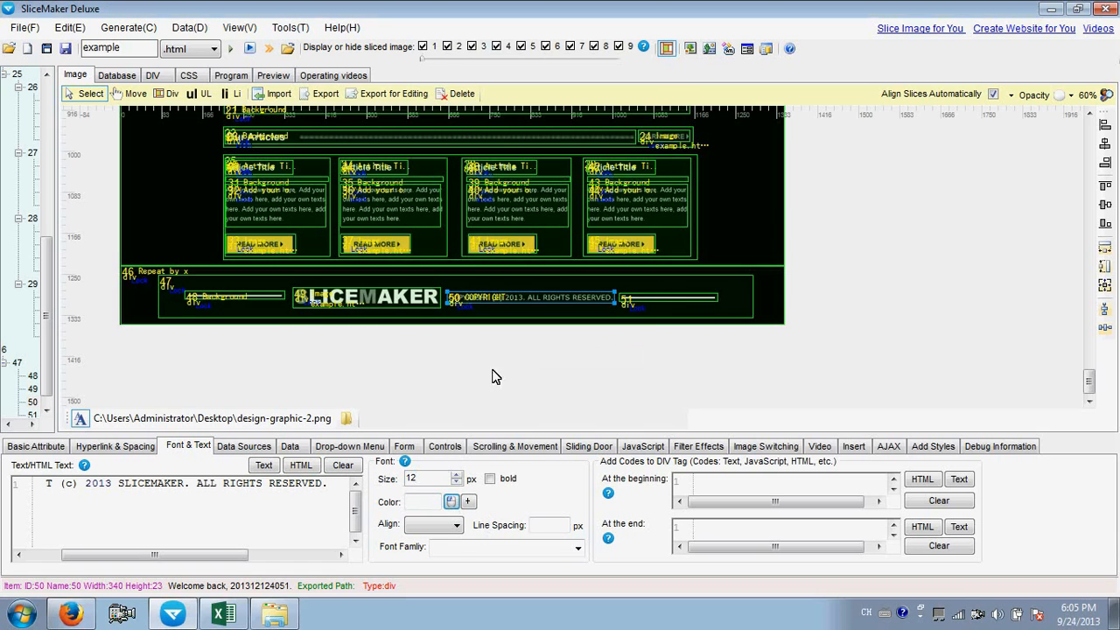
{"action": "left_click", "coordinate": [577, 547]}
{"action": "left_click", "coordinate": [490, 487]}
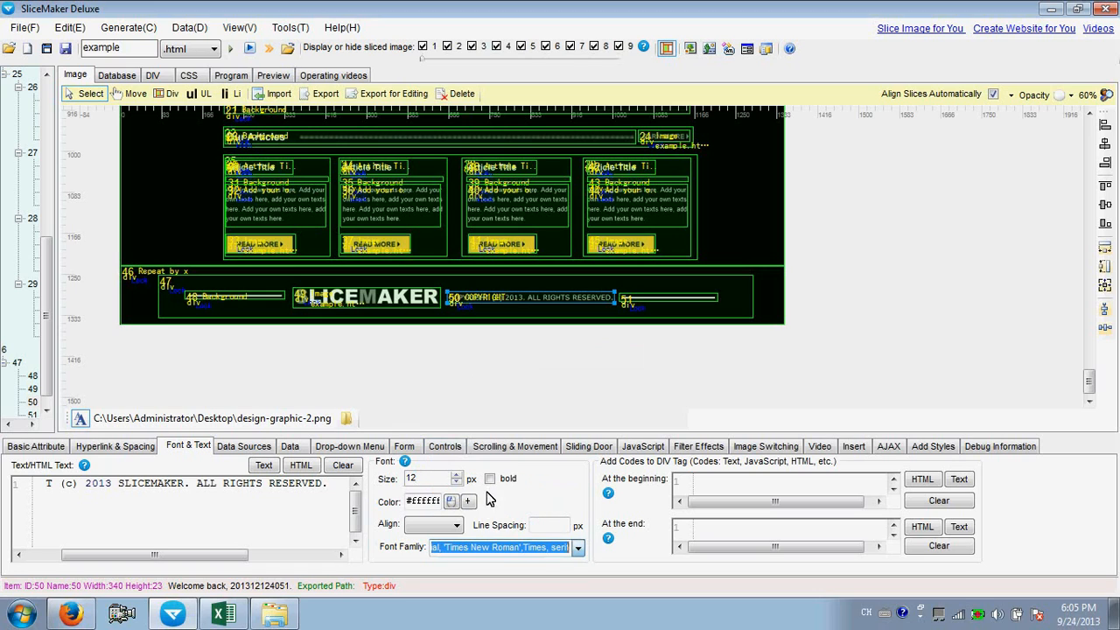
Step: Set the footer's right line slice as Background
{"action": "left_click", "coordinate": [642, 302]}
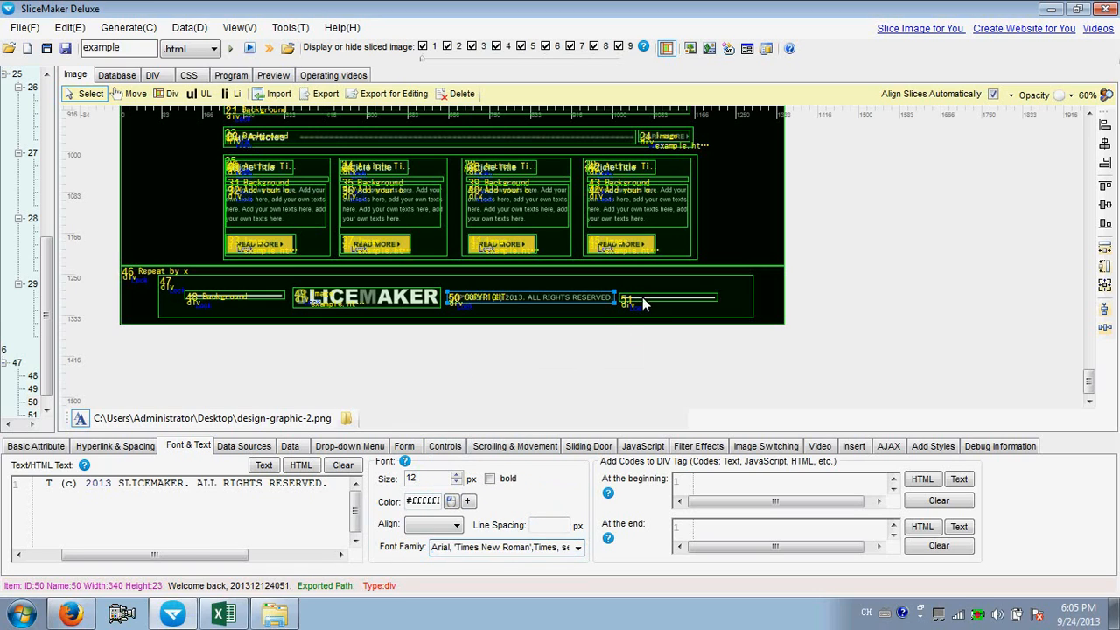
{"action": "right_click", "coordinate": [643, 301]}
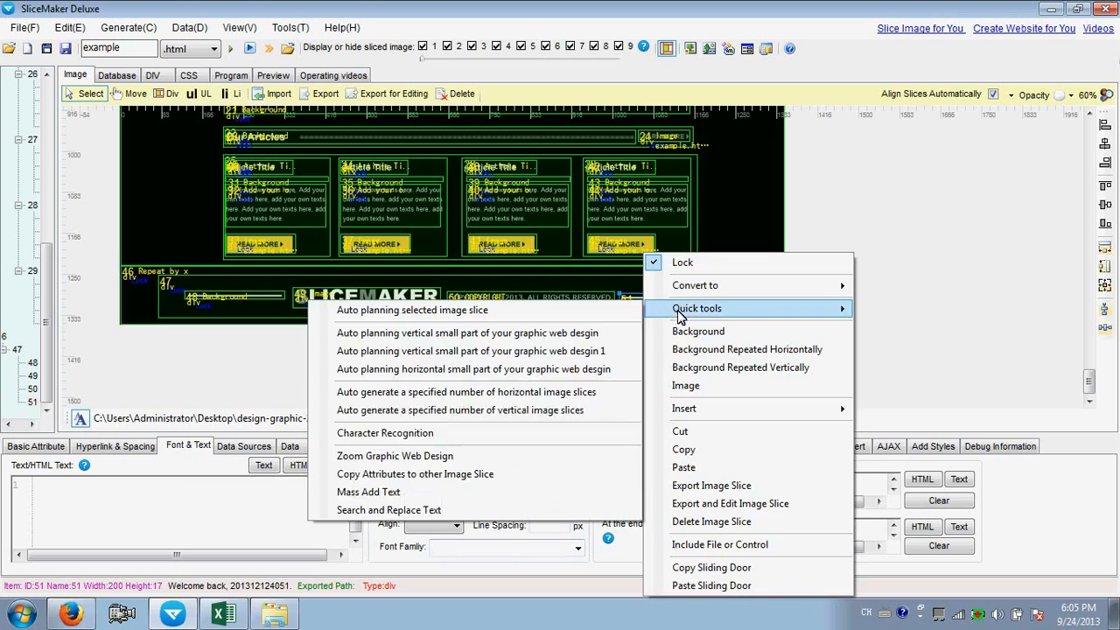
{"action": "left_click", "coordinate": [692, 329]}
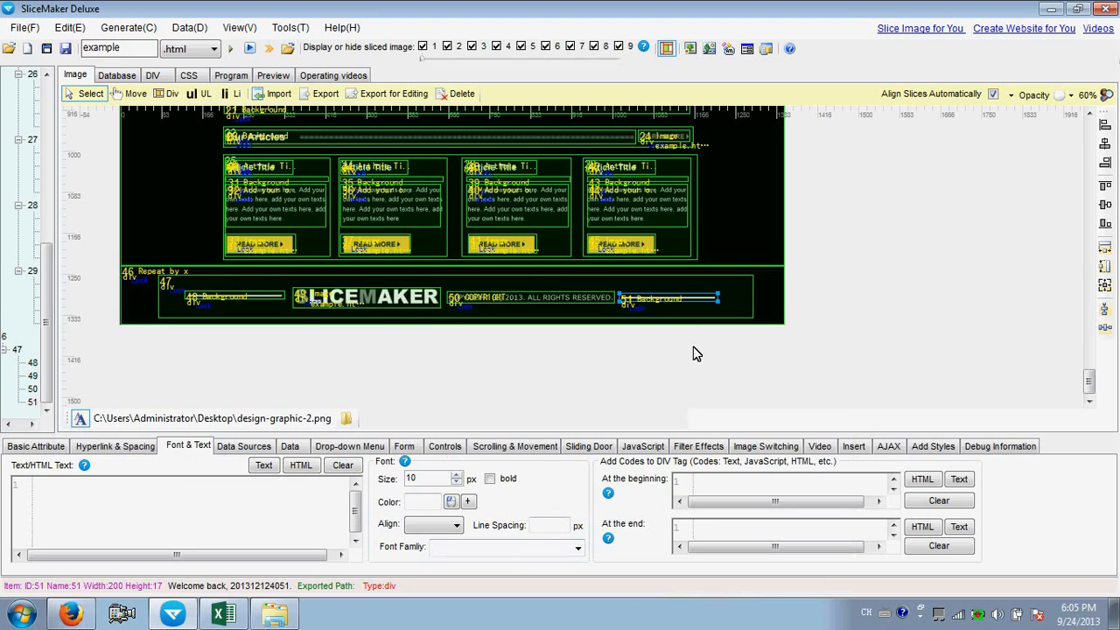
Step: Generate the page's DIV and CSS code and export it to file
{"action": "left_click", "coordinate": [232, 50]}
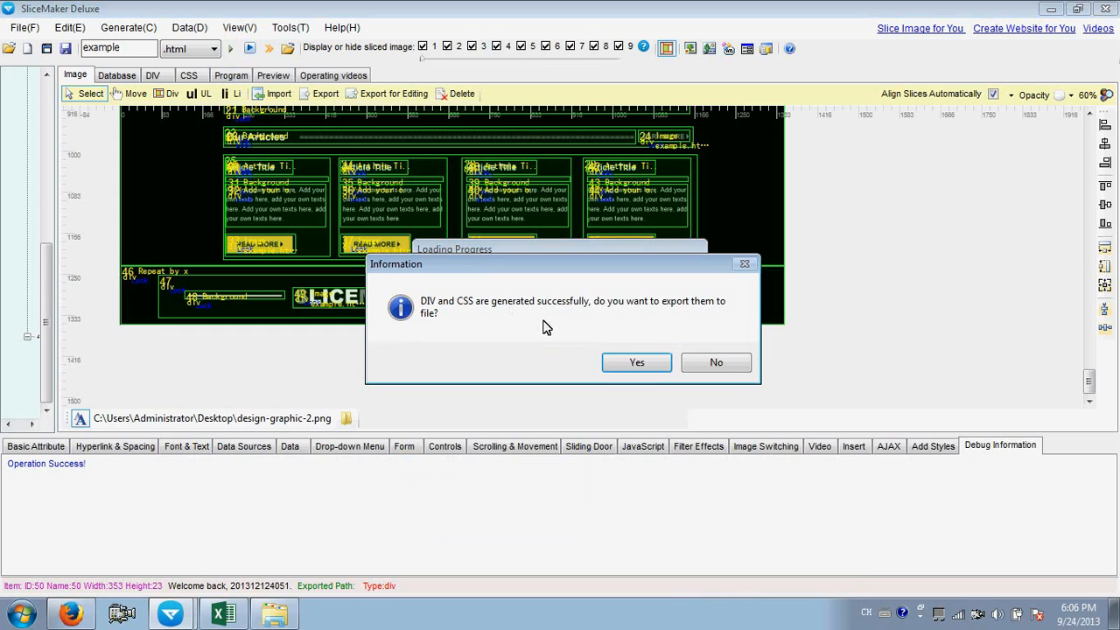
{"action": "left_click", "coordinate": [637, 363]}
{"action": "left_click", "coordinate": [707, 374]}
{"action": "left_click", "coordinate": [637, 363]}
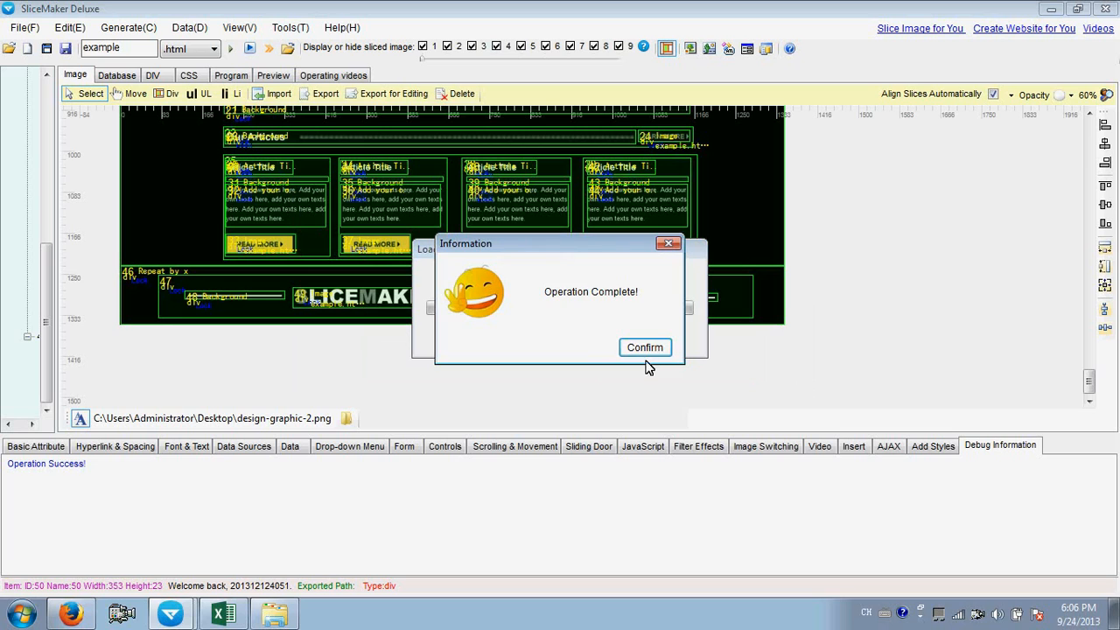
{"action": "left_click", "coordinate": [650, 348]}
Step: Check in the preview that the footer's copyright line is selectable text
{"action": "scroll", "coordinate": [684, 390], "scroll_direction": "down", "scroll_amount": 10}
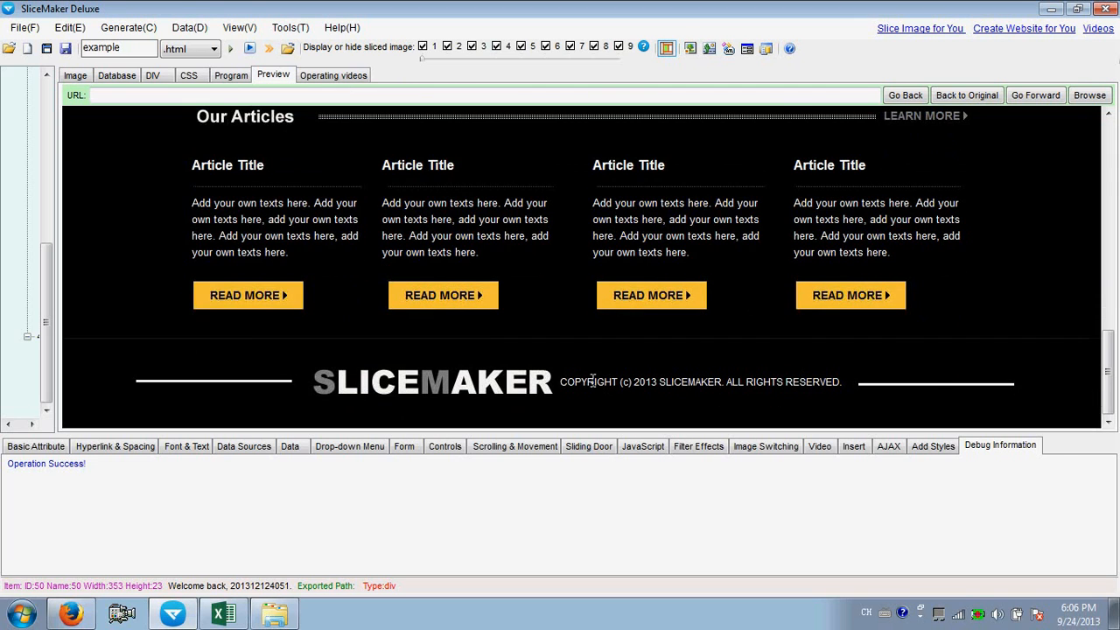
{"action": "left_click_drag", "start_coordinate": [561, 381], "coordinate": [786, 382]}
{"action": "left_click_drag", "start_coordinate": [659, 381], "coordinate": [786, 381]}
{"action": "left_click", "coordinate": [765, 377]}
{"action": "left_click", "coordinate": [787, 381]}
{"action": "left_click_drag", "start_coordinate": [659, 380], "coordinate": [720, 383]}
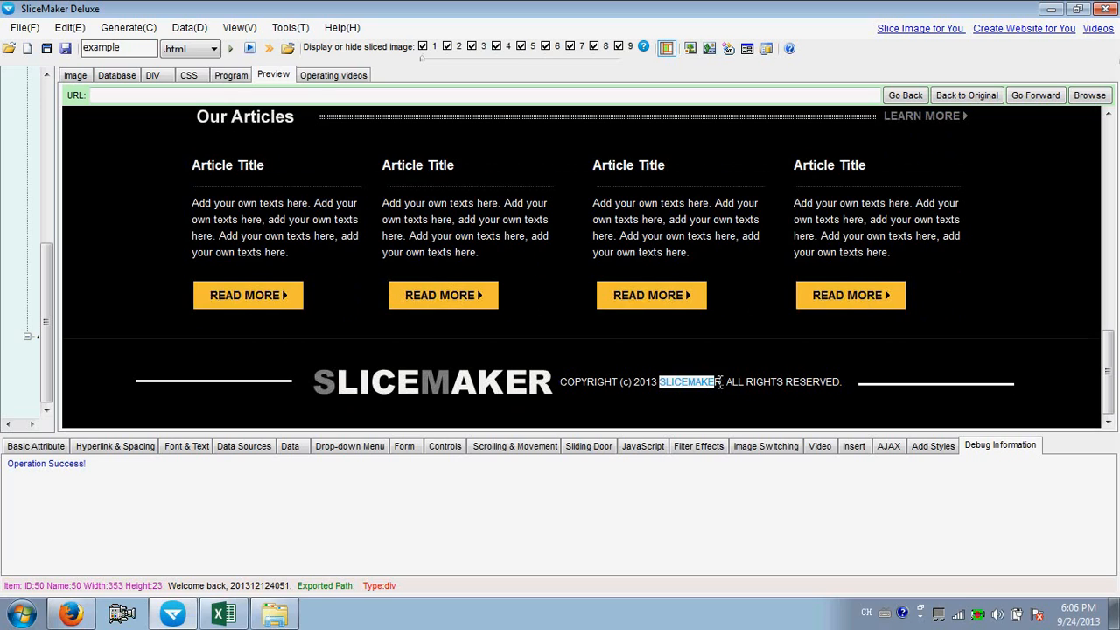
{"action": "left_click", "coordinate": [721, 383]}
Step: Check the header logo in the preview and try the banner slideshow's second and third slide dots
{"action": "left_click_drag", "start_coordinate": [1107, 394], "coordinate": [1112, 137]}
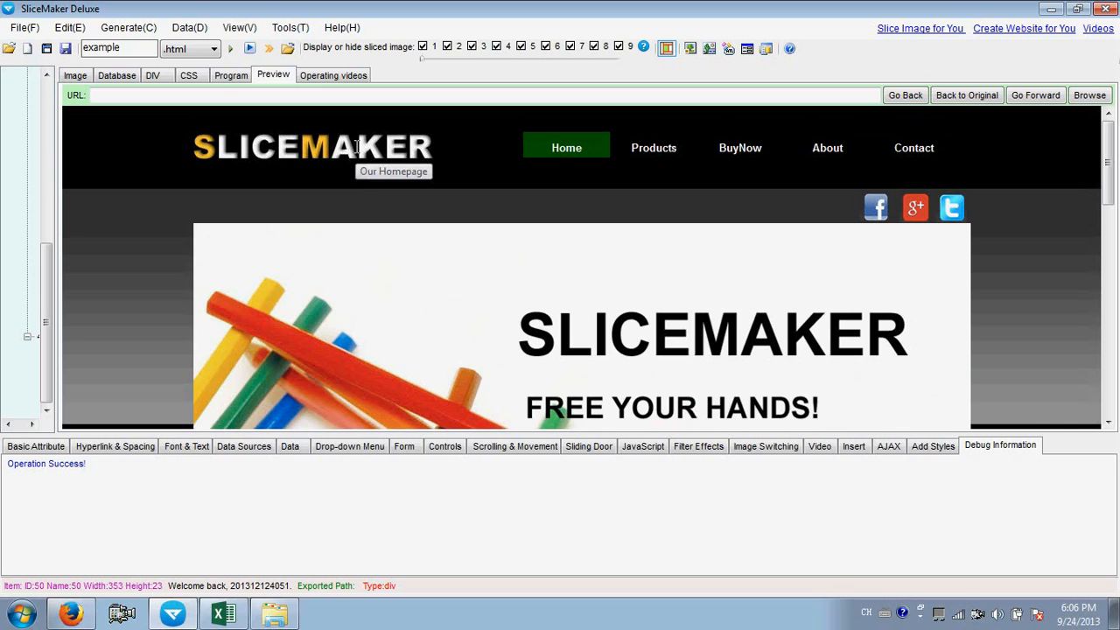
{"action": "left_click_drag", "start_coordinate": [1105, 153], "coordinate": [1104, 185]}
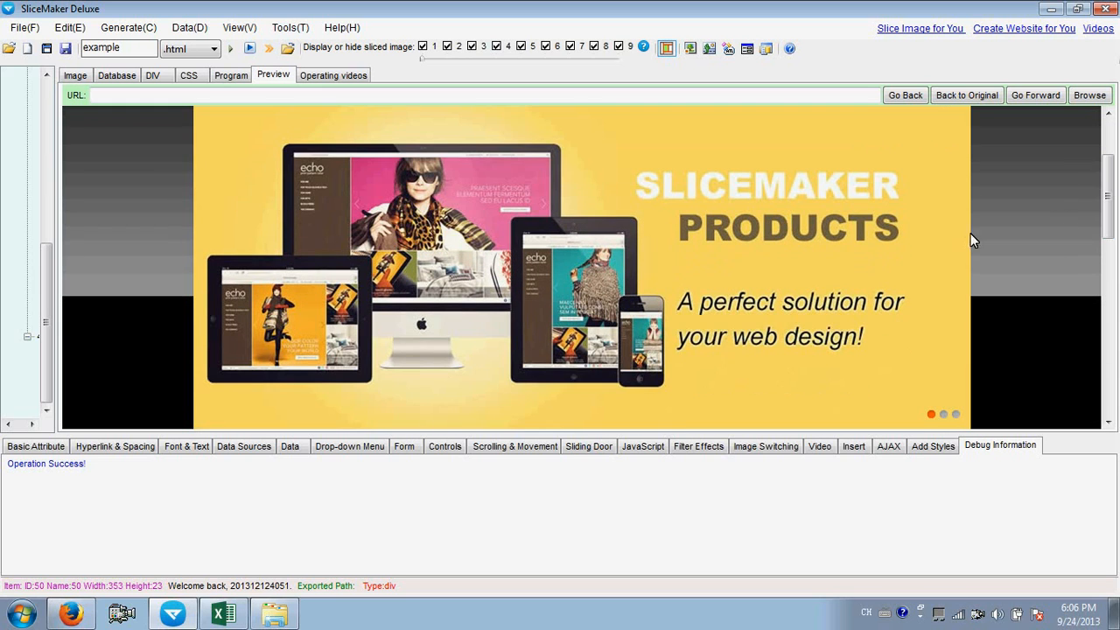
{"action": "left_click", "coordinate": [943, 415]}
{"action": "left_click", "coordinate": [956, 415]}
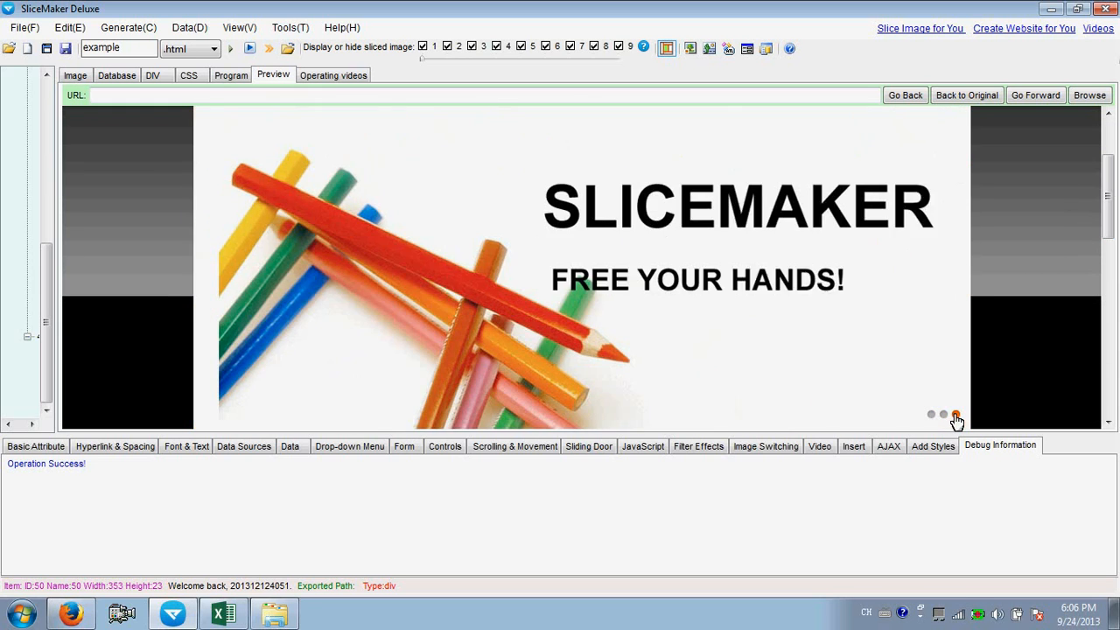
Step: Check the article texts, READ MORE buttons and footer copyright text in the preview
{"action": "left_click_drag", "start_coordinate": [1107, 203], "coordinate": [1119, 365]}
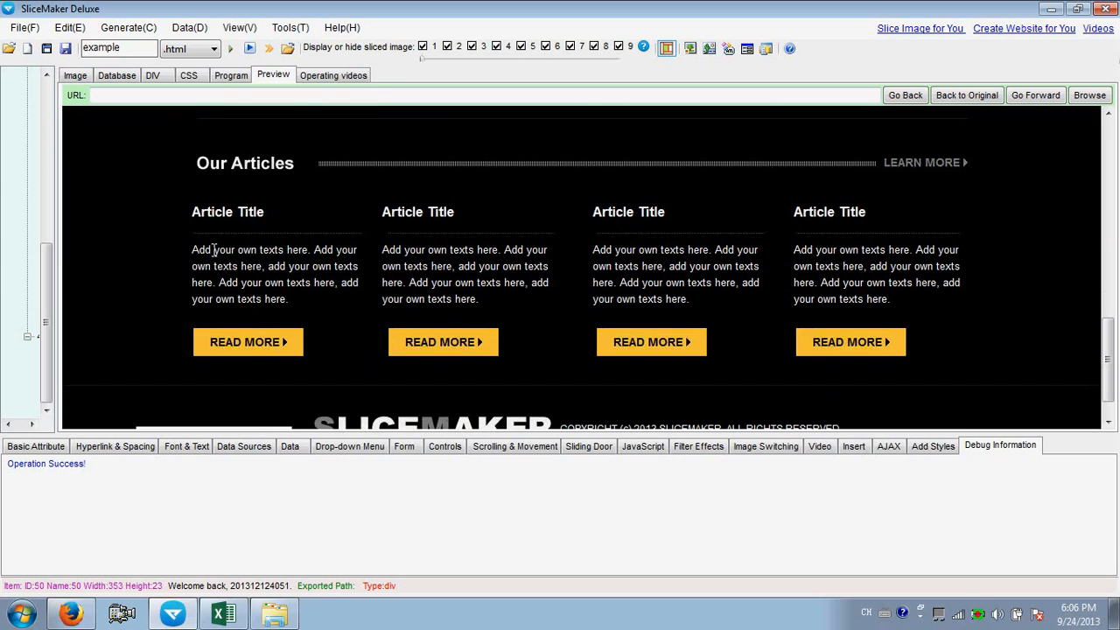
{"action": "left_click_drag", "start_coordinate": [213, 249], "coordinate": [289, 298]}
{"action": "left_click_drag", "start_coordinate": [403, 250], "coordinate": [503, 282]}
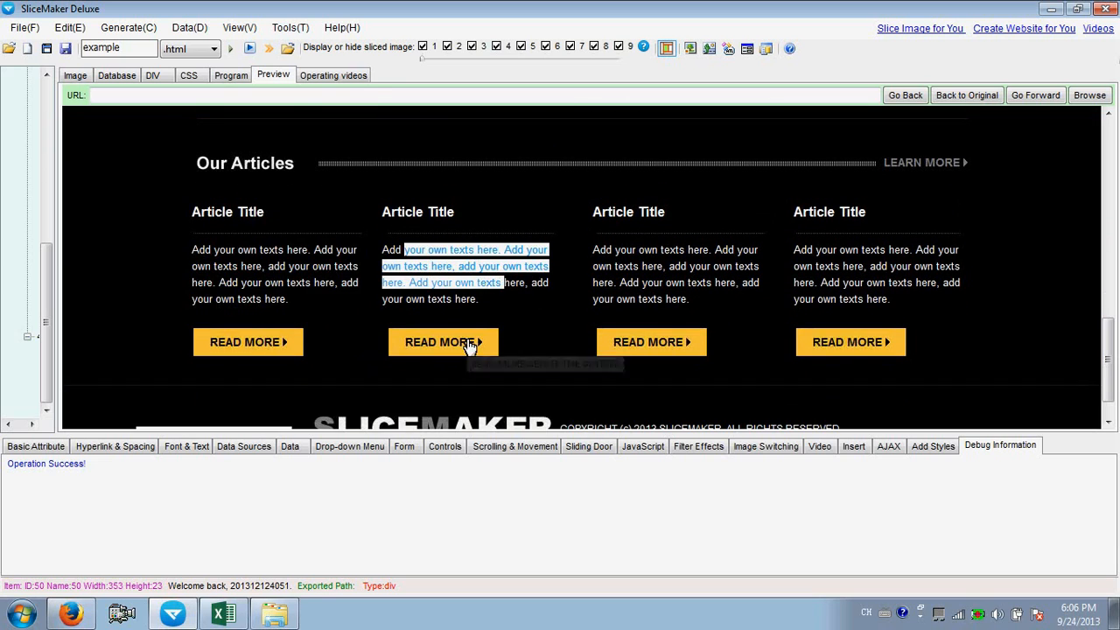
{"action": "scroll", "coordinate": [1112, 350], "scroll_direction": "down", "scroll_amount": 2}
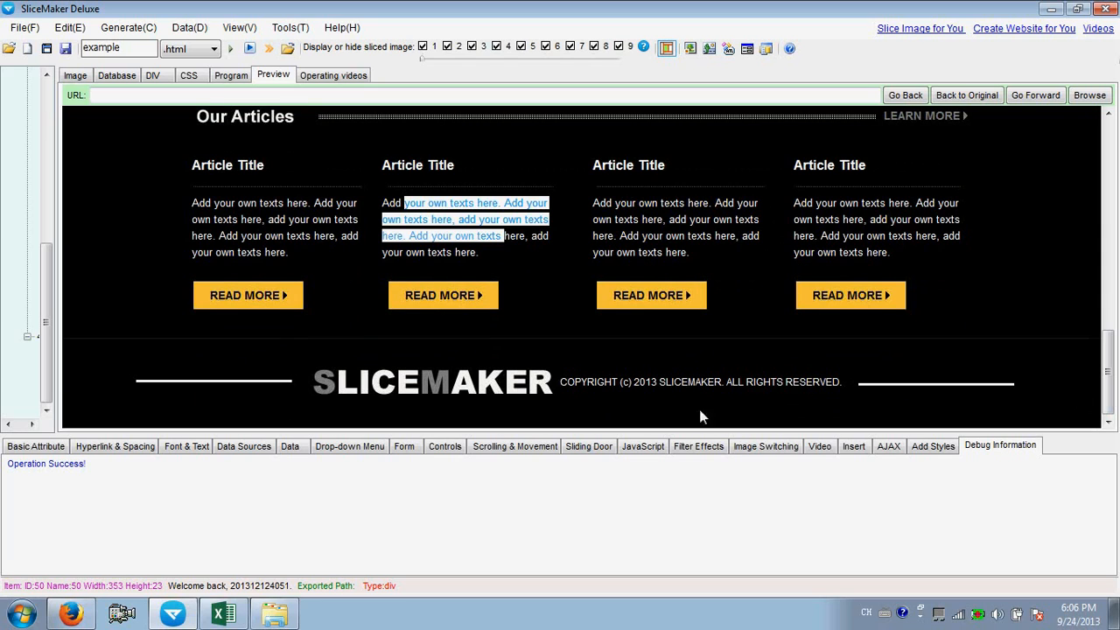
{"action": "left_click_drag", "start_coordinate": [561, 383], "coordinate": [793, 382]}
{"action": "left_click", "coordinate": [681, 385]}
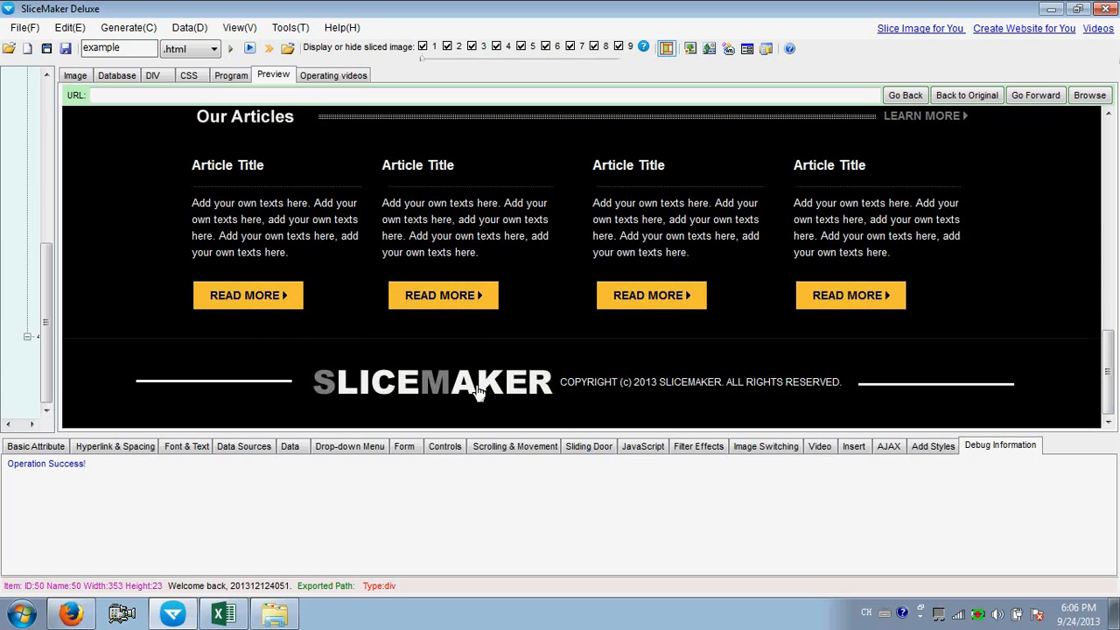
Step: Switch to Firefox and check the footer's copyright text and the sections above it in example.html
{"action": "left_click", "coordinate": [71, 615]}
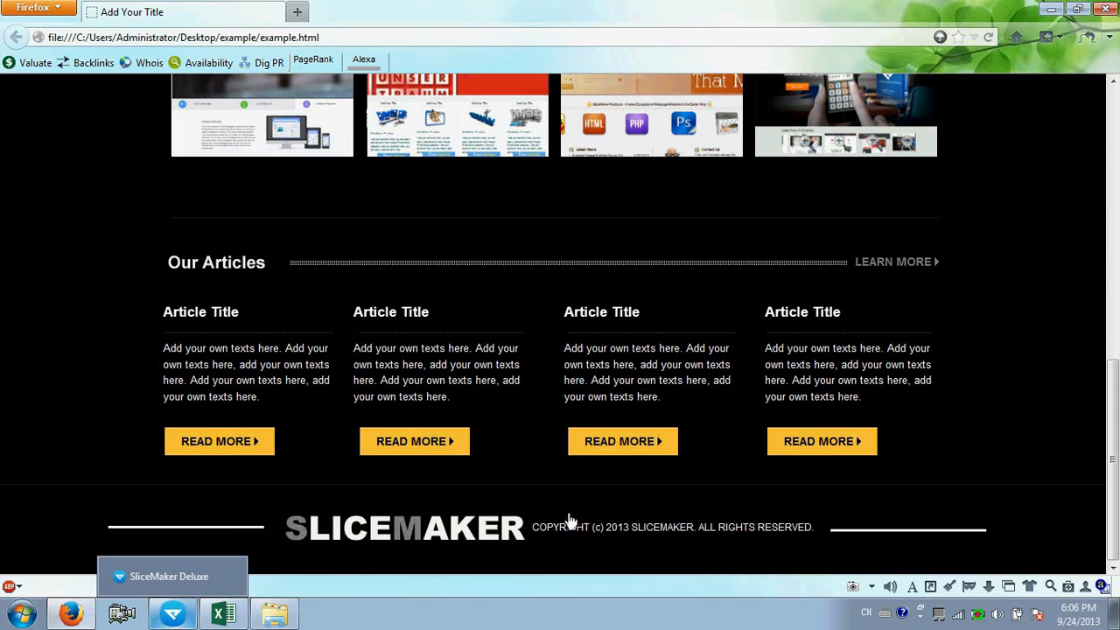
{"action": "left_click_drag", "start_coordinate": [532, 527], "coordinate": [803, 531]}
{"action": "left_click", "coordinate": [803, 532]}
{"action": "left_click_drag", "start_coordinate": [1114, 462], "coordinate": [1114, 455]}
{"action": "scroll", "coordinate": [1114, 372], "scroll_direction": "up", "scroll_amount": 1}
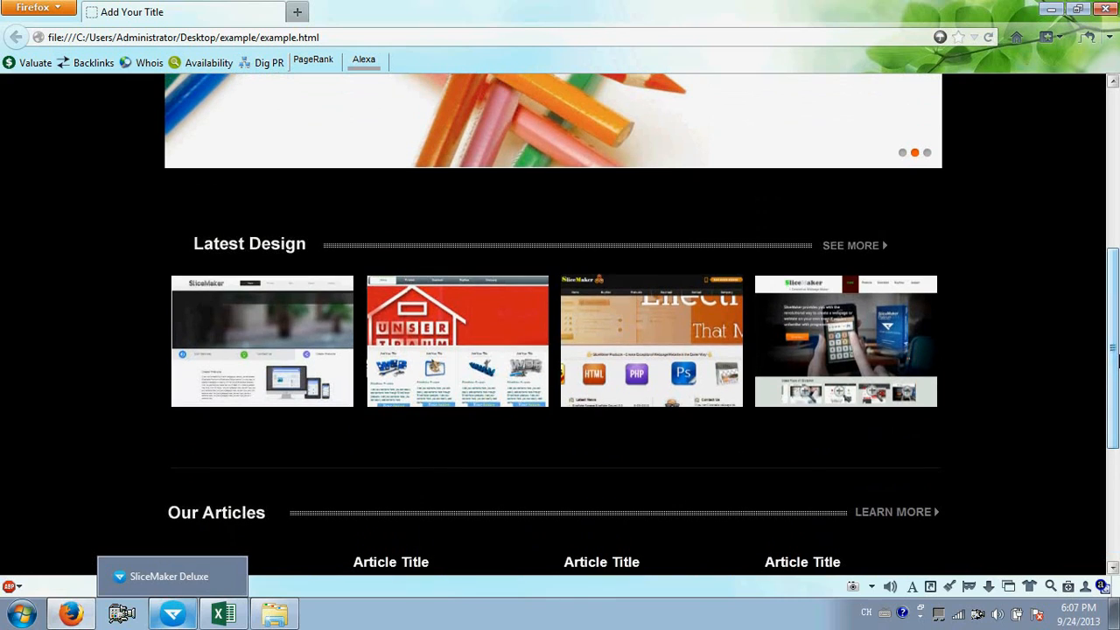
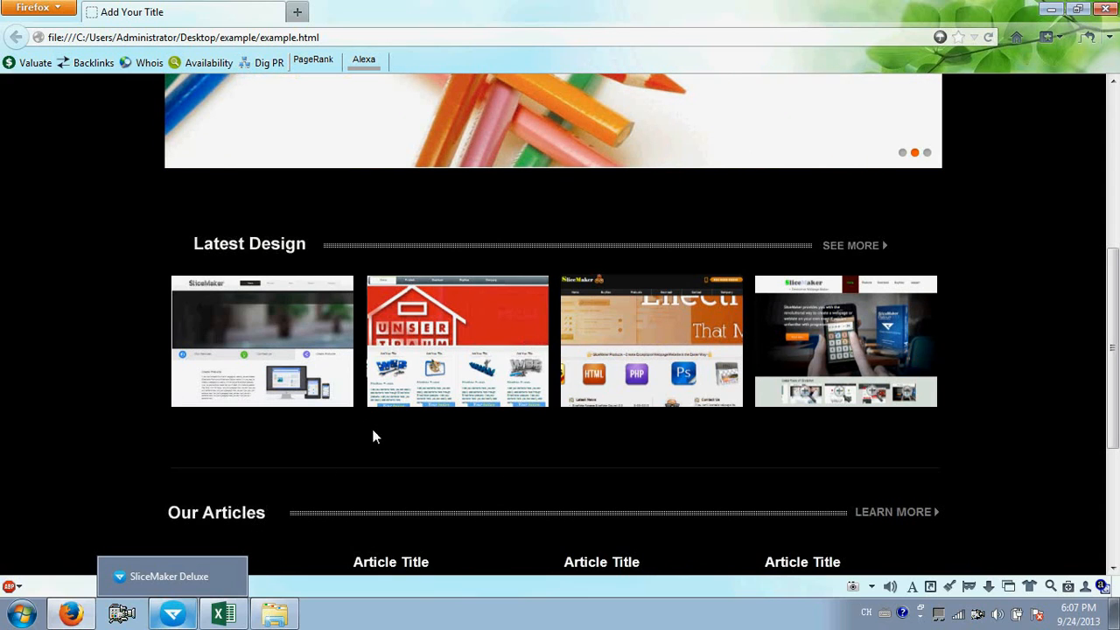
Step: Return to SliceMaker Deluxe, open the exported example folder in Explorer and maximize its window
{"action": "left_click", "coordinate": [173, 615]}
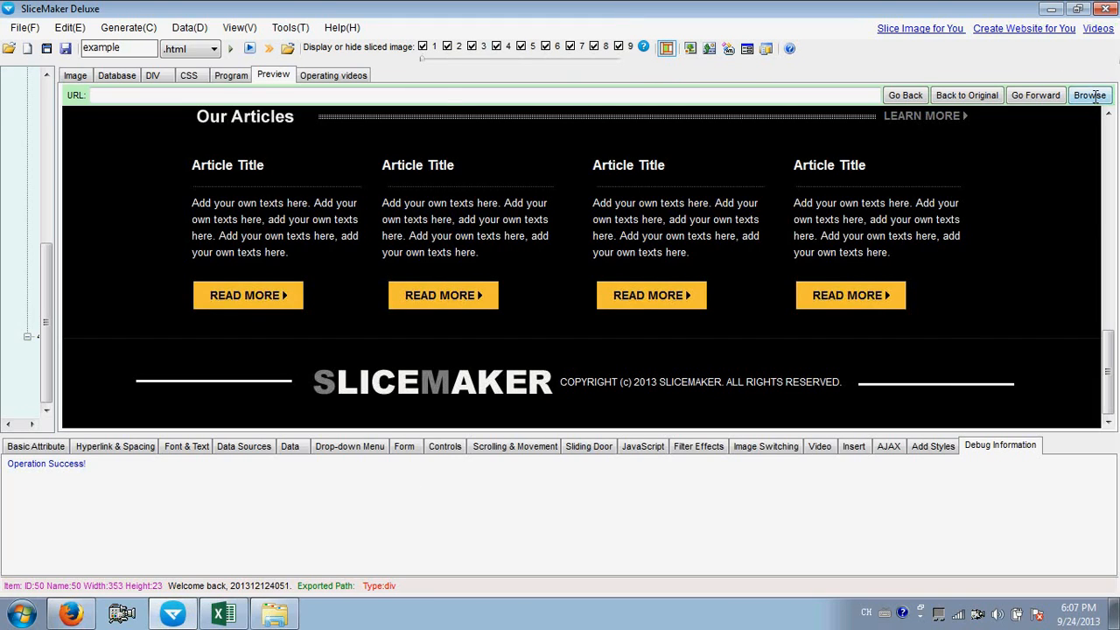
{"action": "left_click", "coordinate": [1091, 95]}
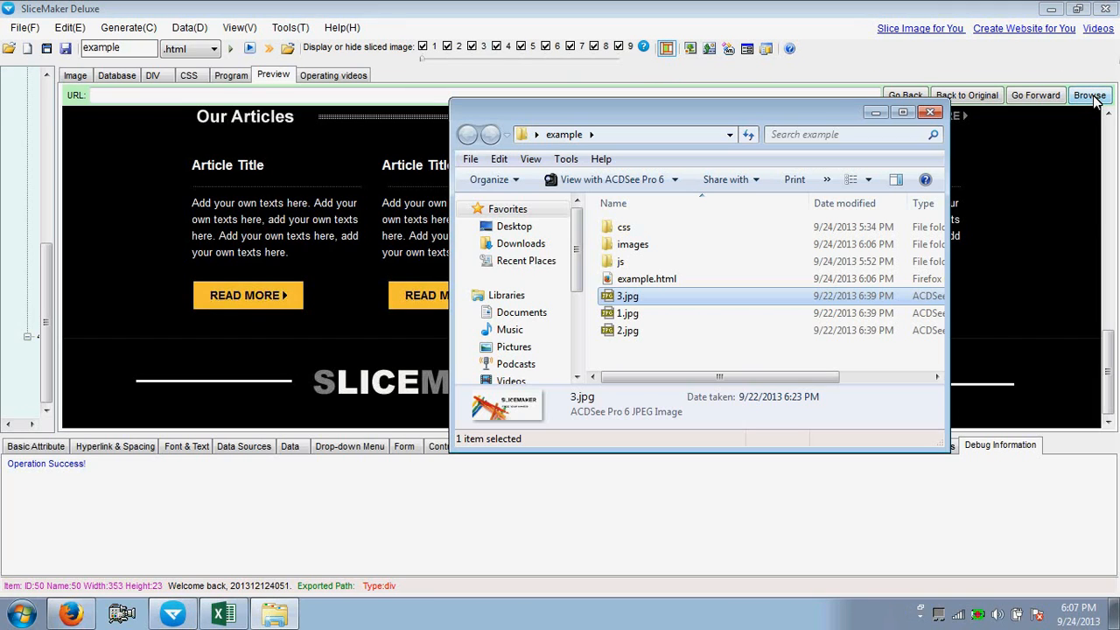
{"action": "left_click", "coordinate": [902, 113]}
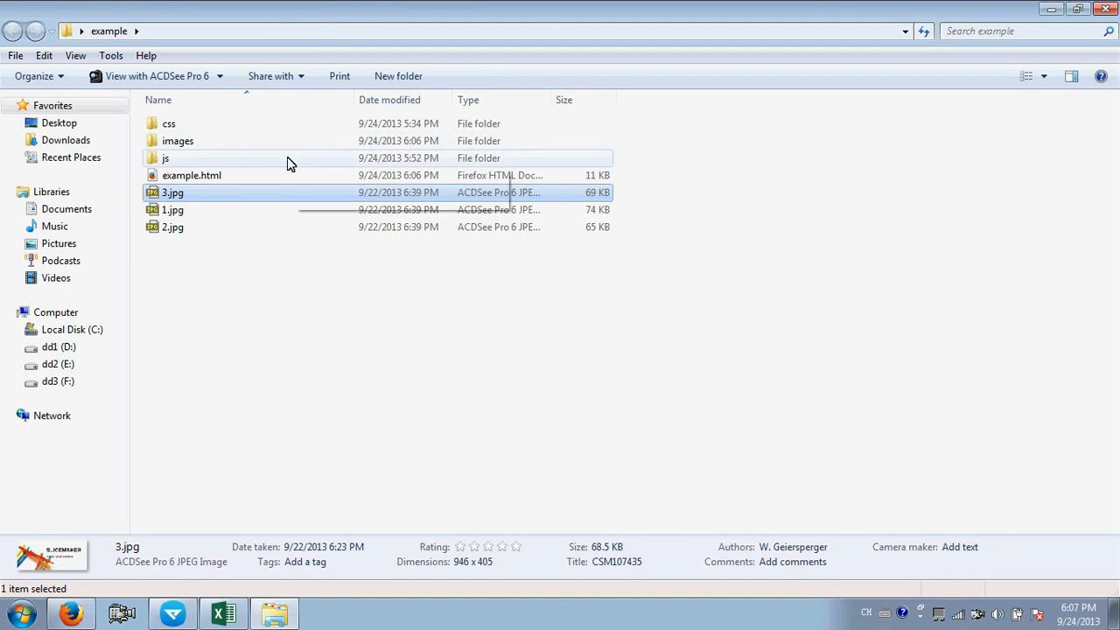
Step: Open example.html in Notepad, maximize the window and examine the generated HTML code
{"action": "left_click", "coordinate": [194, 176]}
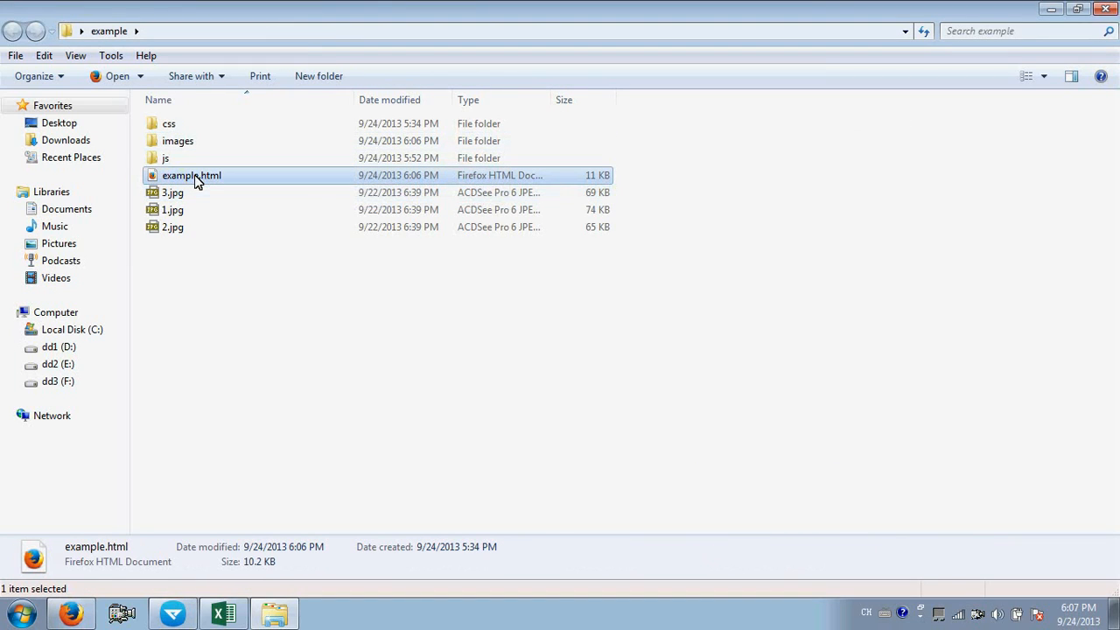
{"action": "right_click", "coordinate": [196, 179]}
{"action": "mouse_move", "coordinate": [283, 220]}
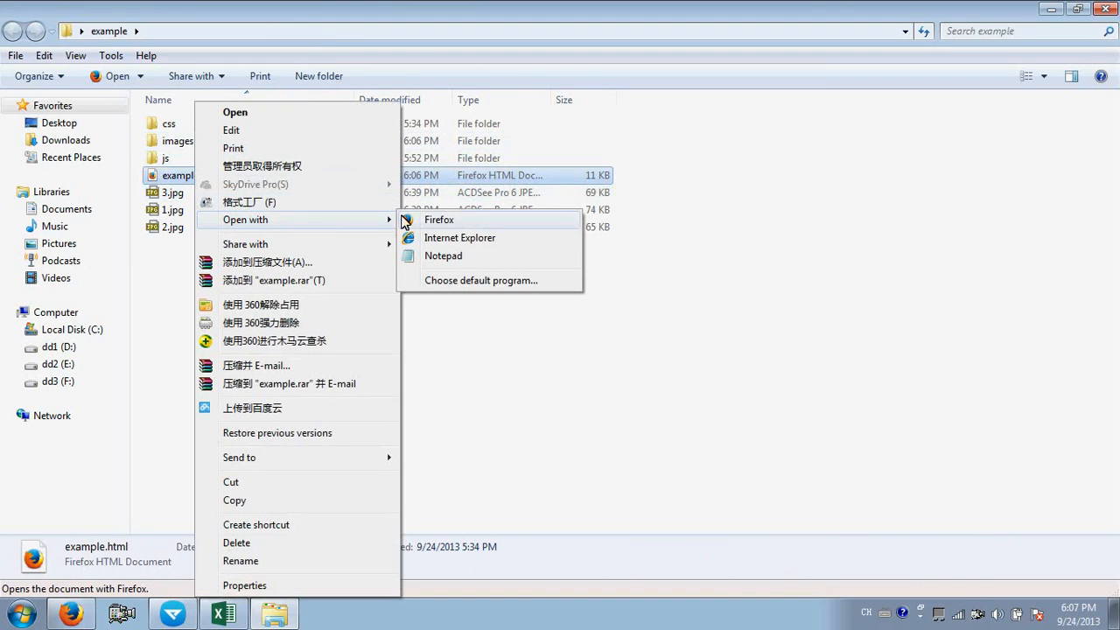
{"action": "left_click", "coordinate": [444, 258]}
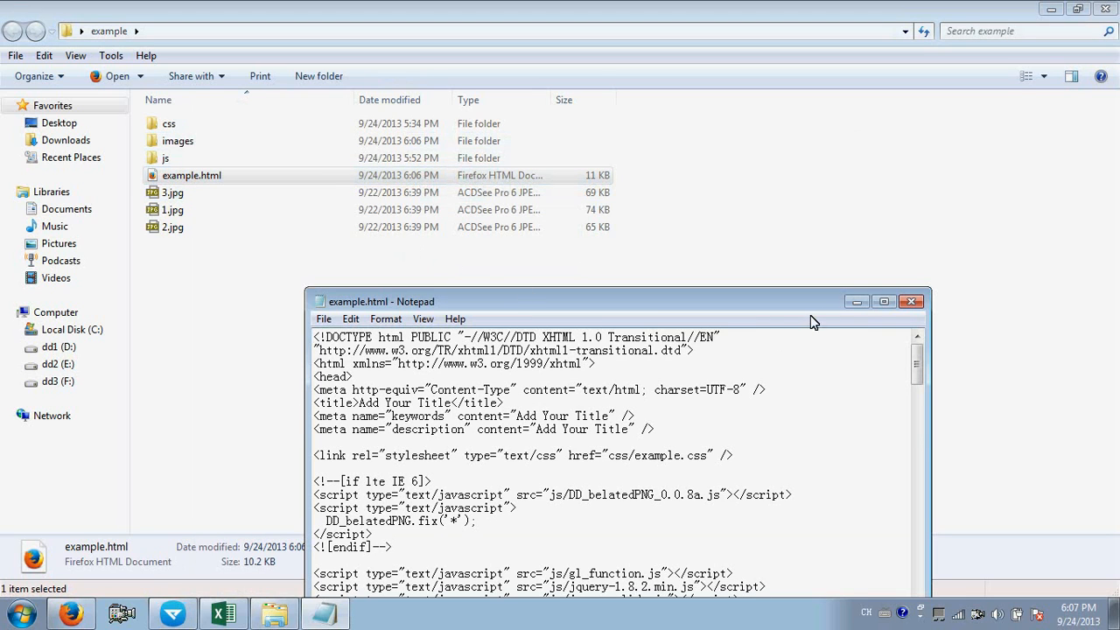
{"action": "left_click", "coordinate": [883, 303]}
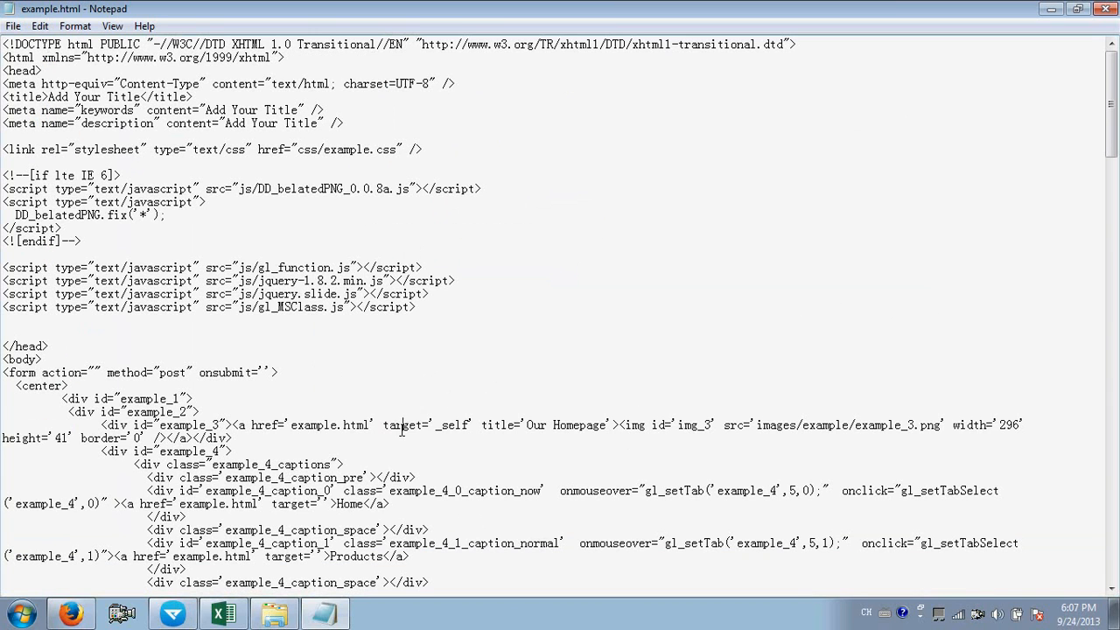
{"action": "scroll", "coordinate": [442, 434], "scroll_direction": "down", "scroll_amount": 12}
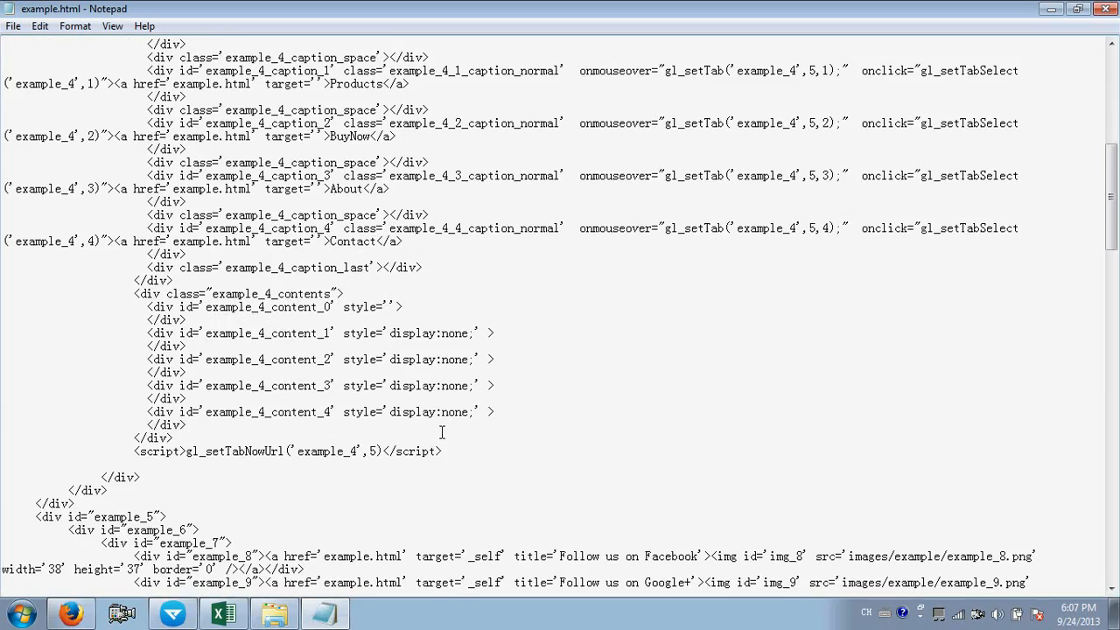
Step: Duplicate the example_20 table cell, from its opening to closing td tag, directly below the original in the example_16 table
{"action": "scroll", "coordinate": [442, 432], "scroll_direction": "down", "scroll_amount": 10}
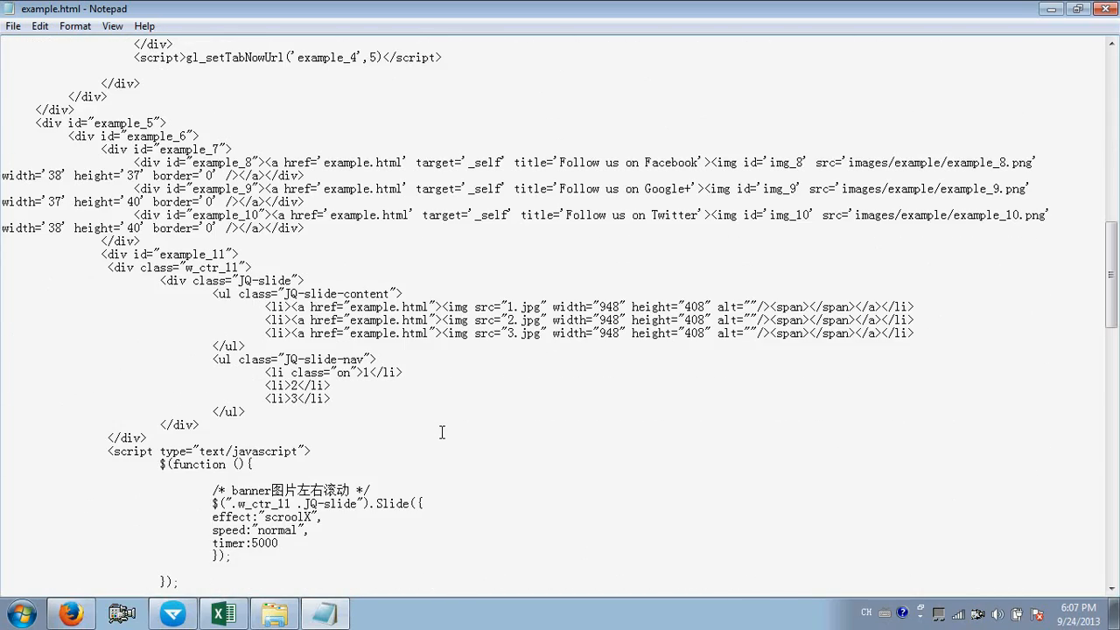
{"action": "scroll", "coordinate": [442, 433], "scroll_direction": "down", "scroll_amount": 15}
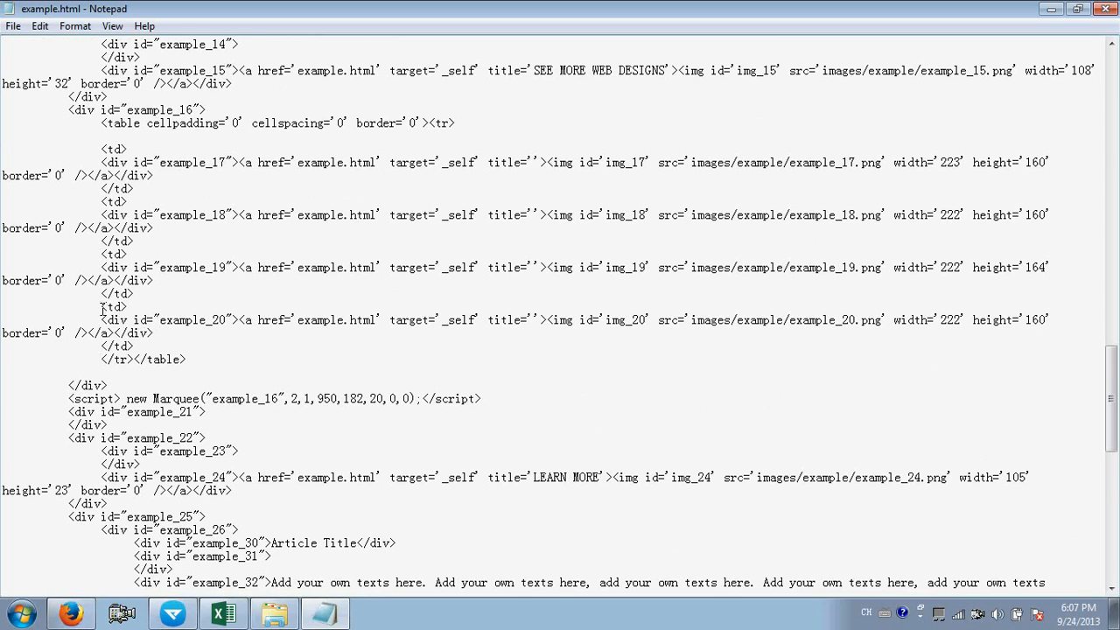
{"action": "left_click_drag", "start_coordinate": [101, 308], "coordinate": [140, 345]}
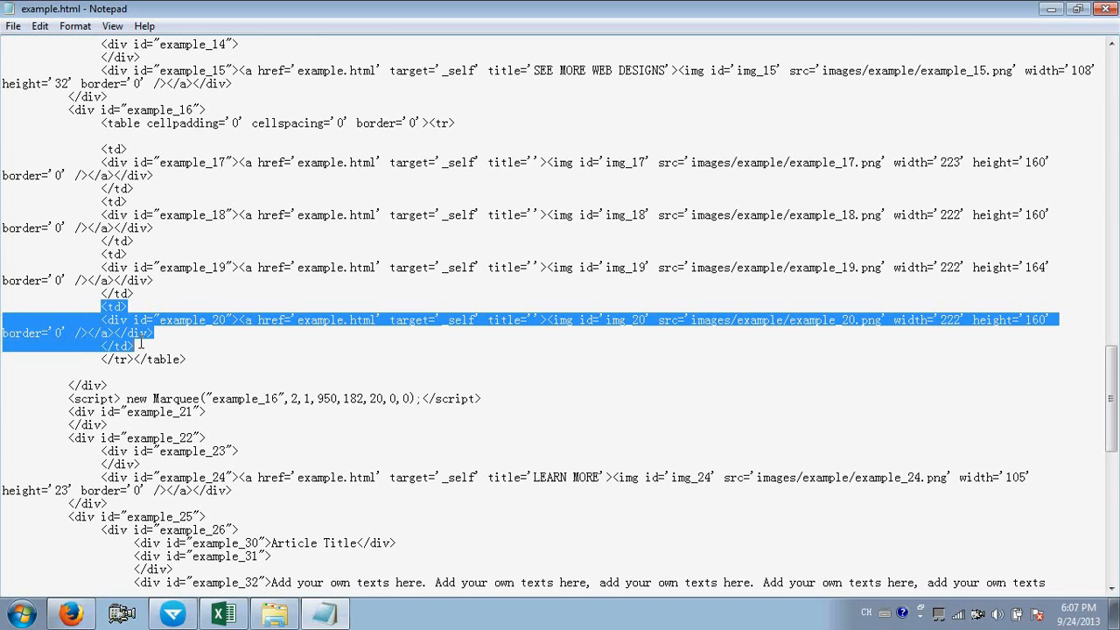
{"action": "right_click", "coordinate": [133, 329]}
{"action": "left_click", "coordinate": [182, 384]}
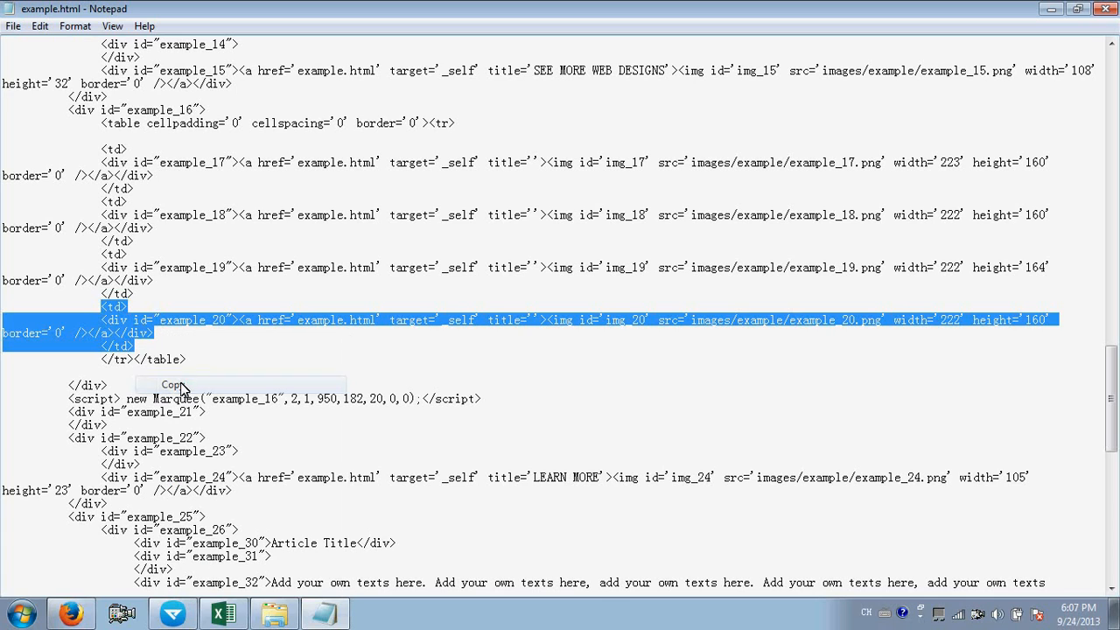
{"action": "left_click", "coordinate": [151, 347]}
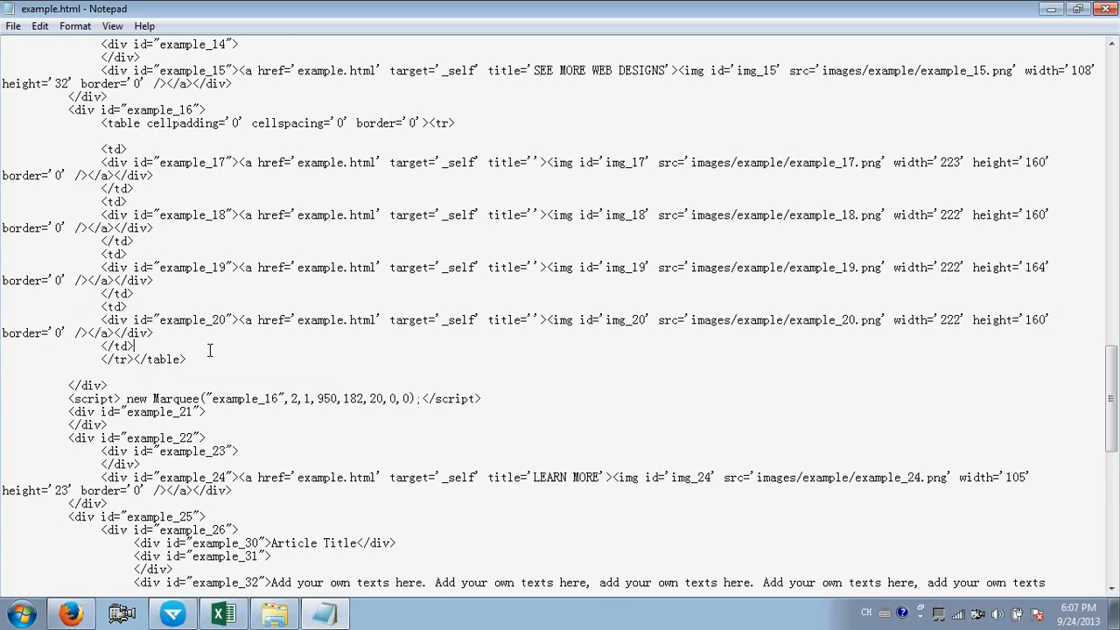
{"action": "key", "text": "Return"}
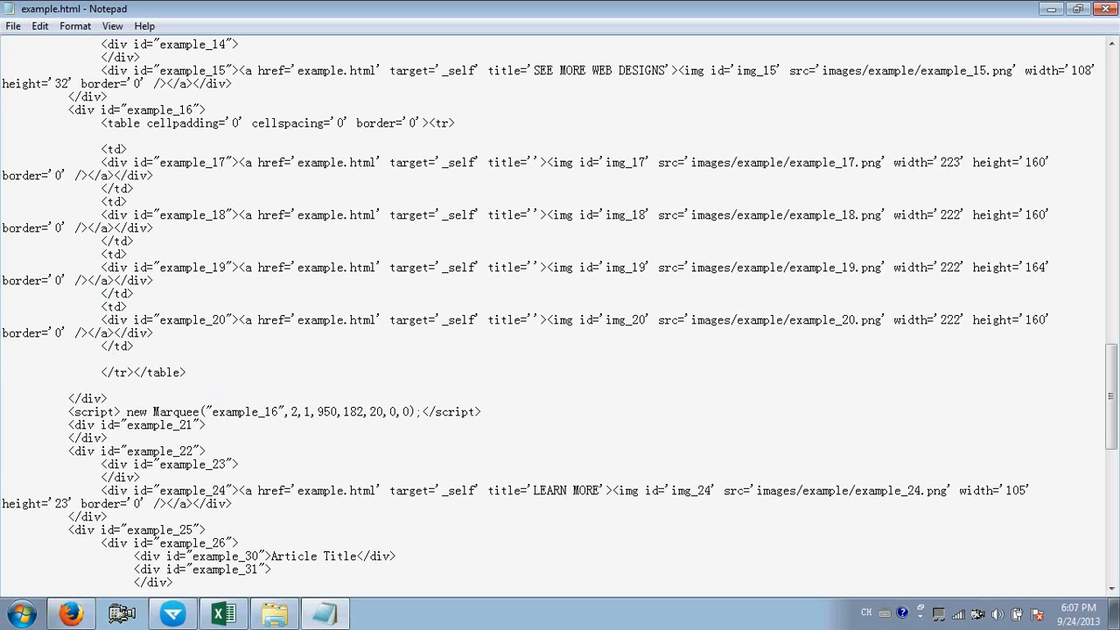
{"action": "right_click", "coordinate": [11, 358]}
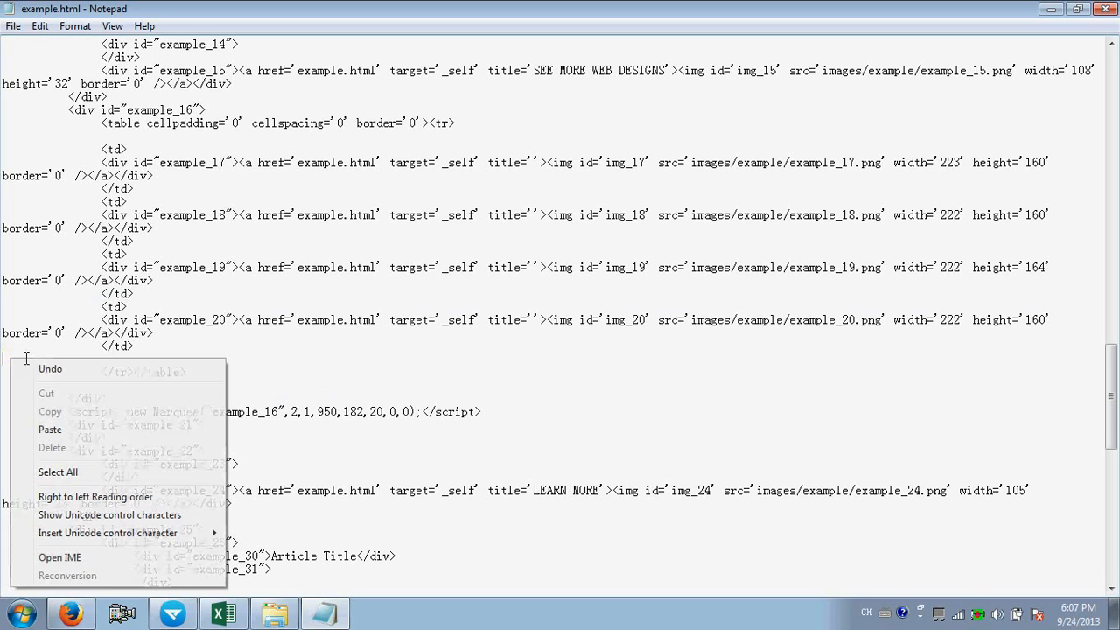
{"action": "left_click", "coordinate": [77, 429]}
{"action": "left_click_drag", "start_coordinate": [162, 403], "coordinate": [3, 362]}
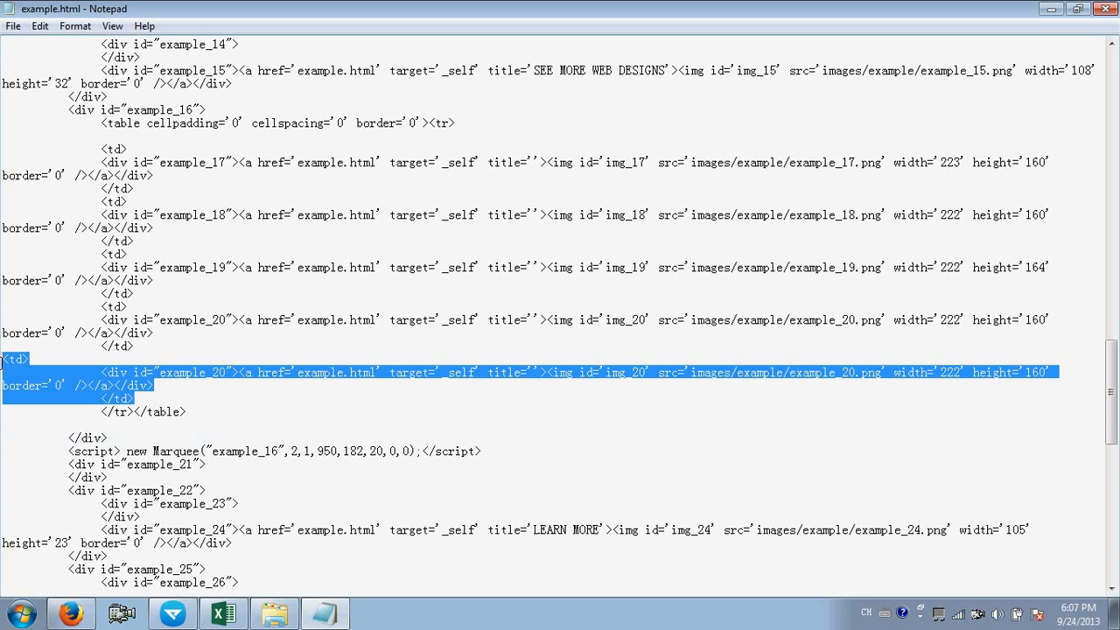
{"action": "left_click", "coordinate": [17, 29]}
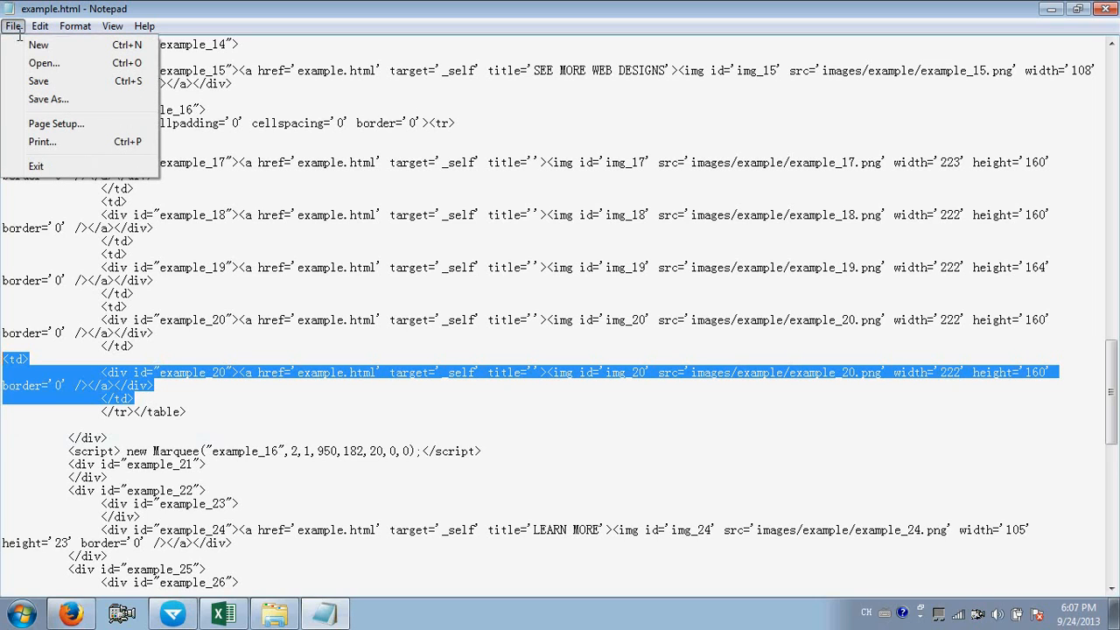
{"action": "left_click", "coordinate": [50, 100]}
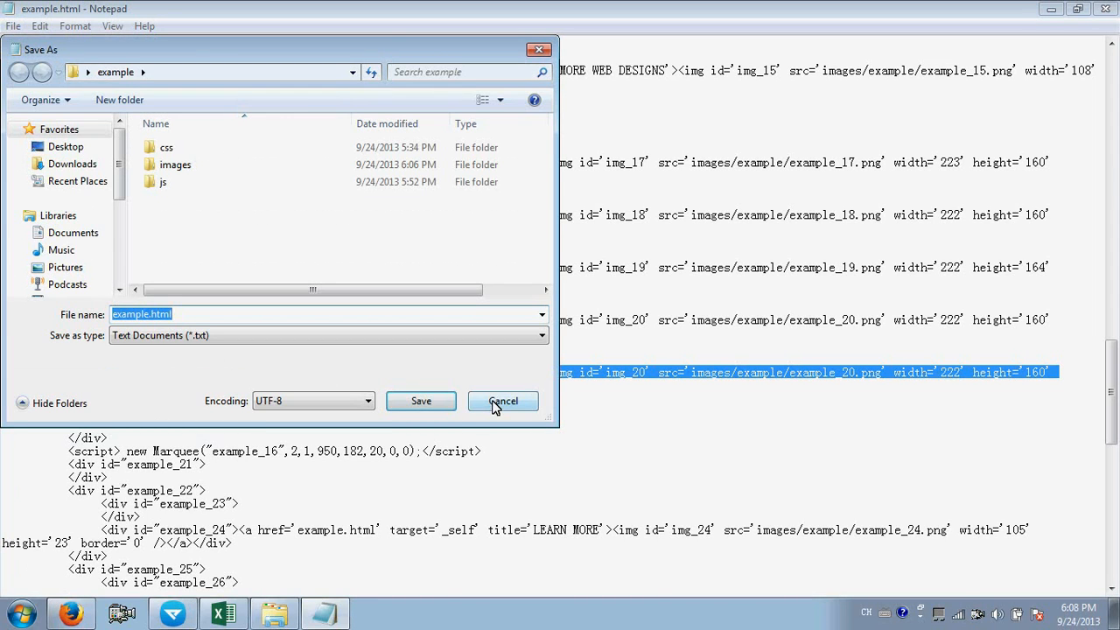
{"action": "left_click", "coordinate": [495, 401]}
Step: Save the edited example.html under its existing name and clear the text selection
{"action": "left_click", "coordinate": [13, 26]}
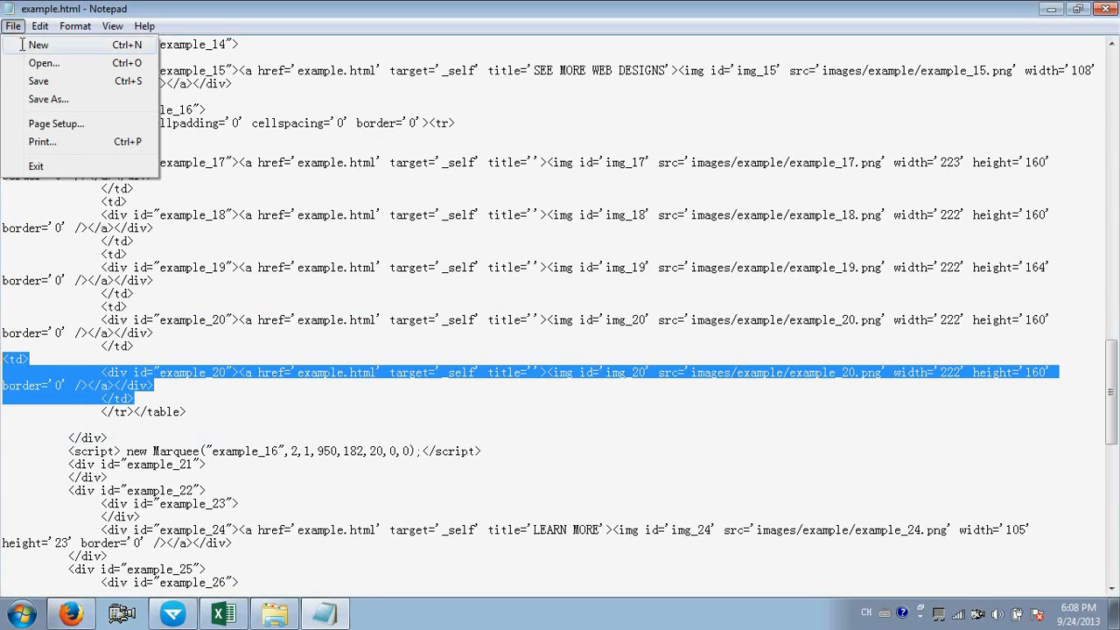
{"action": "left_click", "coordinate": [38, 81]}
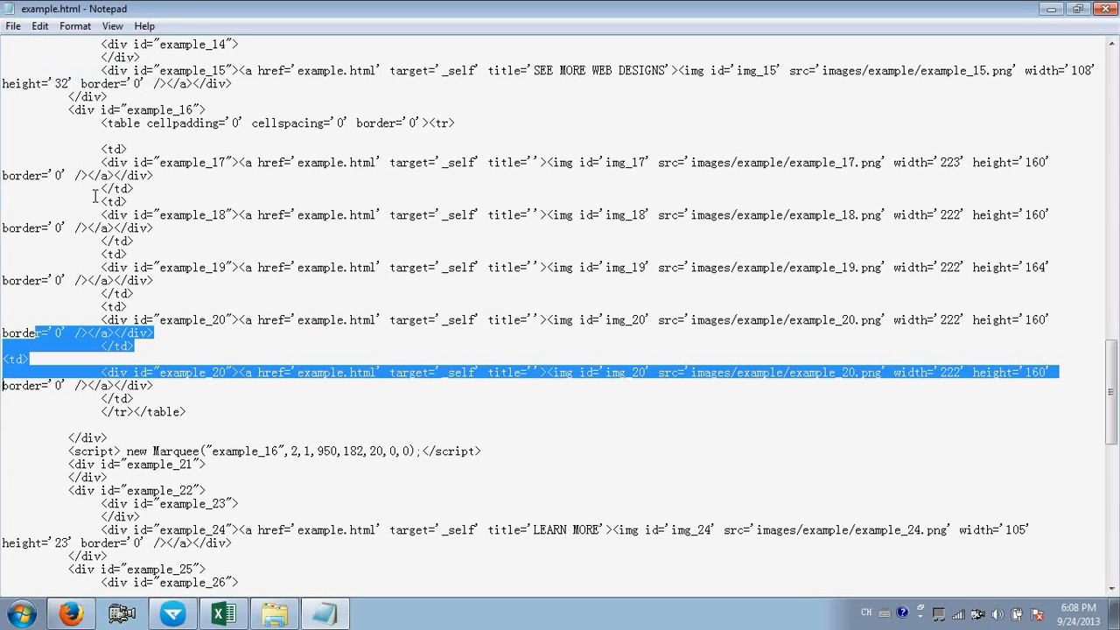
{"action": "left_click", "coordinate": [145, 361]}
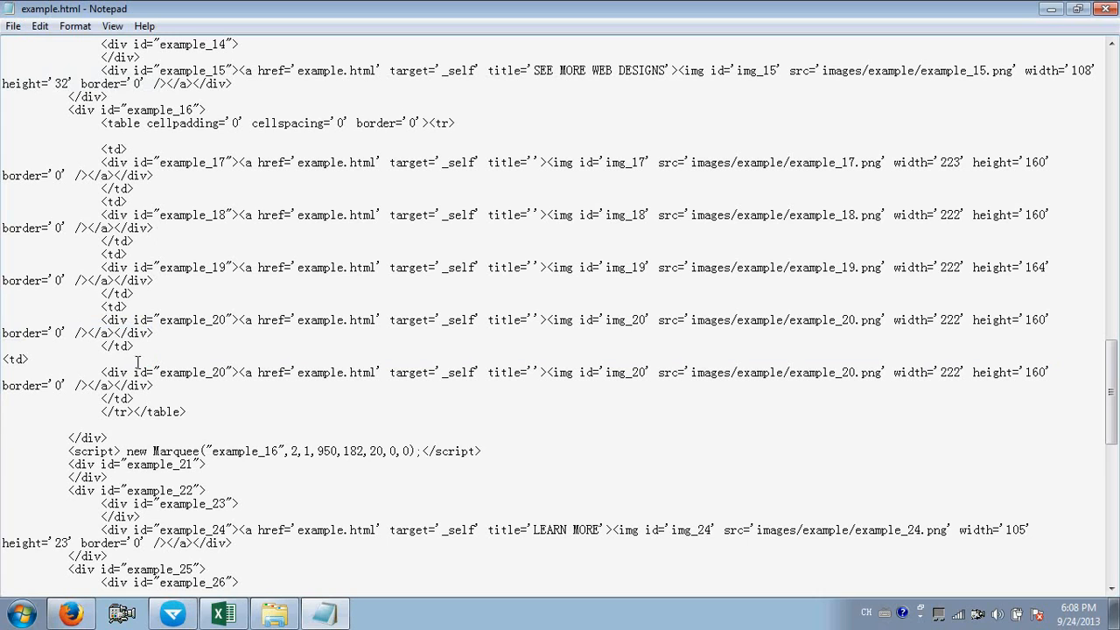
Step: Switch to Firefox and check the header, banner and scrolling Latest Design images in example.html
{"action": "left_click", "coordinate": [70, 614]}
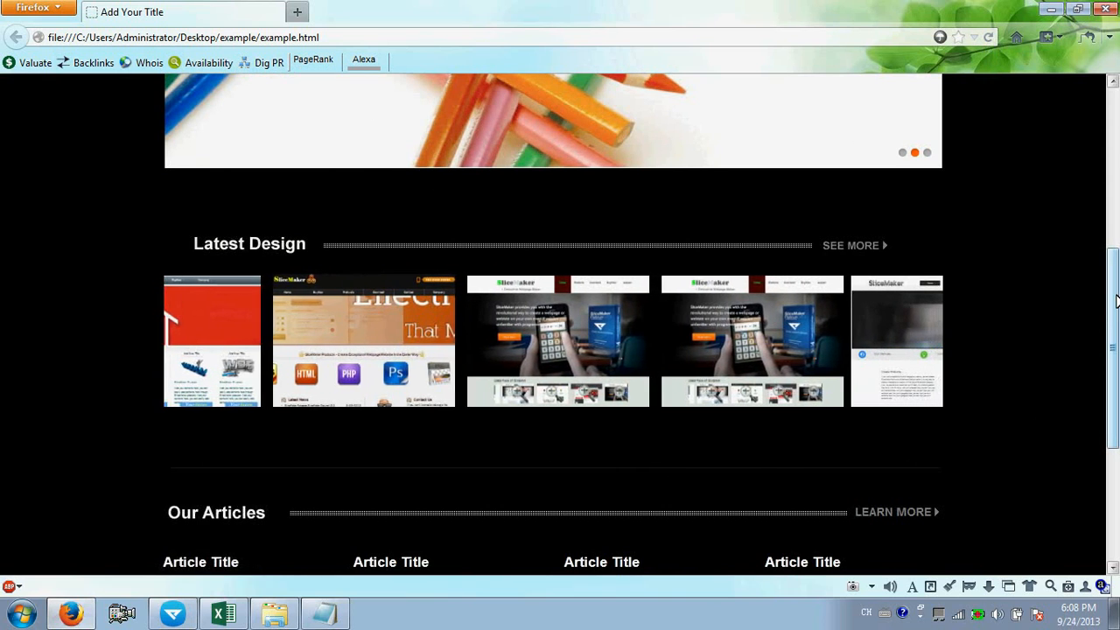
{"action": "left_click_drag", "start_coordinate": [1115, 278], "coordinate": [1115, 136]}
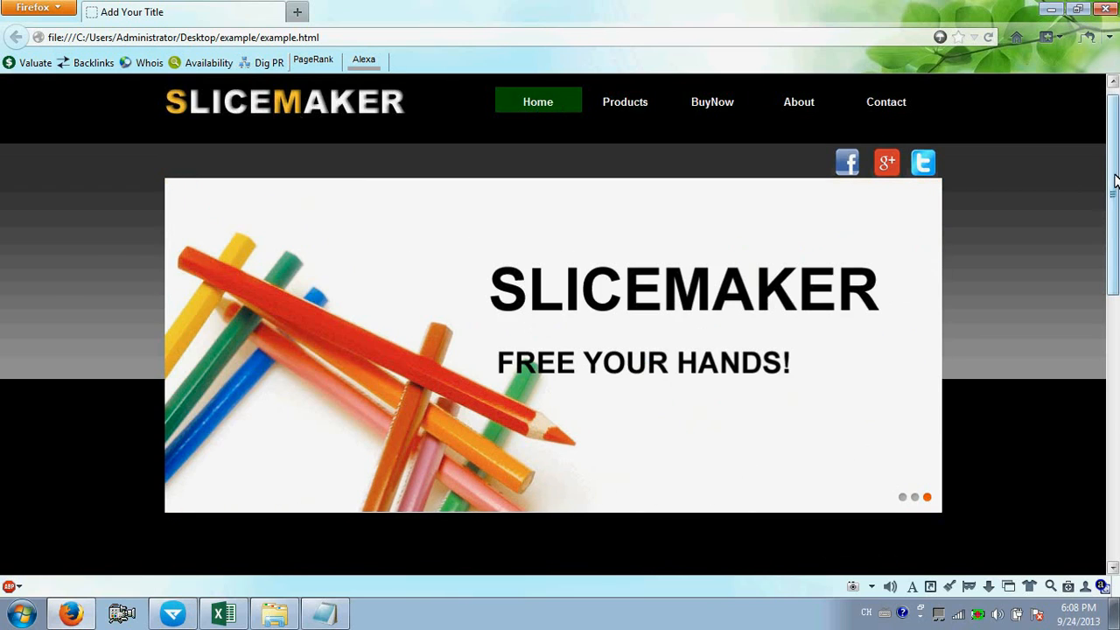
{"action": "scroll", "coordinate": [1116, 180], "scroll_direction": "down", "scroll_amount": 1}
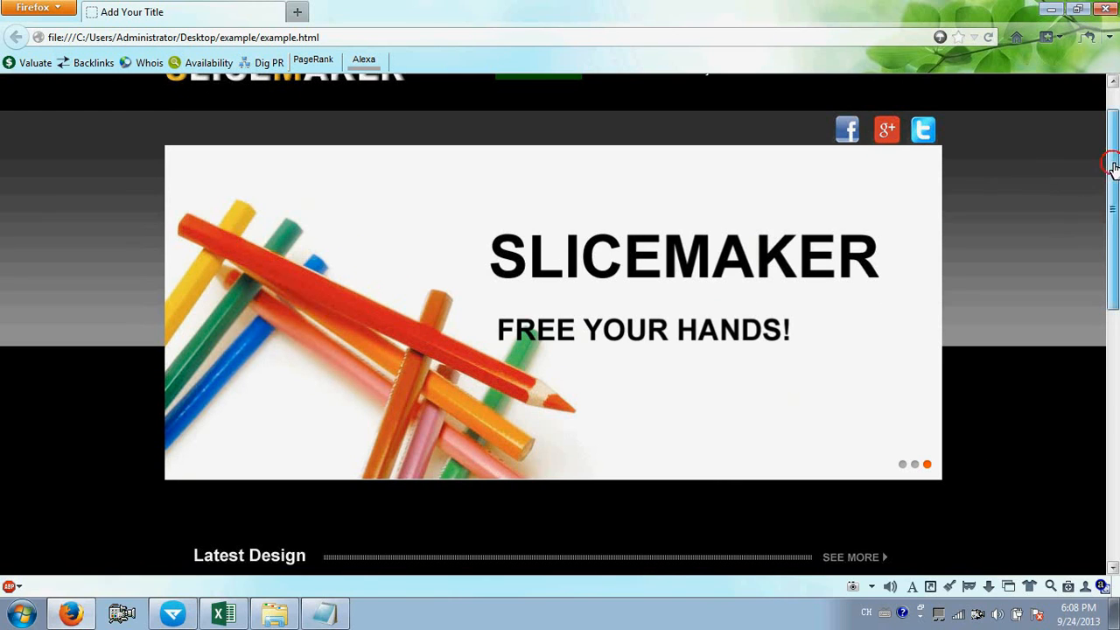
{"action": "scroll", "coordinate": [1112, 166], "scroll_direction": "down", "scroll_amount": 5}
{"action": "left_click_drag", "start_coordinate": [747, 285], "coordinate": [366, 289]}
{"action": "left_click_drag", "start_coordinate": [768, 284], "coordinate": [548, 250]}
Step: Check the Our Articles texts, READ MORE buttons and footer copyright text on the page
{"action": "scroll", "coordinate": [542, 266], "scroll_direction": "down", "scroll_amount": 7}
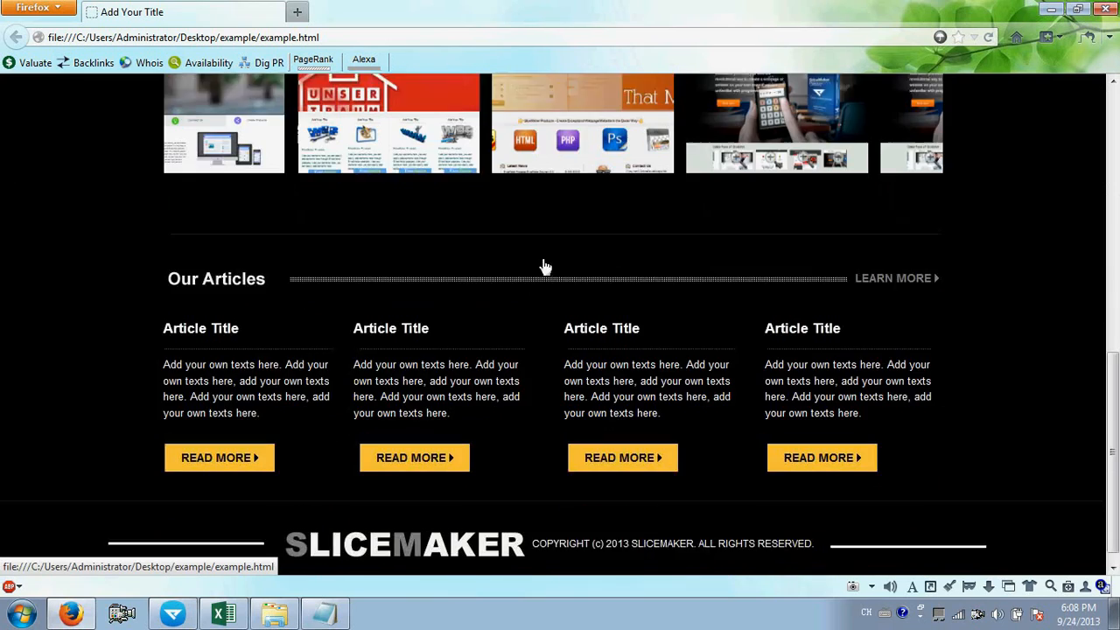
{"action": "scroll", "coordinate": [619, 289], "scroll_direction": "up", "scroll_amount": 2}
{"action": "scroll", "coordinate": [569, 377], "scroll_direction": "down", "scroll_amount": 3}
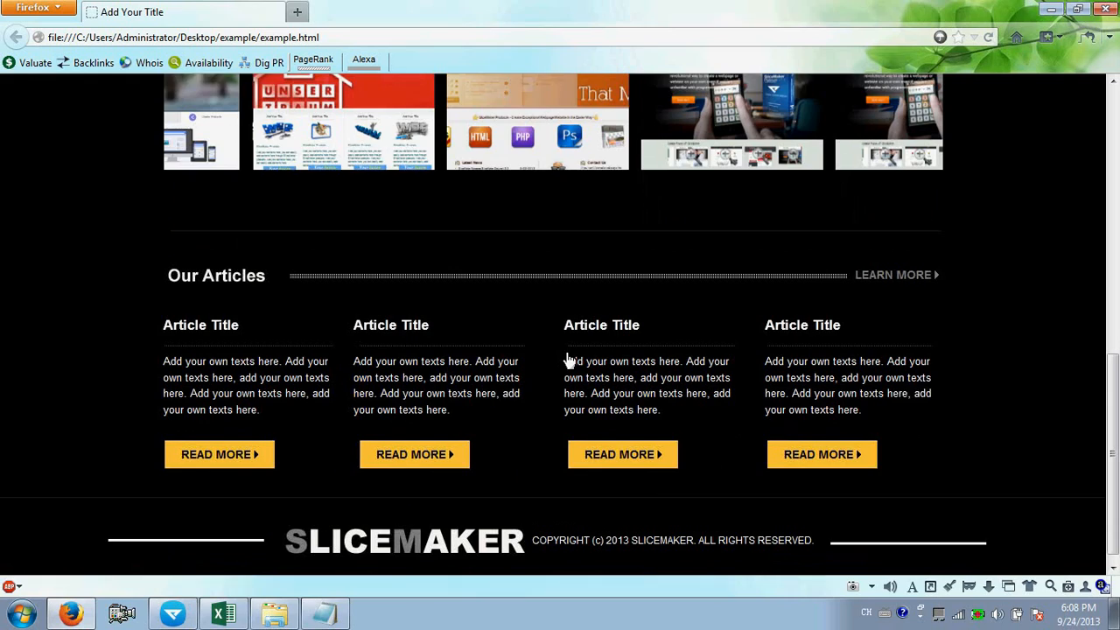
{"action": "left_click_drag", "start_coordinate": [212, 348], "coordinate": [429, 365]}
{"action": "scroll", "coordinate": [551, 408], "scroll_direction": "up", "scroll_amount": 2}
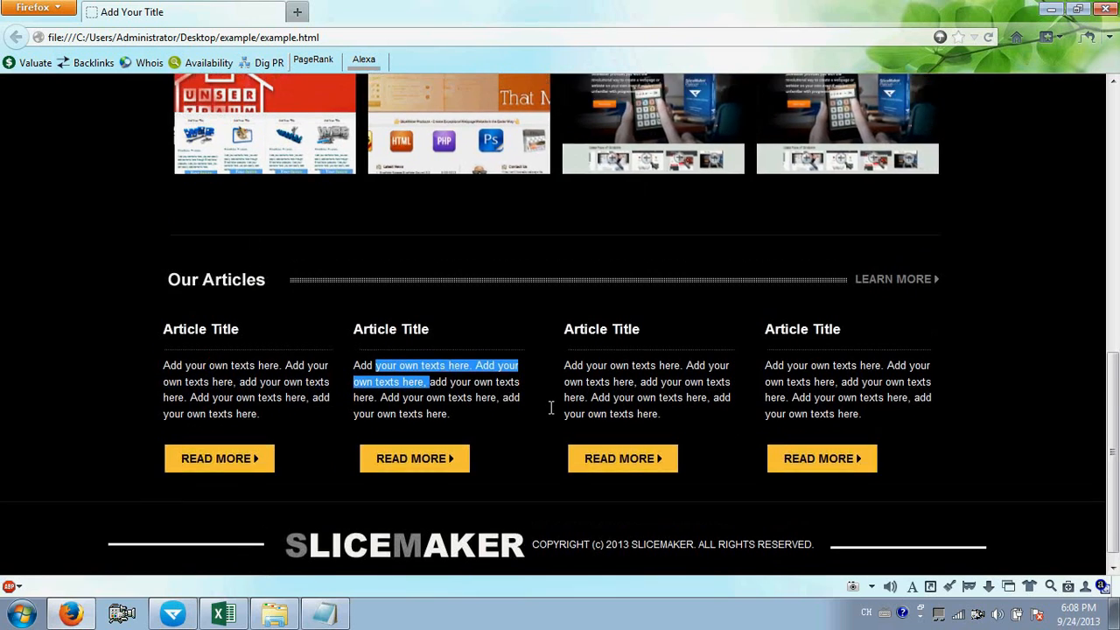
{"action": "scroll", "coordinate": [613, 490], "scroll_direction": "down", "scroll_amount": 2}
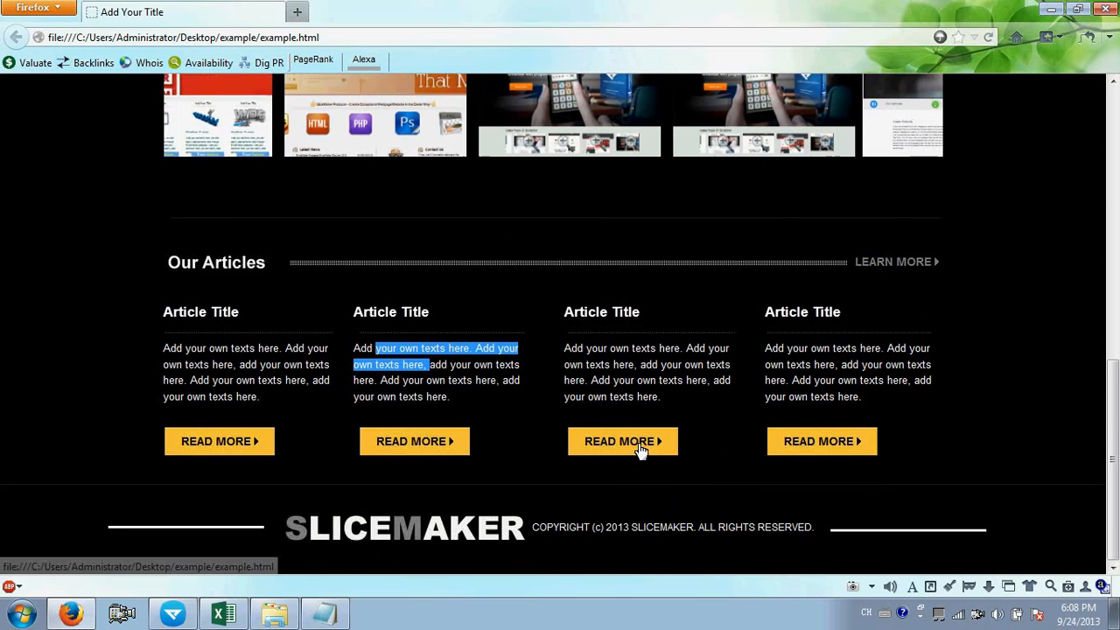
{"action": "left_click", "coordinate": [629, 532]}
{"action": "left_click_drag", "start_coordinate": [628, 530], "coordinate": [790, 532]}
{"action": "left_click", "coordinate": [708, 538]}
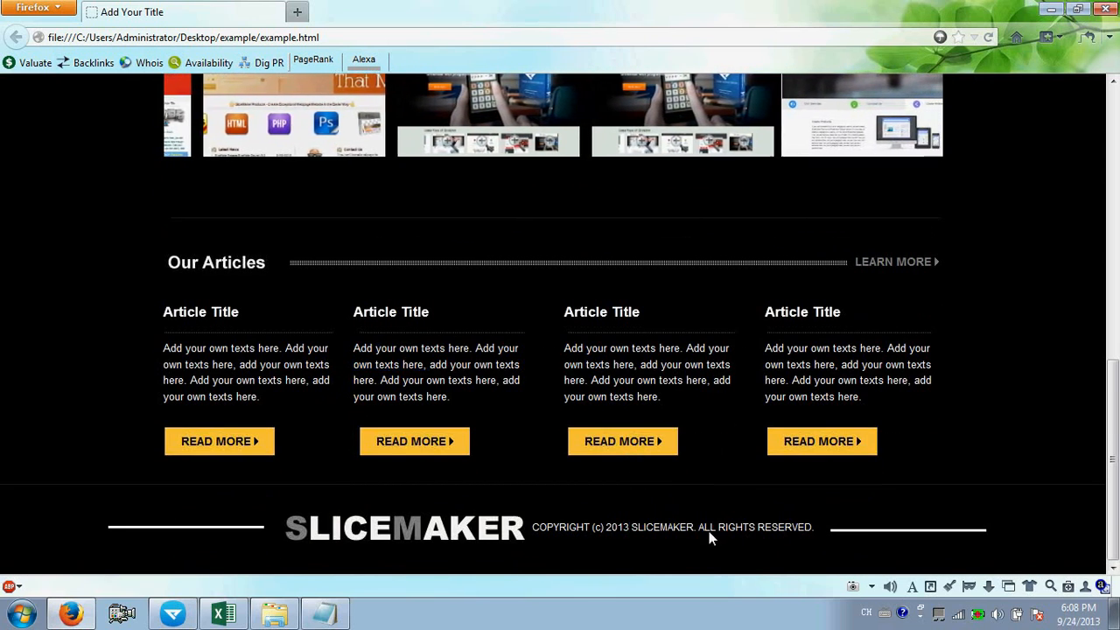